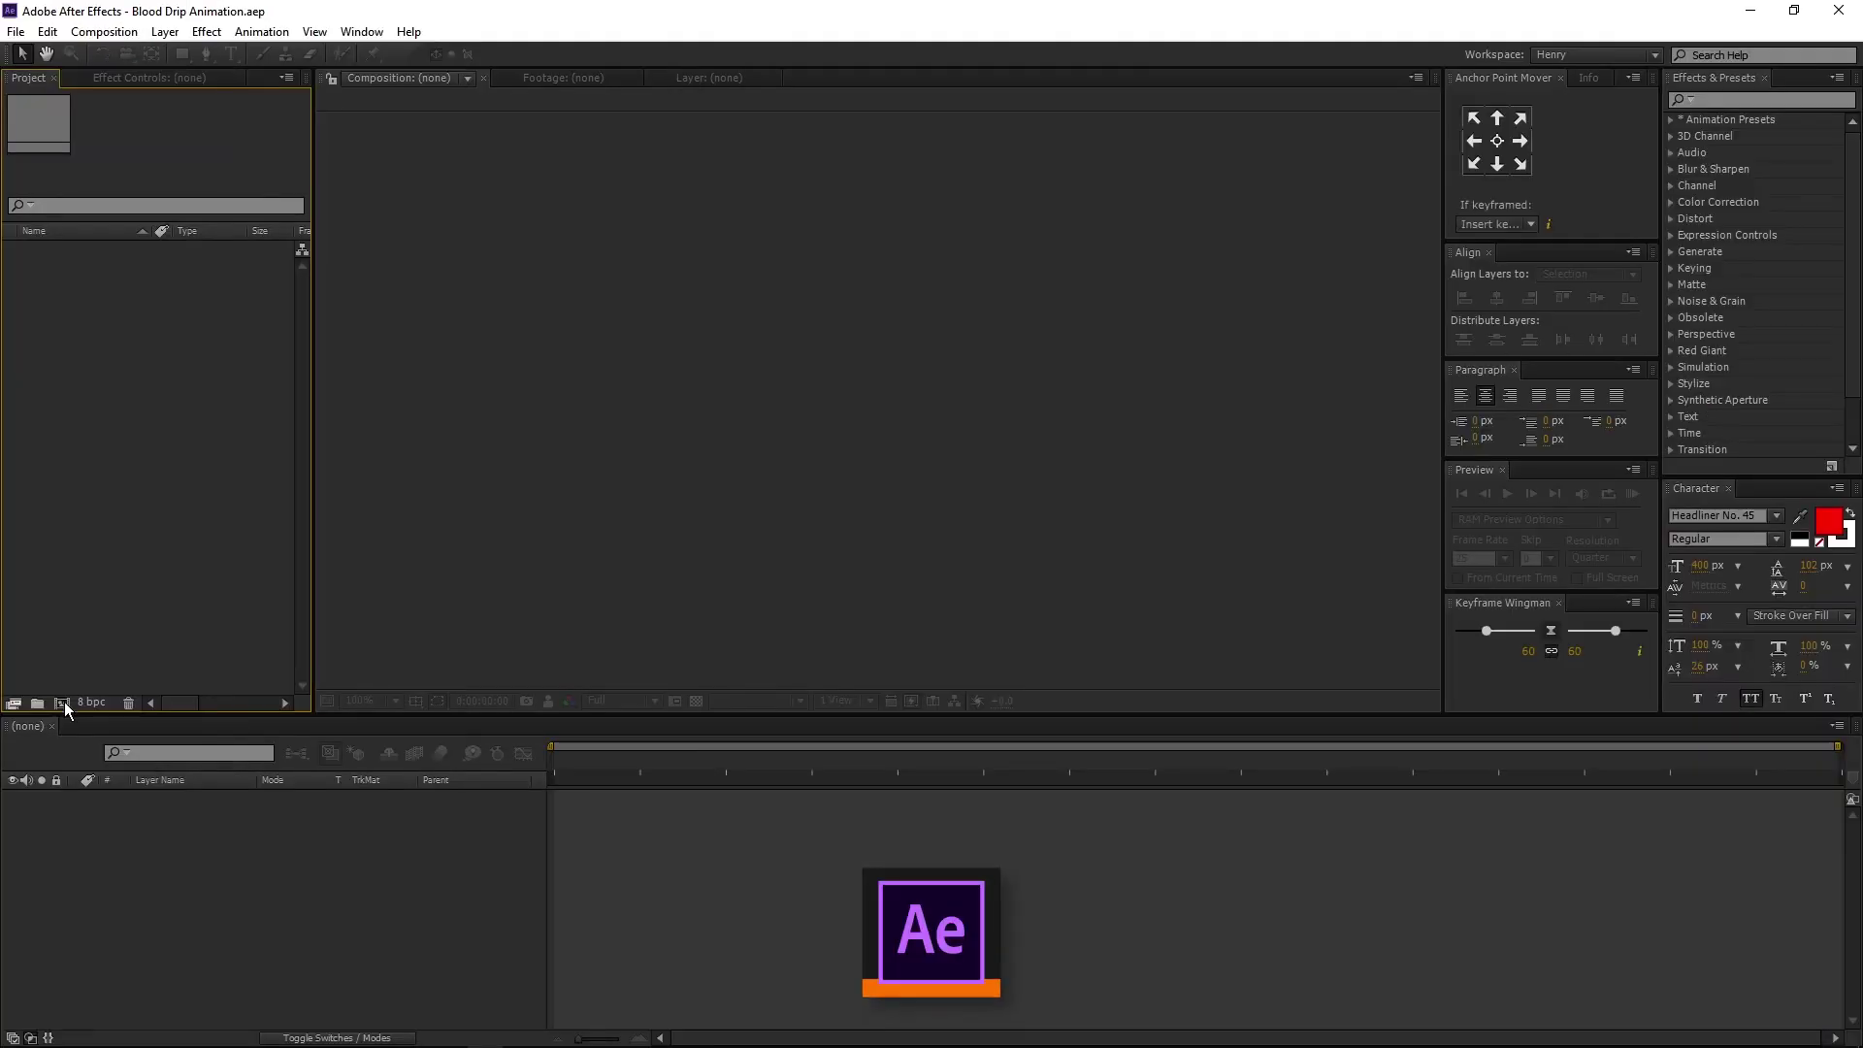
Create a 1920 x 1080, 30 fps, 6-second composition named "Blood Drip Animation" with a black background
{"action": "left_click", "coordinate": [61, 702]}
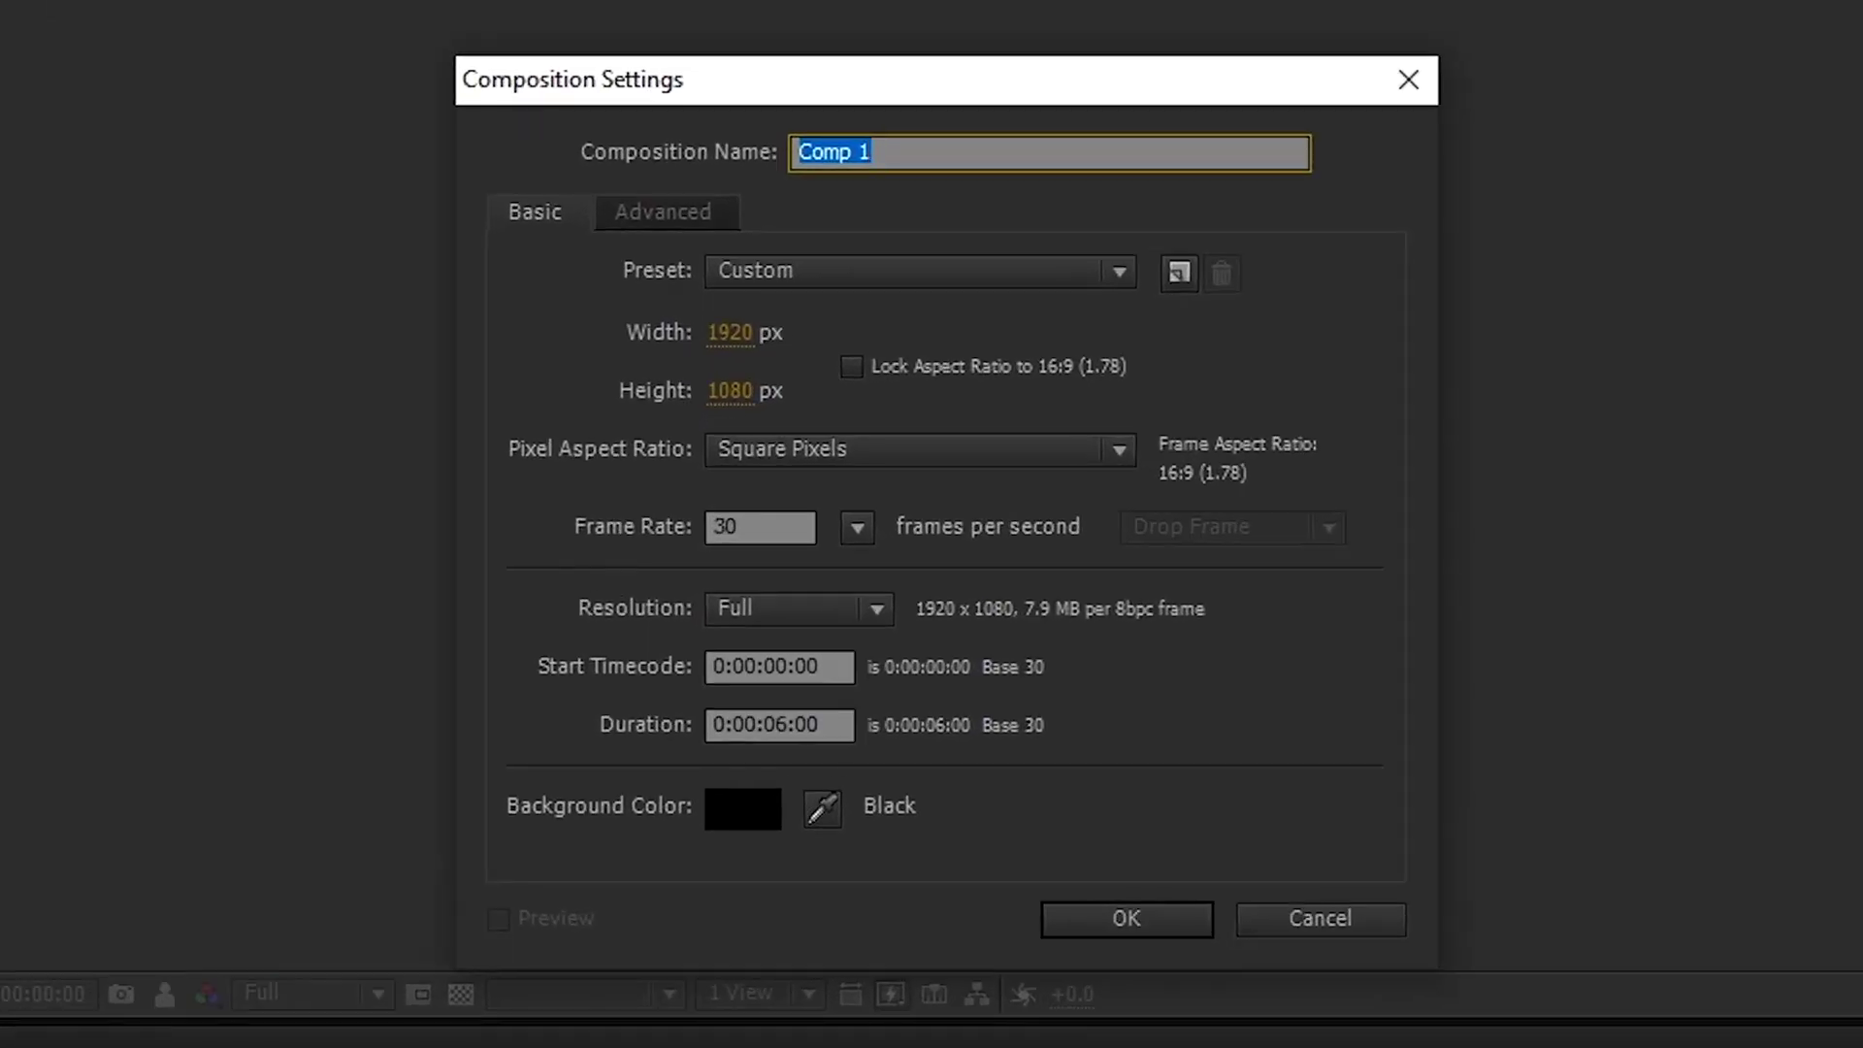
{"action": "type", "text": "Blood D"}
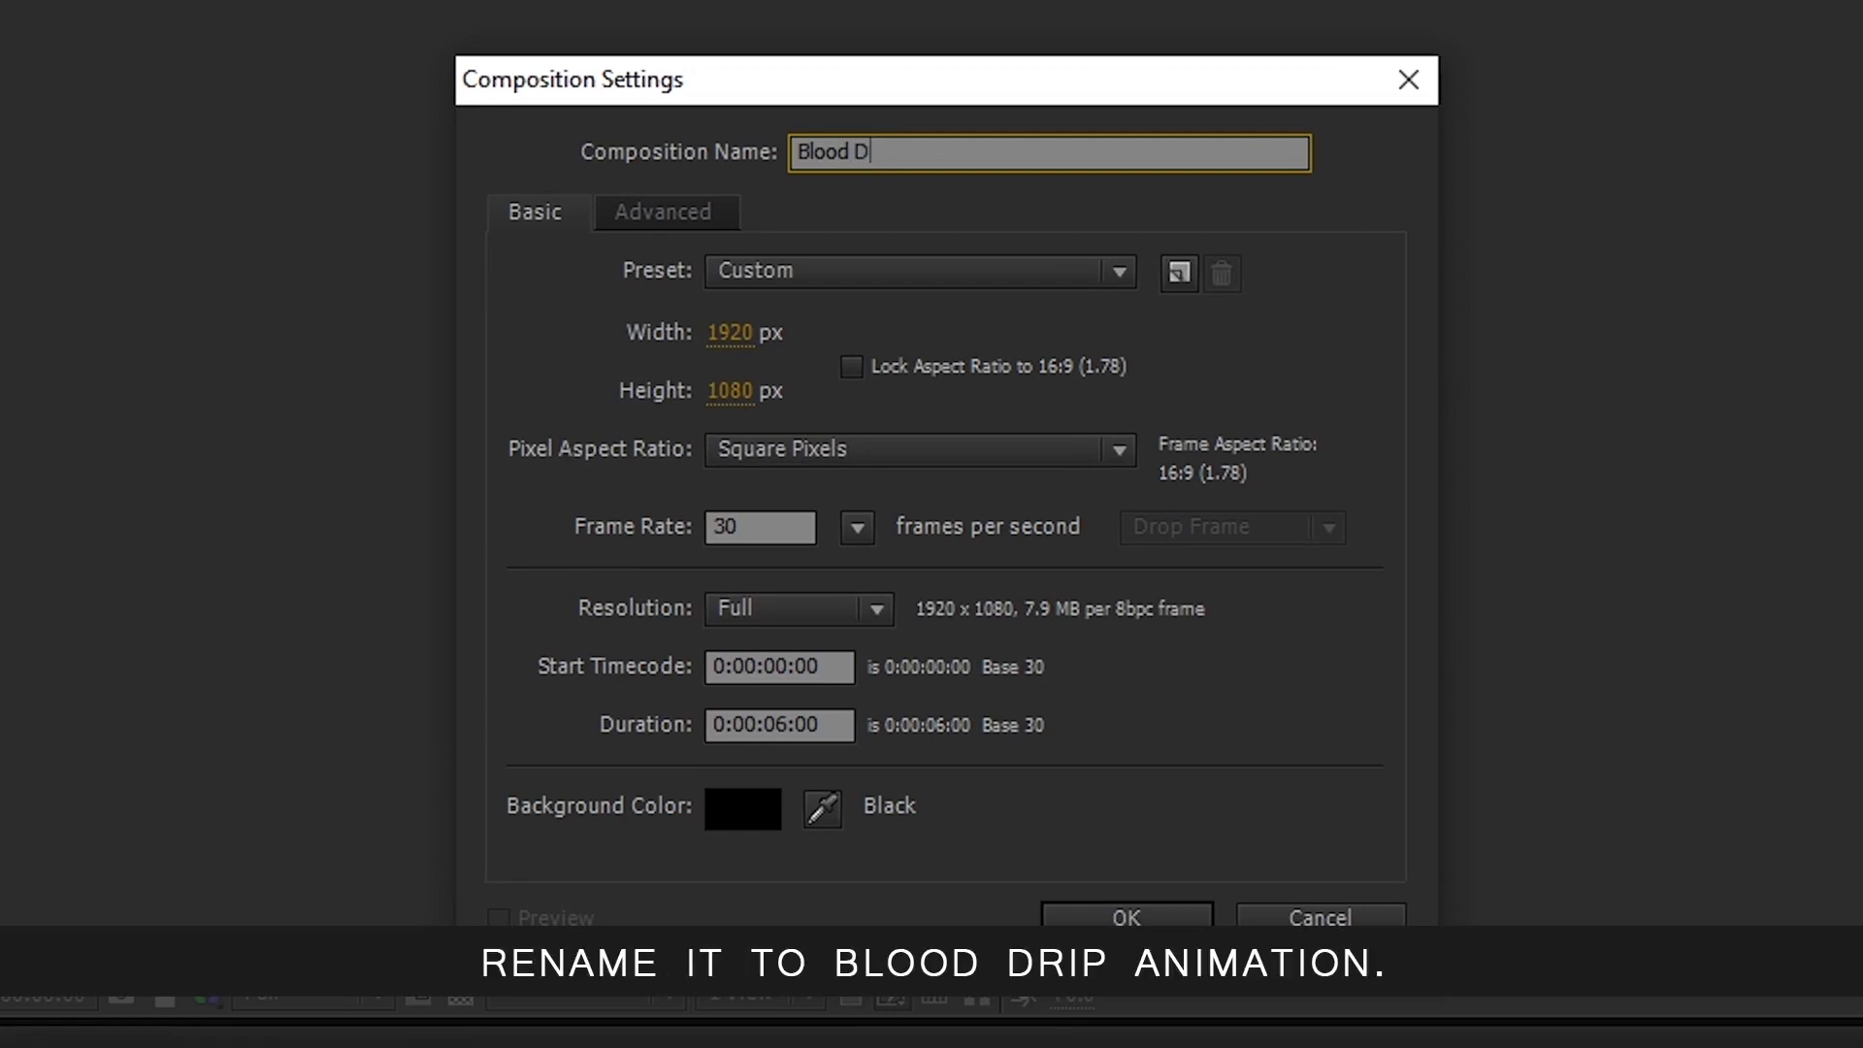
{"action": "type", "text": "rip Animation"}
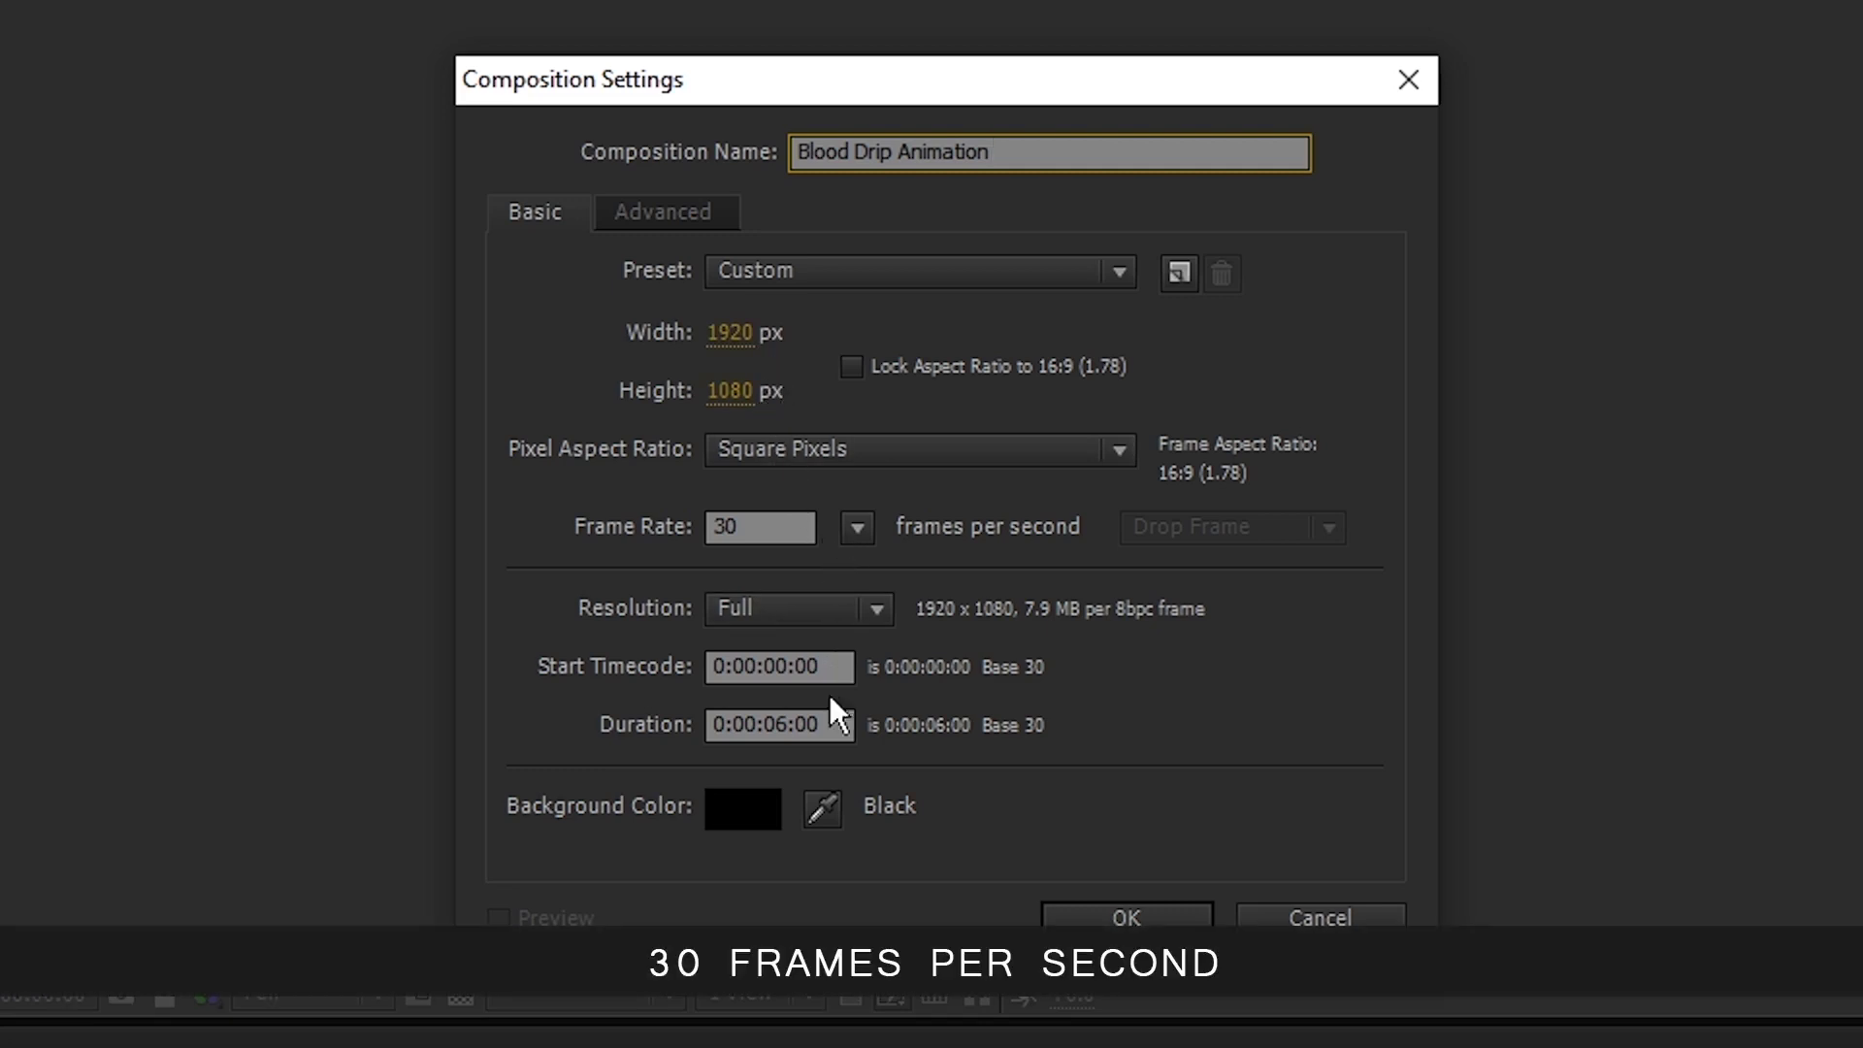
{"action": "left_click", "coordinate": [742, 806]}
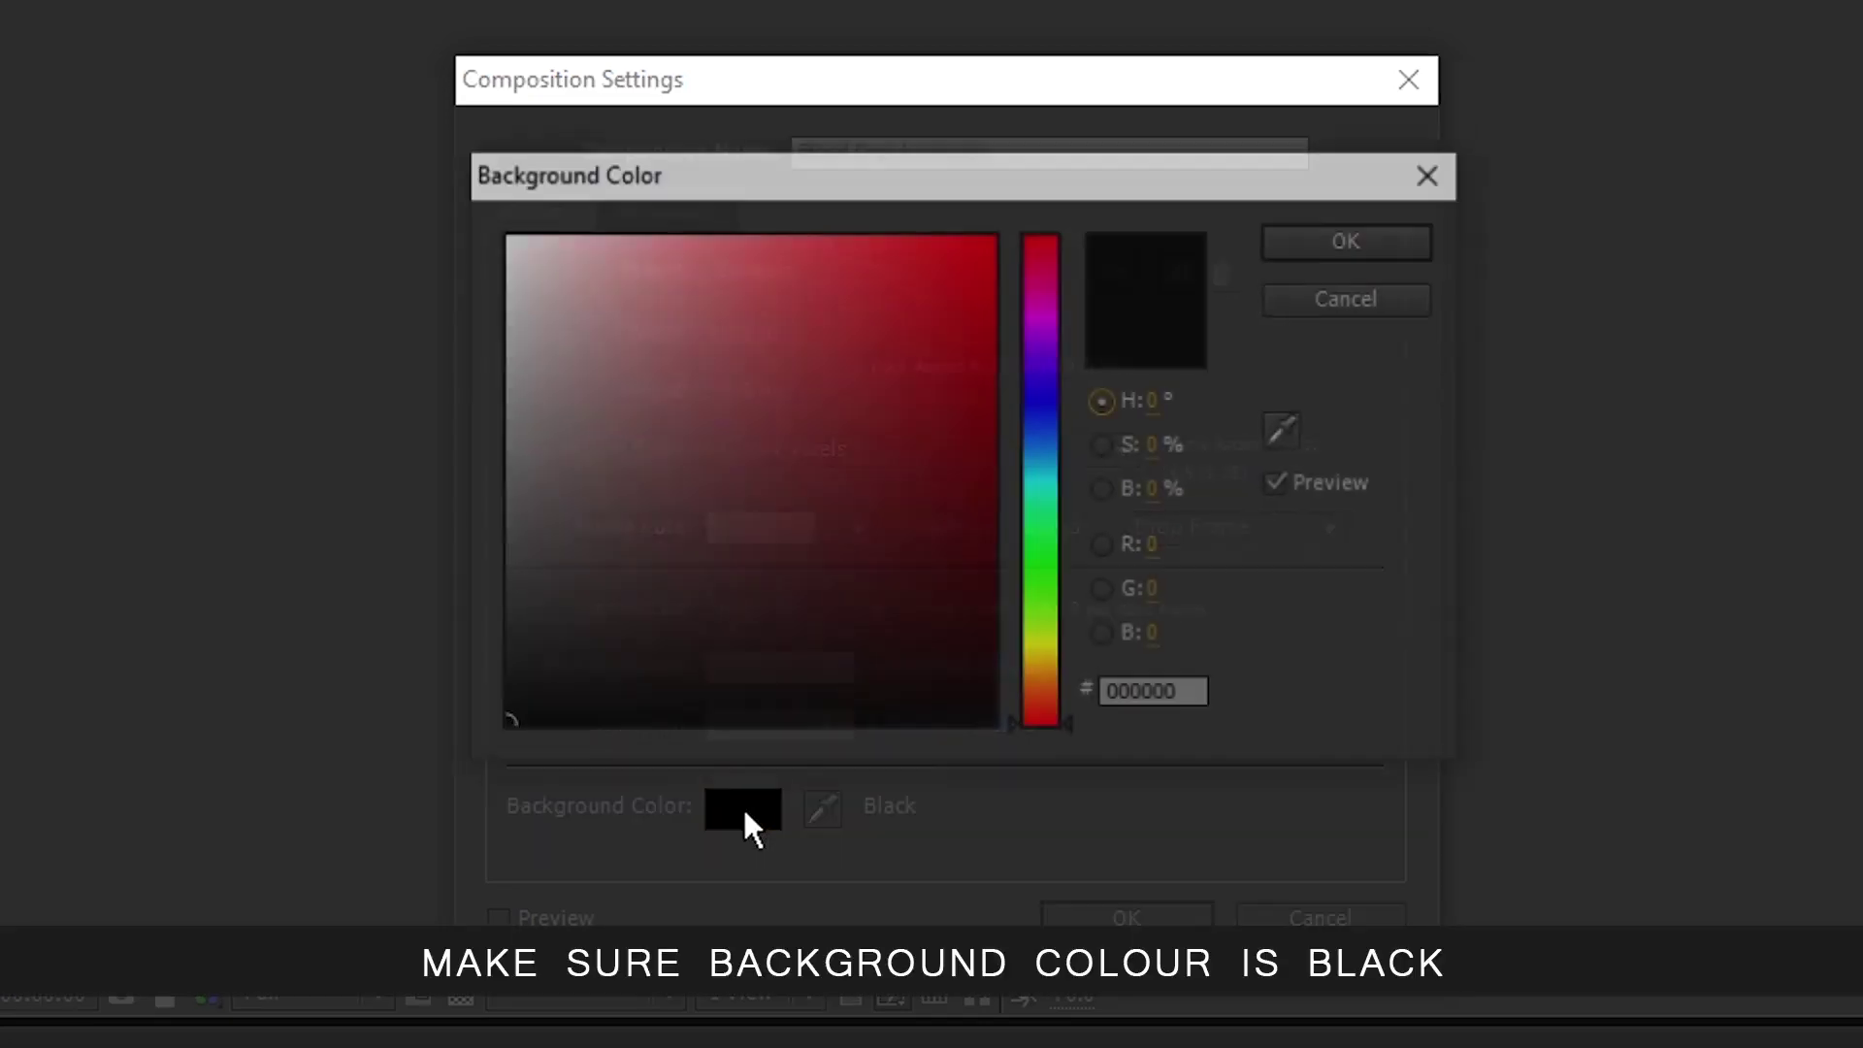
{"action": "left_click", "coordinate": [1352, 241]}
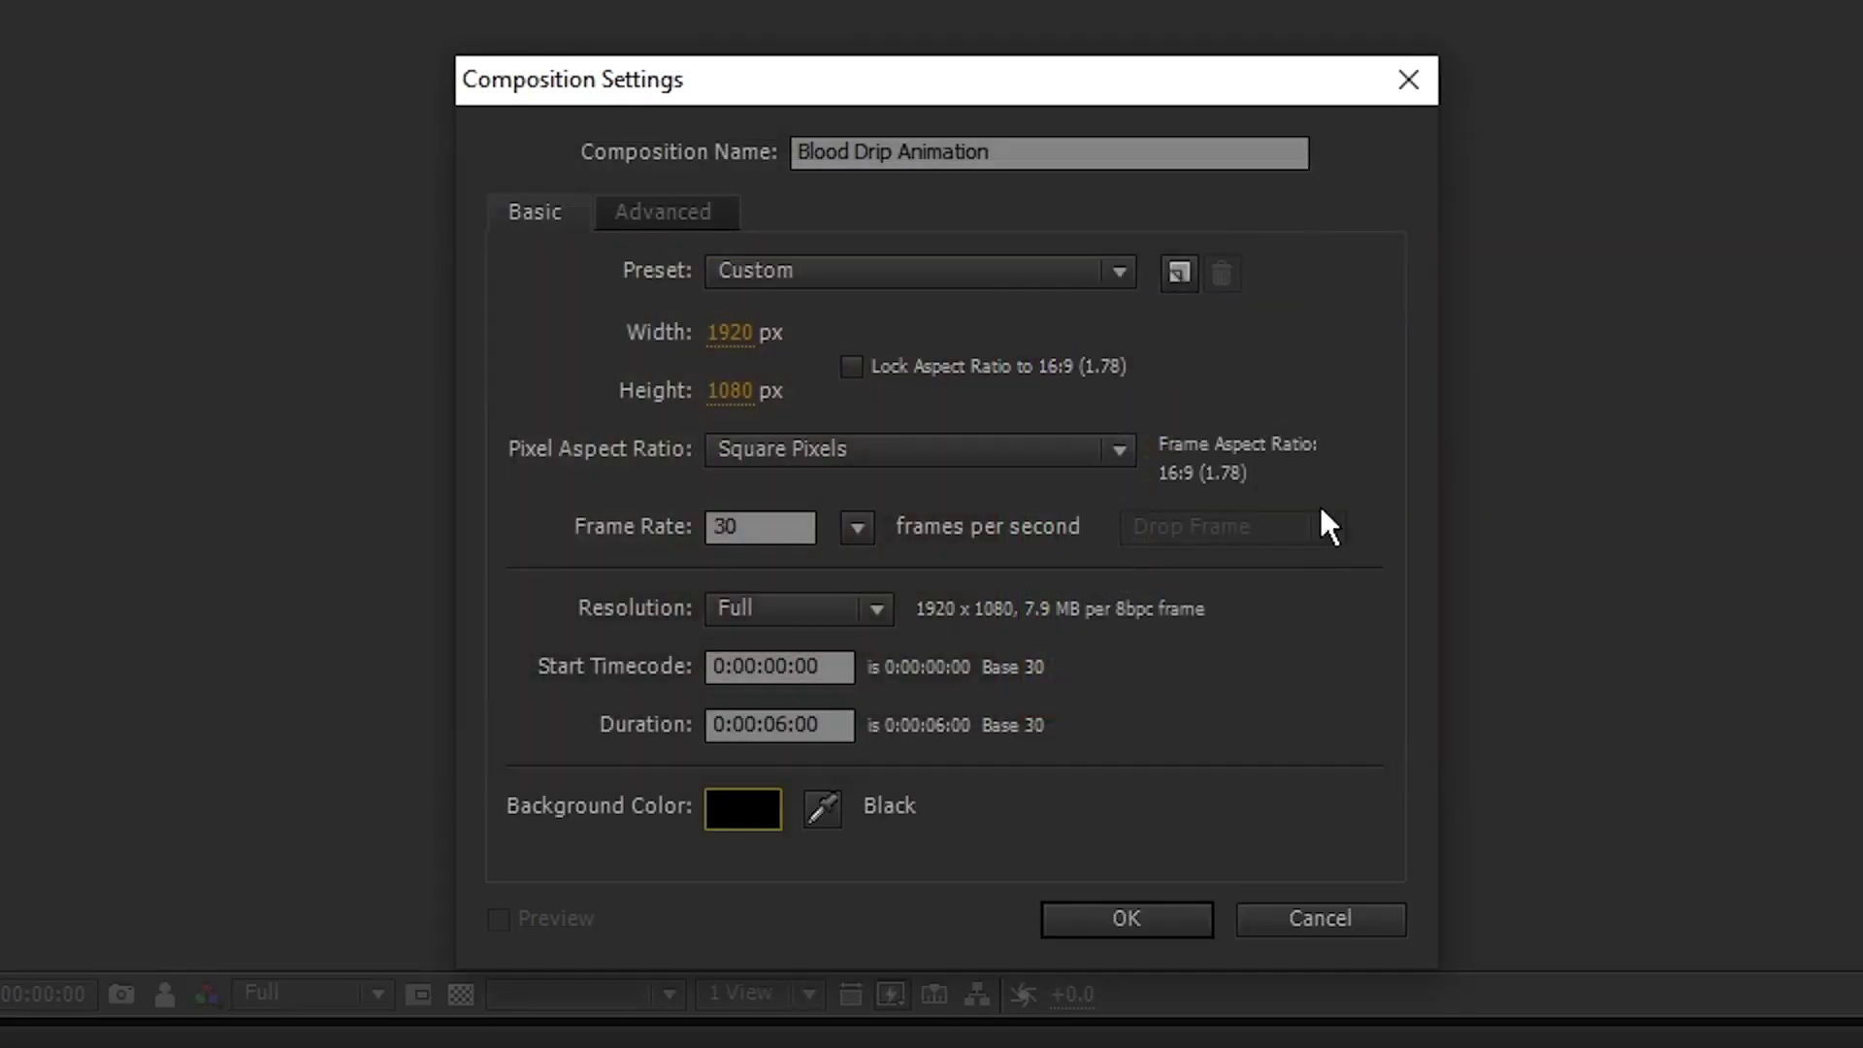
{"action": "left_click", "coordinate": [1155, 926]}
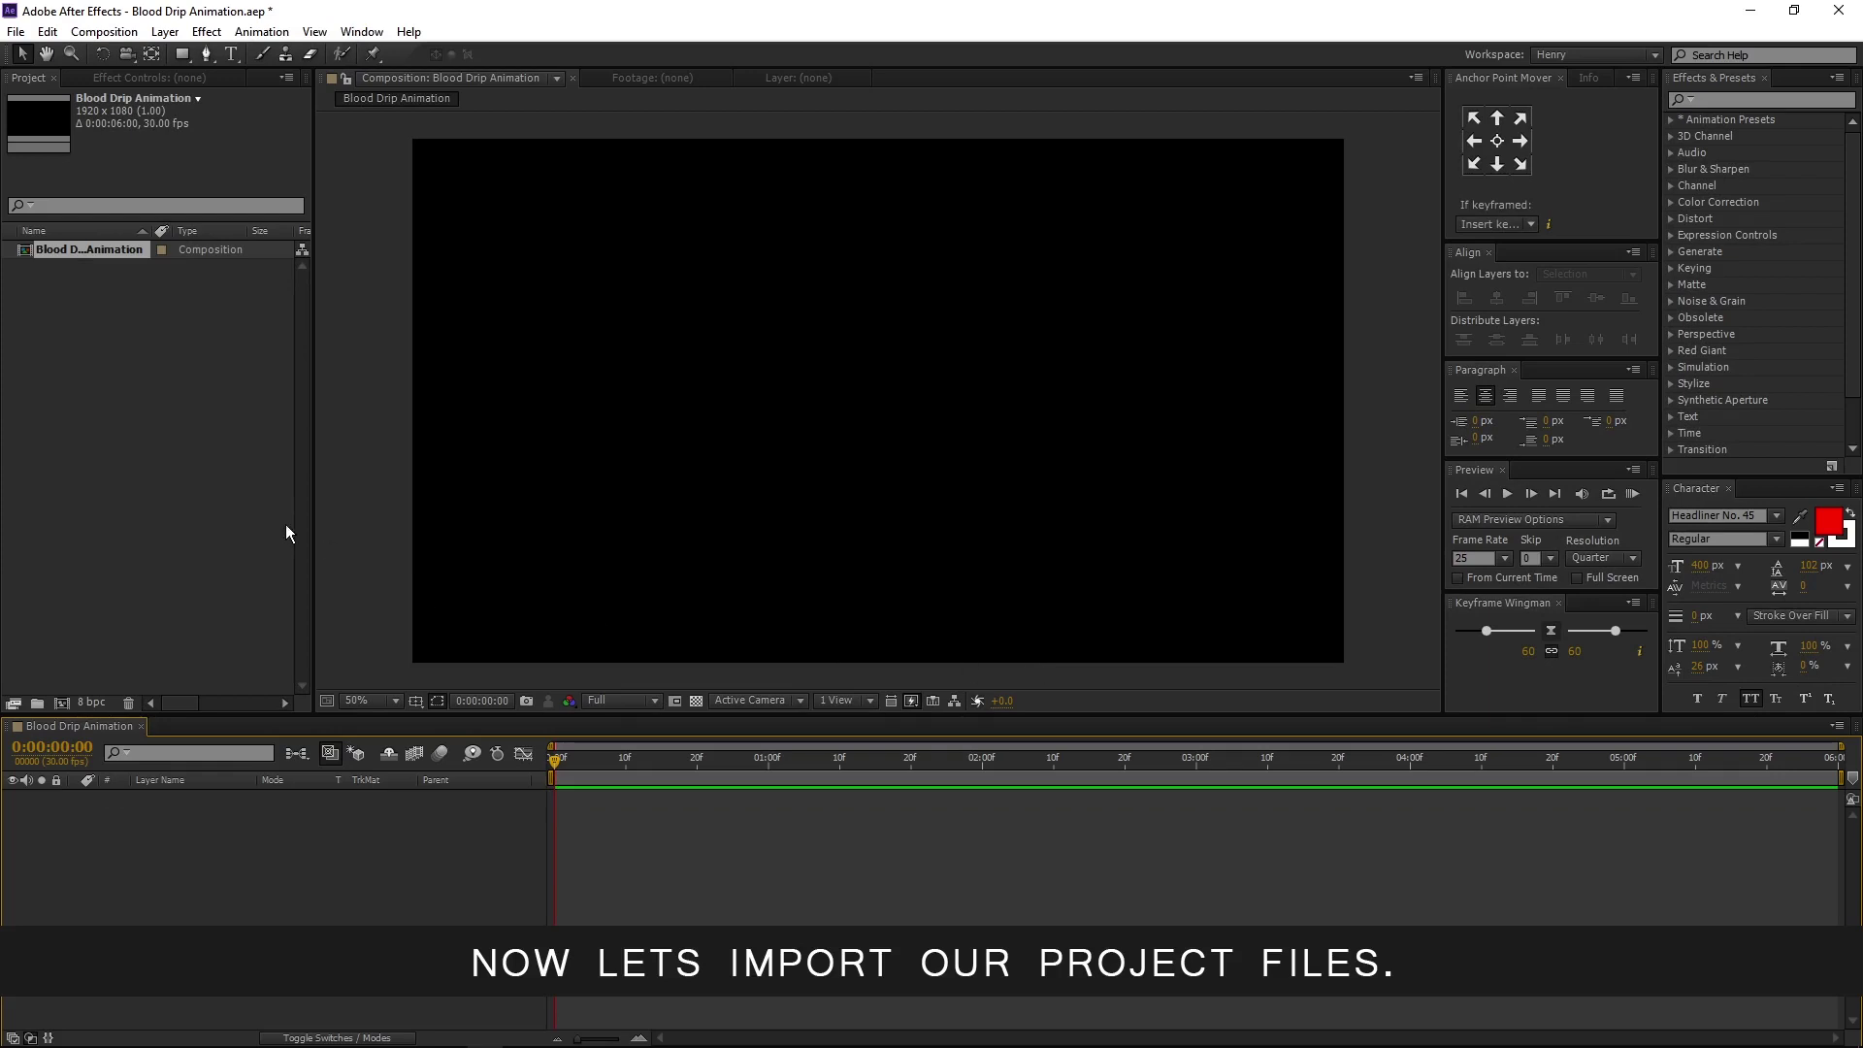
Import Cracked Texture.png from the 00. Files folder into the project
{"action": "left_click", "coordinate": [74, 376]}
{"action": "right_click", "coordinate": [74, 377]}
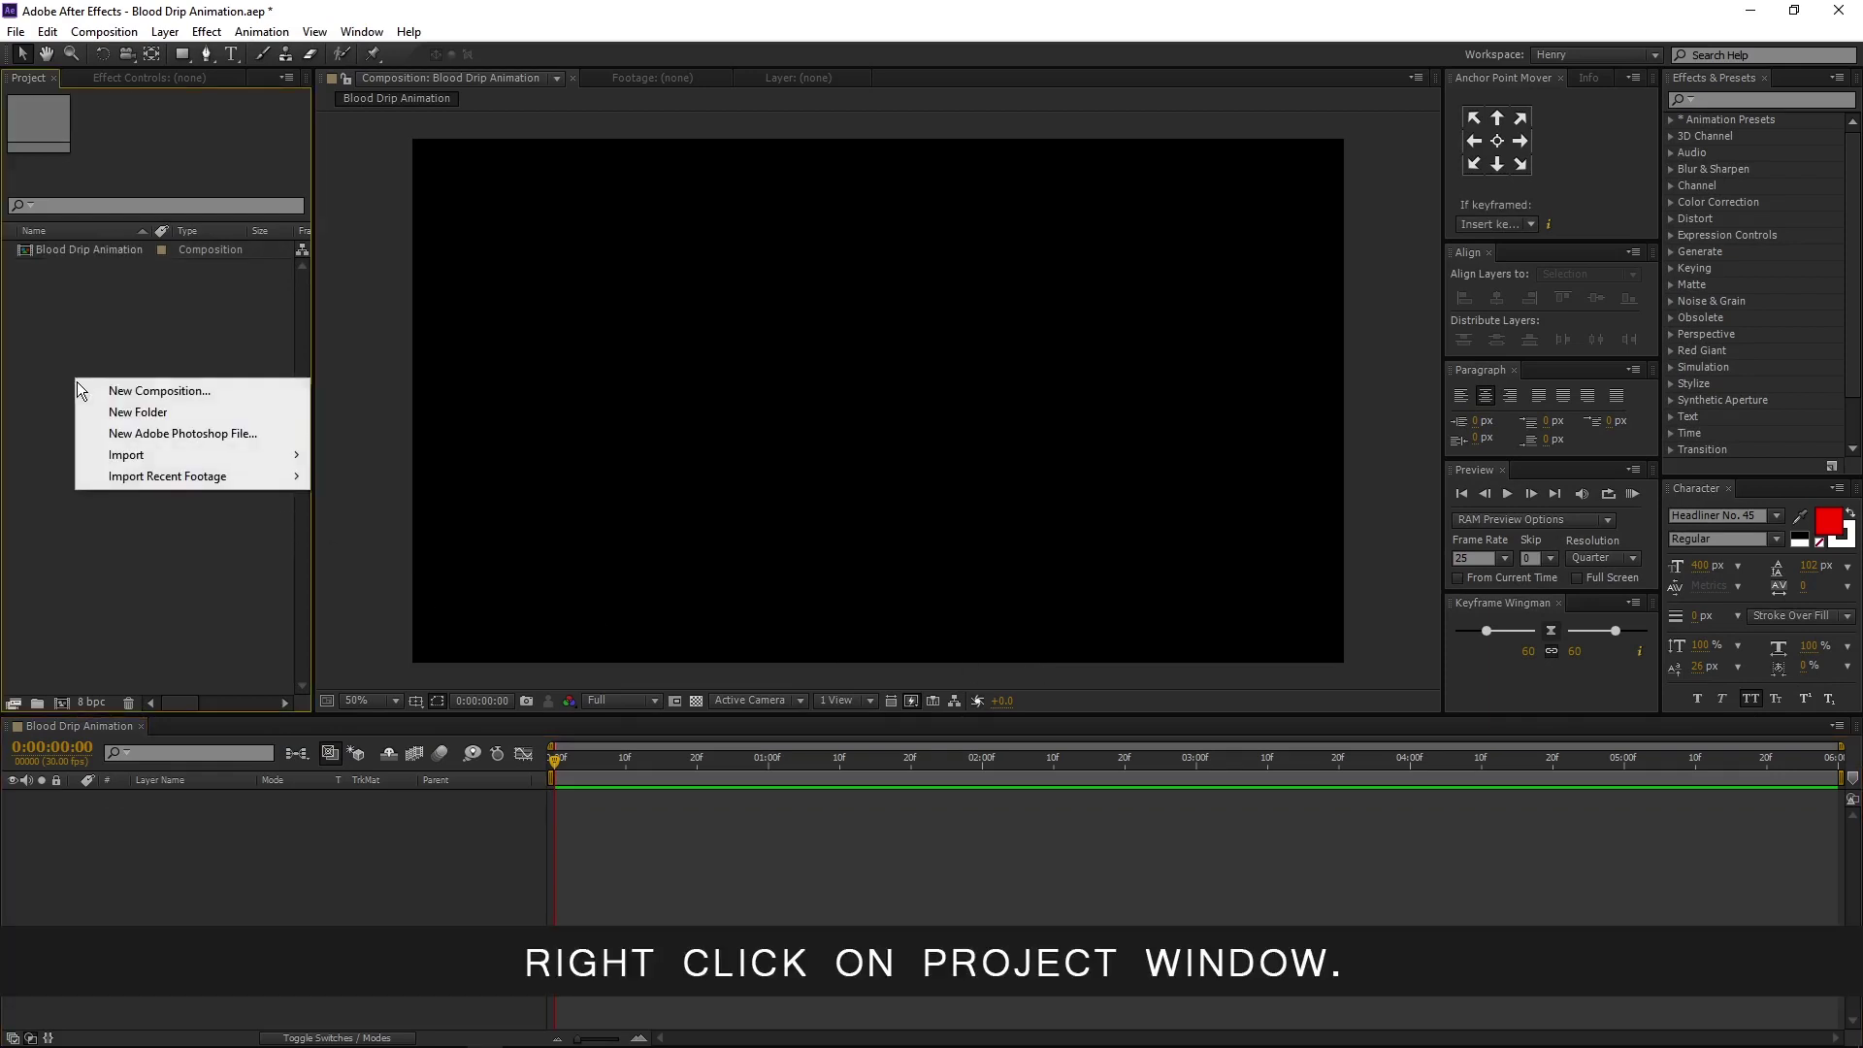
{"action": "mouse_move", "coordinate": [136, 463]}
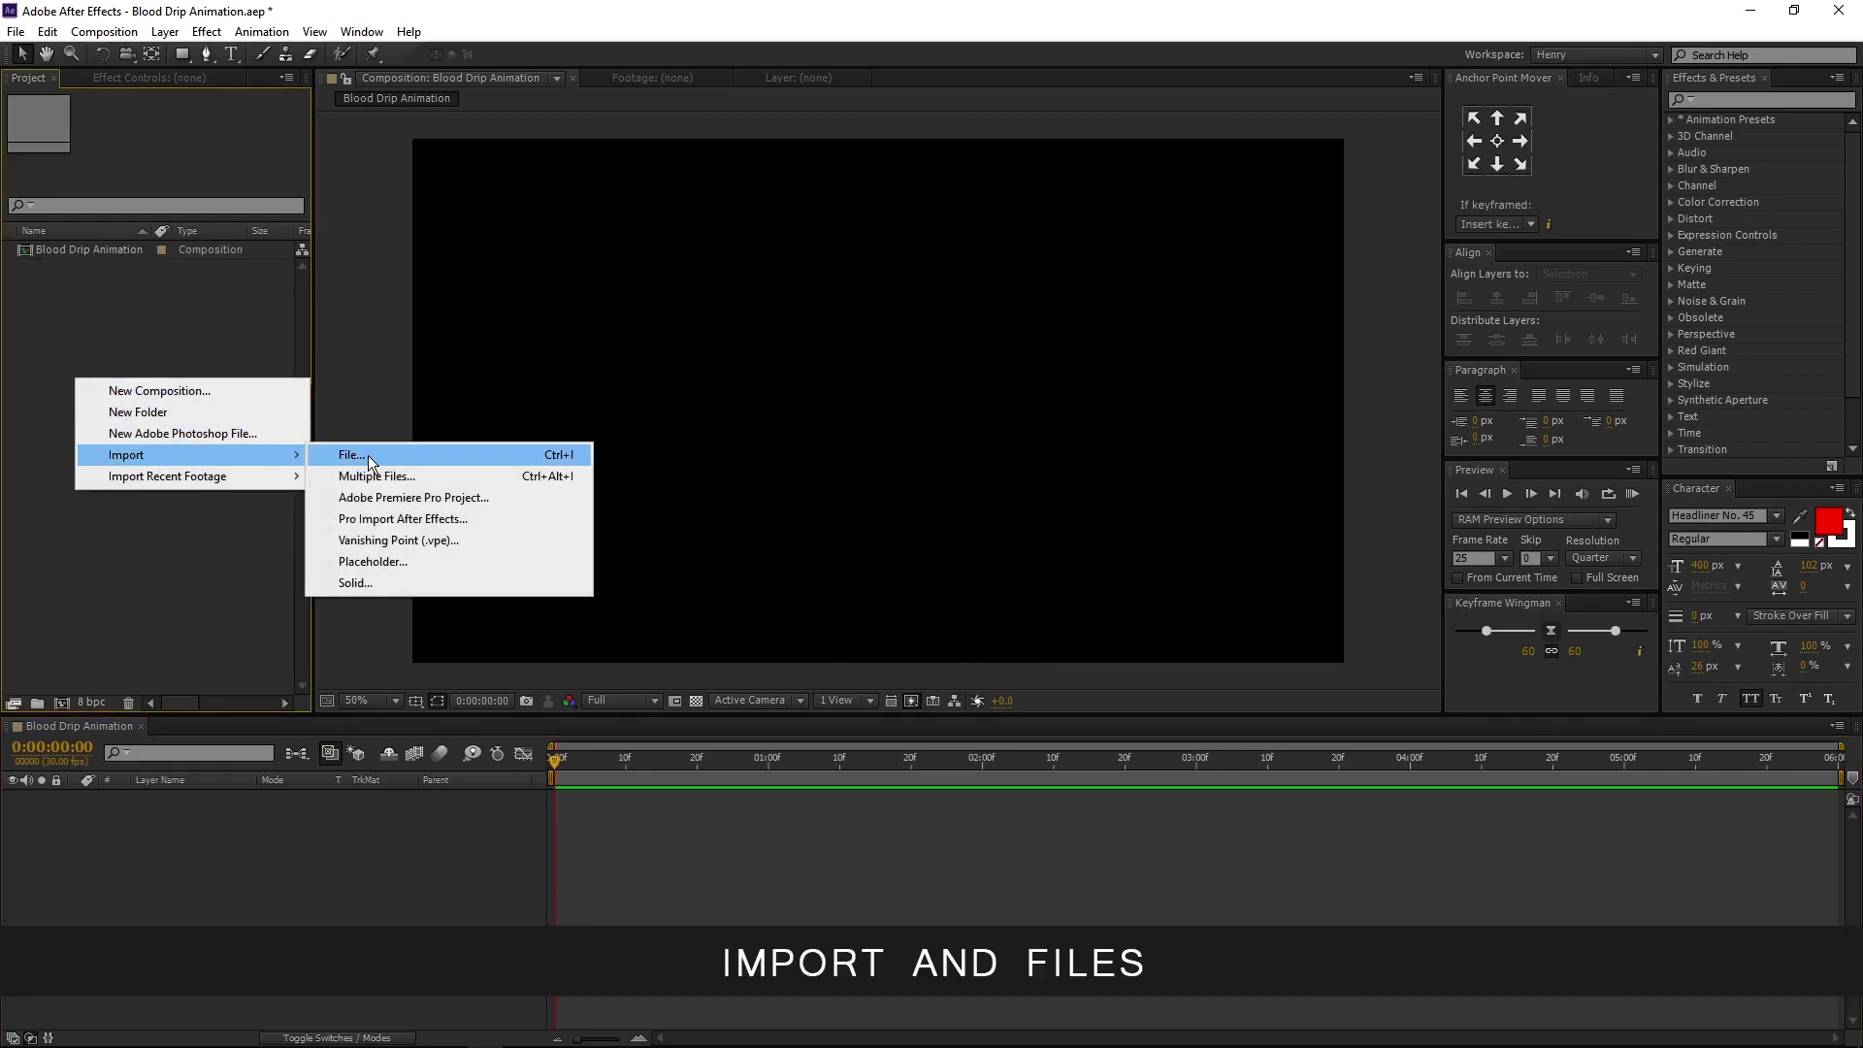
{"action": "left_click", "coordinate": [369, 458]}
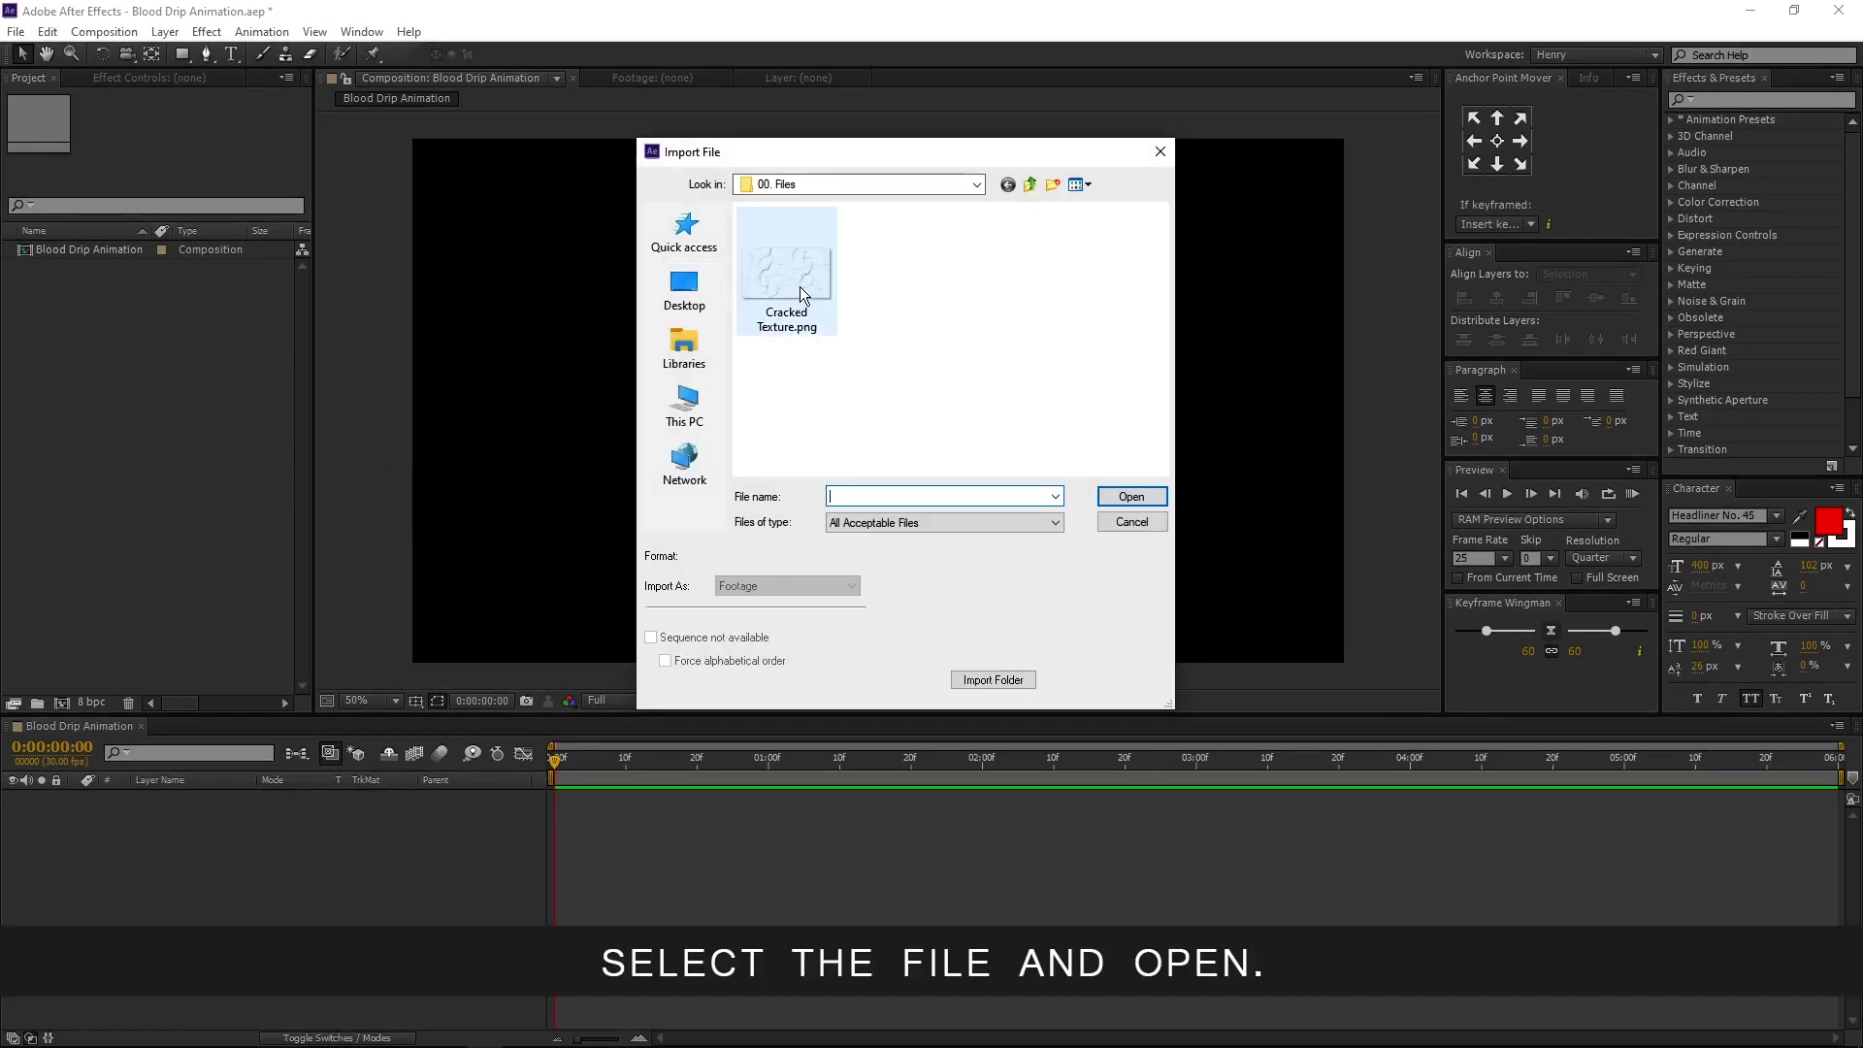
{"action": "left_click", "coordinate": [800, 291]}
{"action": "left_click", "coordinate": [1127, 496]}
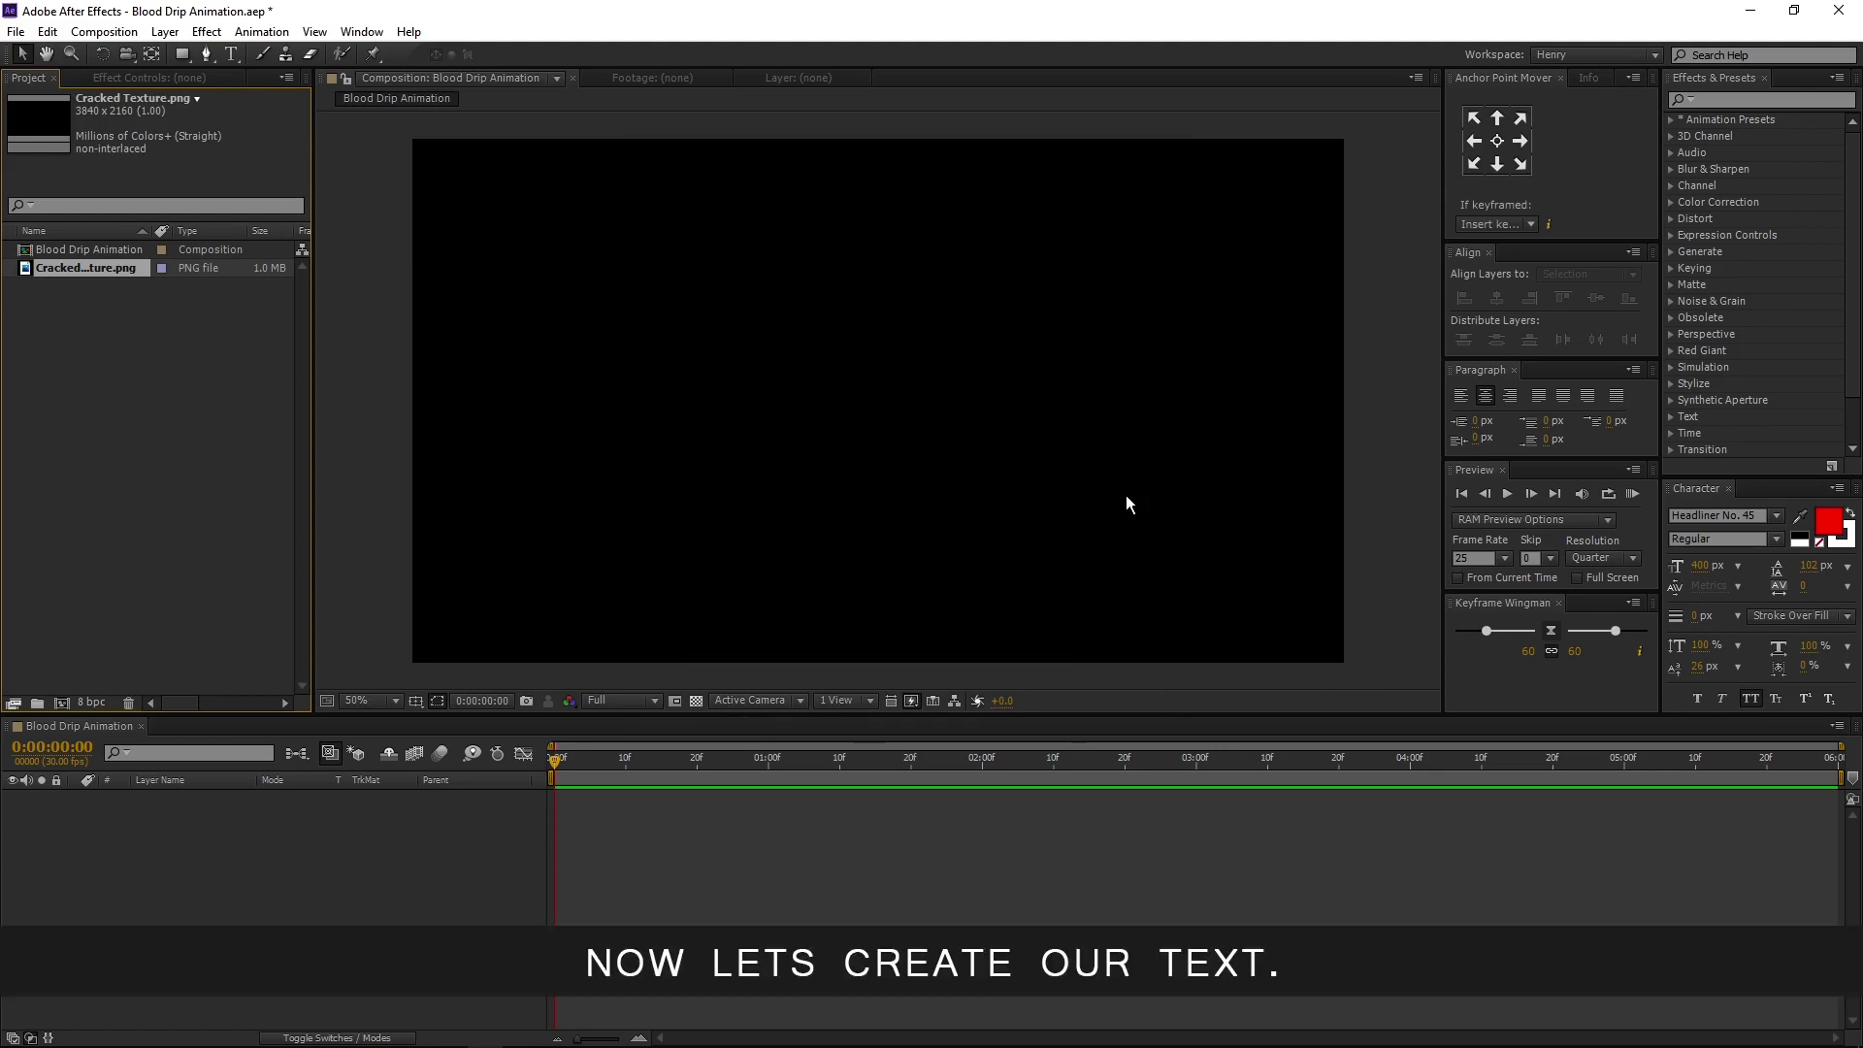
Create another 1920 x 1080, 30 fps, 6-second composition named "TEXT" with a black background
{"action": "left_click", "coordinate": [114, 495]}
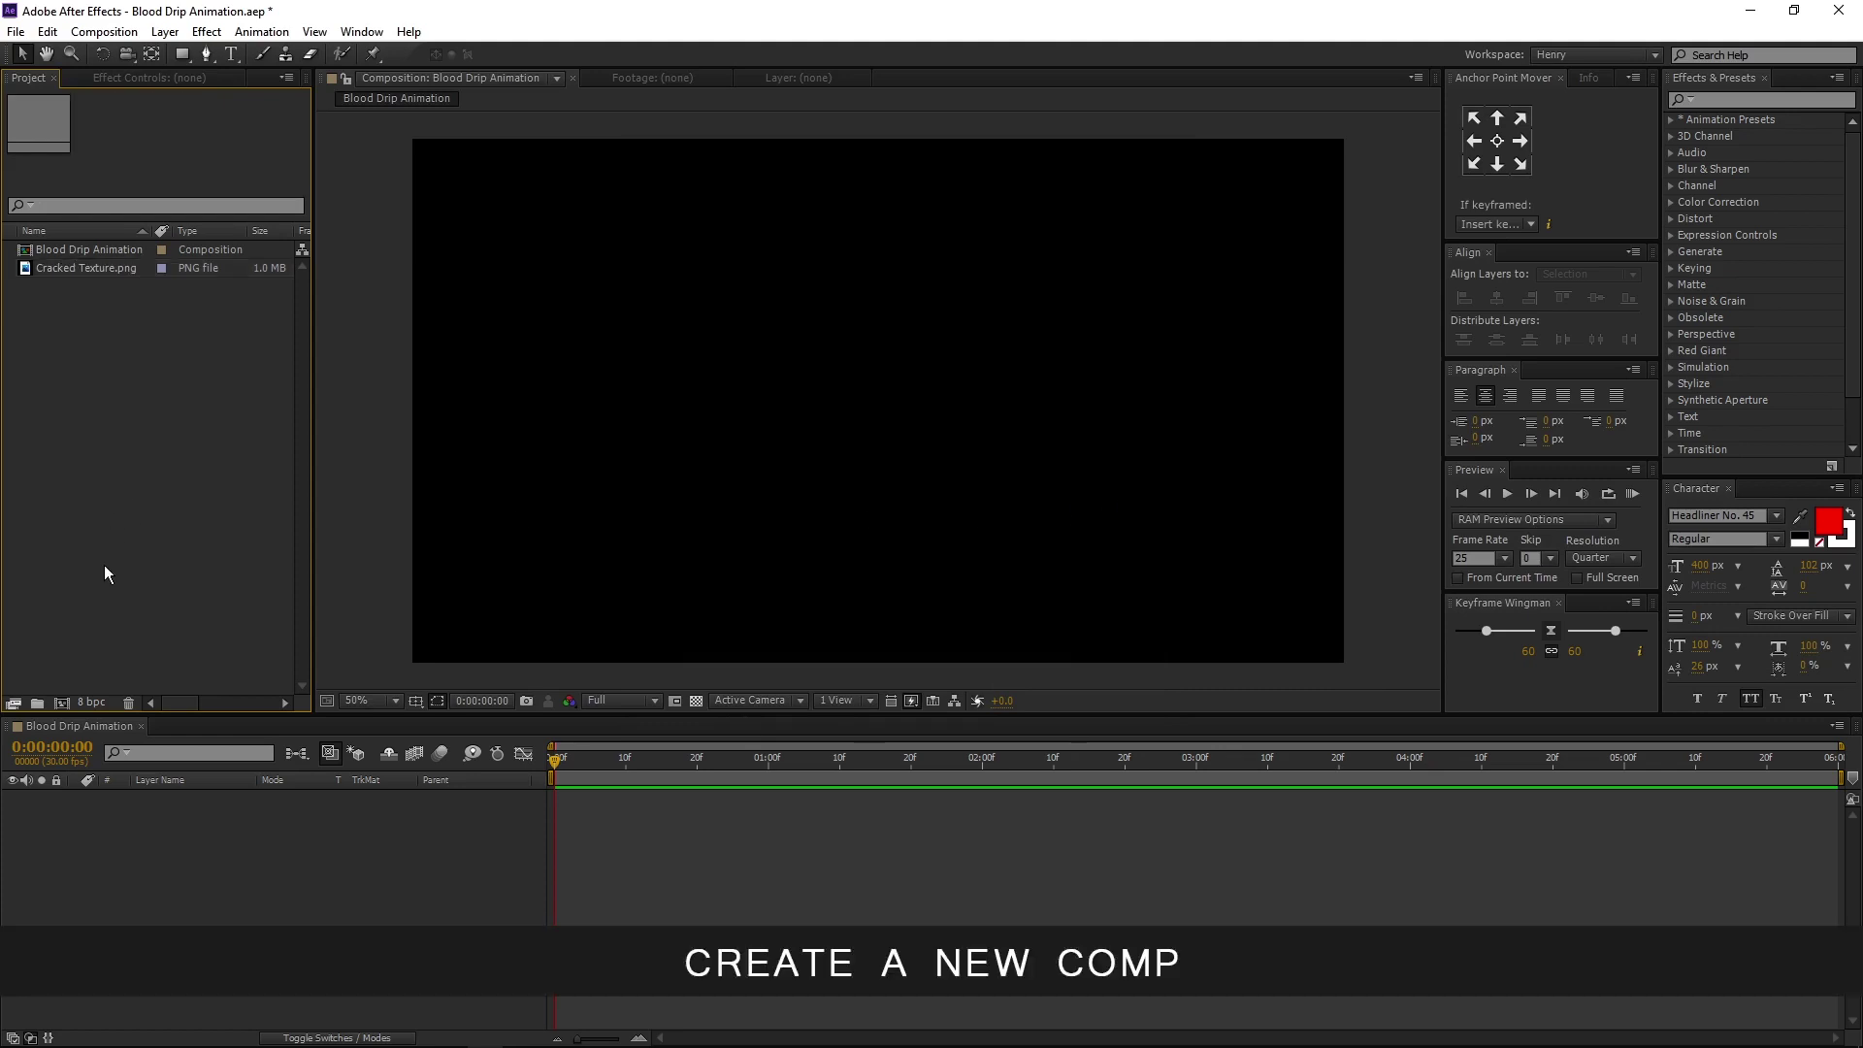
{"action": "left_click", "coordinate": [58, 698]}
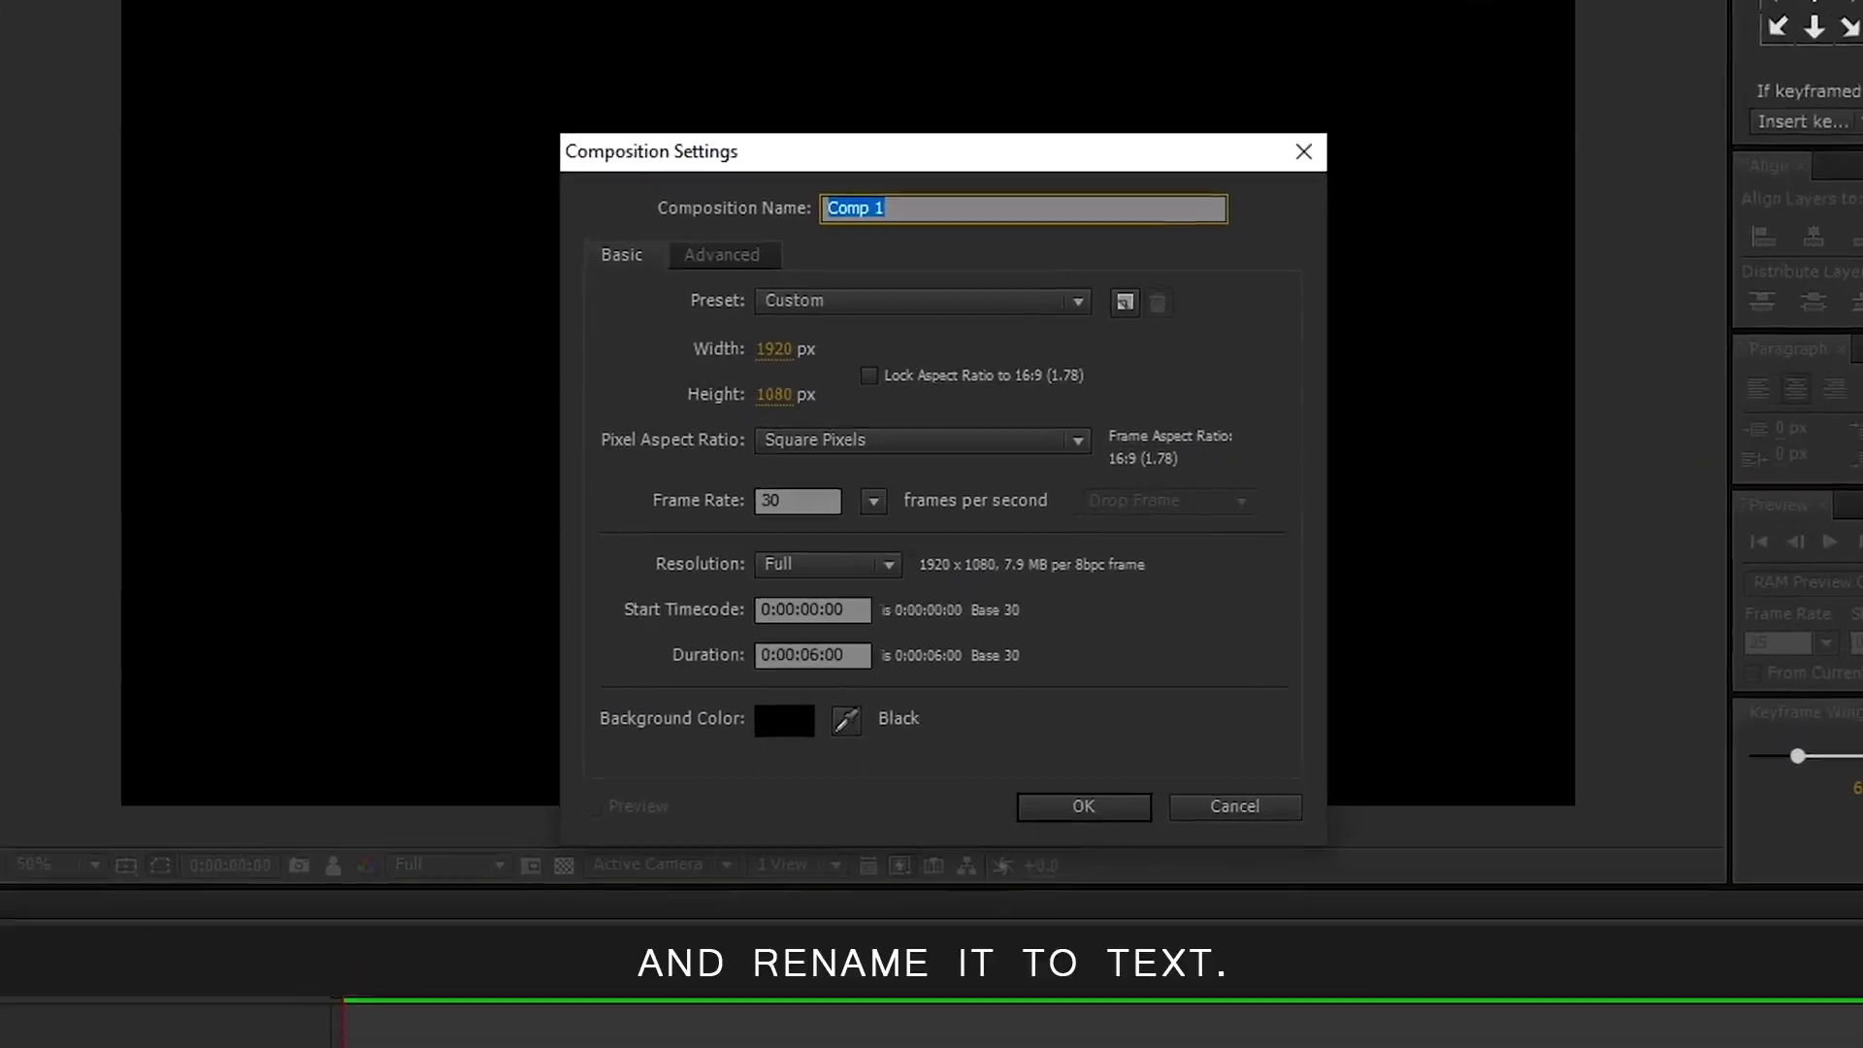
{"action": "type", "text": "TEXT"}
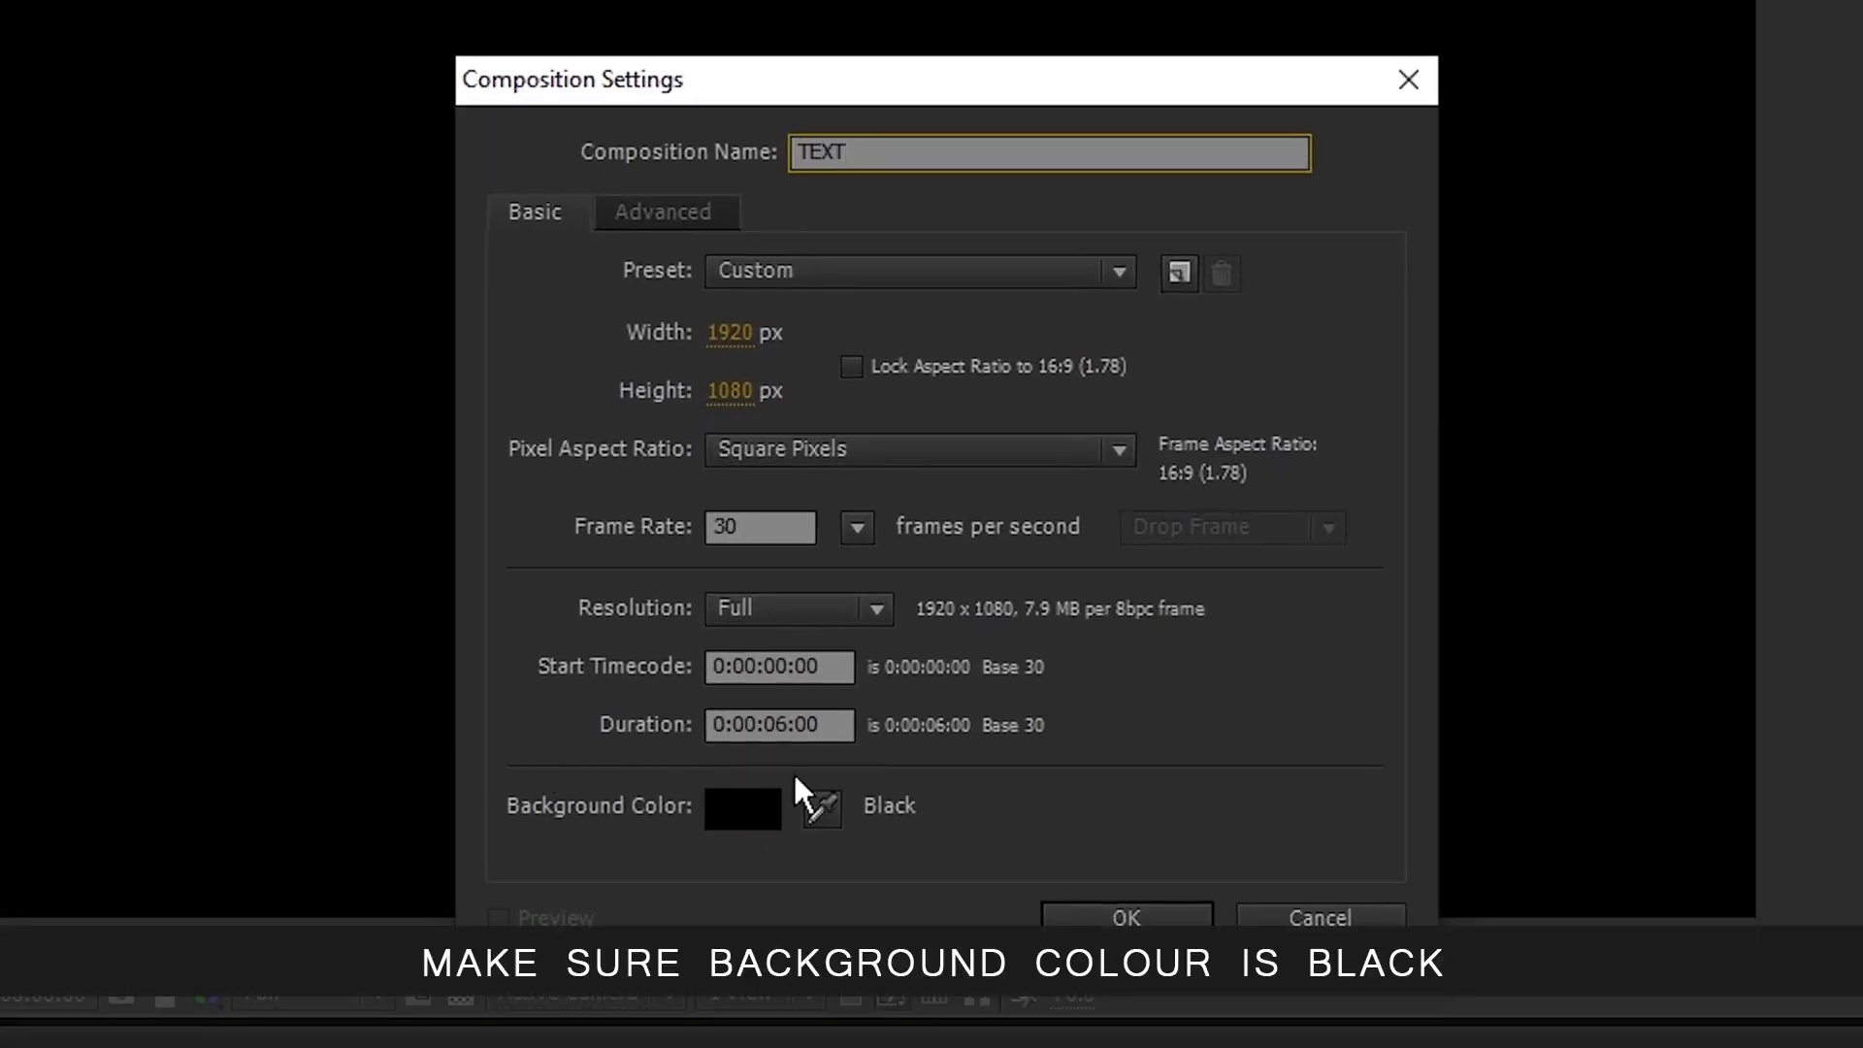
{"action": "left_click", "coordinate": [753, 813]}
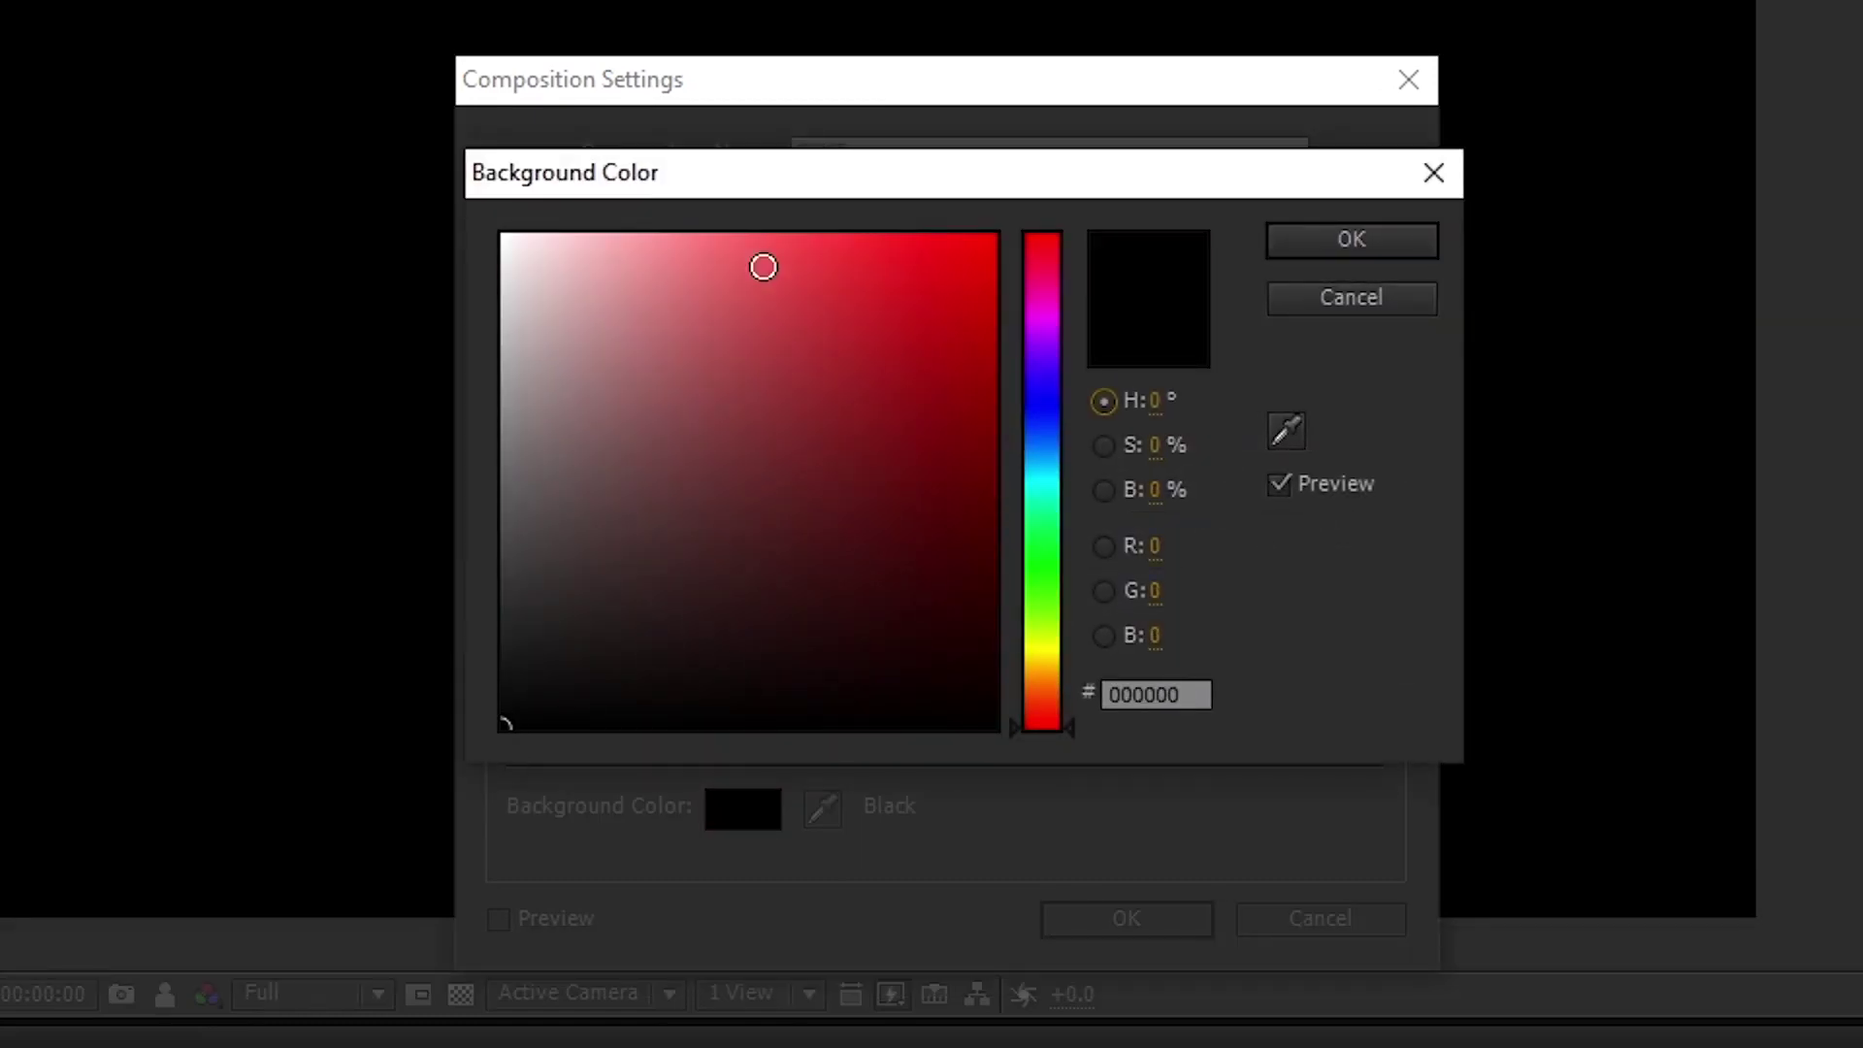
{"action": "left_click", "coordinate": [1361, 239]}
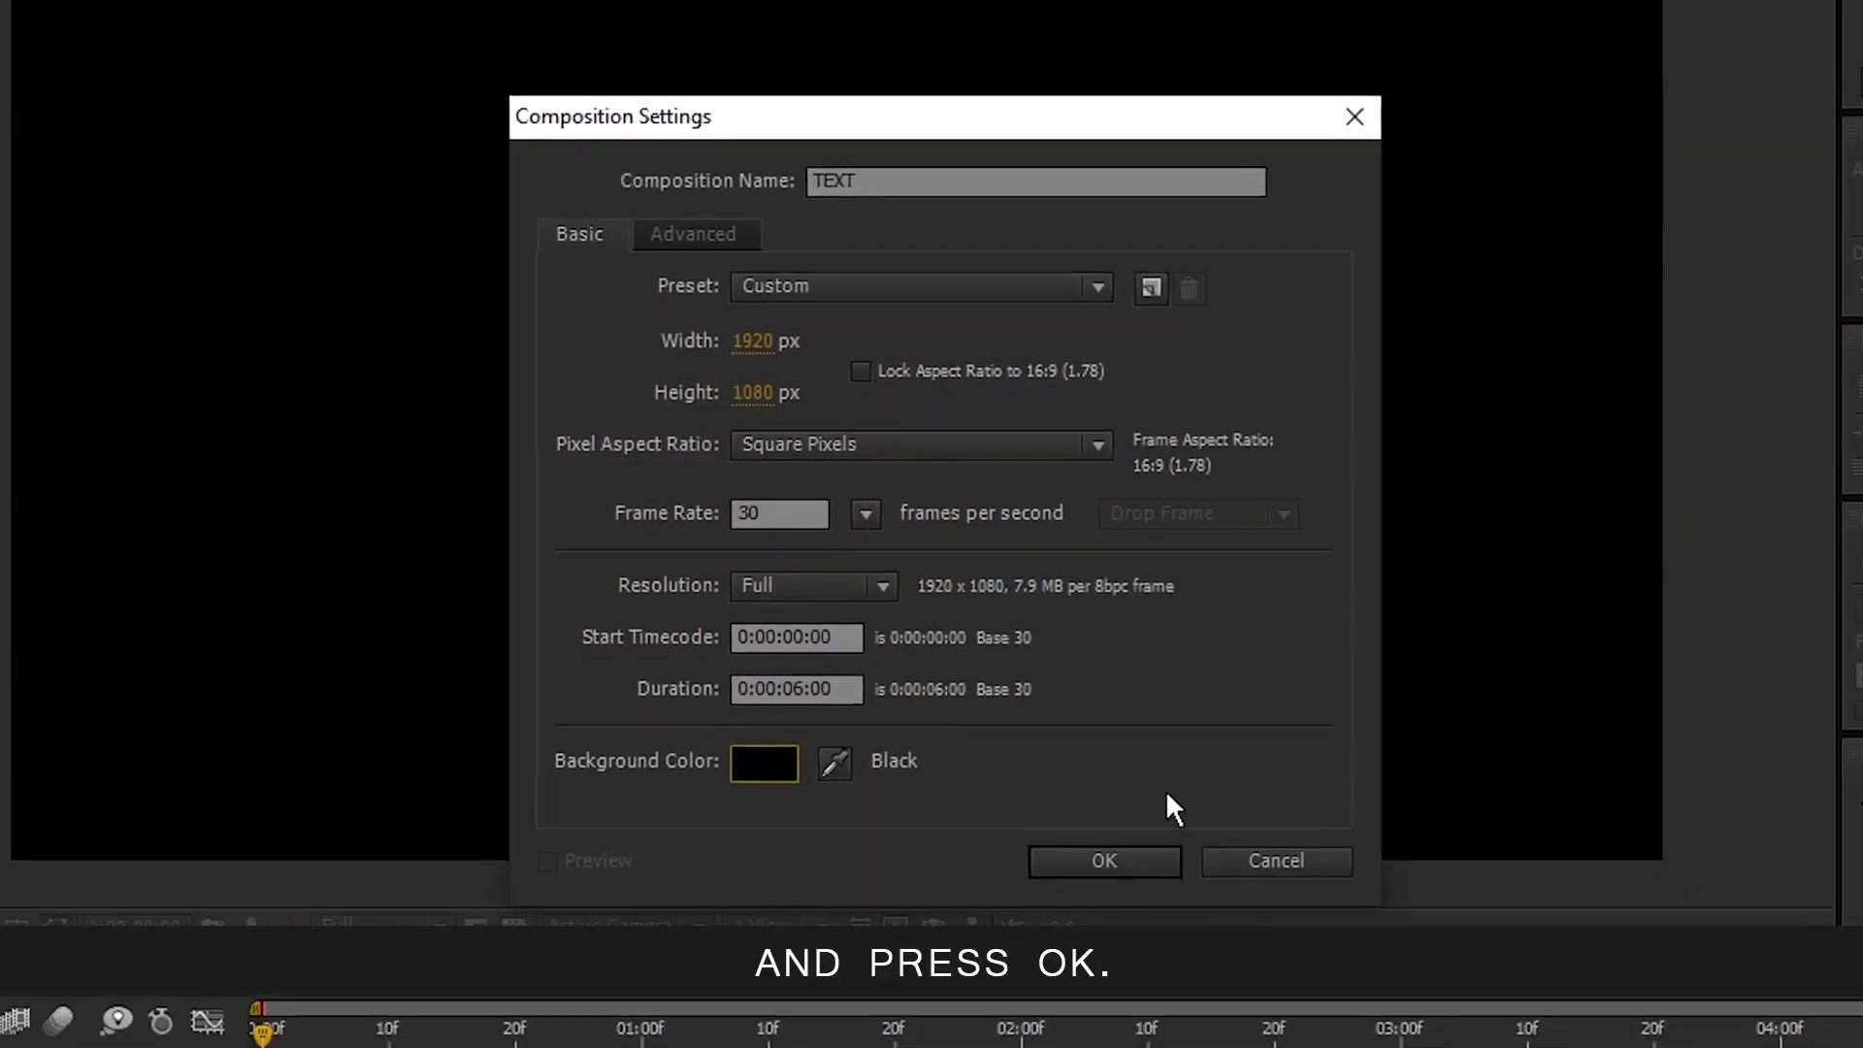
{"action": "left_click", "coordinate": [1110, 794]}
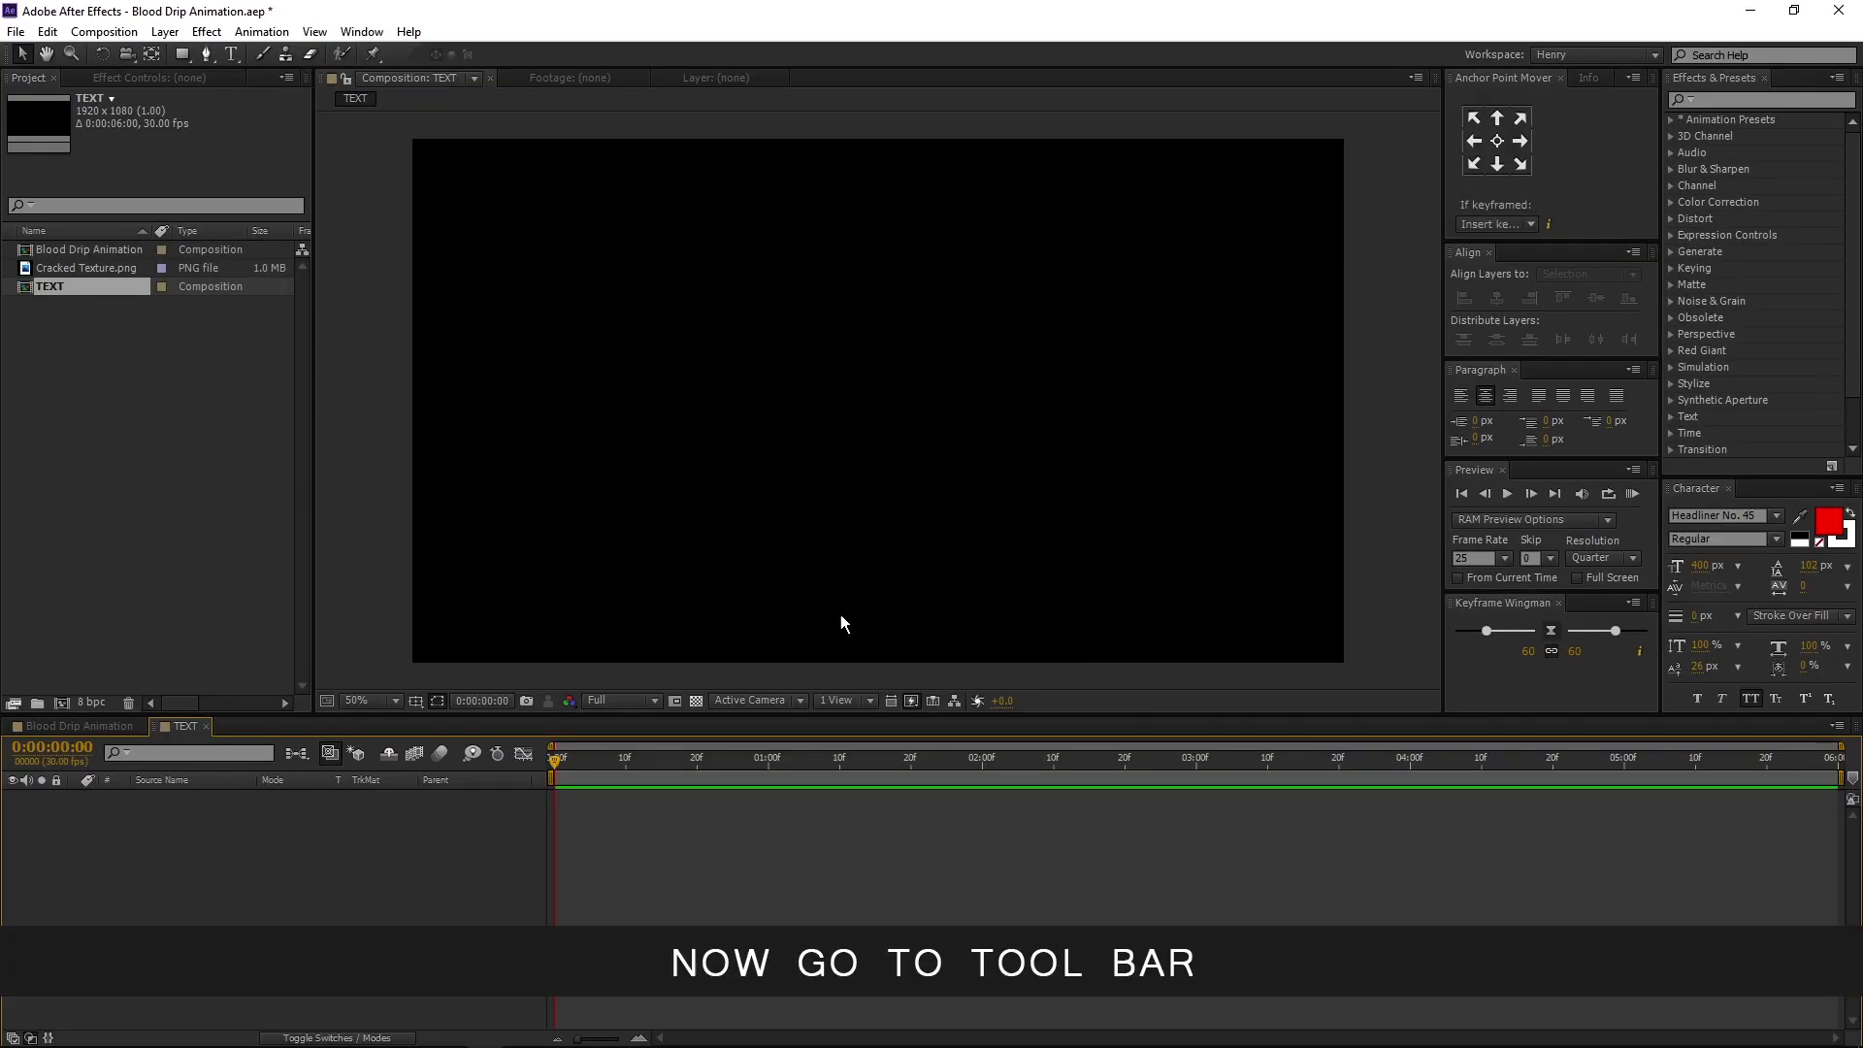
Add the text "BLOOD" to the TEXT composition in Headliner No. 45 with the red fill FF0000
{"action": "left_click_drag", "start_coordinate": [231, 54], "coordinate": [334, 52]}
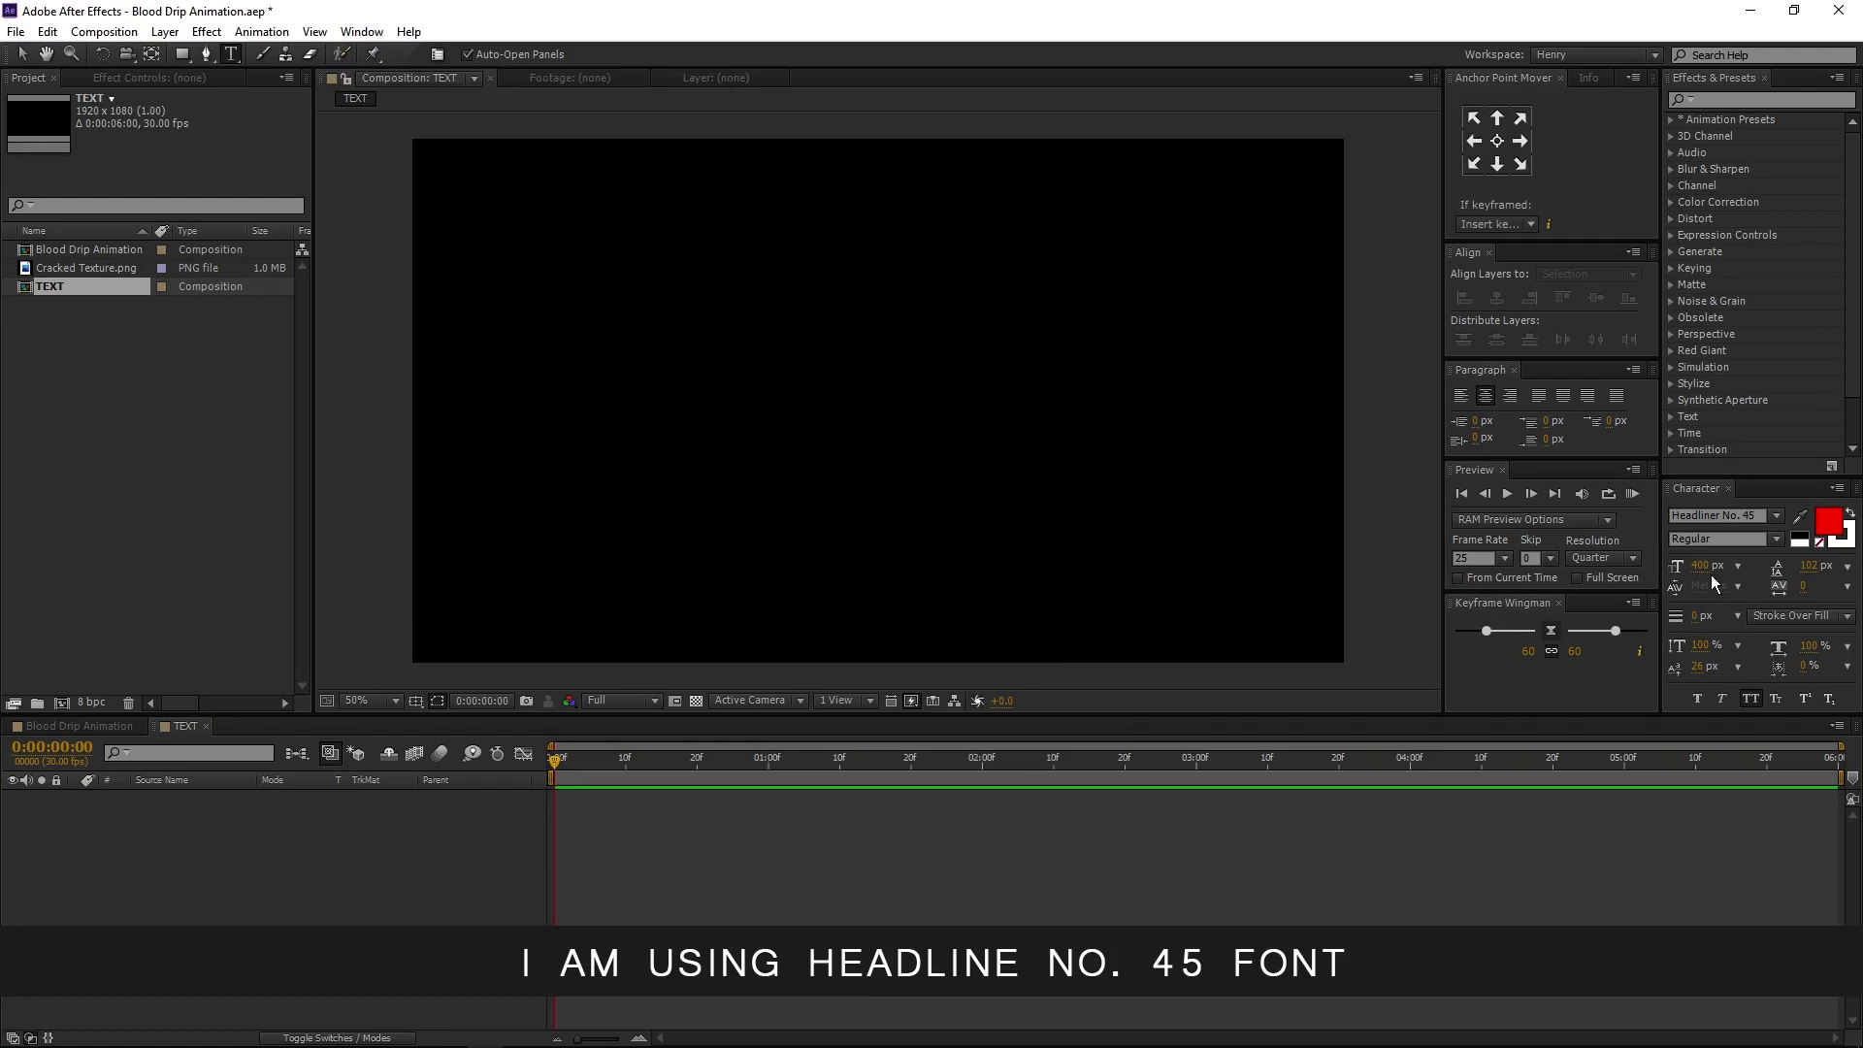
{"action": "left_click", "coordinate": [1829, 525]}
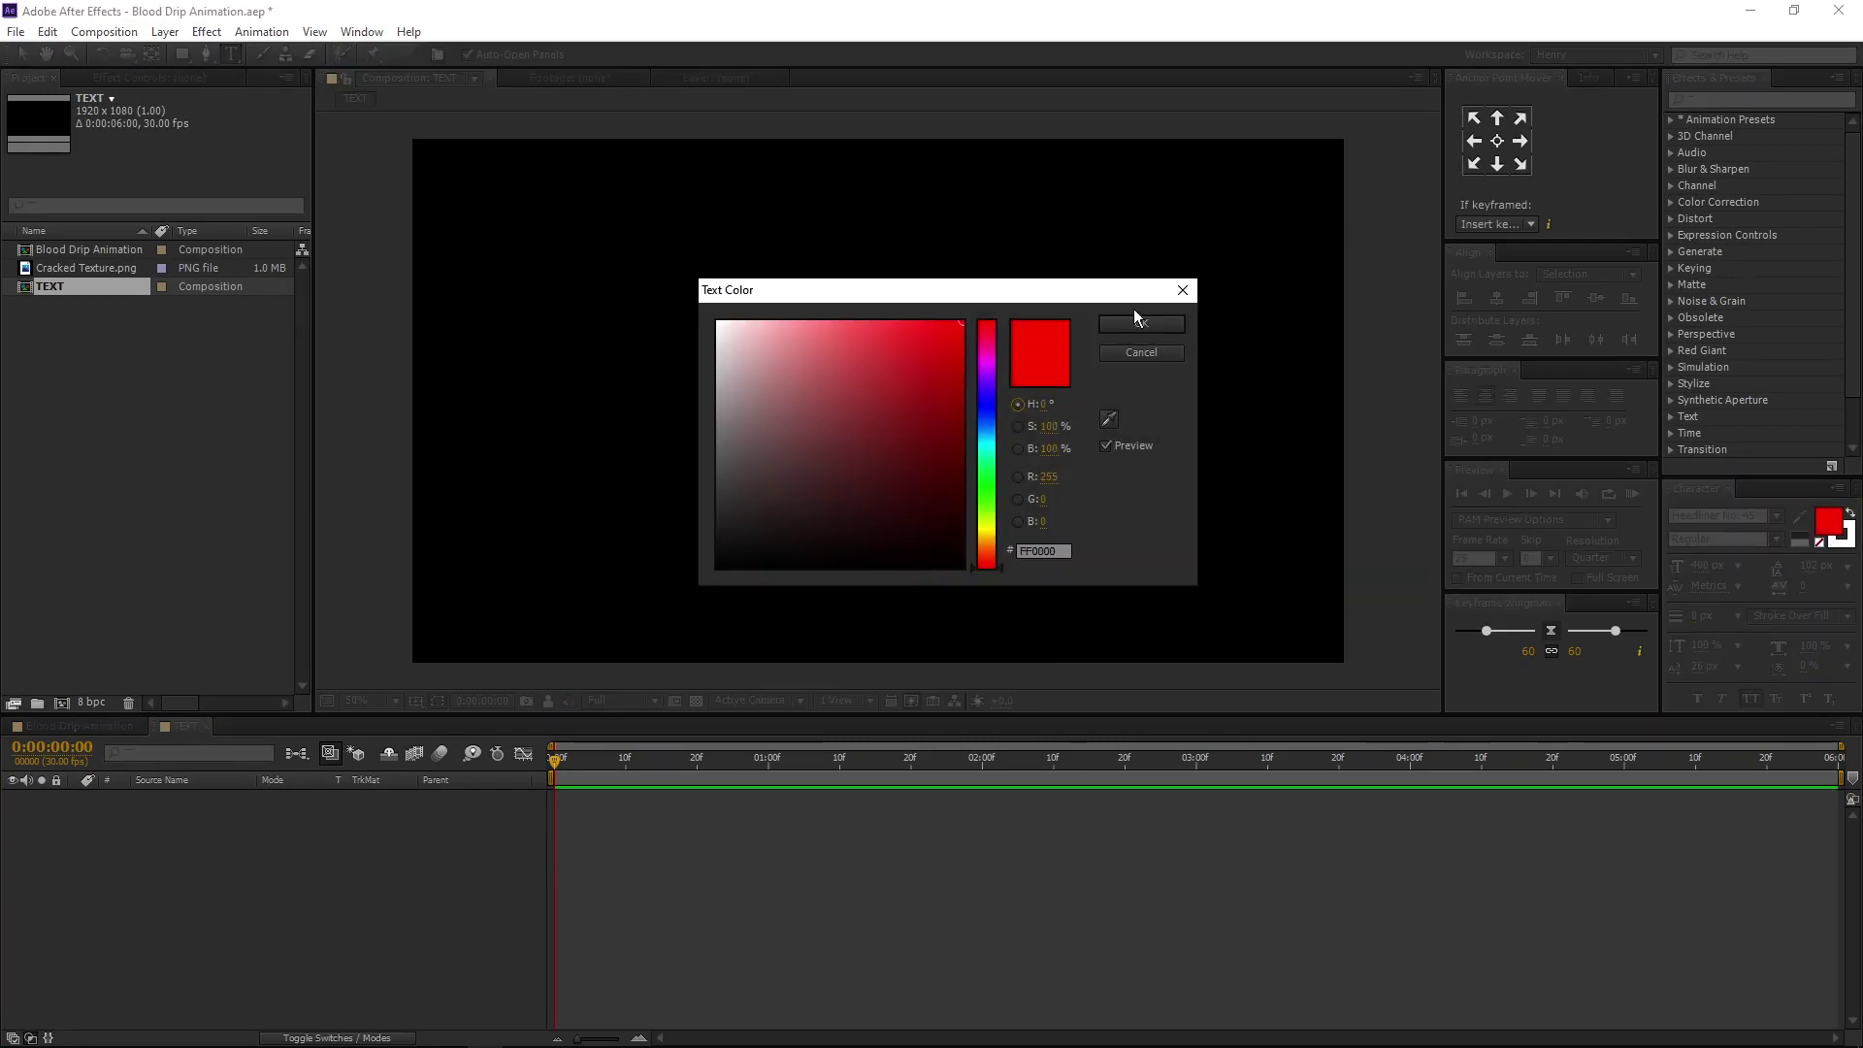
{"action": "left_click", "coordinate": [1137, 323]}
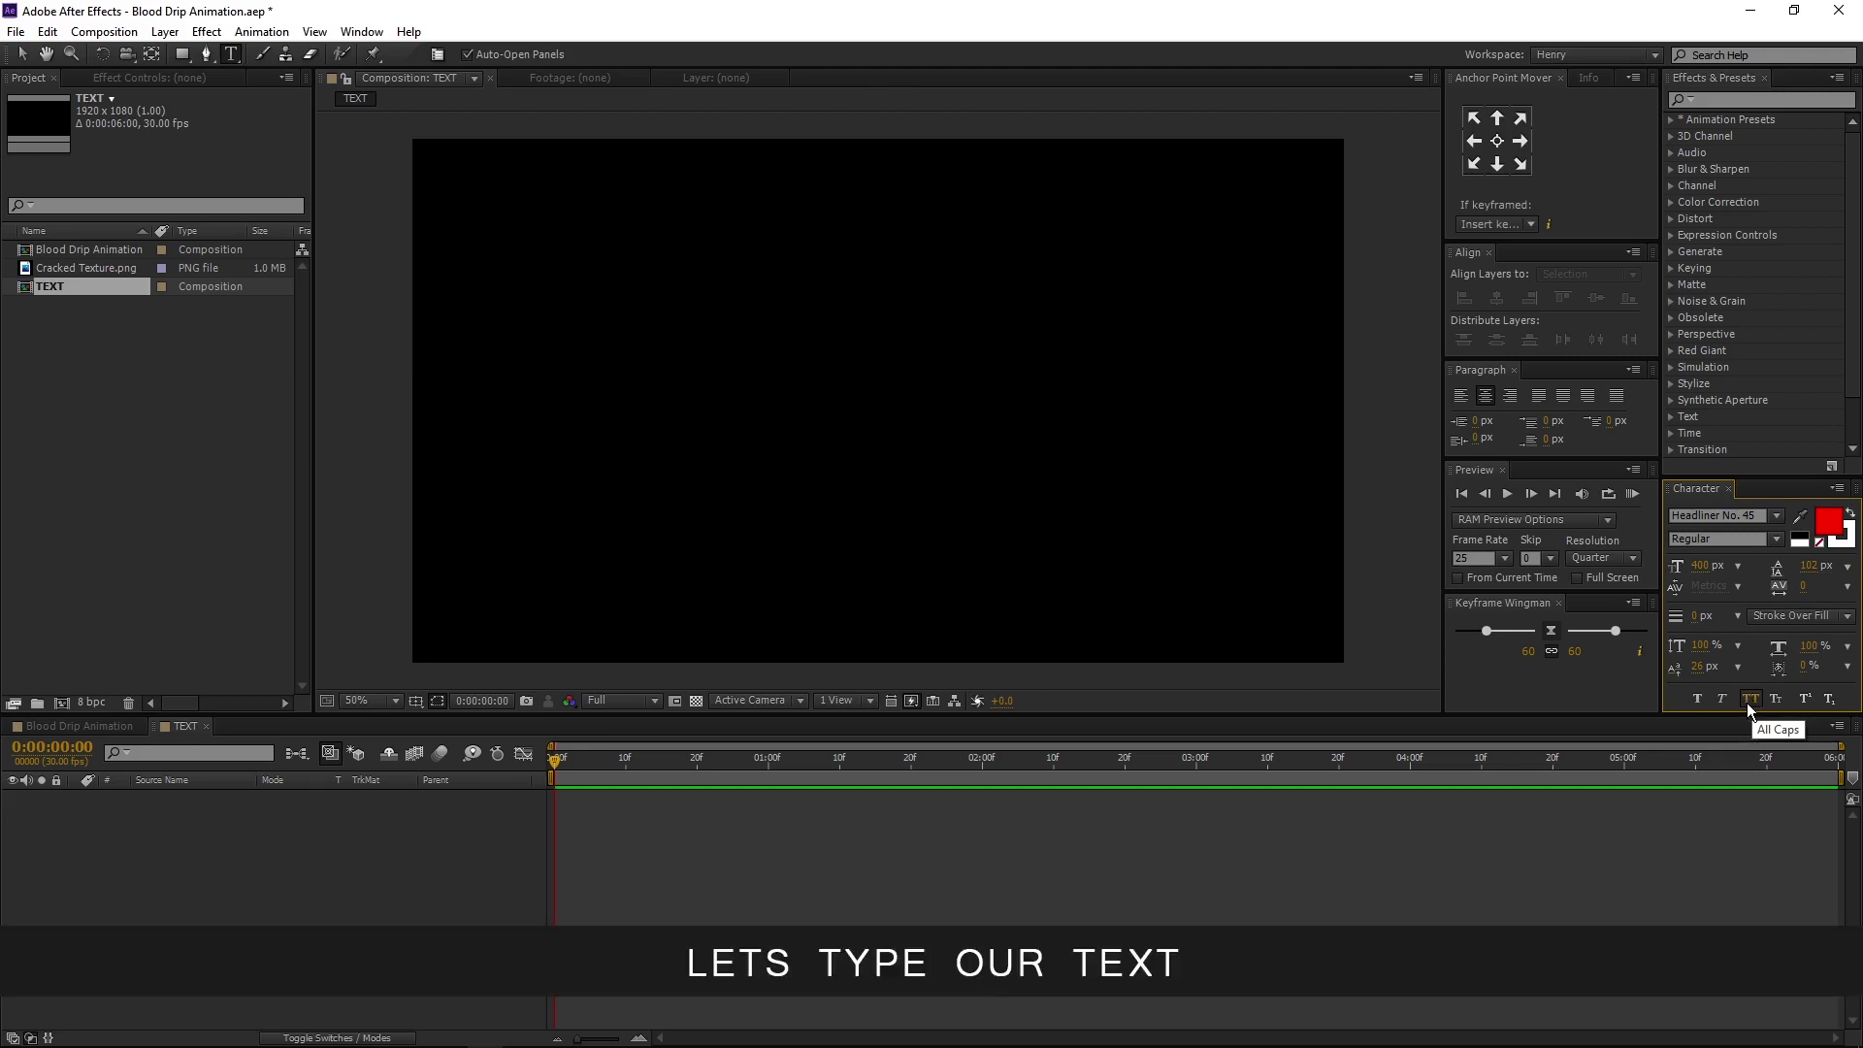
{"action": "left_click", "coordinate": [708, 424]}
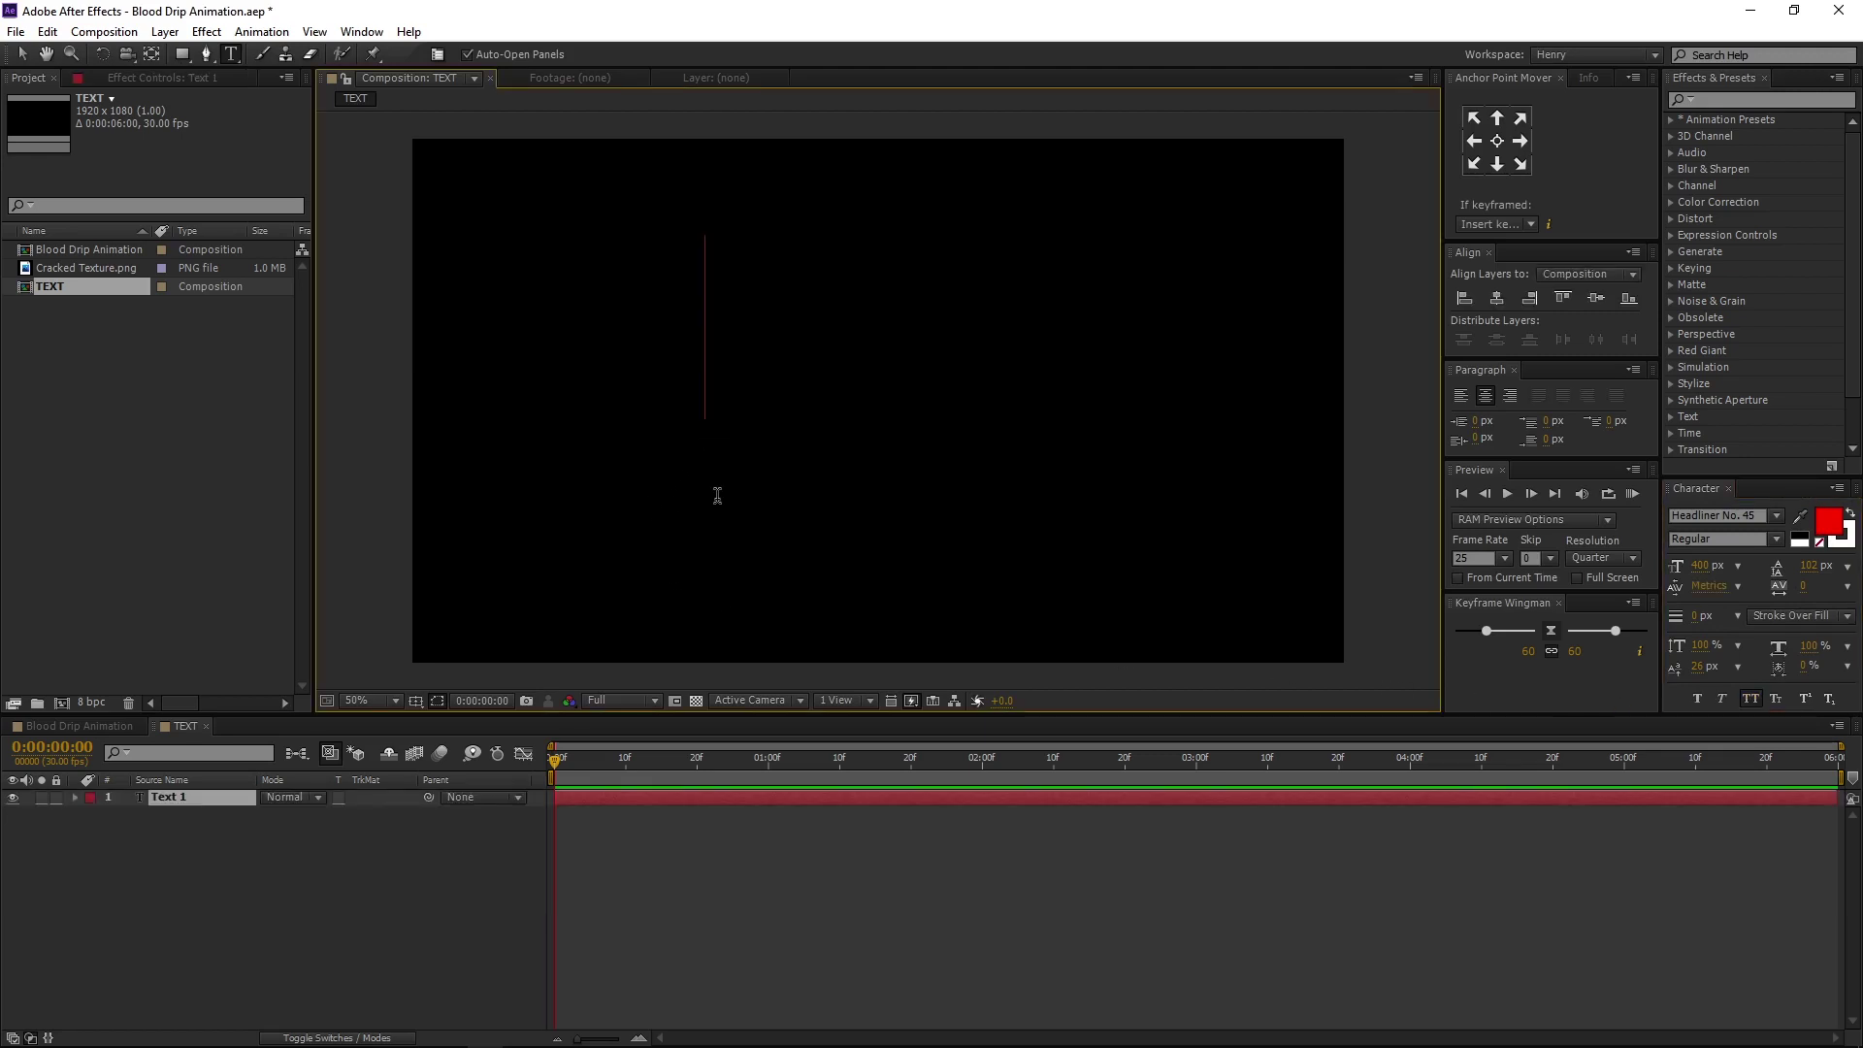
{"action": "type", "text": "BLOOD"}
{"action": "key", "text": "ctrl+Return"}
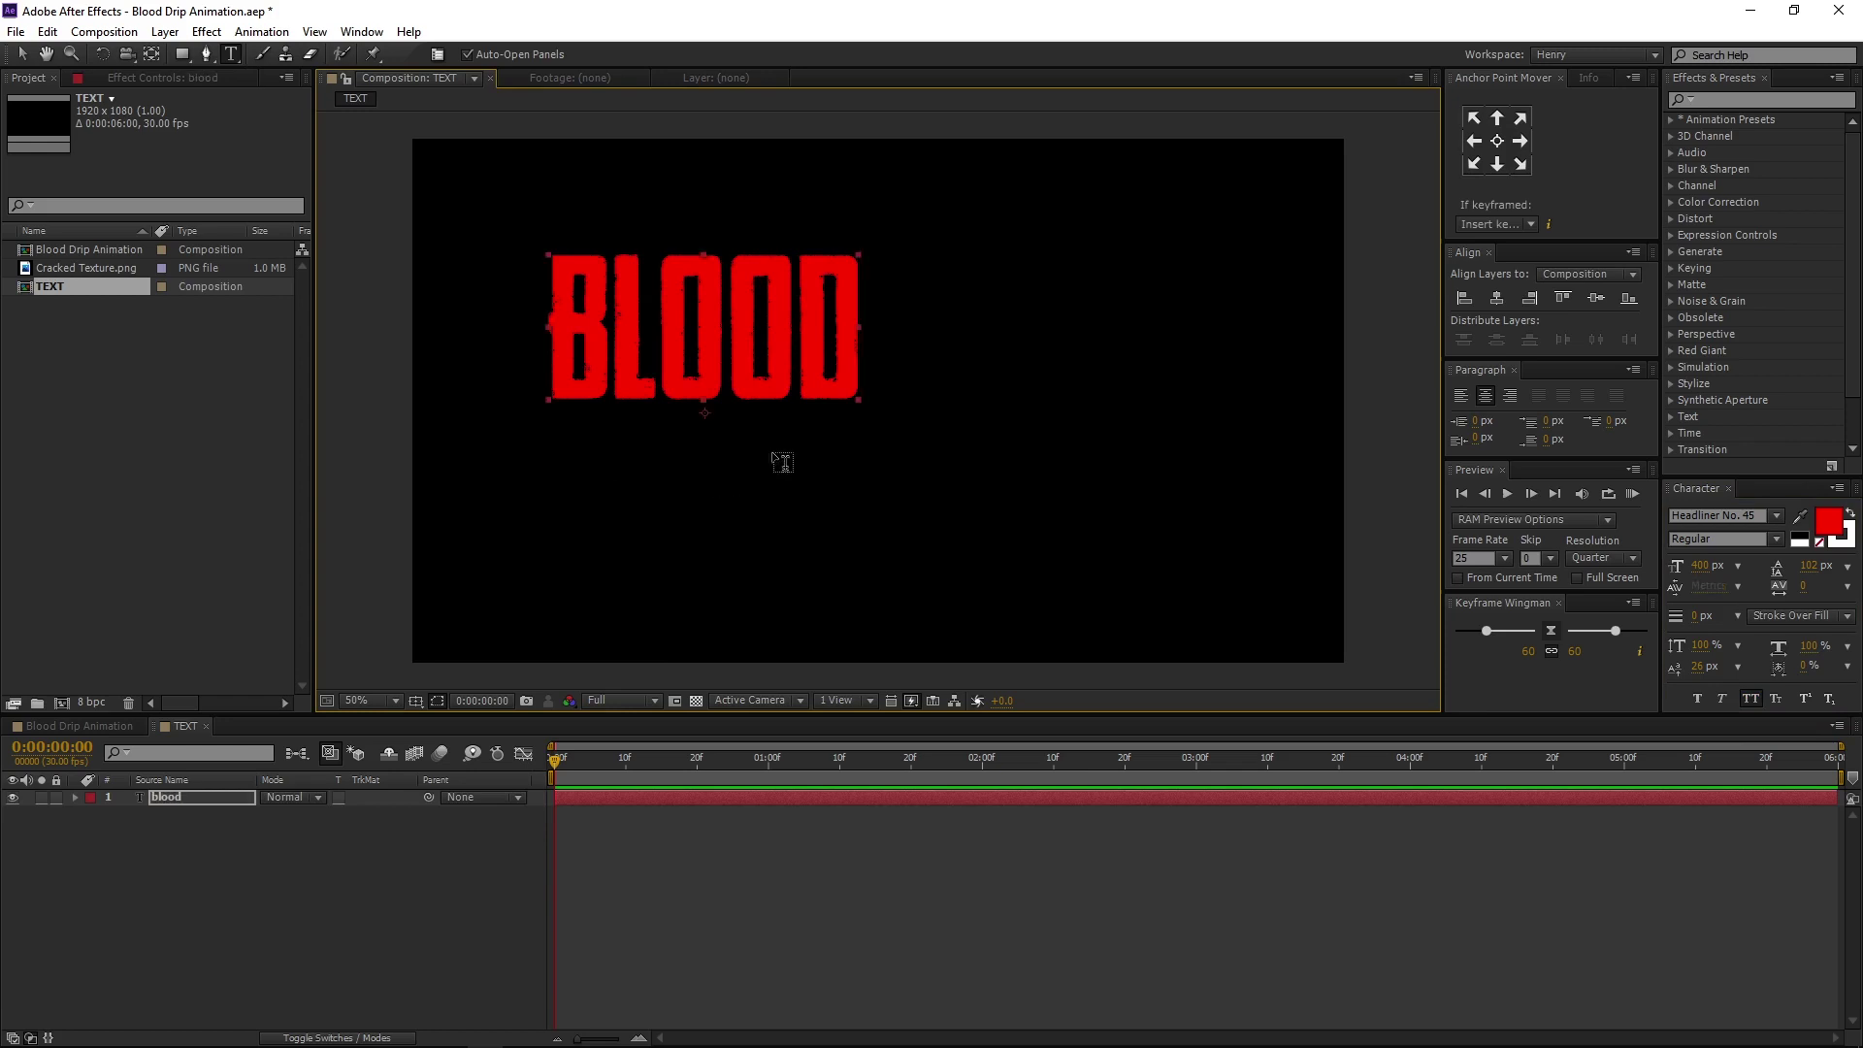
Center the BLOOD text horizontally and vertically in the composition and move its anchor point to its center
{"action": "left_click", "coordinate": [1497, 298]}
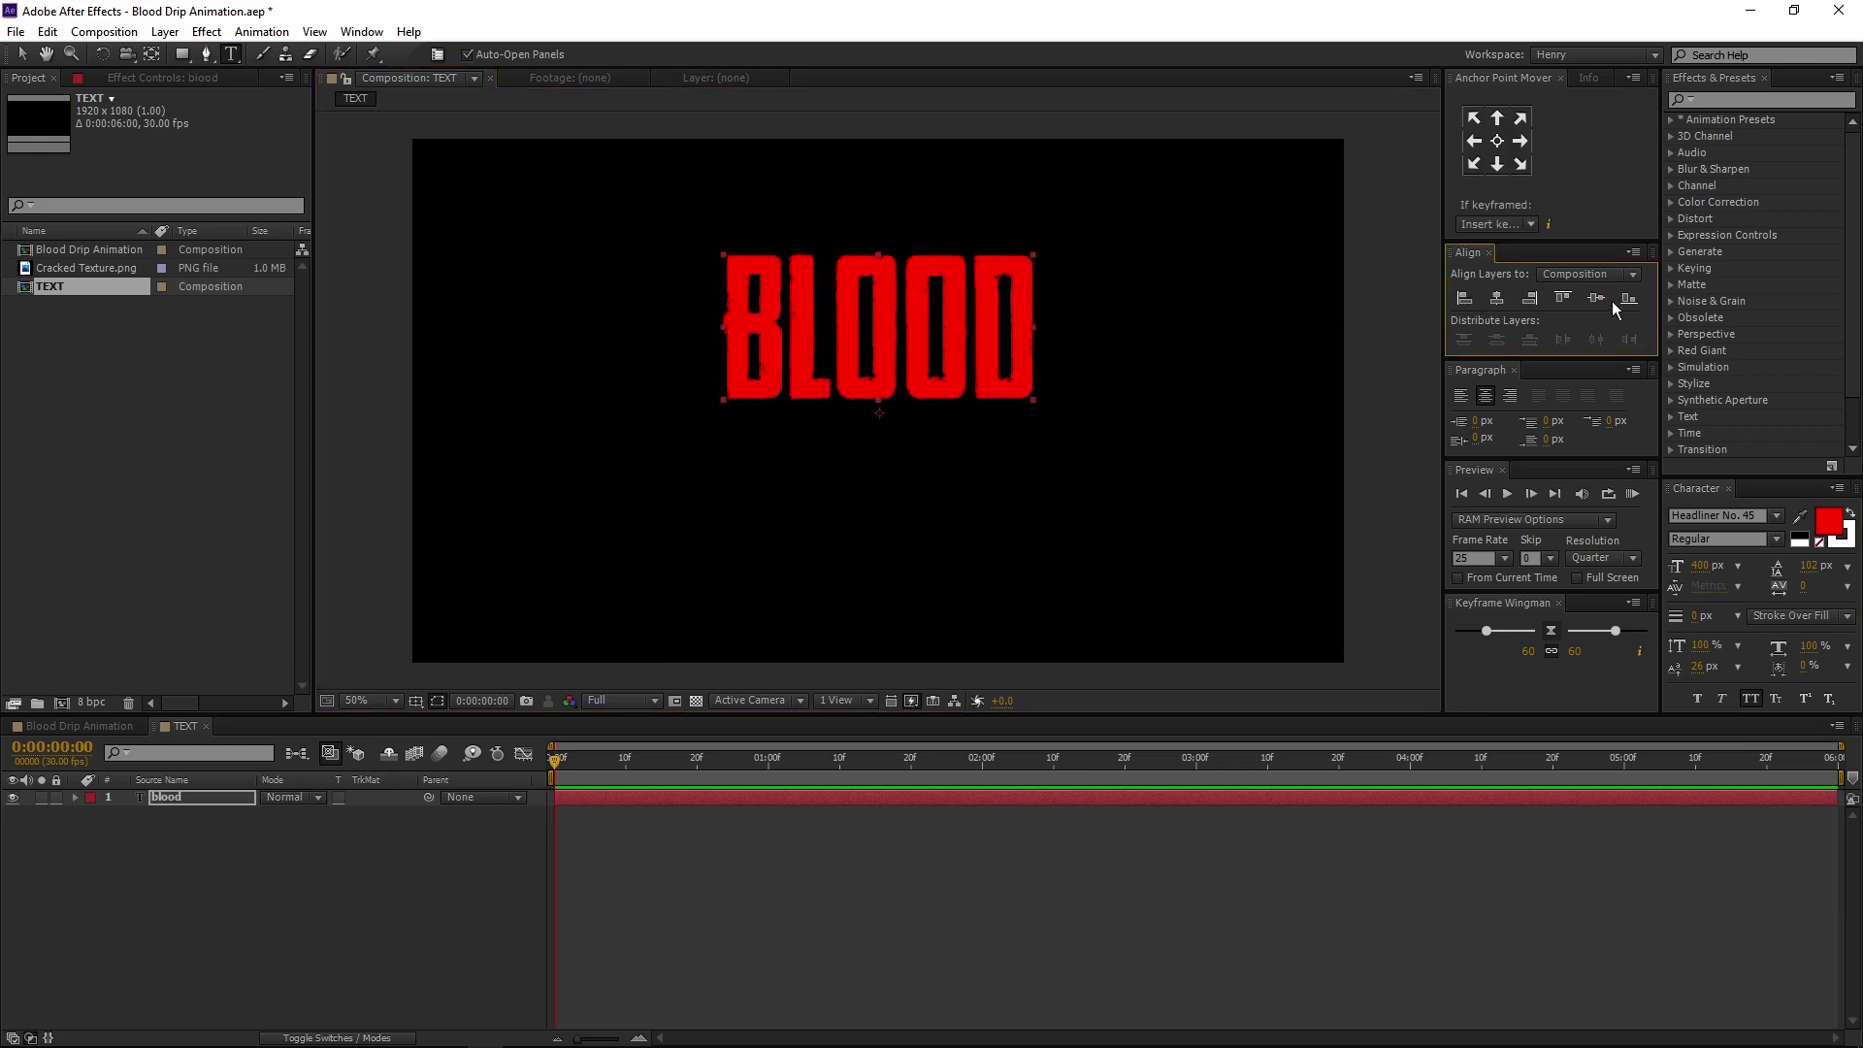
{"action": "left_click", "coordinate": [1596, 298]}
{"action": "left_click", "coordinate": [1499, 143]}
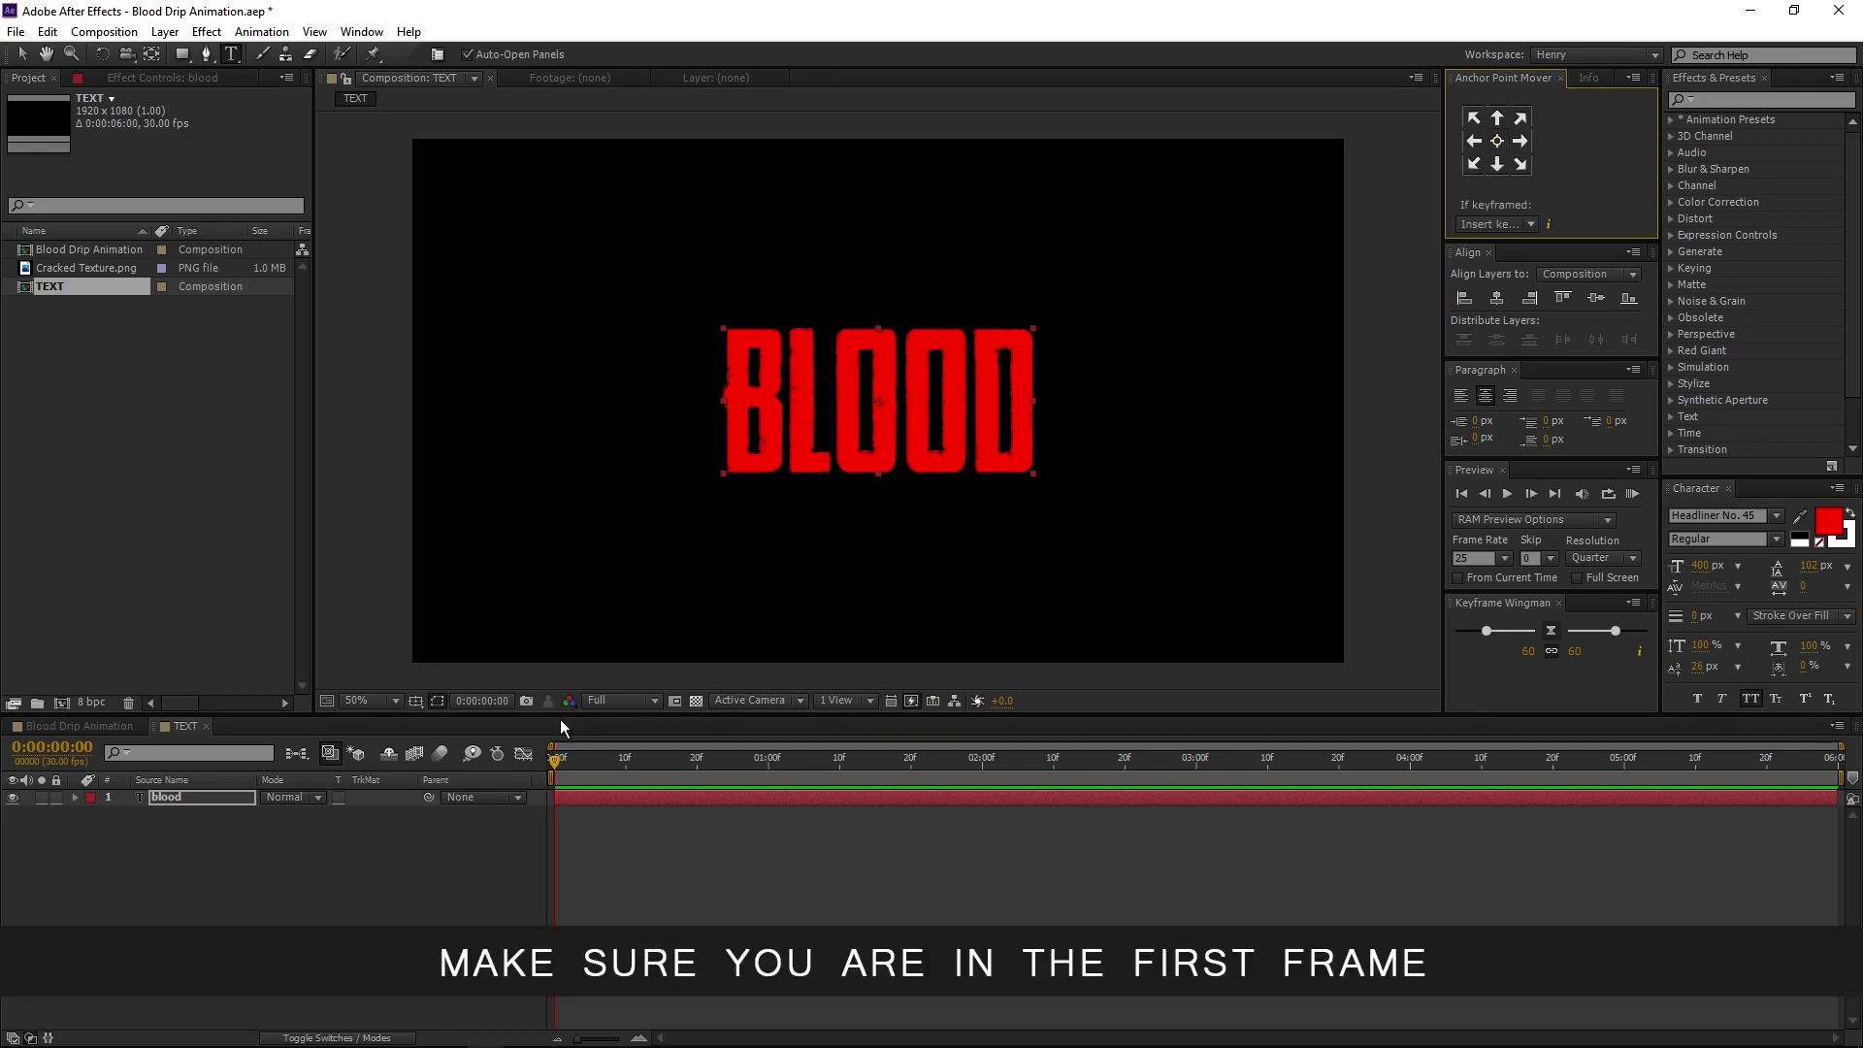
Find the Slow Fade On text preset and apply it to the blood layer at the first frame
{"action": "left_click", "coordinate": [557, 761]}
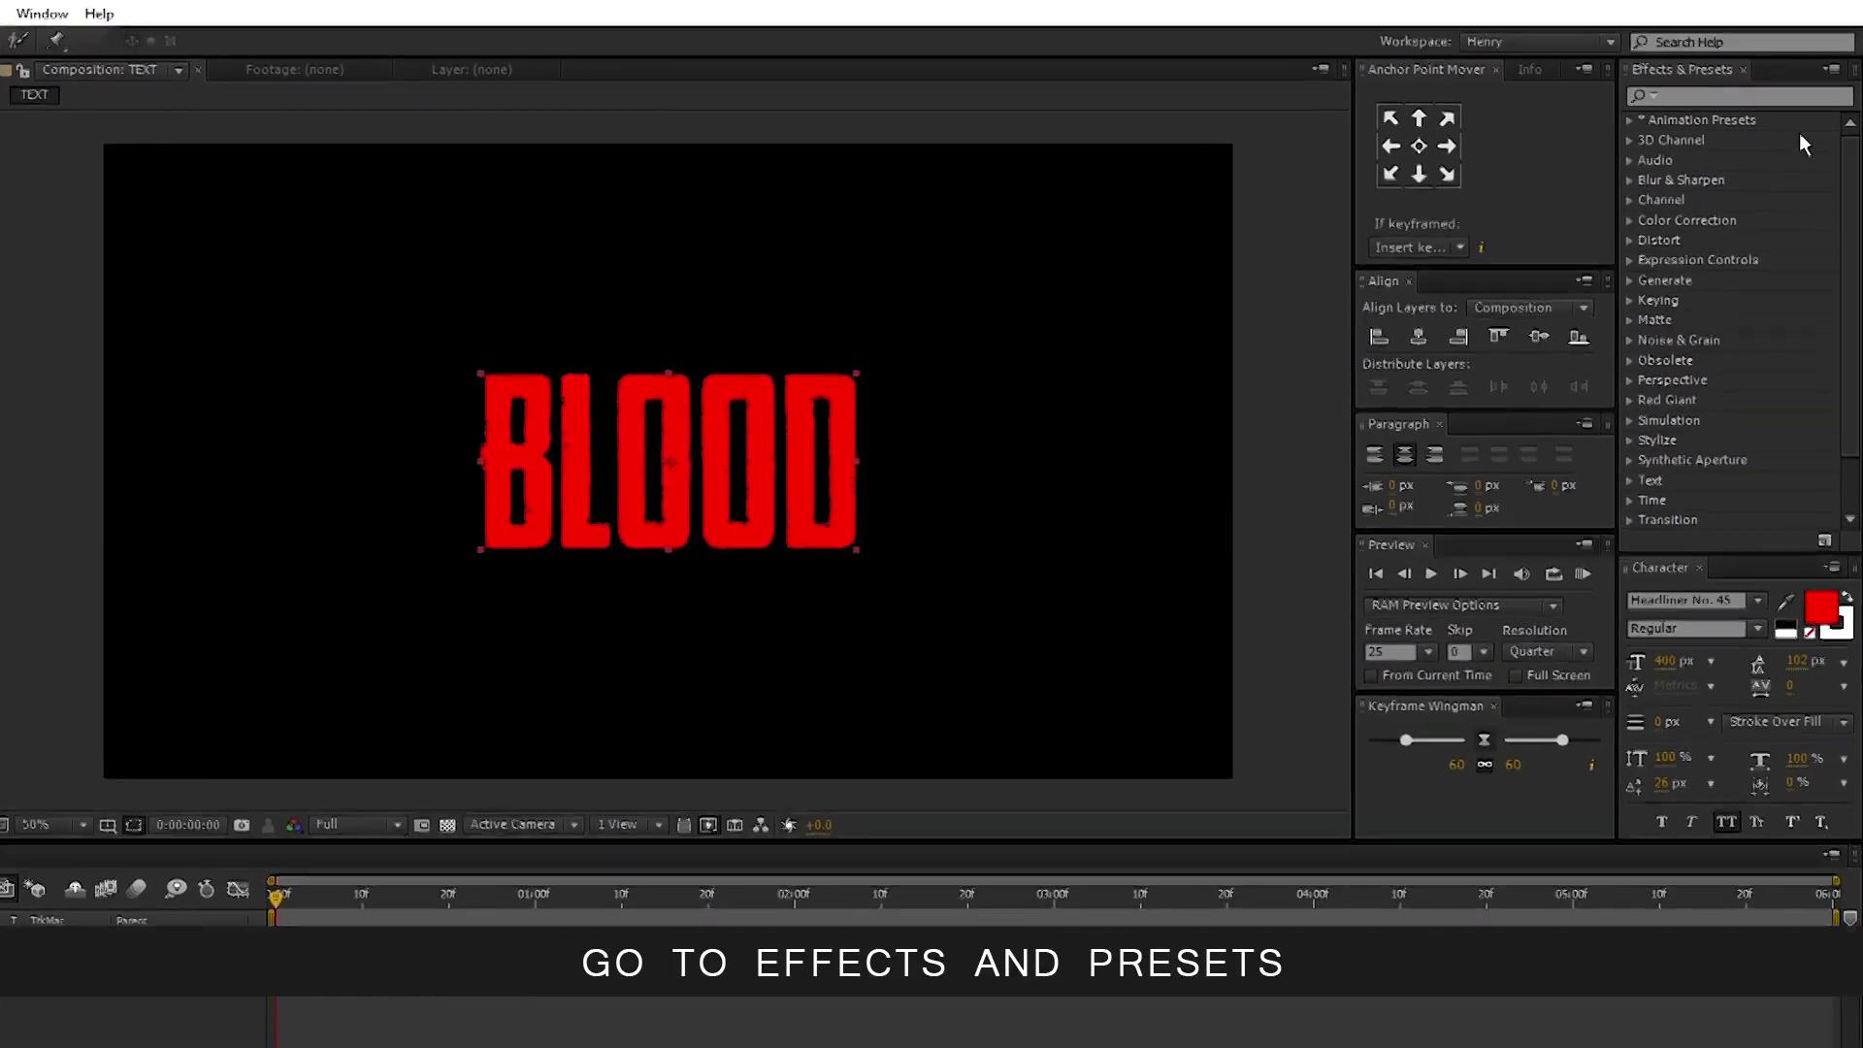
{"action": "left_click", "coordinate": [1737, 95]}
{"action": "type", "text": "slow"}
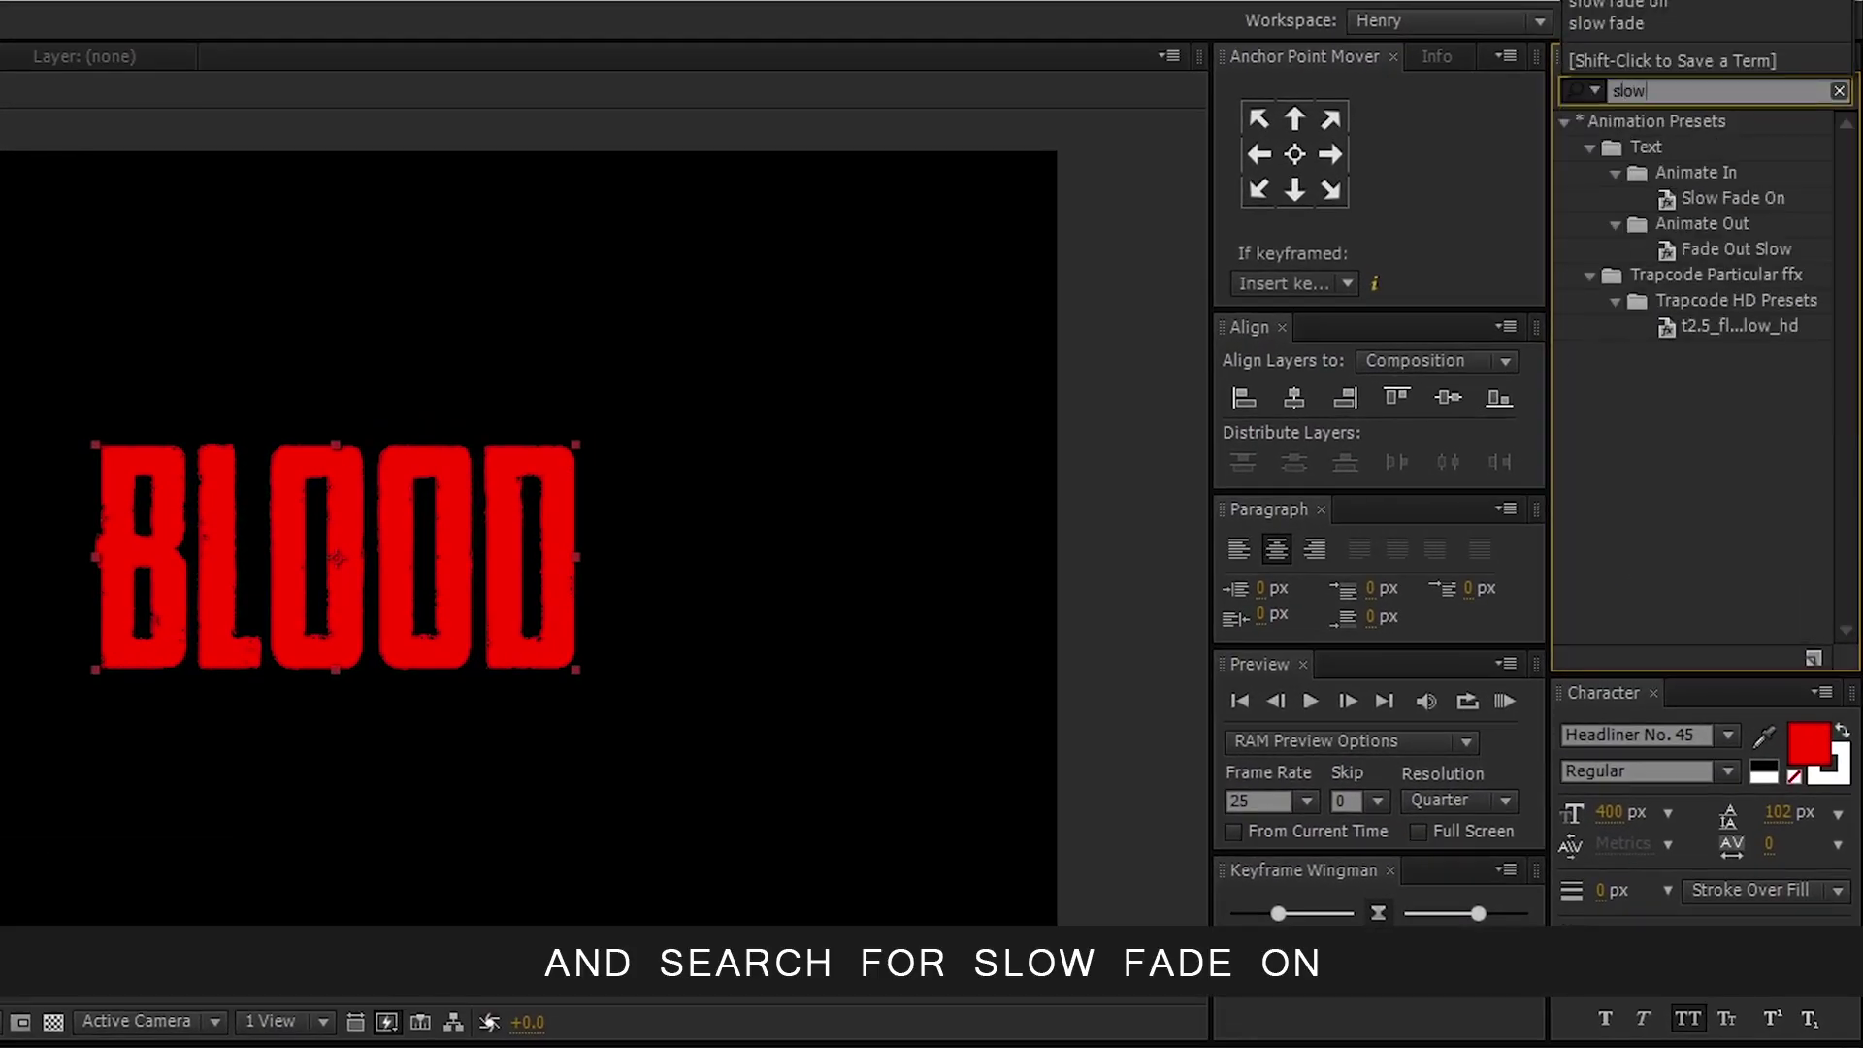
{"action": "type", "text": " fade o"}
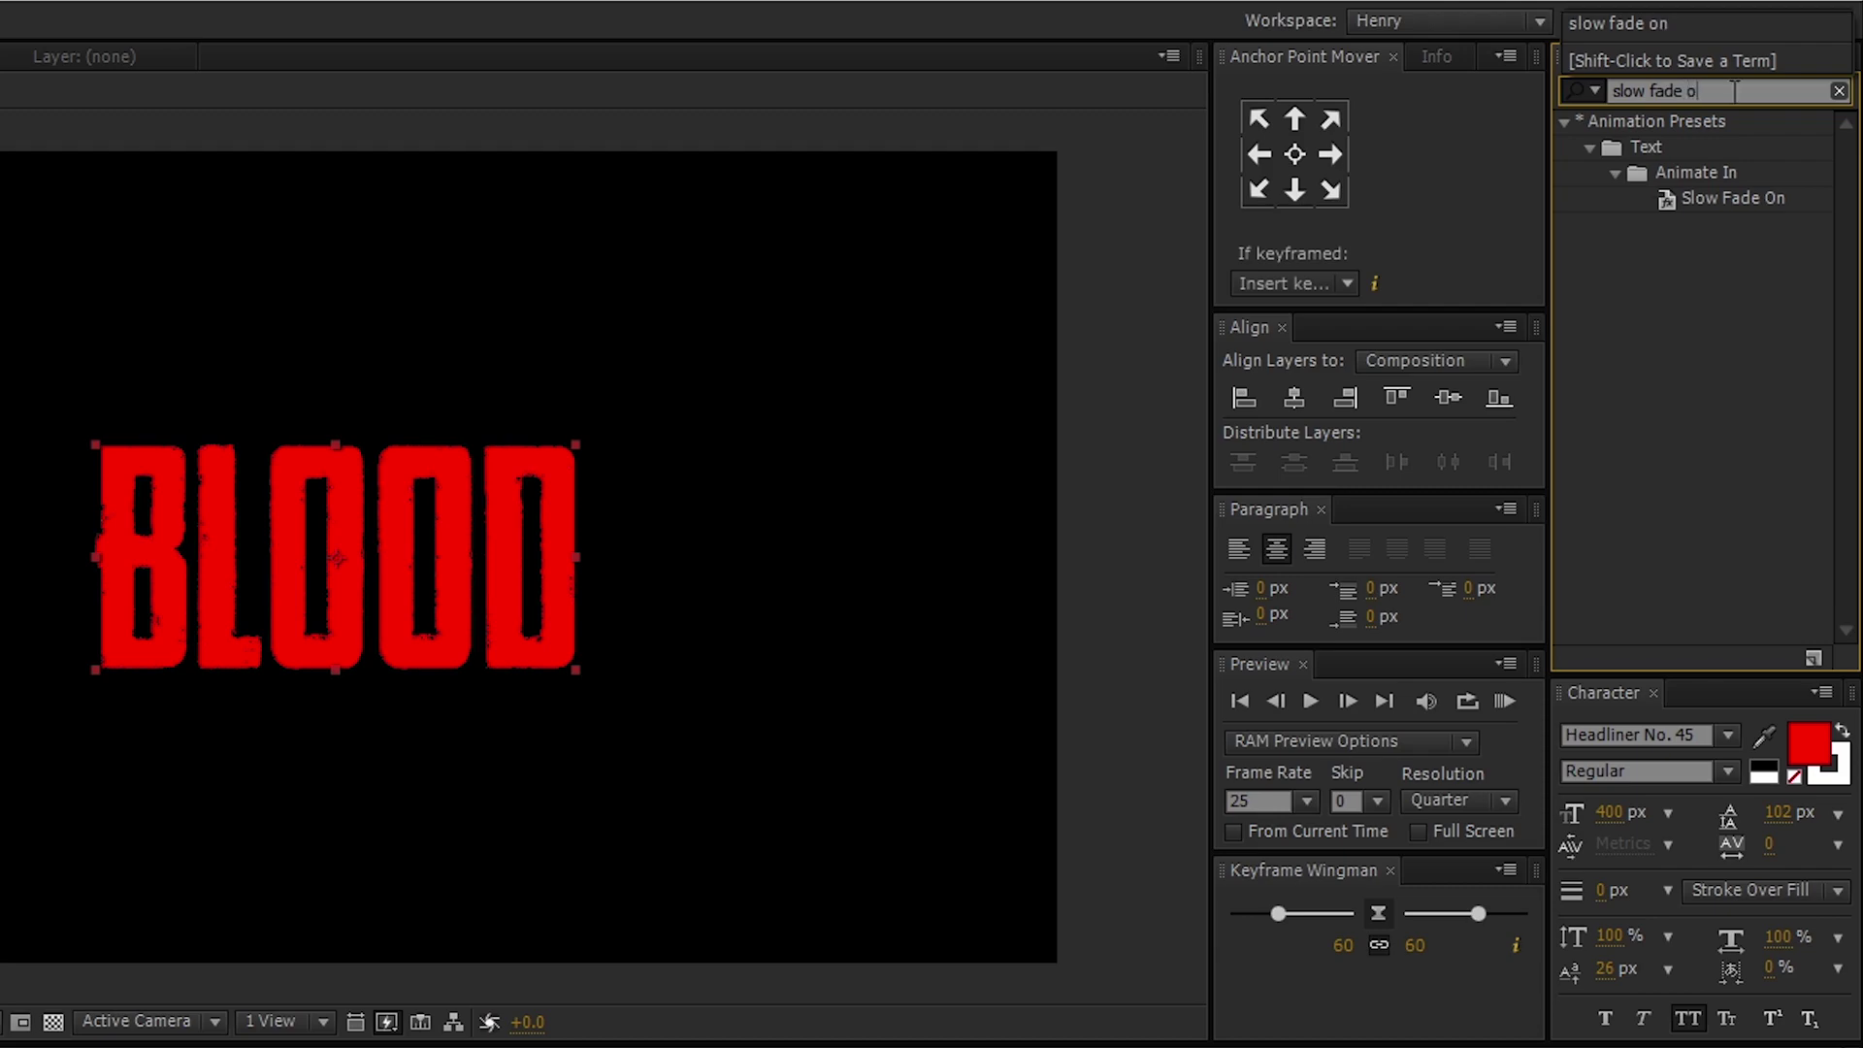
{"action": "type", "text": "n"}
{"action": "key", "text": "Return"}
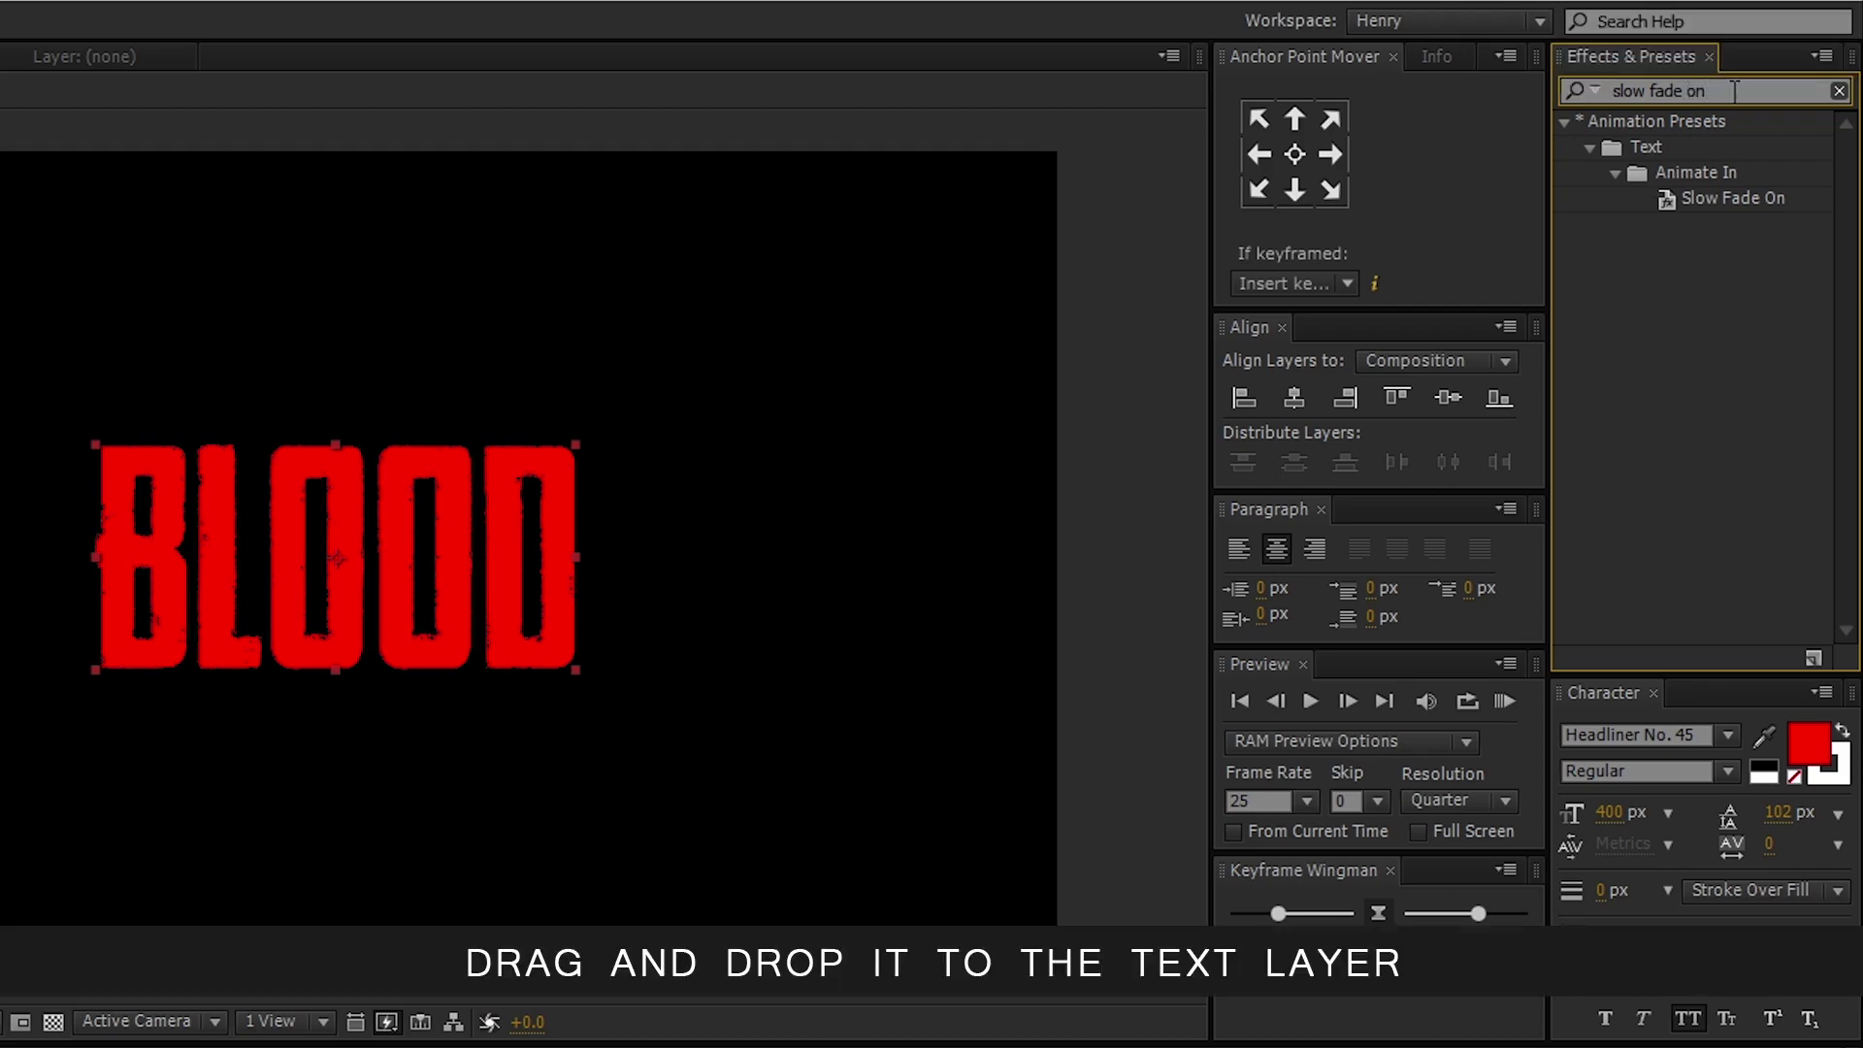
{"action": "left_click_drag", "start_coordinate": [1752, 188], "coordinate": [0, 1047]}
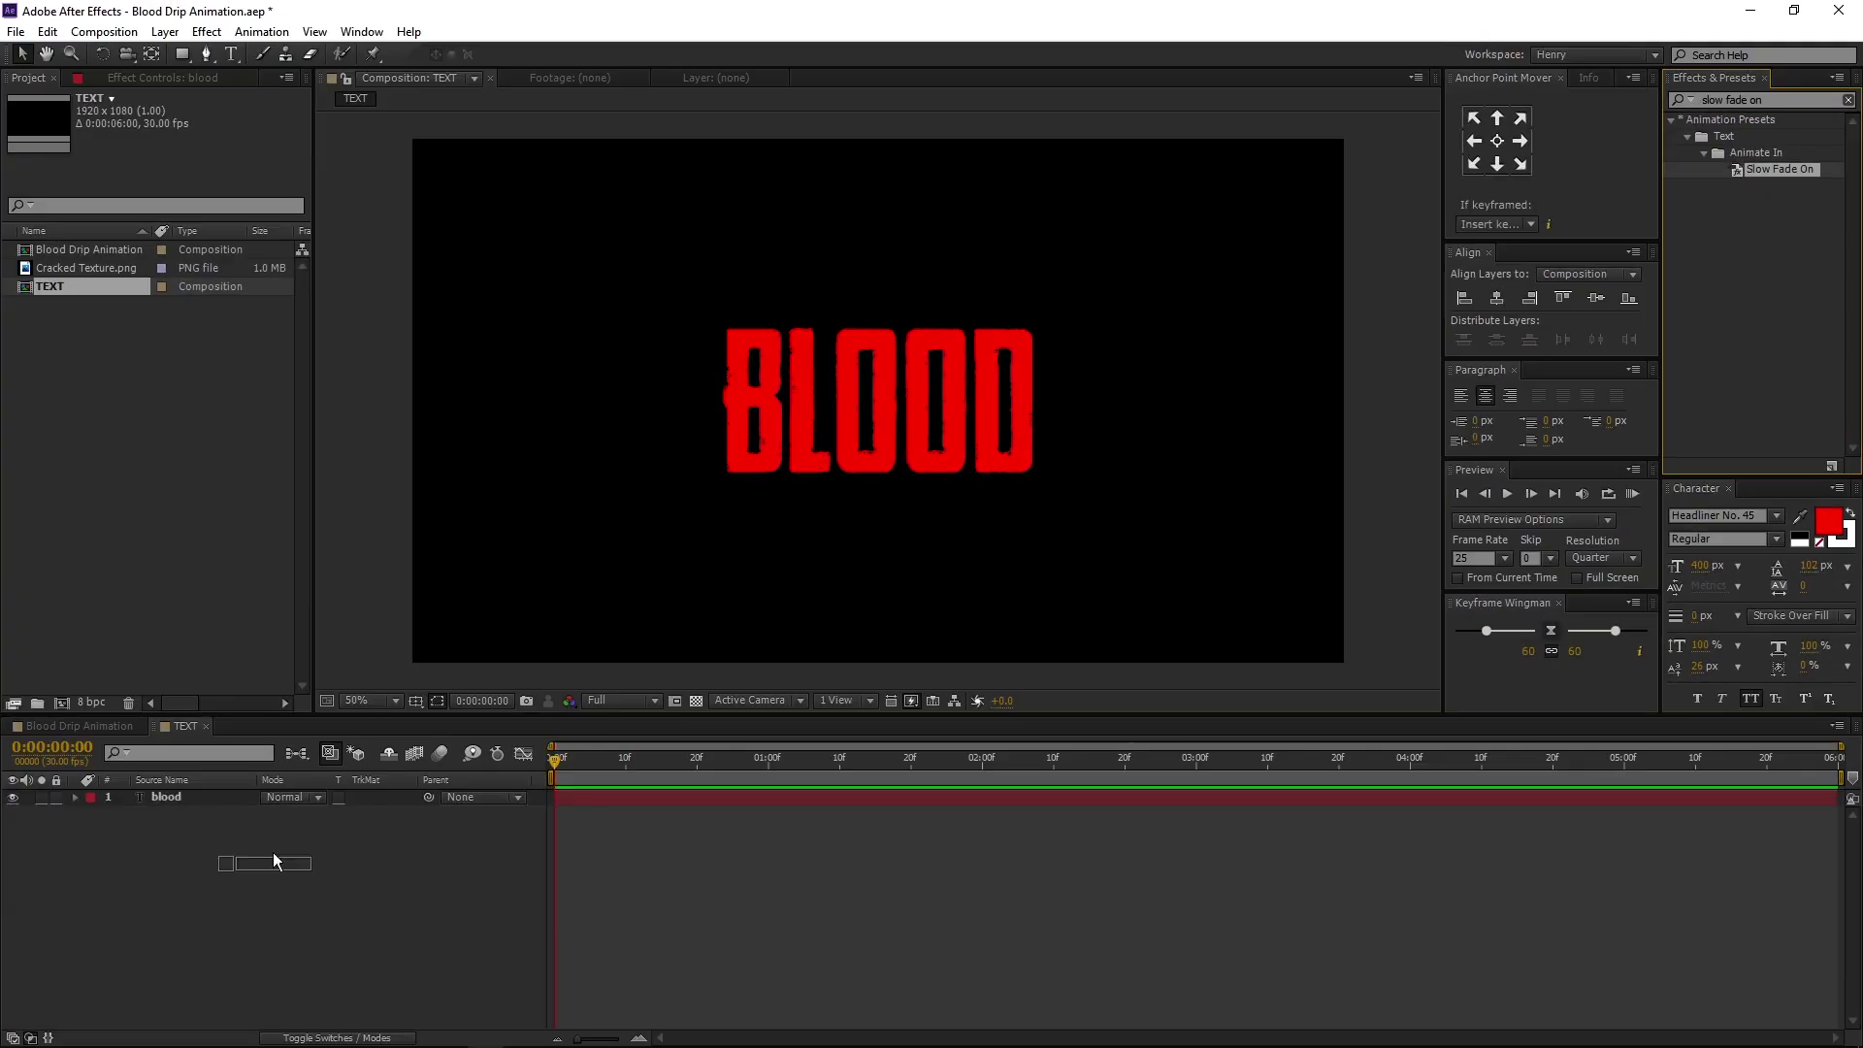
{"action": "left_click_drag", "start_coordinate": [272, 852], "coordinate": [212, 794]}
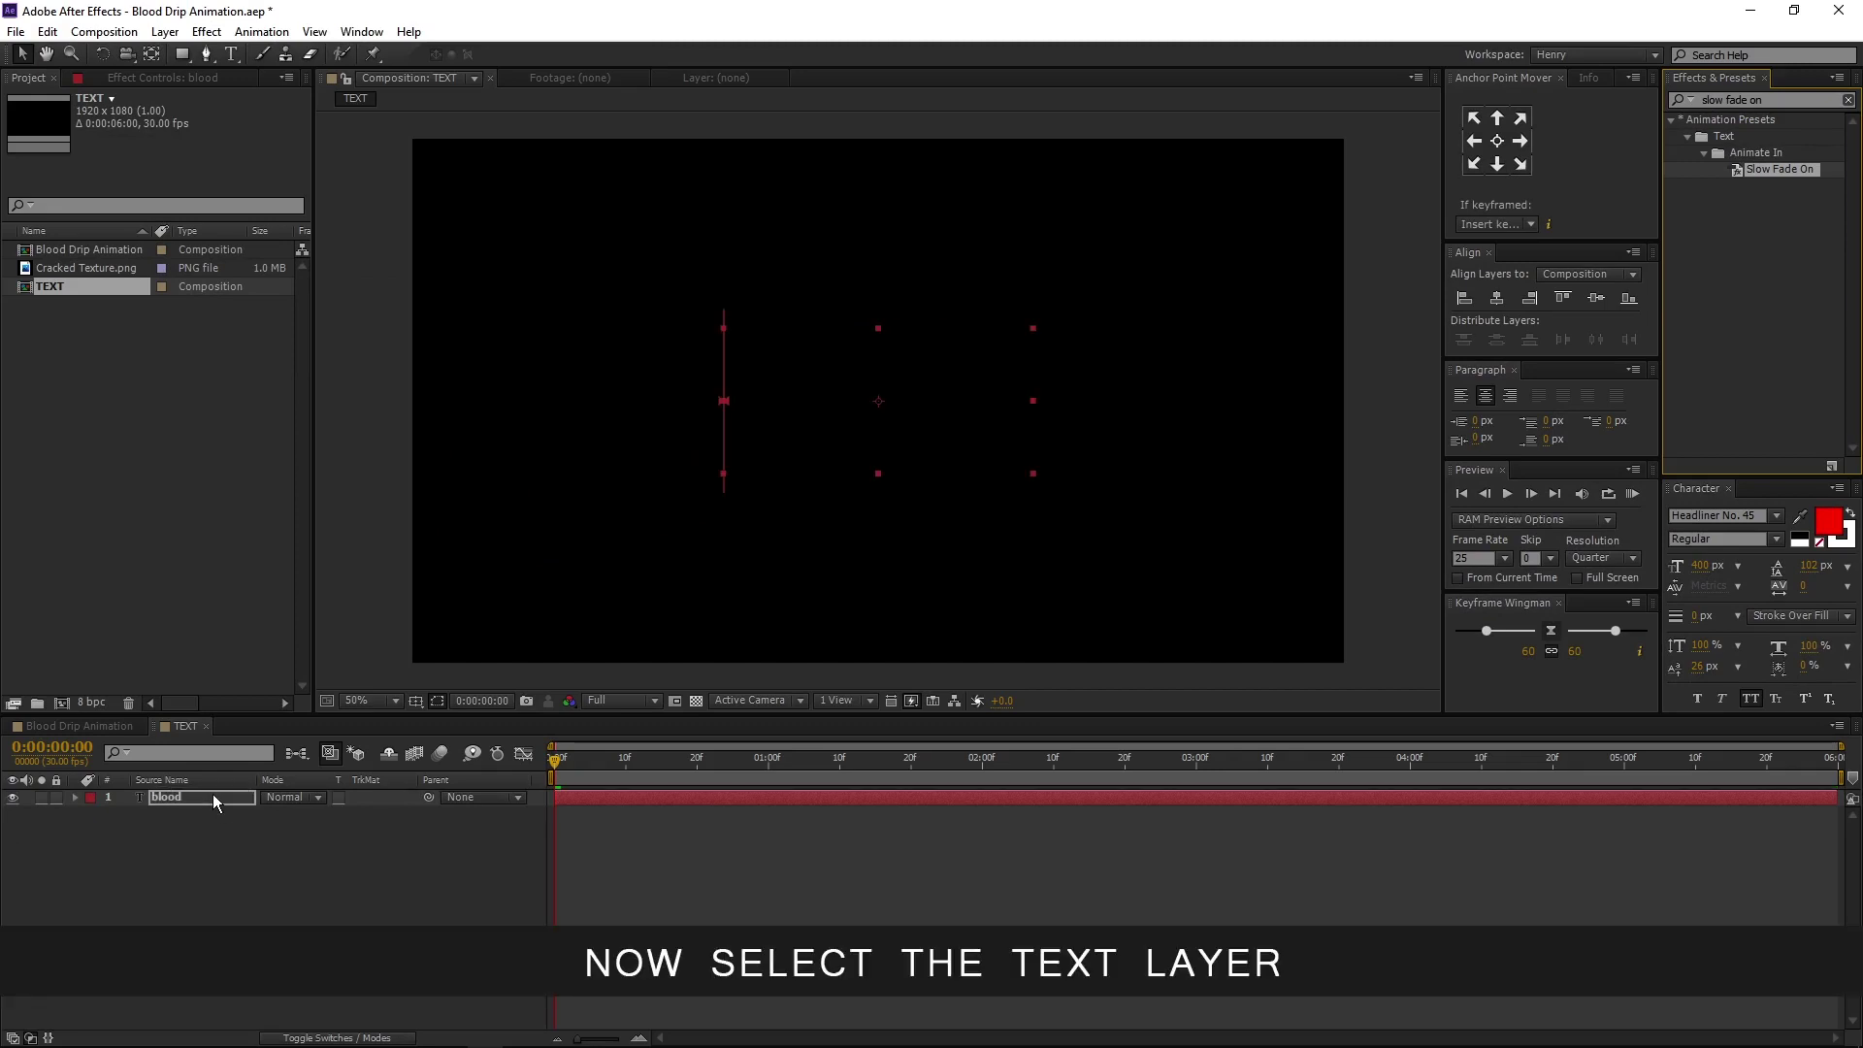
Reveal the blood layer's keyframes and add a Range Selector Offset keyframe at 4 seconds
{"action": "left_click", "coordinate": [212, 794]}
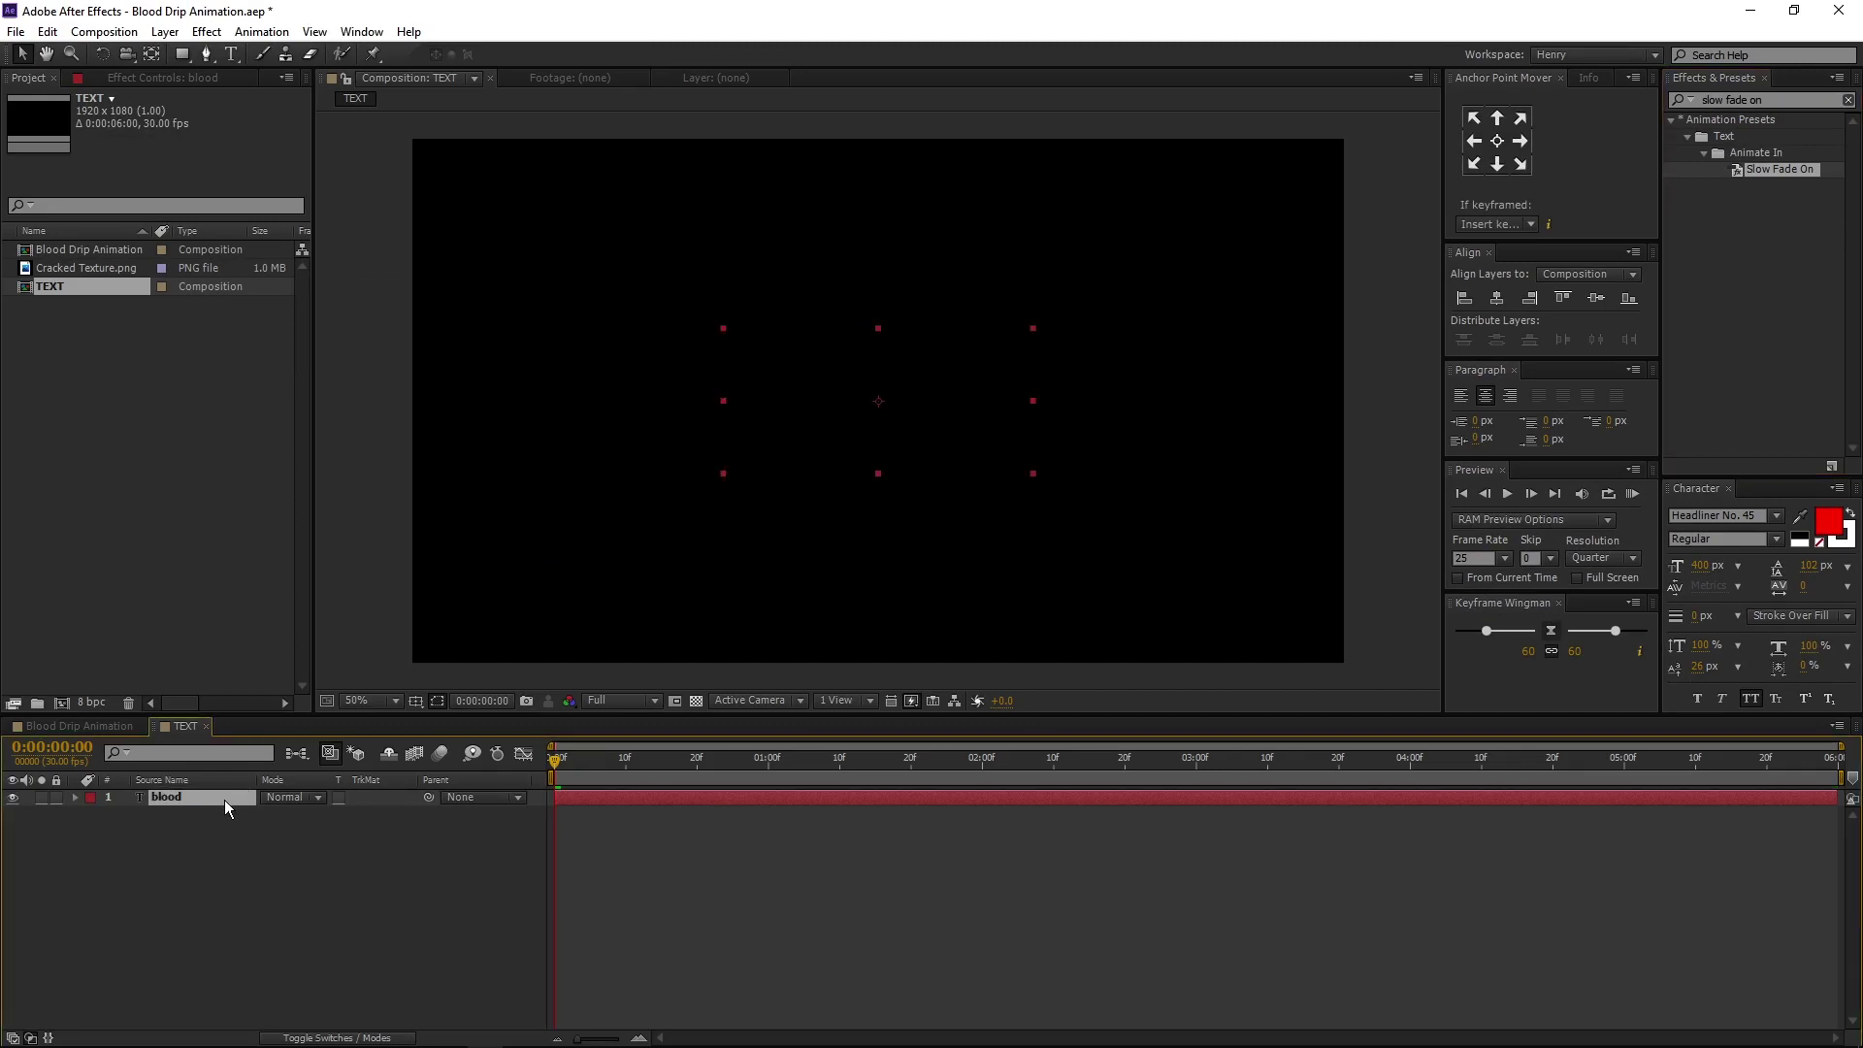
{"action": "key", "text": "u"}
{"action": "left_click", "coordinate": [1407, 767]}
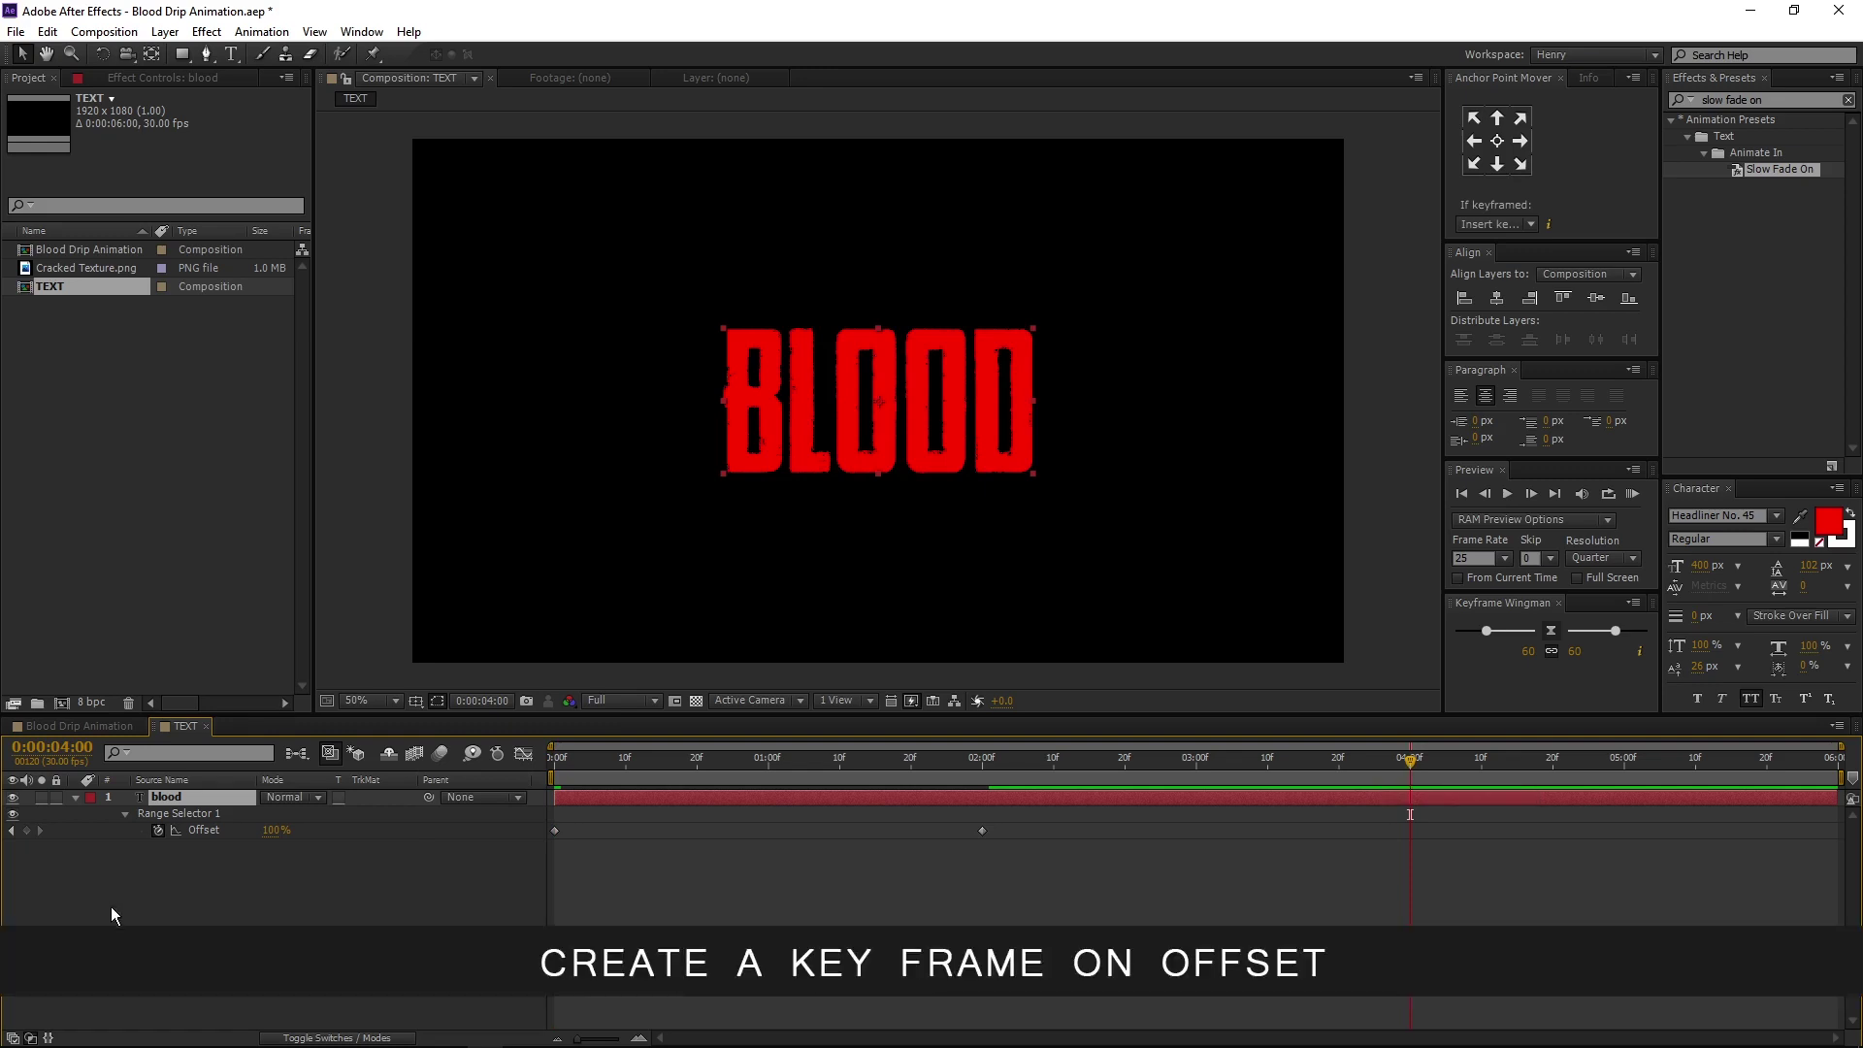
{"action": "left_click", "coordinate": [26, 829]}
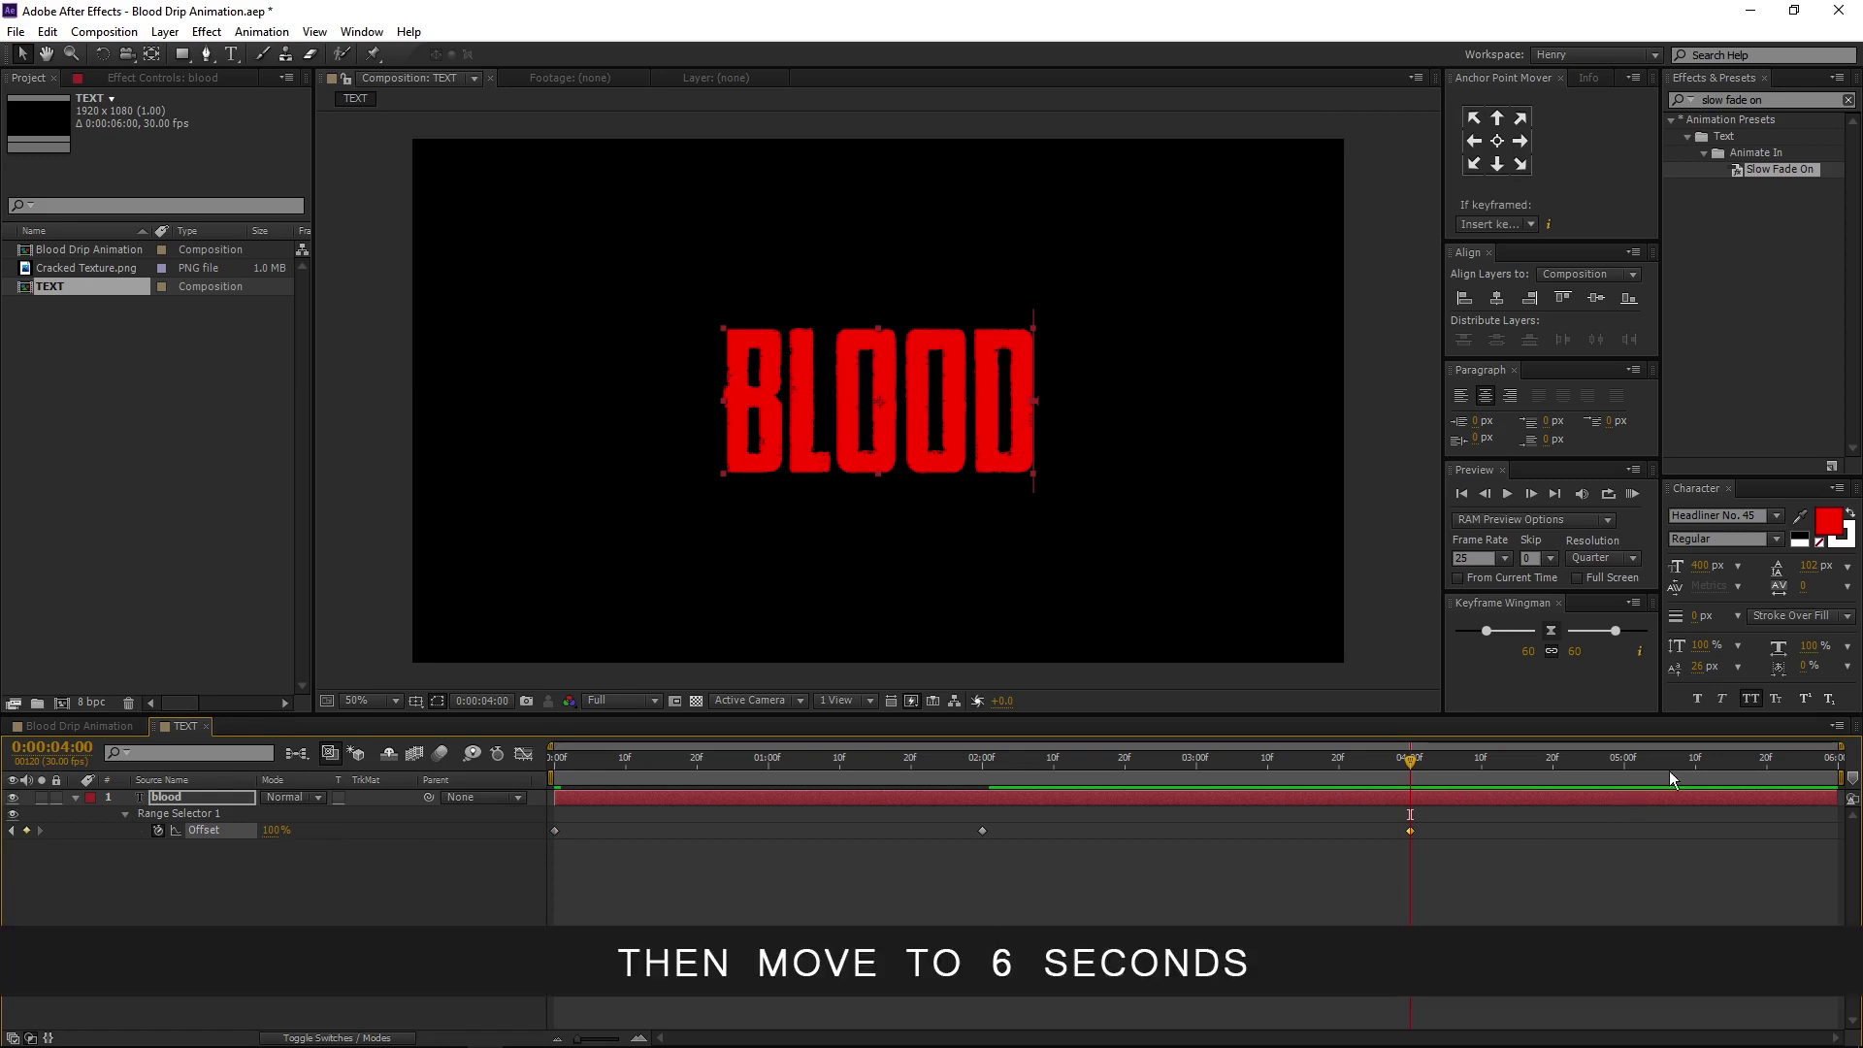
Set the Range Selector Offset to -100% at the last frame, 0:00:05:29, and scrub through the text animation
{"action": "left_click_drag", "start_coordinate": [1742, 760], "coordinate": [1832, 759]}
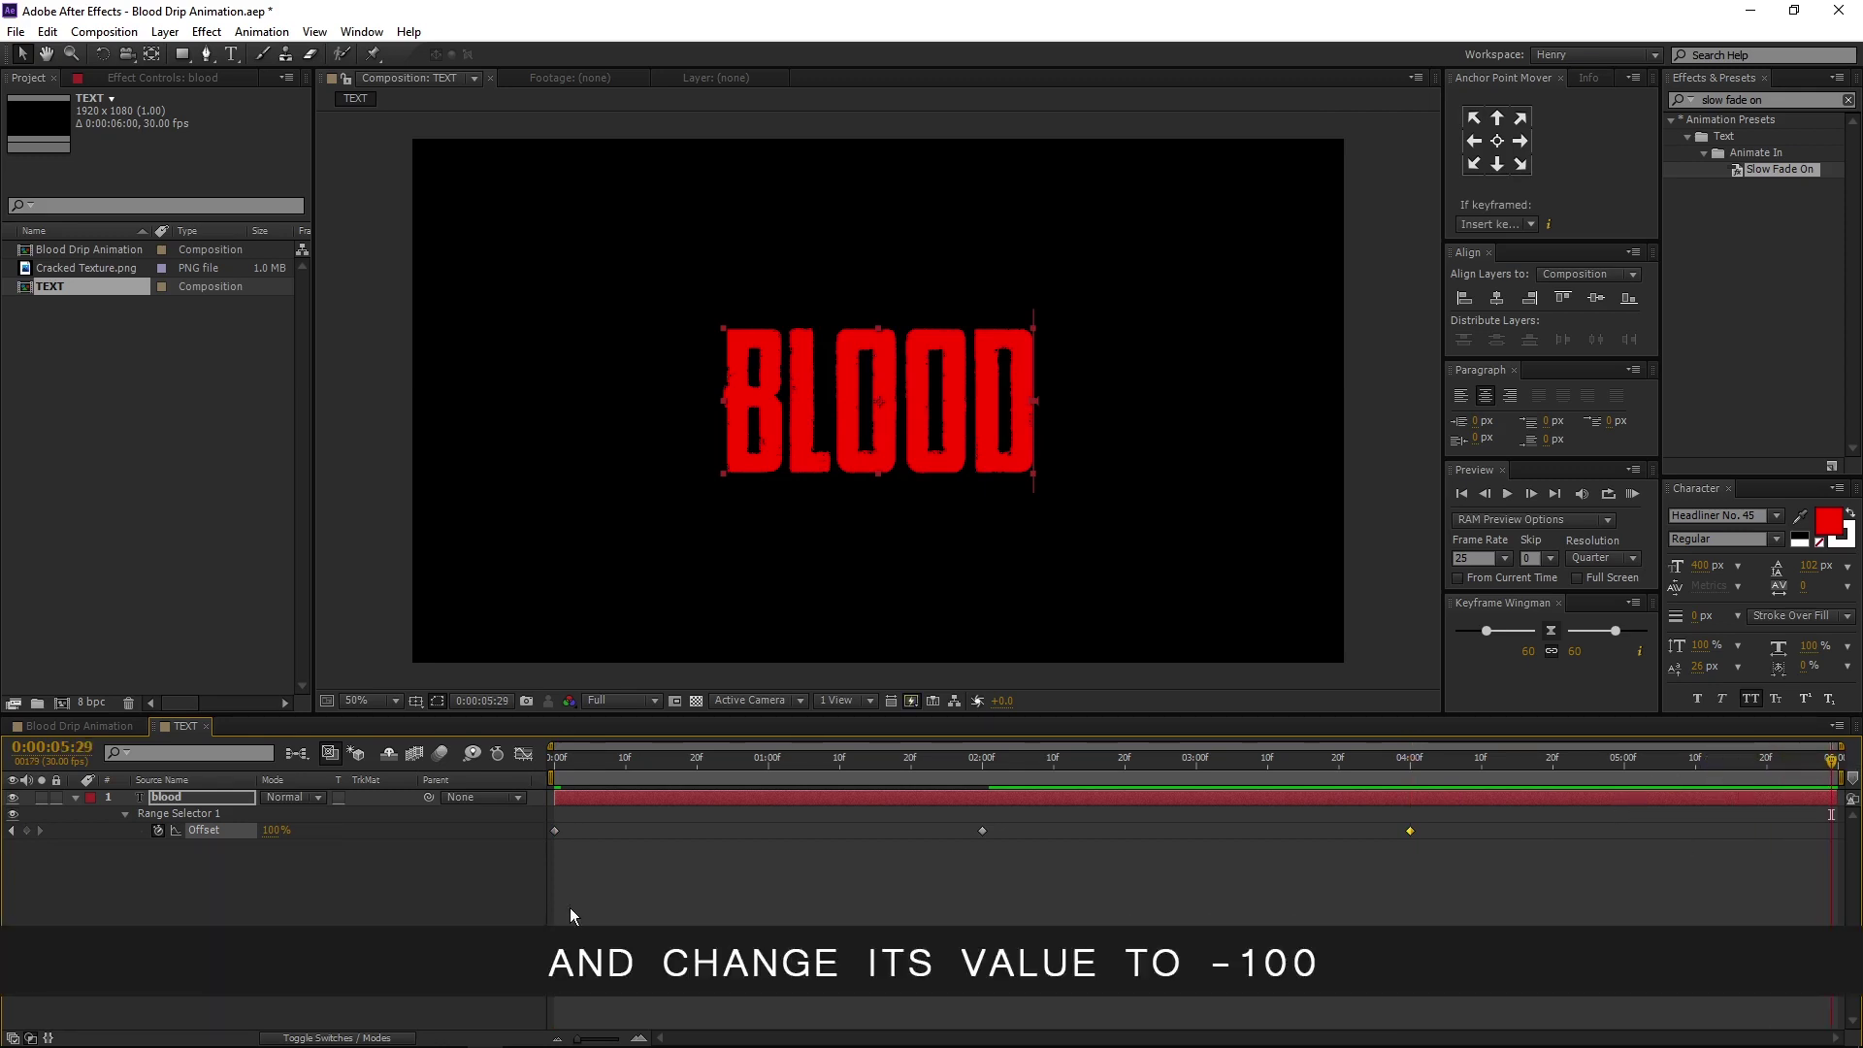
{"action": "left_click", "coordinate": [276, 831]}
{"action": "type", "text": "-100"}
{"action": "key", "text": "Return"}
{"action": "left_click_drag", "start_coordinate": [582, 760], "coordinate": [1833, 768]}
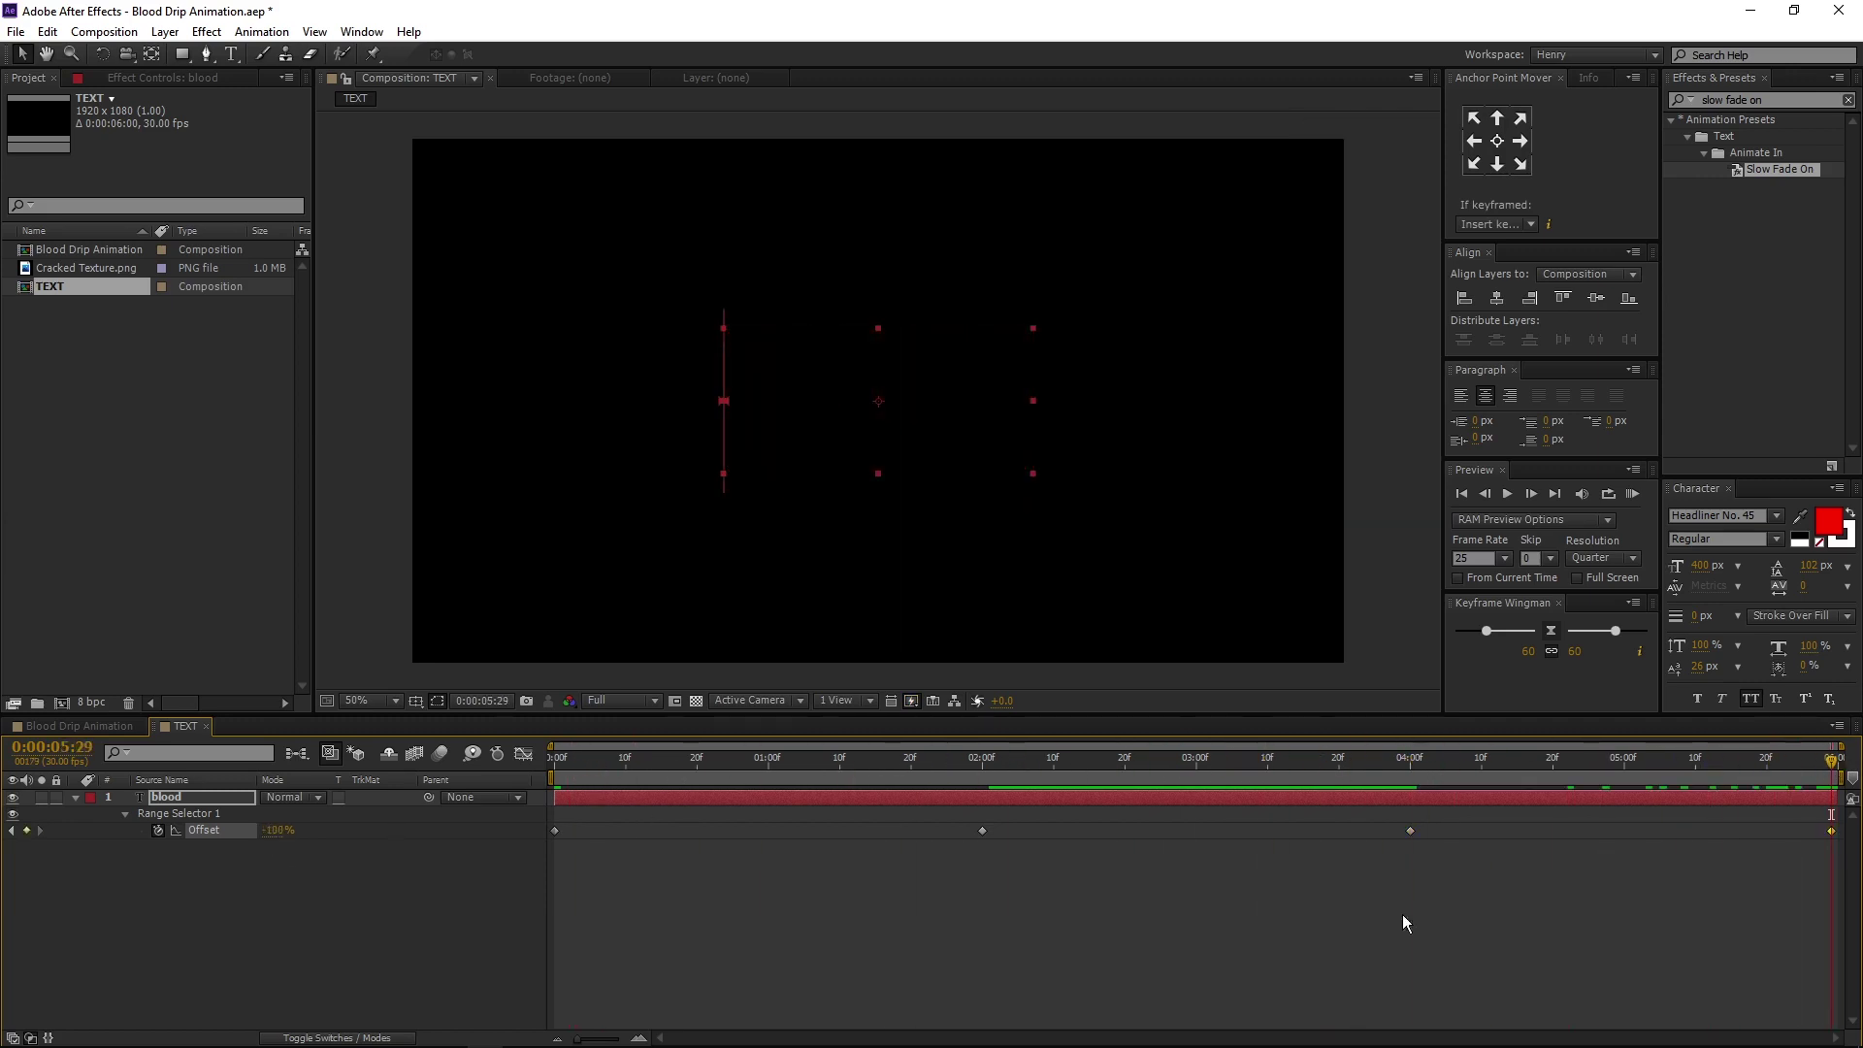
Apply Easy Ease to all of the blood layer's Range Selector Offset keyframes and collapse the layer
{"action": "left_click_drag", "start_coordinate": [539, 821], "coordinate": [1855, 862]}
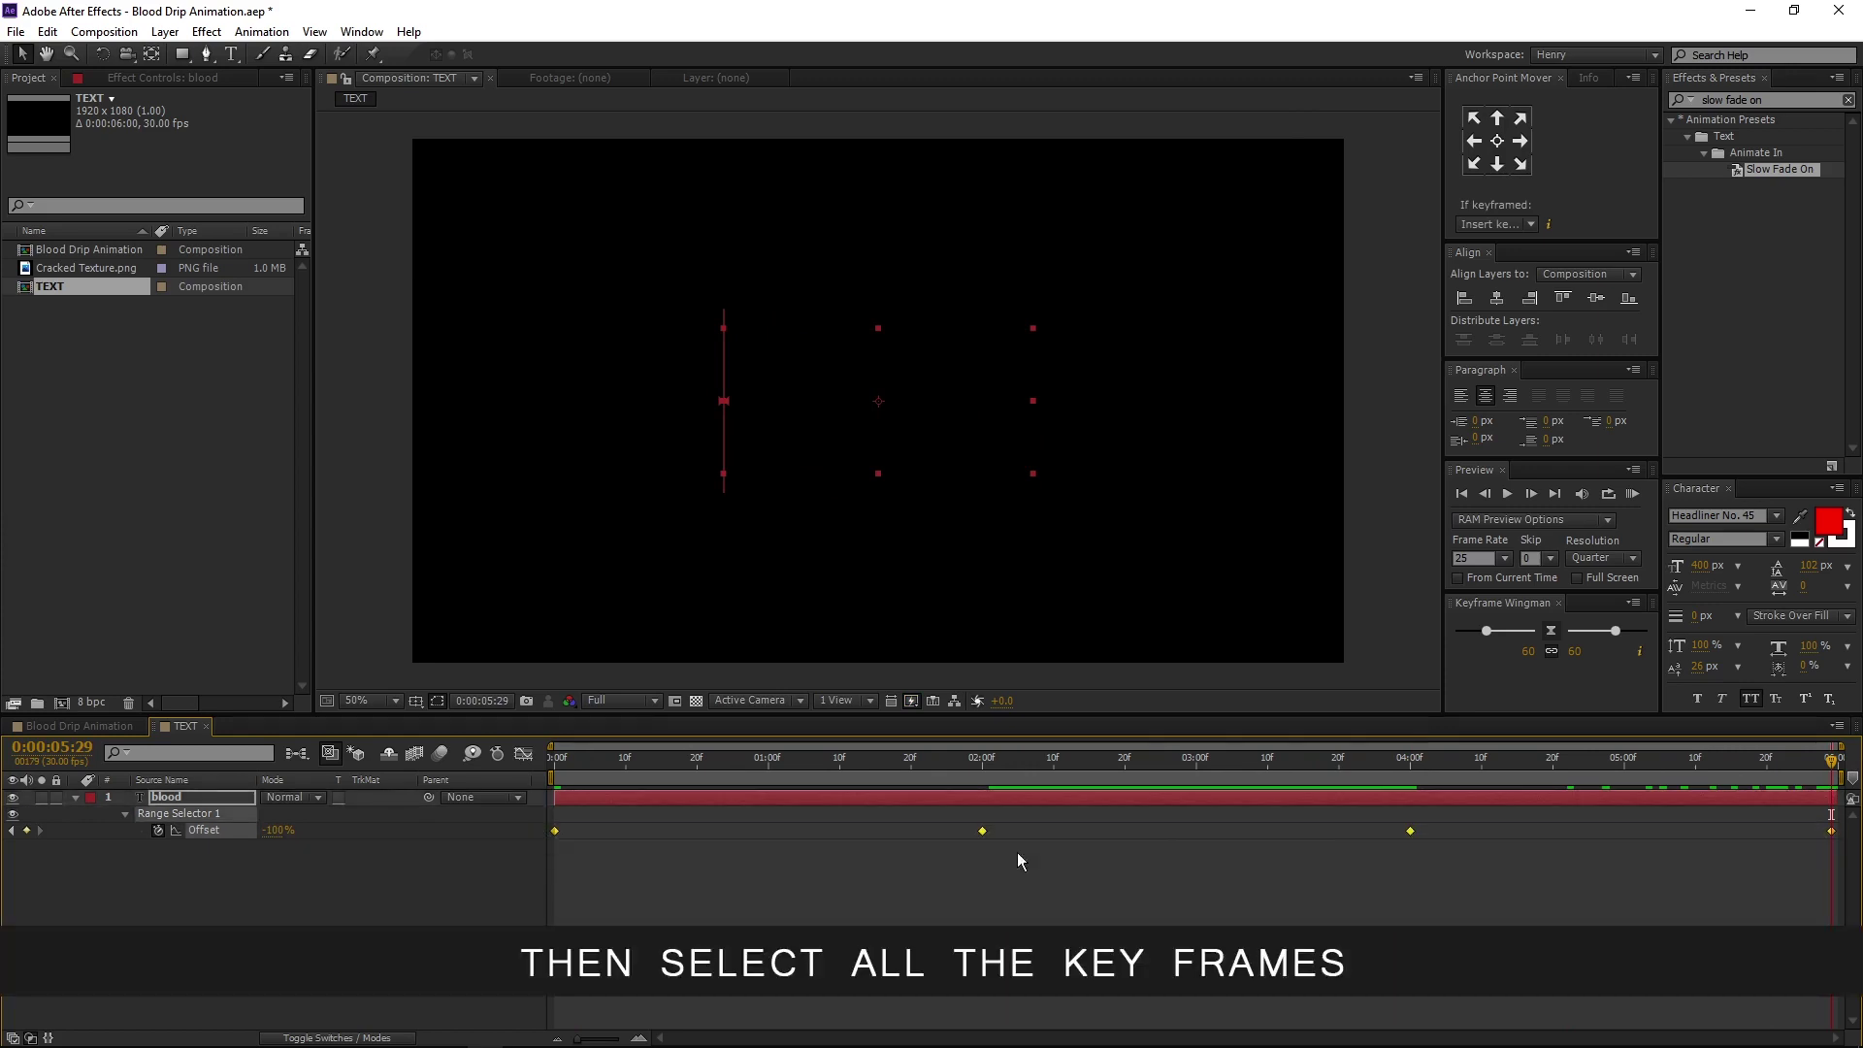
{"action": "right_click", "coordinate": [555, 830]}
{"action": "mouse_move", "coordinate": [609, 820]}
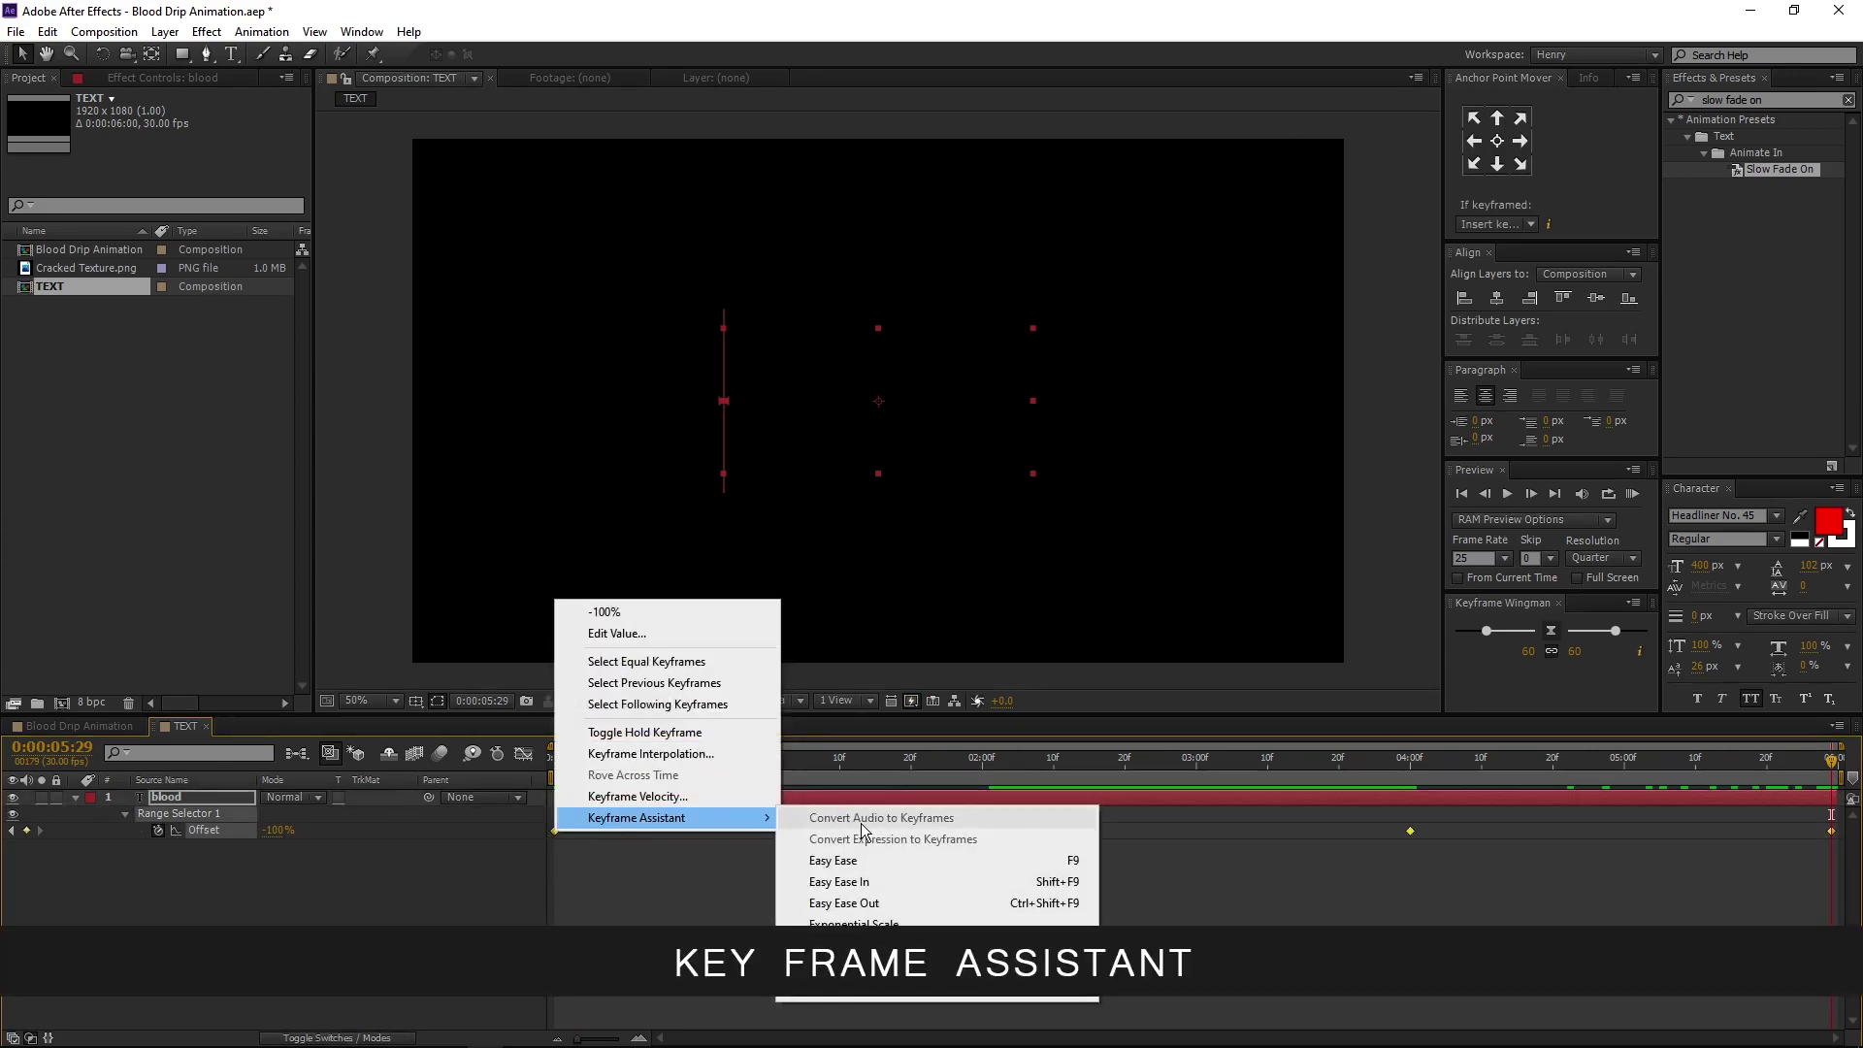
{"action": "left_click", "coordinate": [870, 862]}
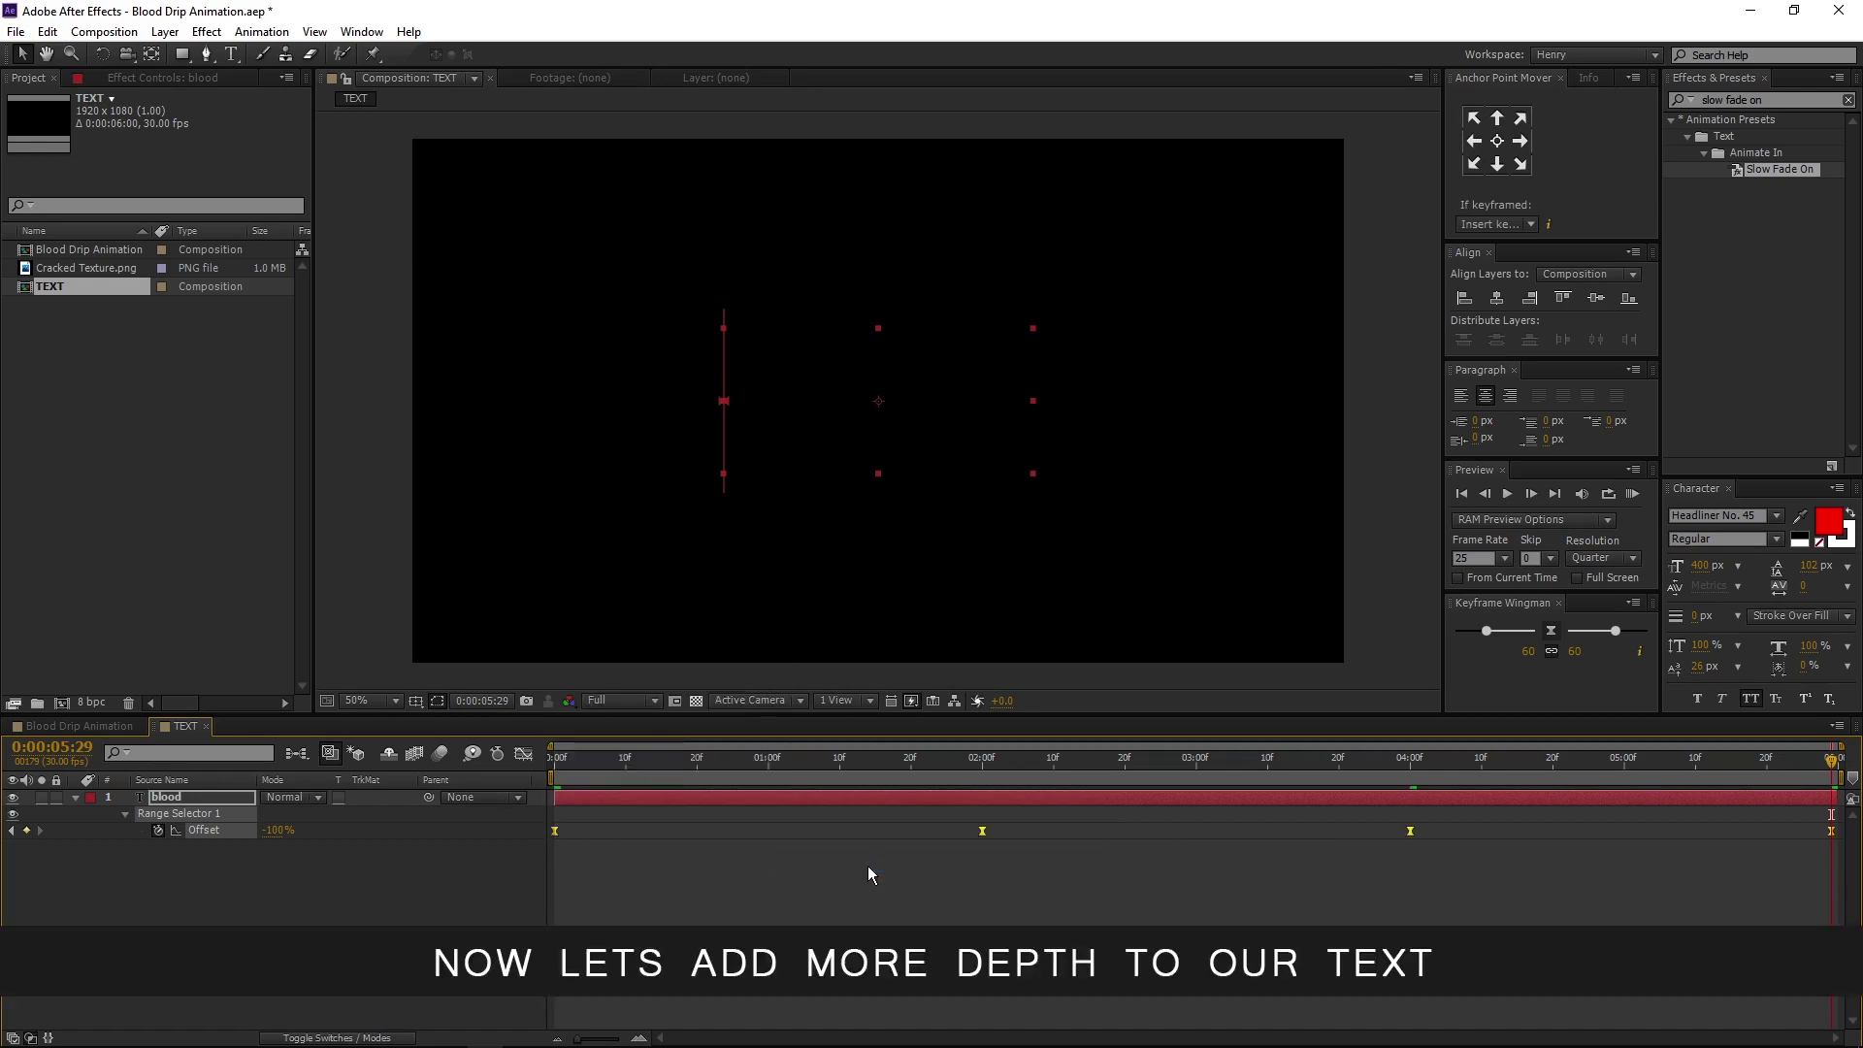
{"action": "left_click", "coordinate": [867, 866]}
{"action": "left_click", "coordinate": [75, 798]}
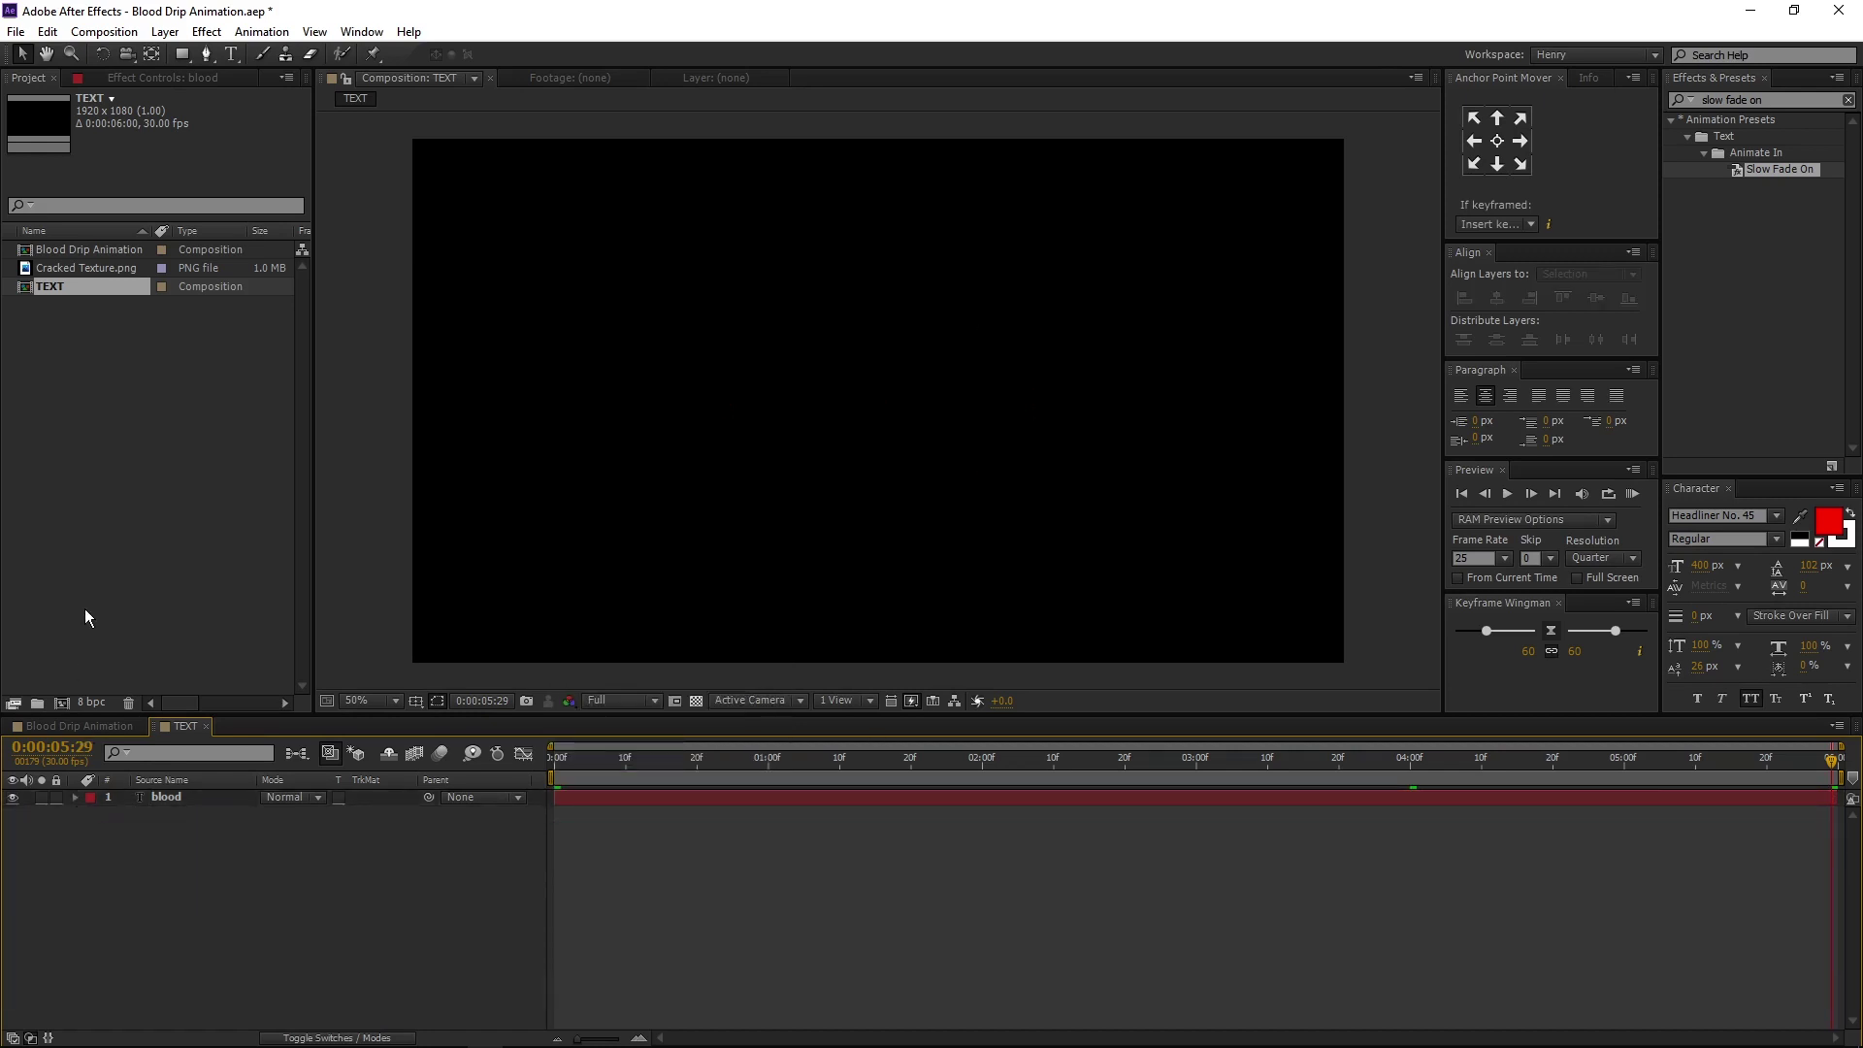
Create a 1920 x 1080, 30 fps, six-second composition named "Text + Crack" with a black background
{"action": "left_click", "coordinate": [62, 699]}
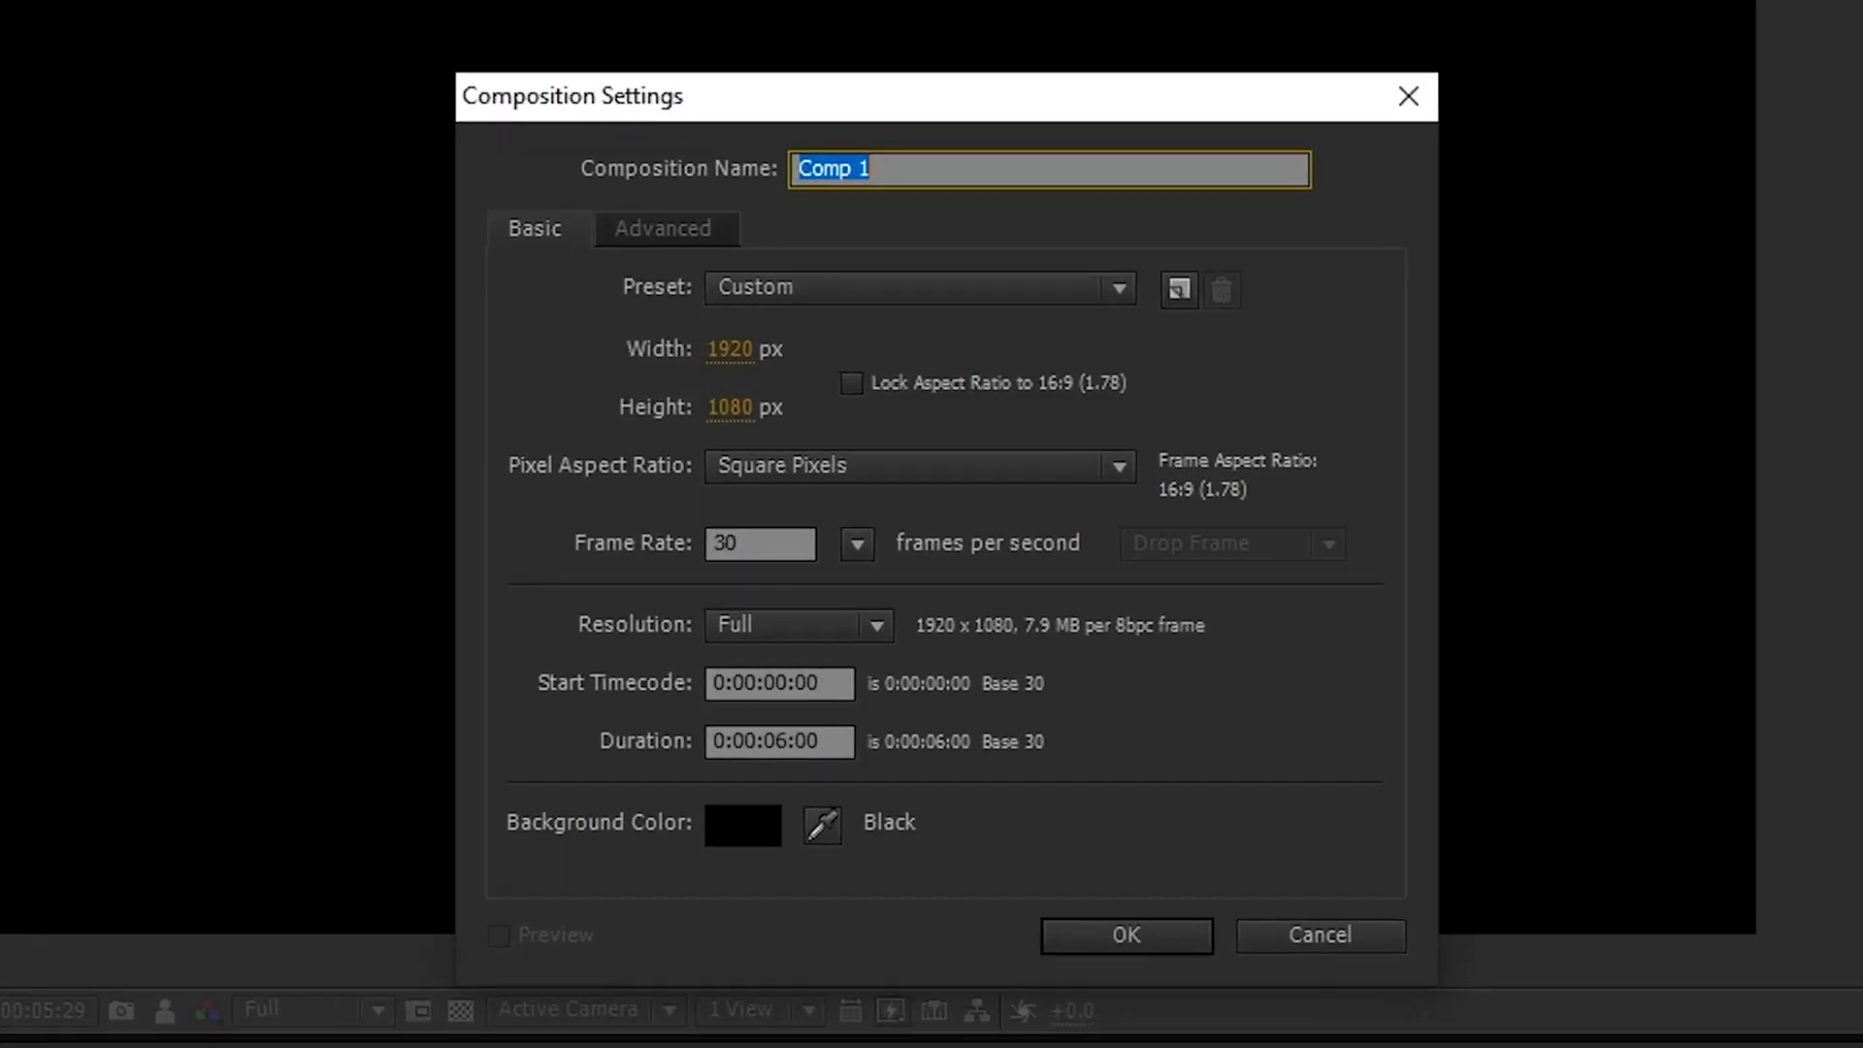
{"action": "type", "text": "Text + Crack"}
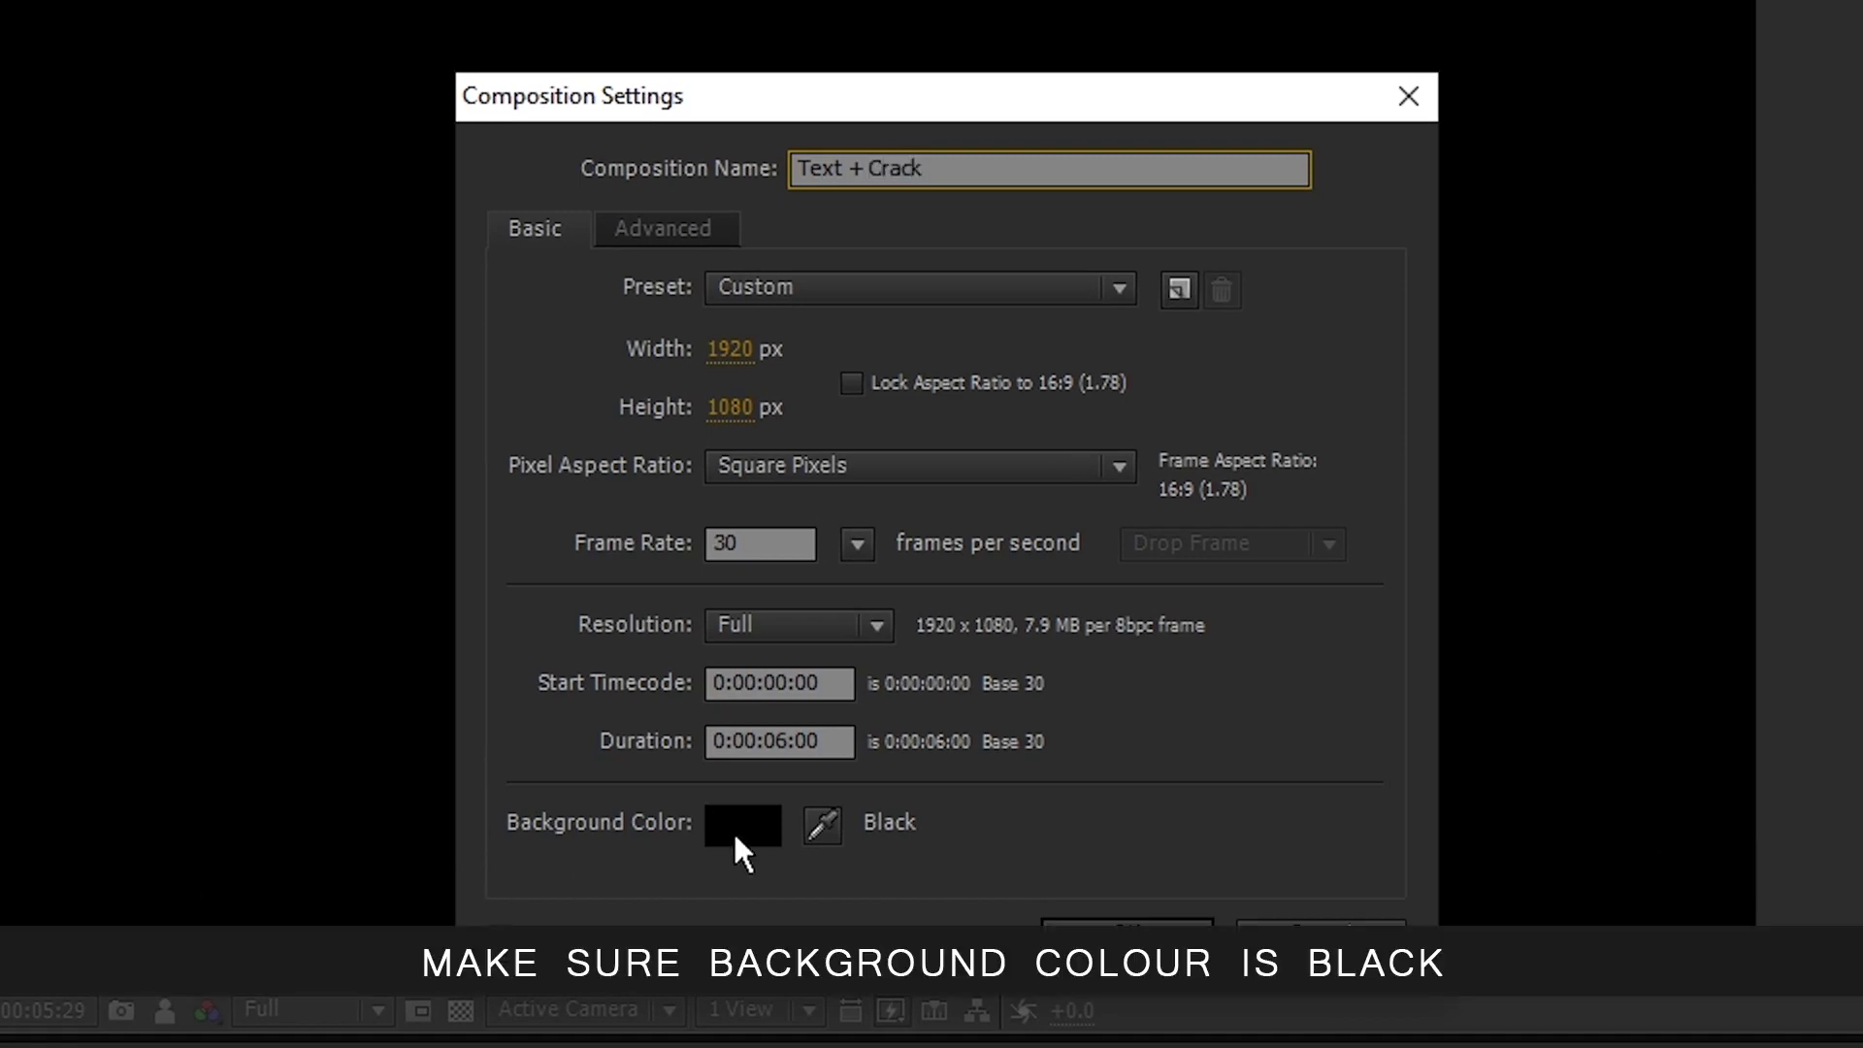
{"action": "left_click", "coordinate": [745, 825]}
{"action": "key", "text": "Return"}
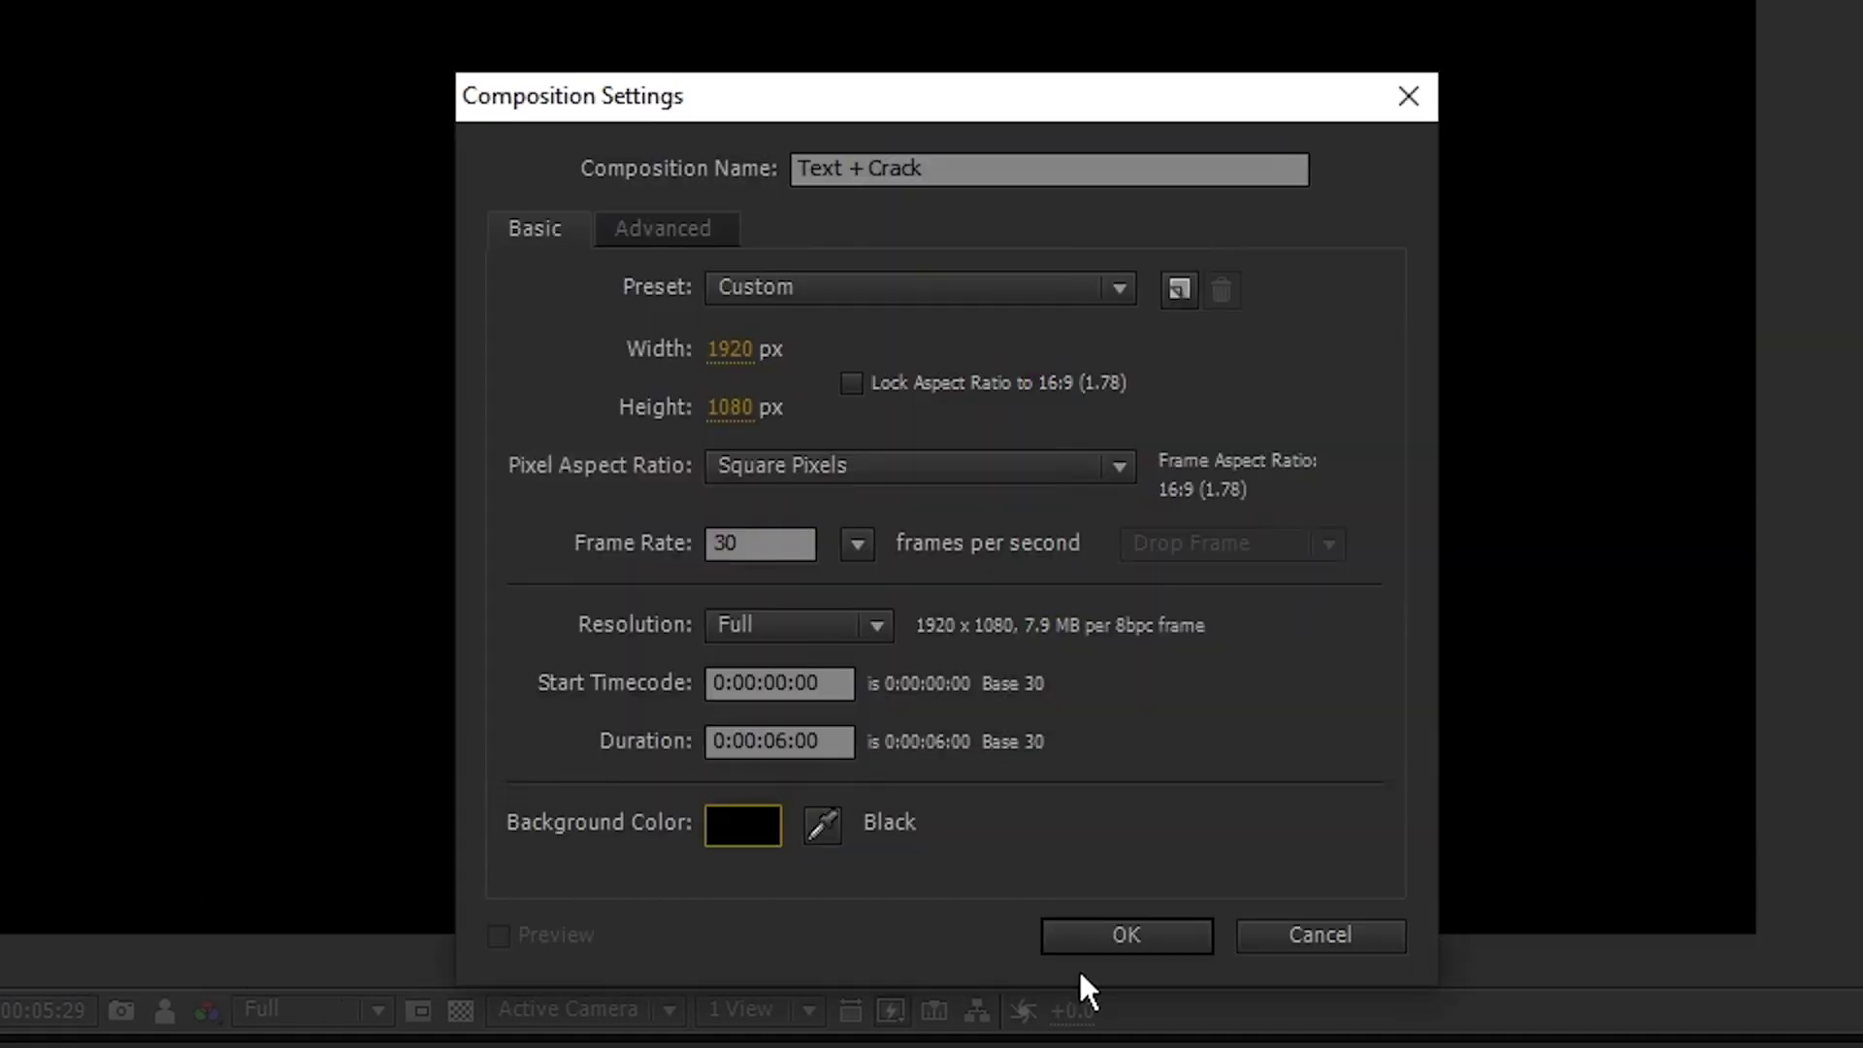
{"action": "left_click", "coordinate": [1068, 853]}
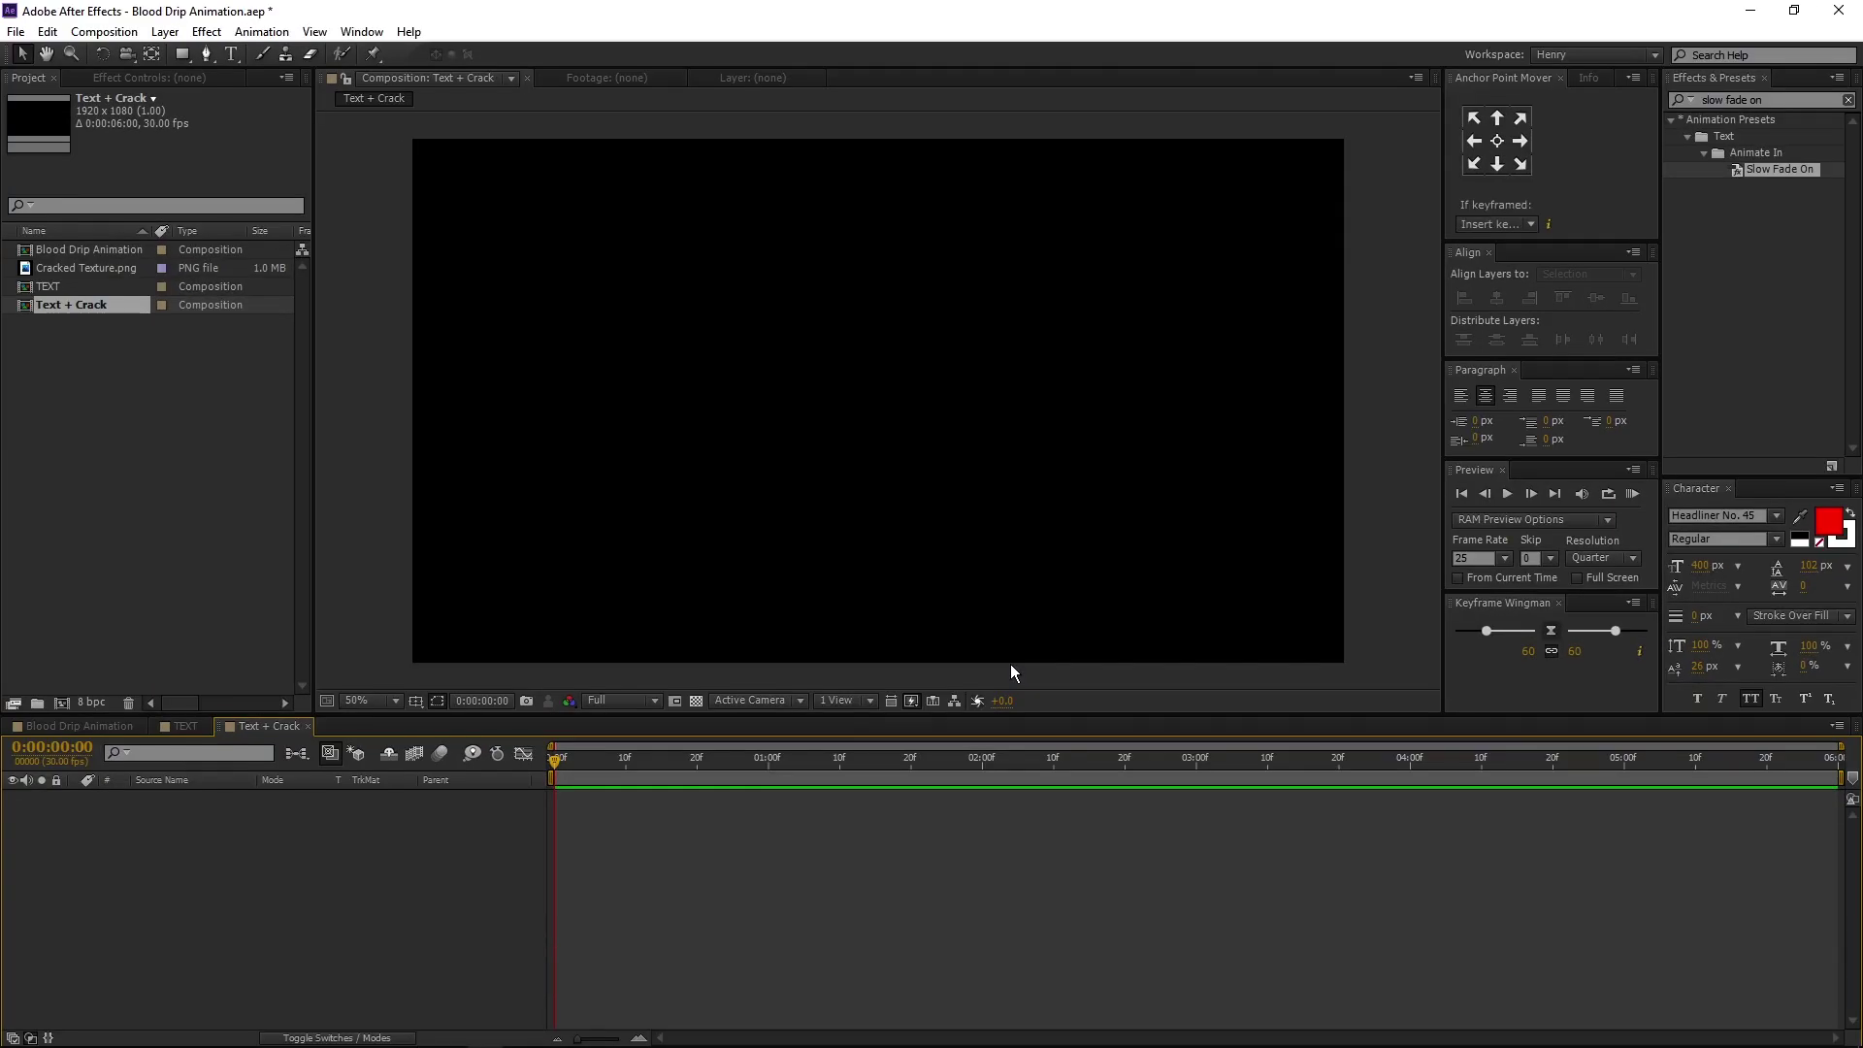
Add the TEXT composition to Text + Crack and place Cracked Texture.png as a layer above it
{"action": "left_click", "coordinate": [84, 287]}
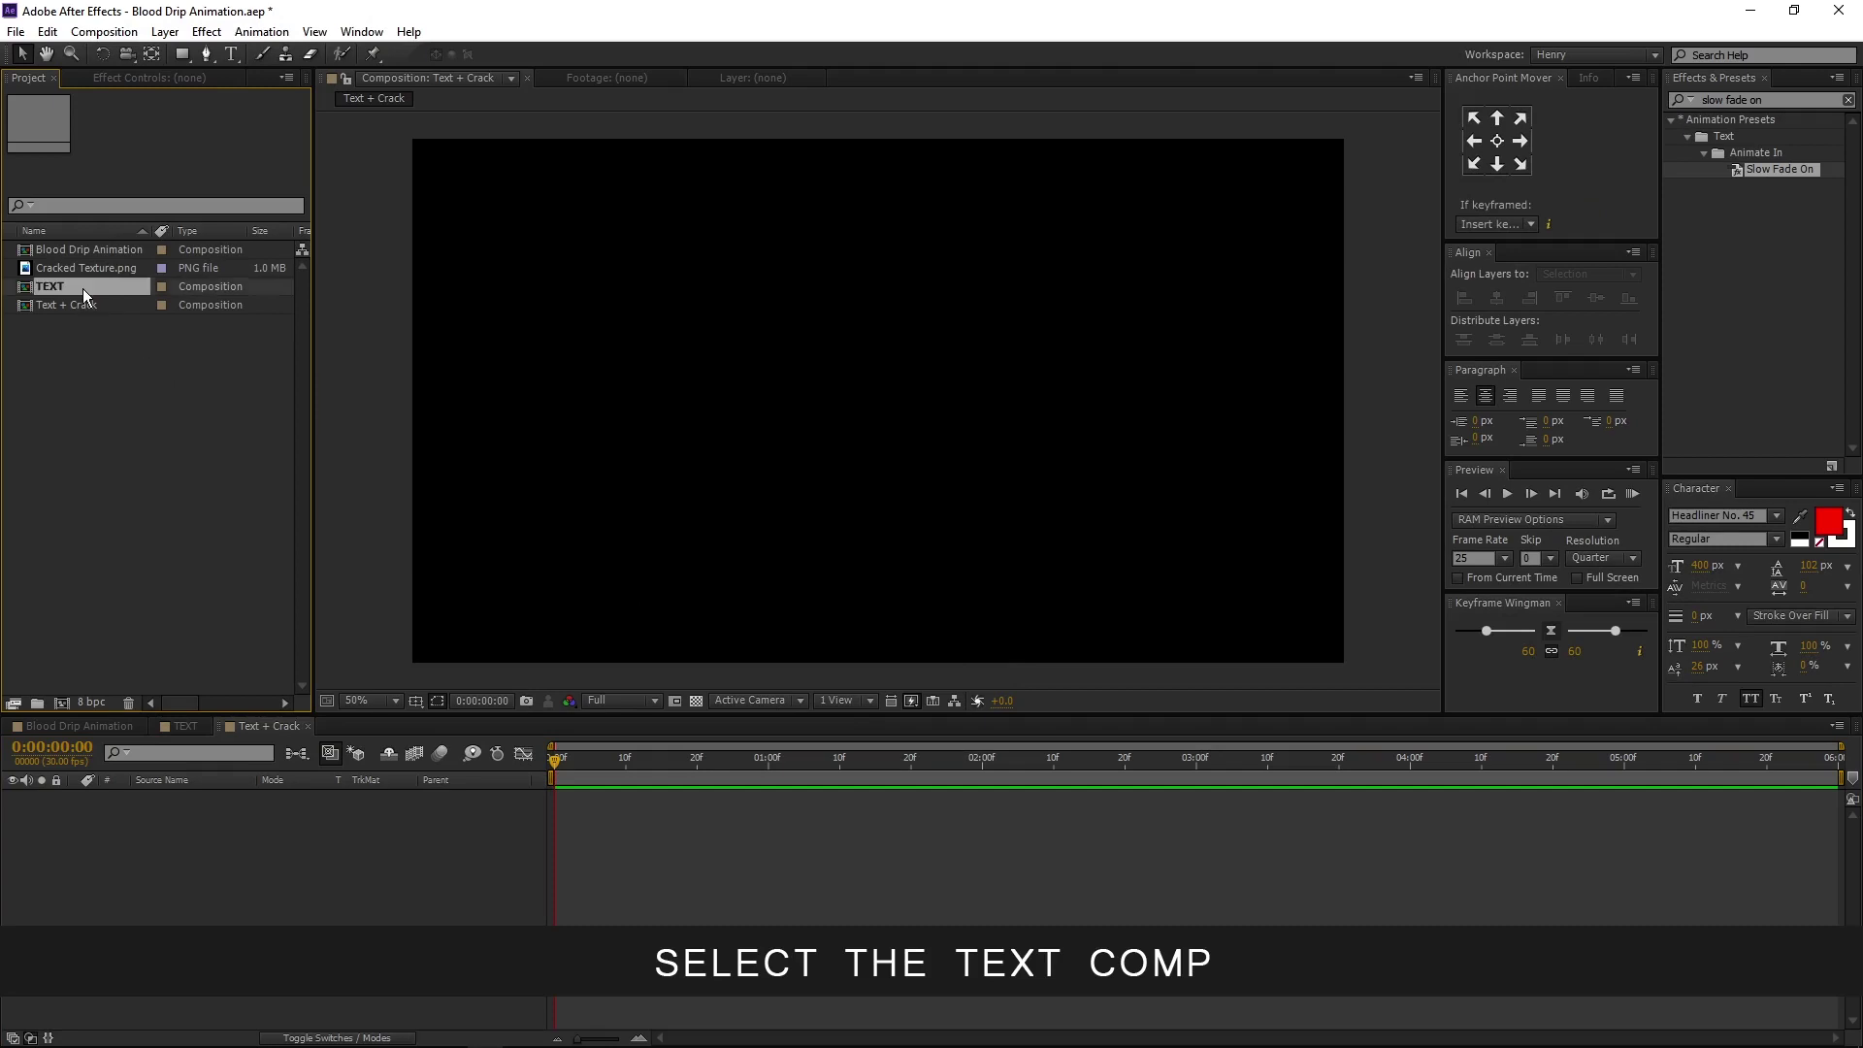
{"action": "left_click_drag", "start_coordinate": [130, 285], "coordinate": [145, 872]}
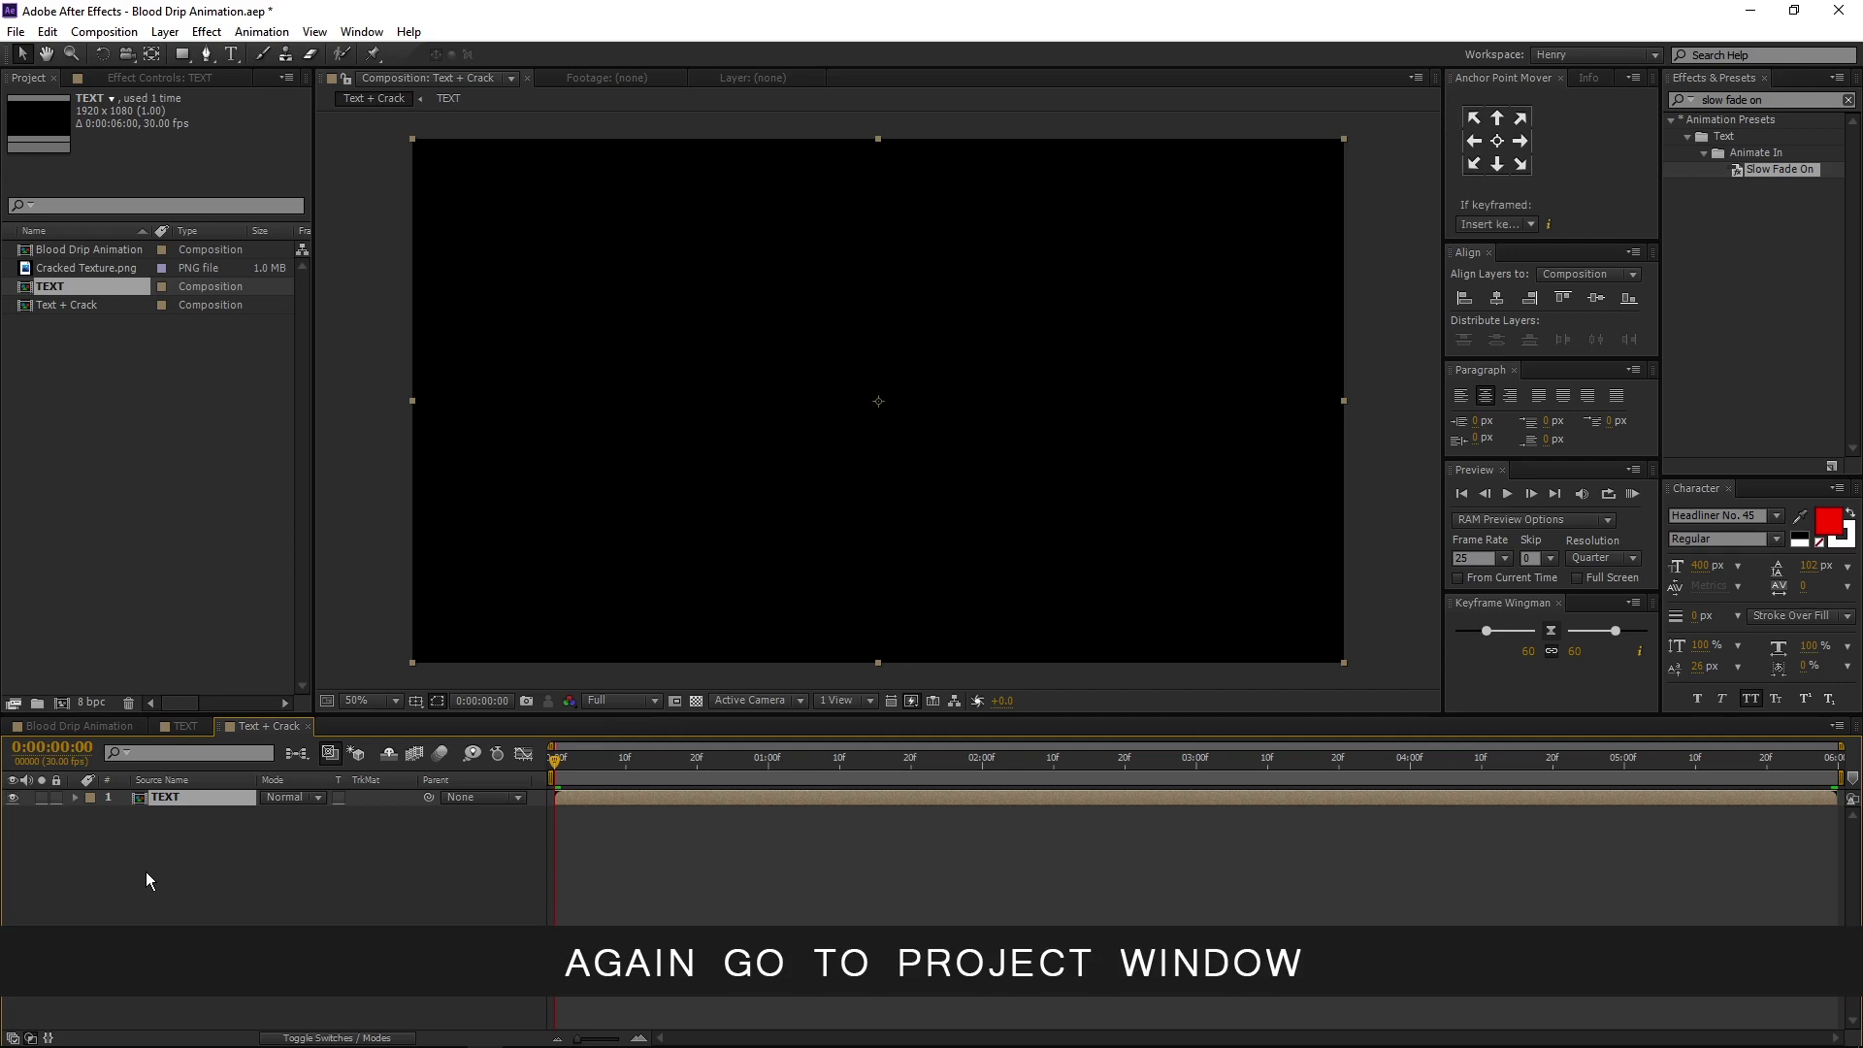
{"action": "left_click", "coordinate": [76, 268]}
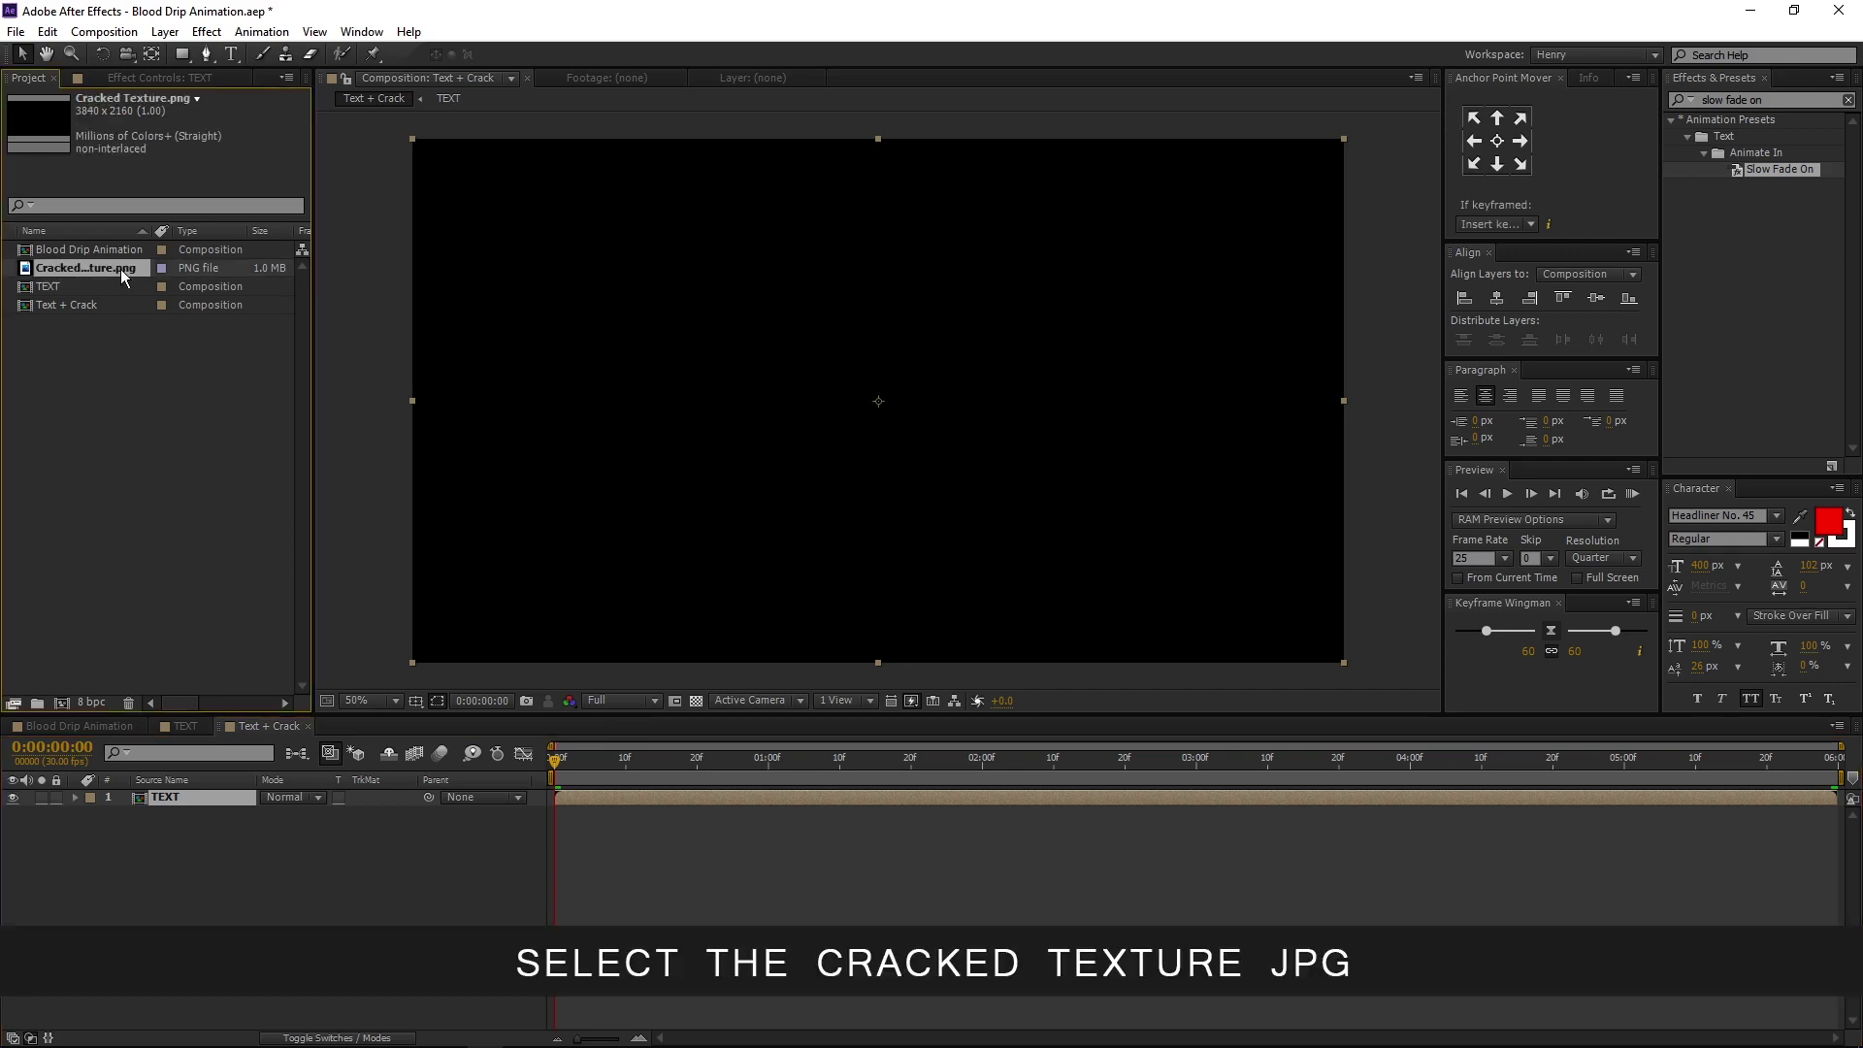
{"action": "left_click_drag", "start_coordinate": [113, 270], "coordinate": [160, 800]}
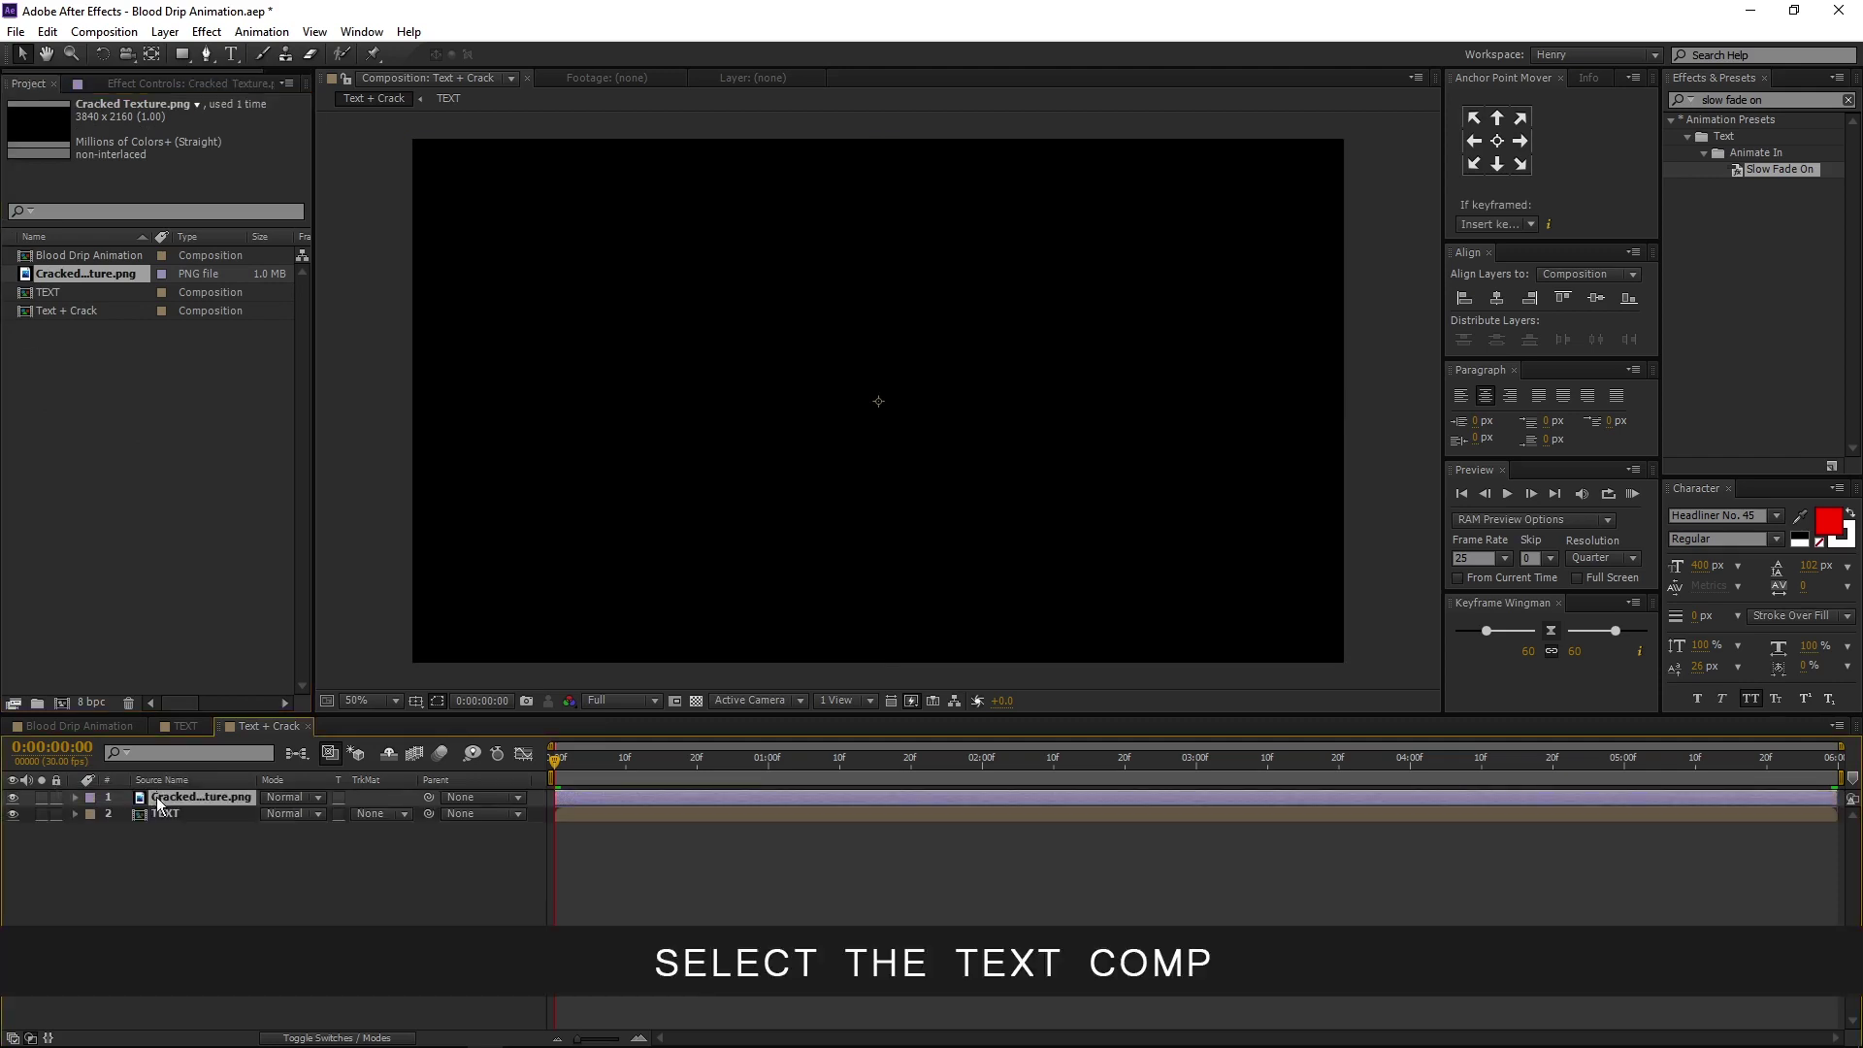
Set the TEXT layer's track matte to Alpha Inverted Matte "Cracked Texture.png" and scrub to 0:00:02:16
{"action": "left_click", "coordinate": [179, 813]}
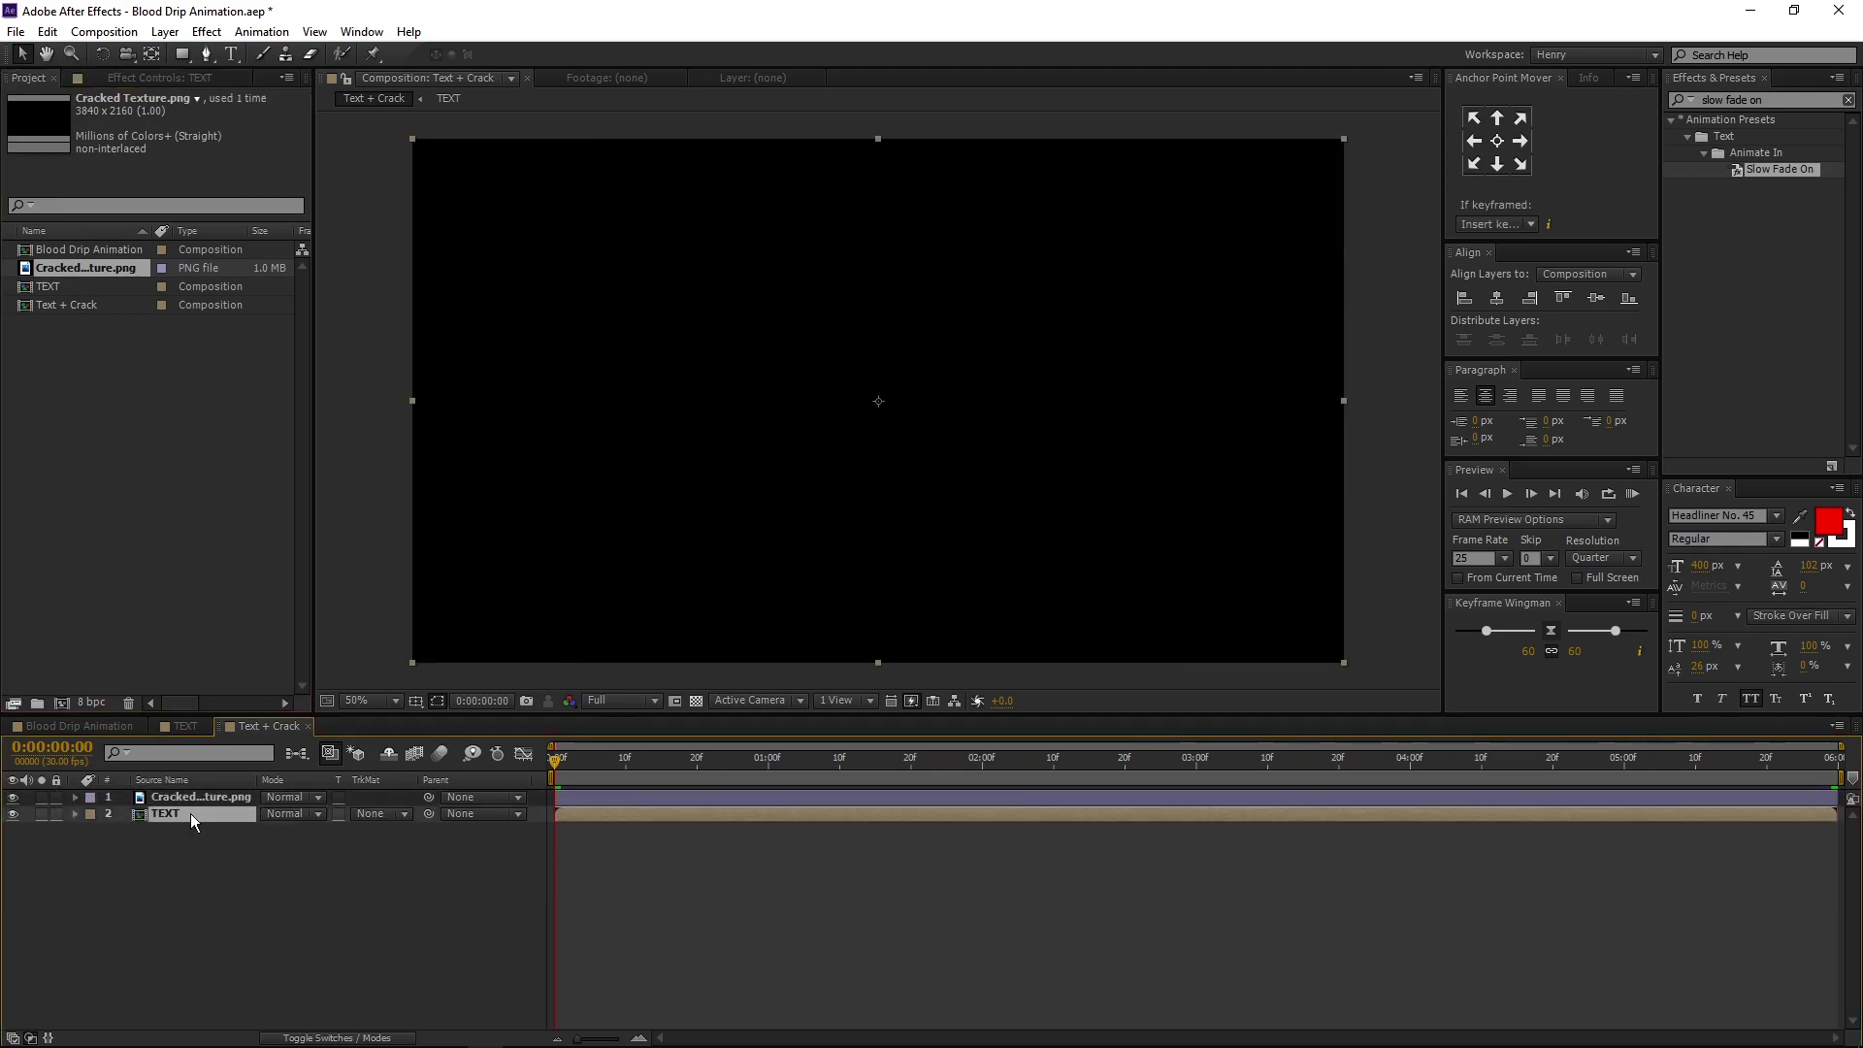
{"action": "left_click", "coordinate": [373, 818]}
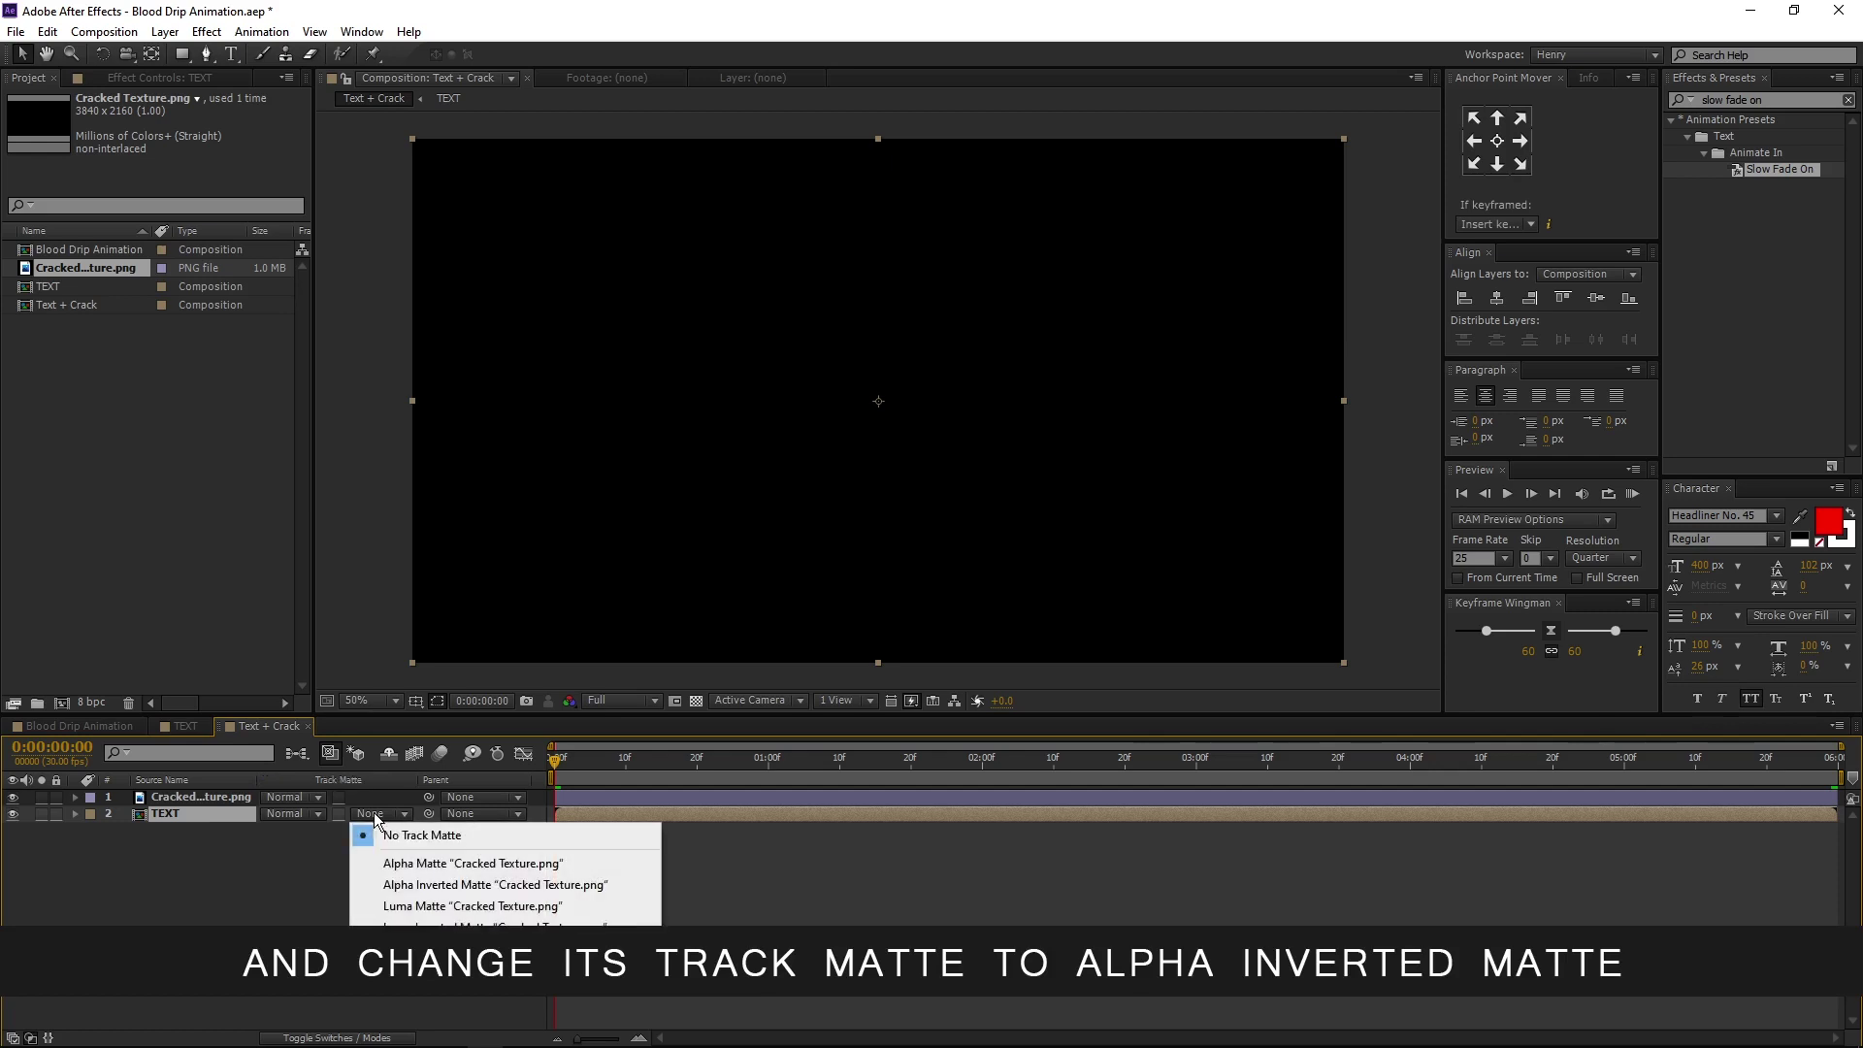
{"action": "left_click", "coordinate": [407, 883]}
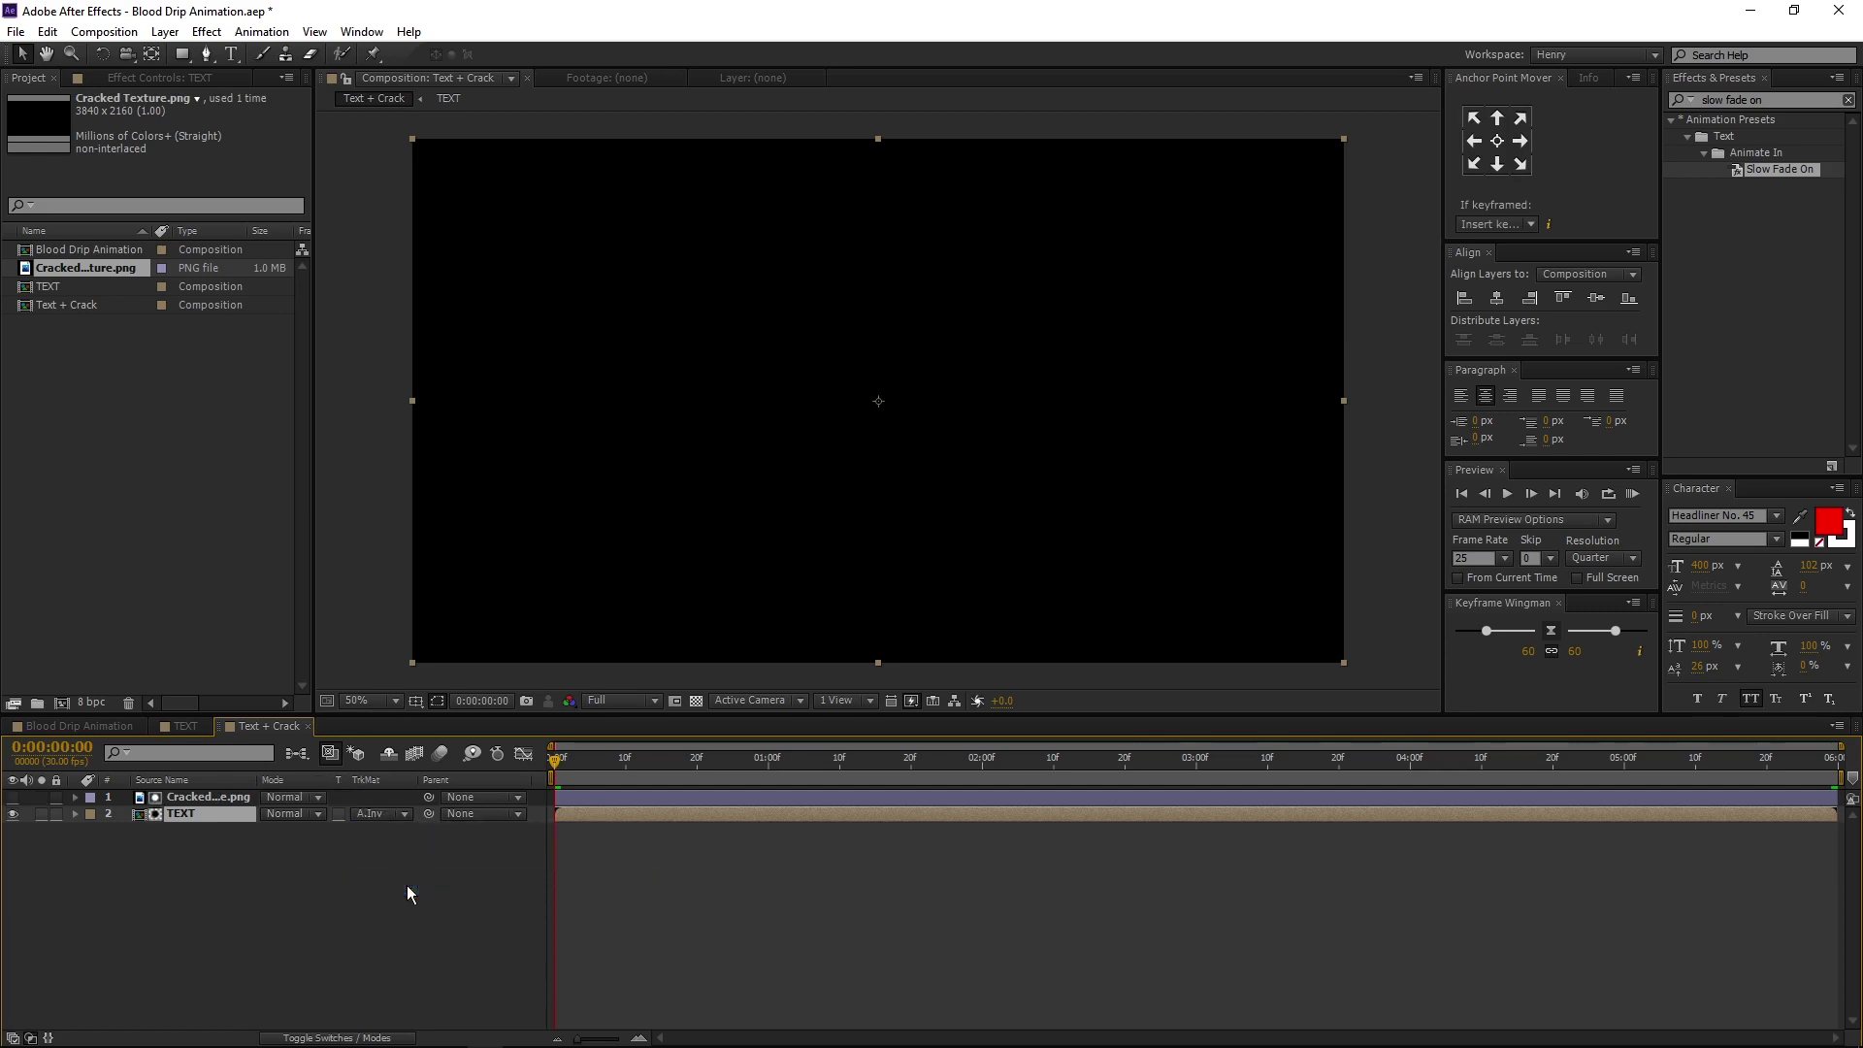
{"action": "left_click_drag", "start_coordinate": [745, 762], "coordinate": [1096, 762]}
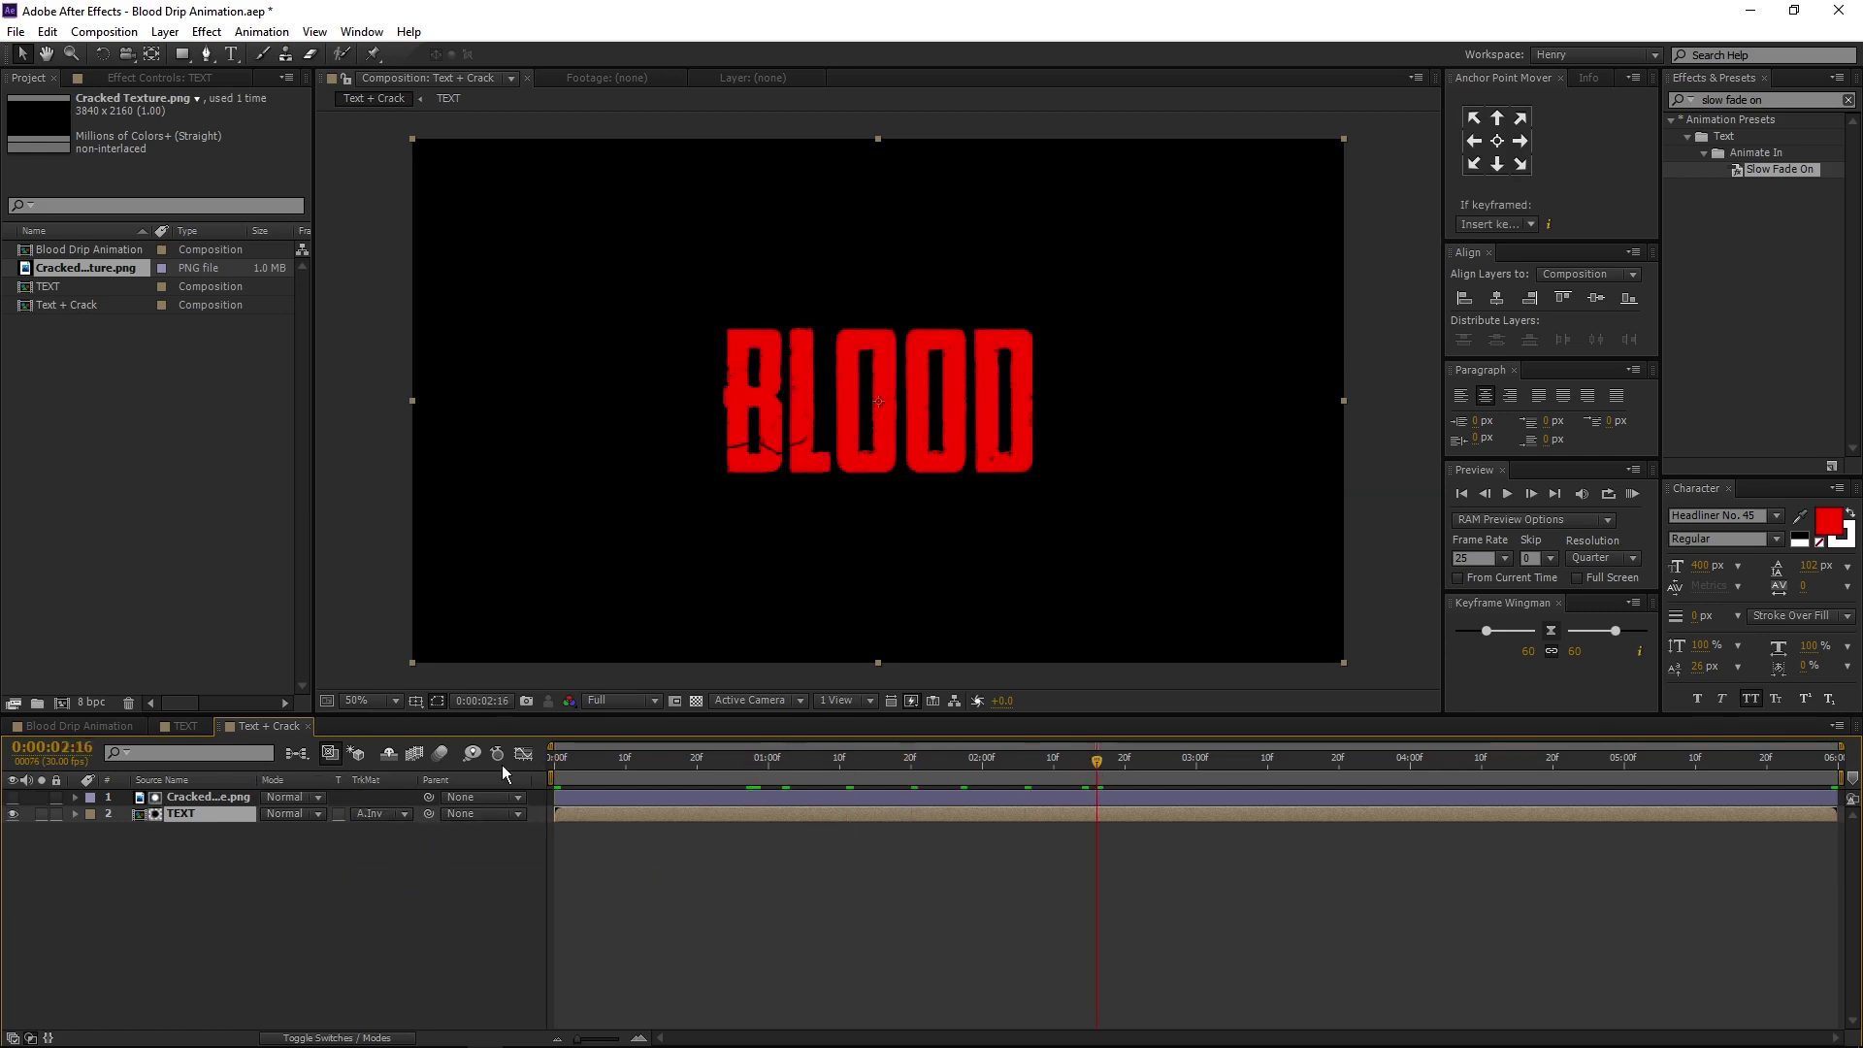
{"action": "right_click", "coordinate": [406, 782]}
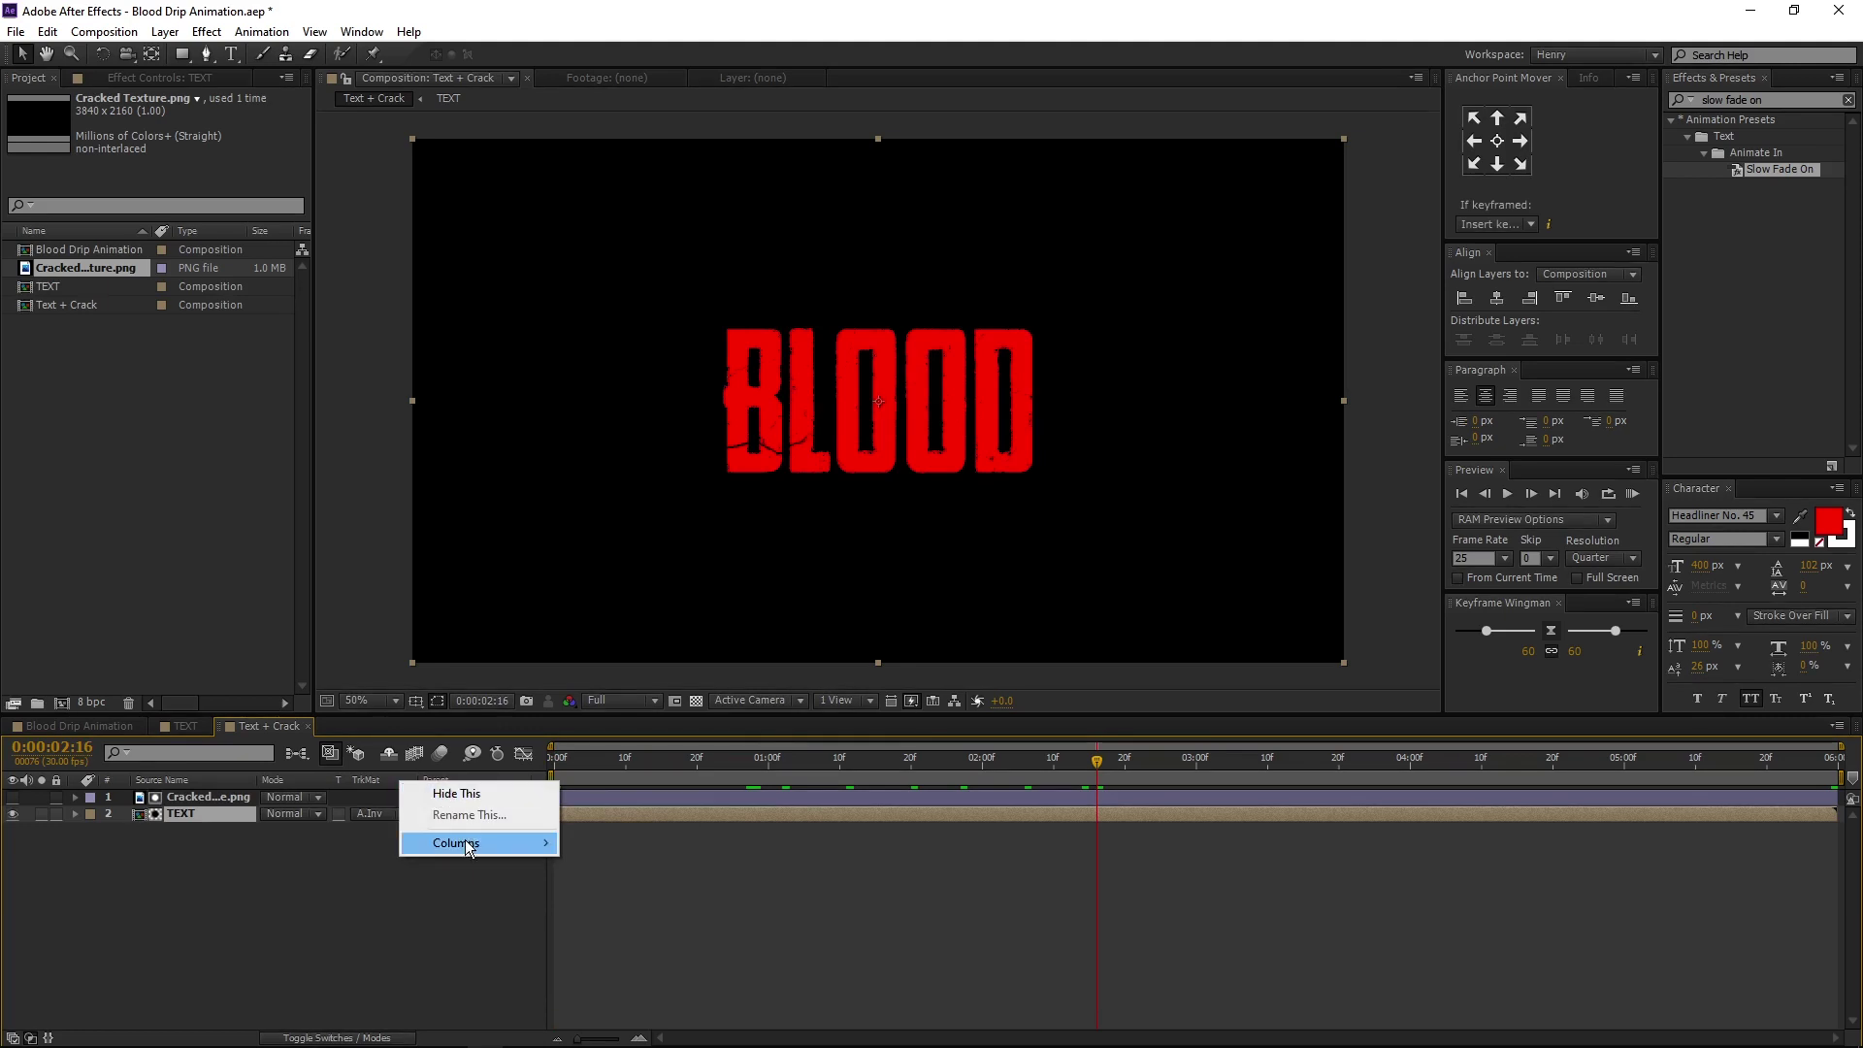
{"action": "mouse_move", "coordinate": [470, 850]}
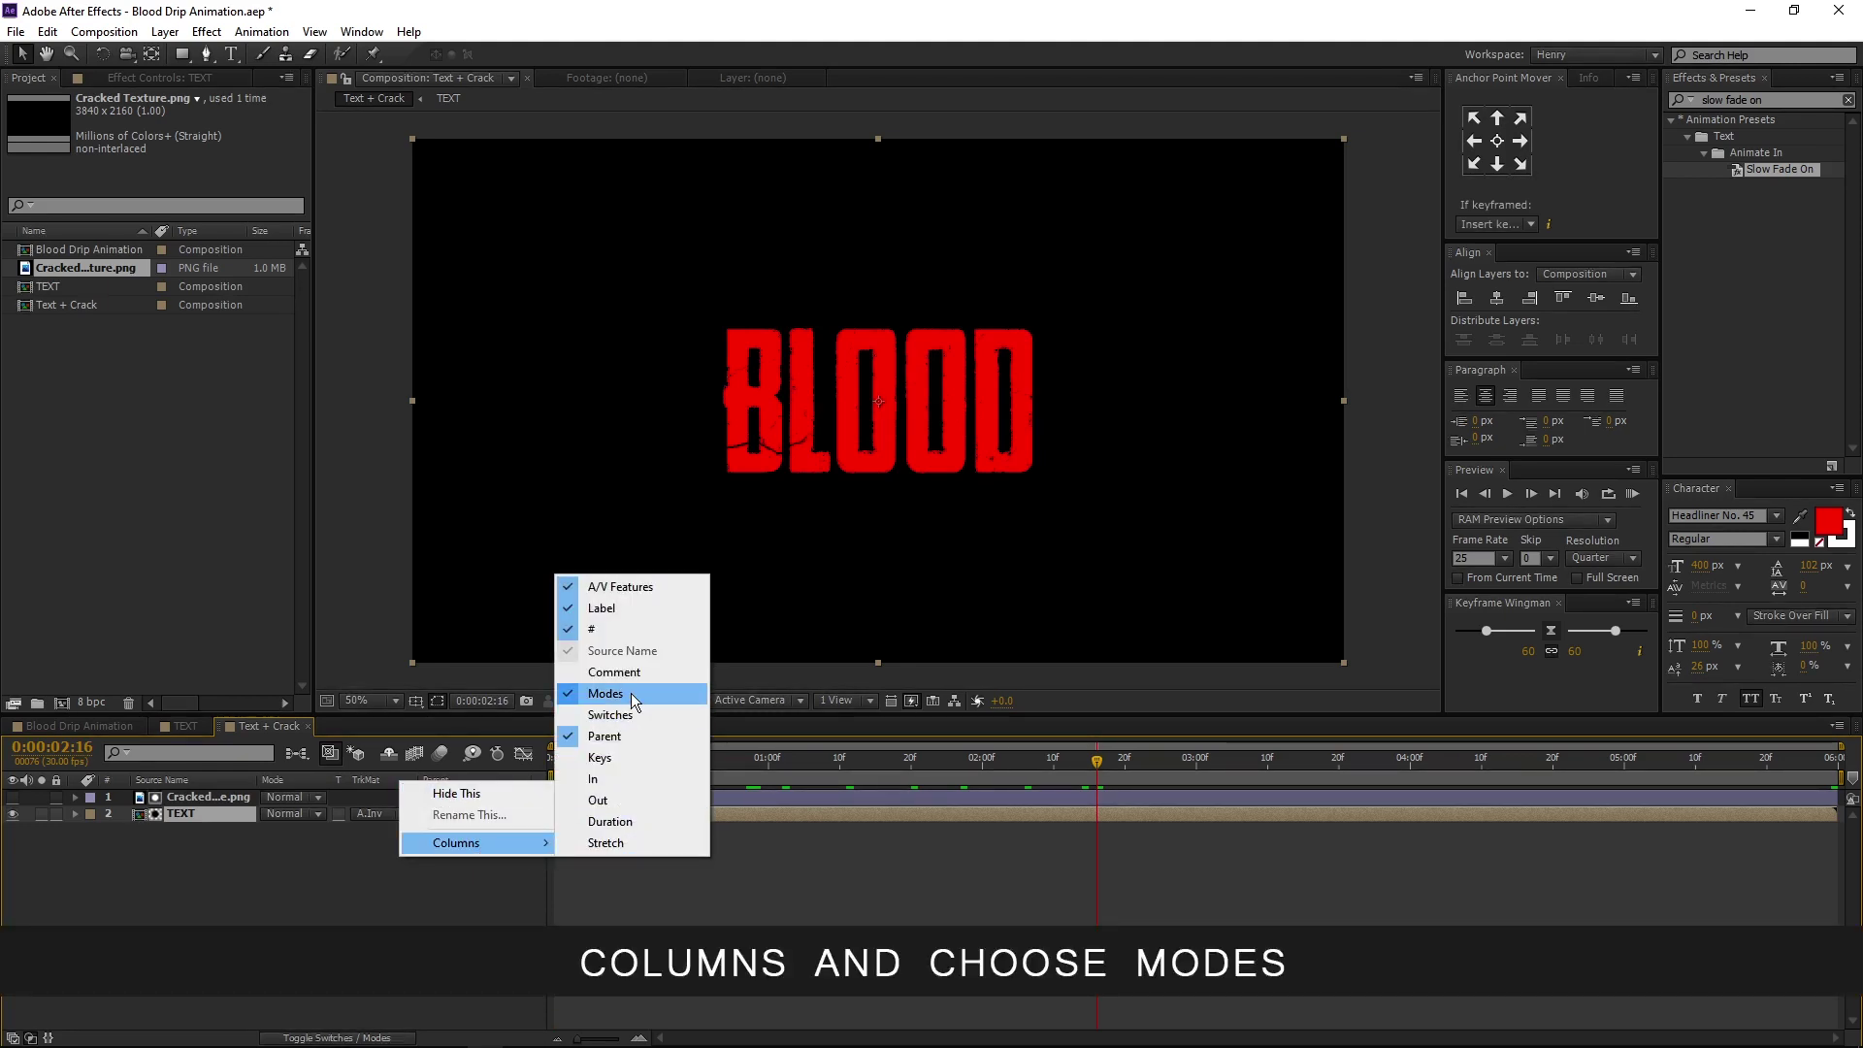
{"action": "key", "text": "Escape"}
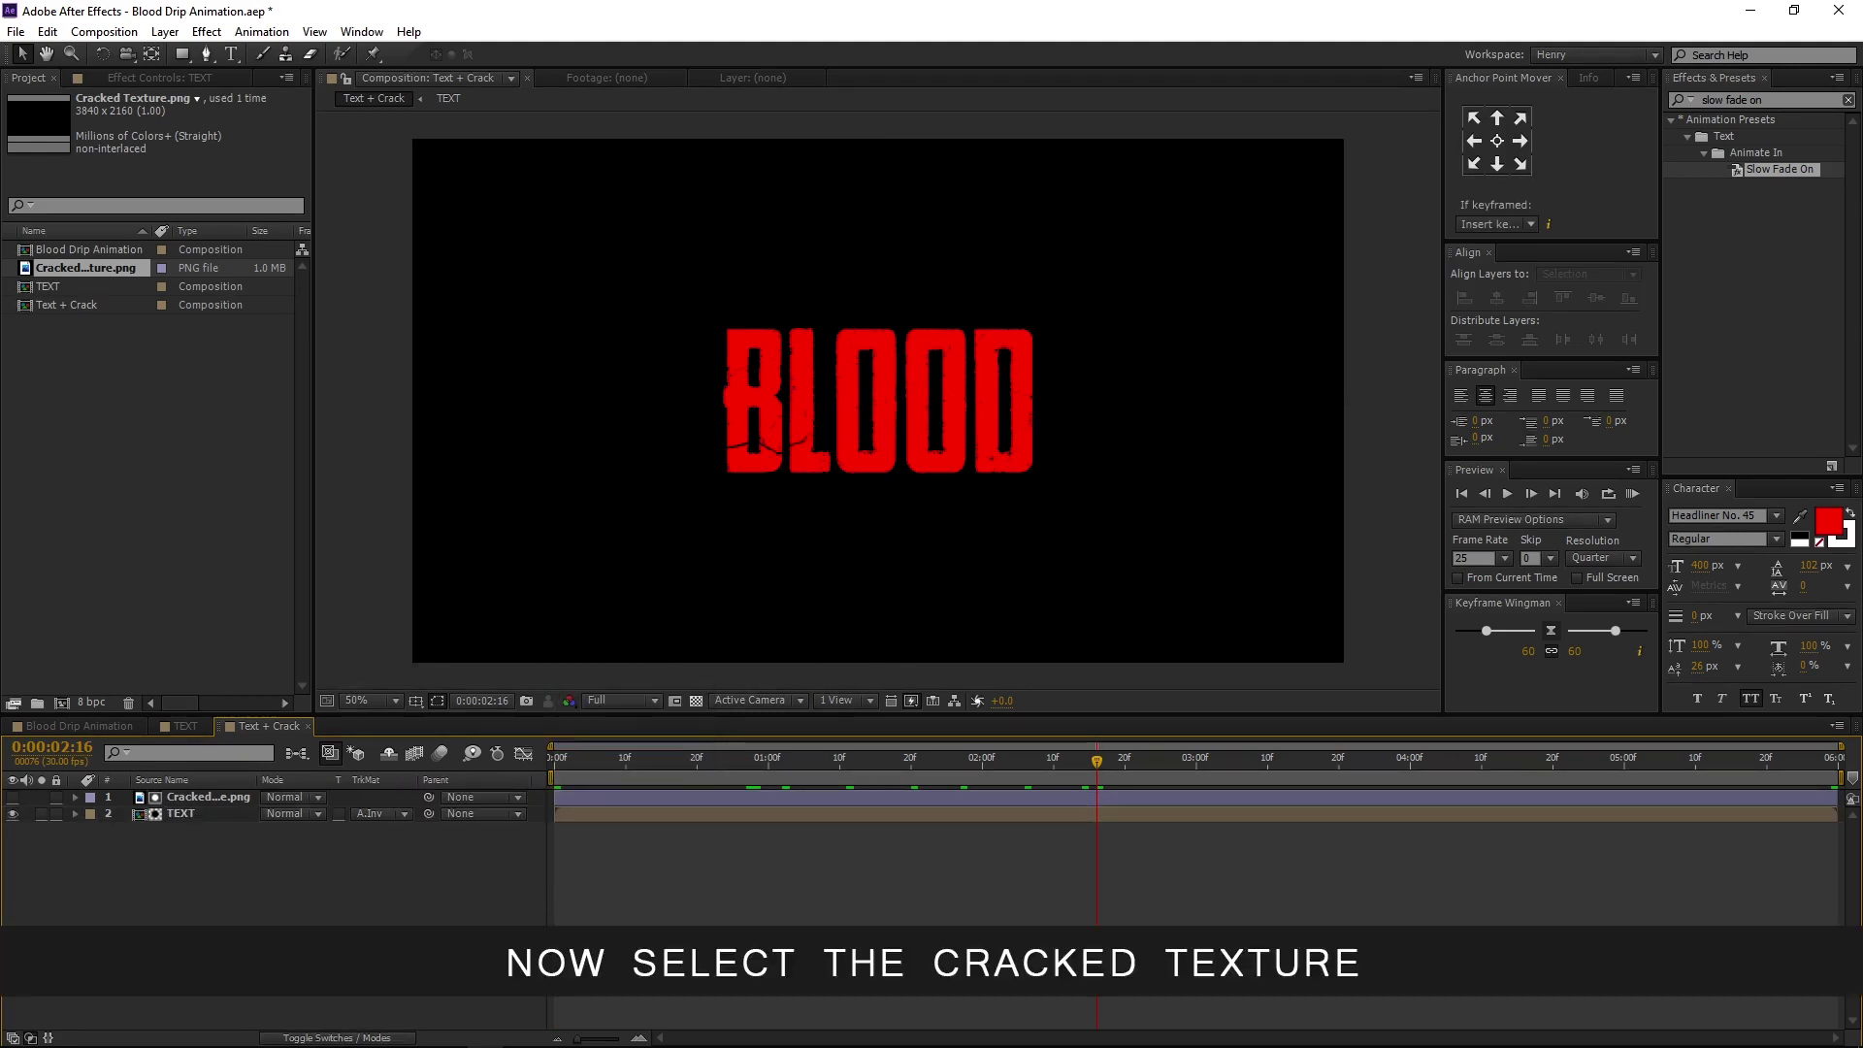
Find the Drop Shadow effect and apply it to the Cracked Texture.png layer
{"action": "left_click", "coordinate": [229, 797]}
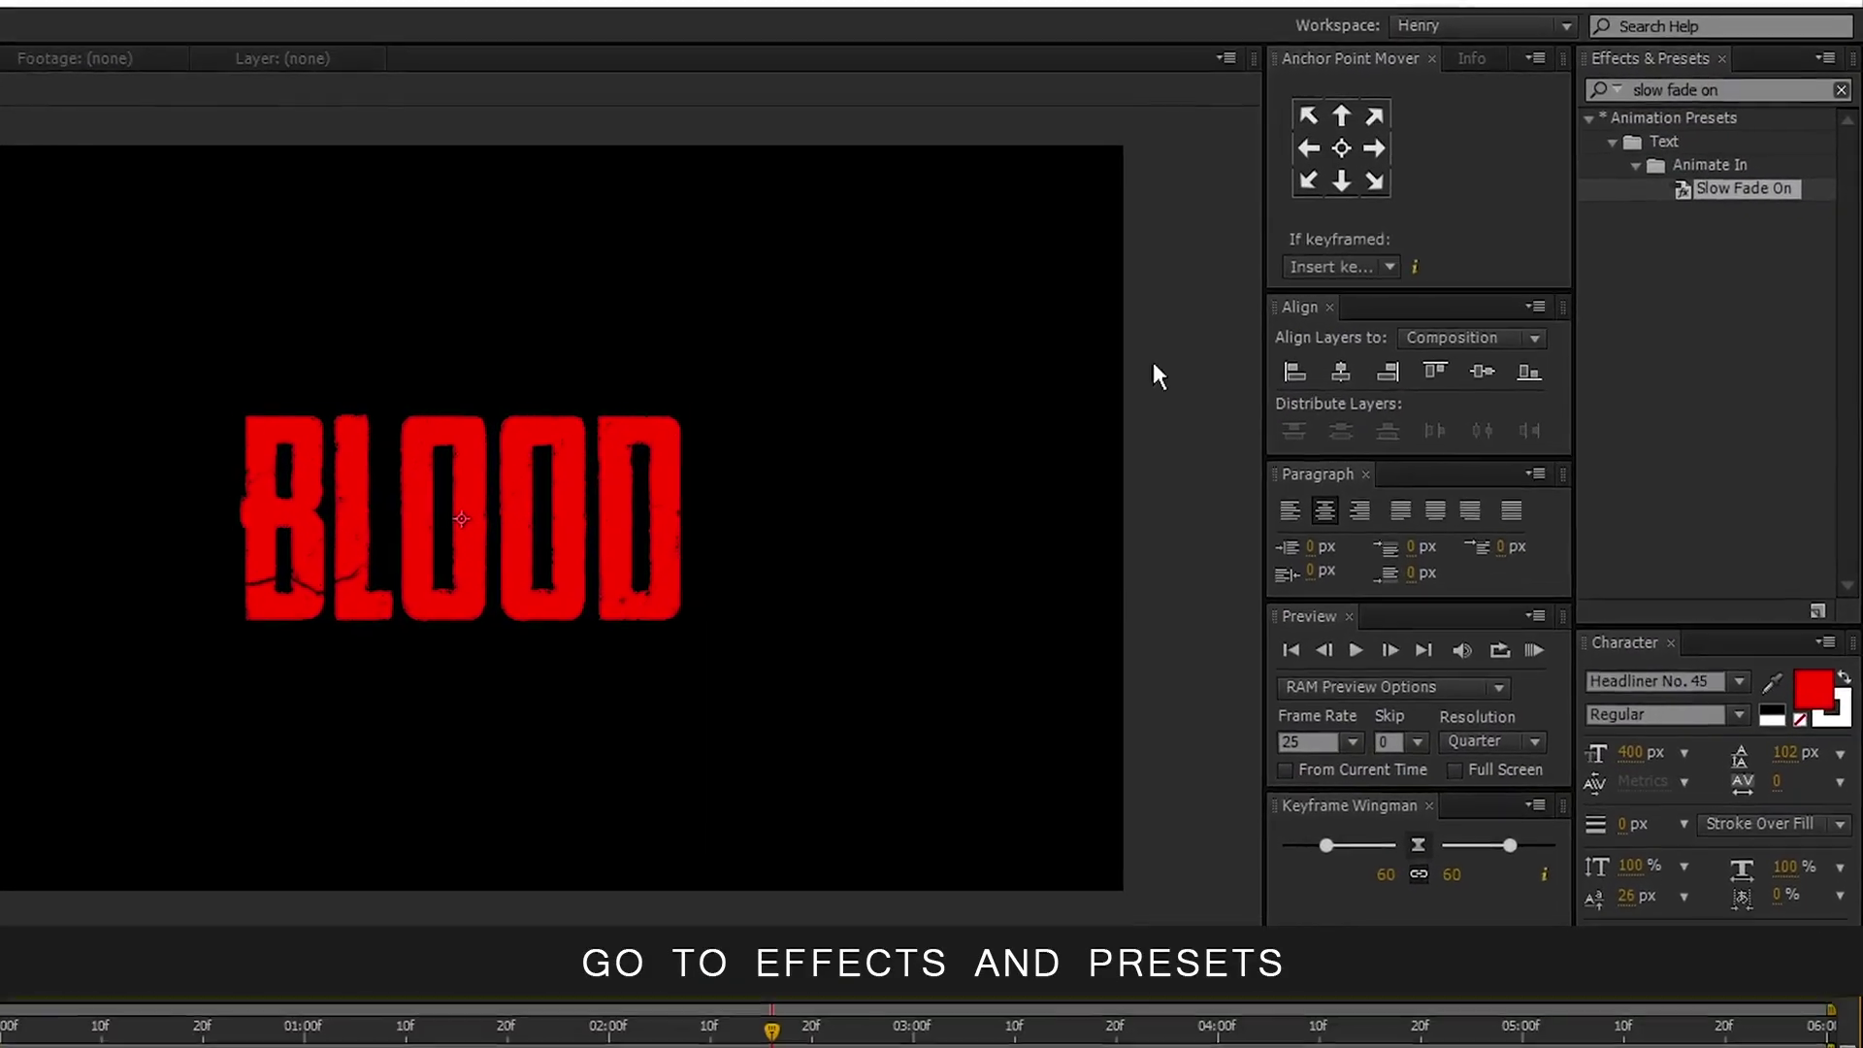
{"action": "left_click", "coordinate": [1840, 87]}
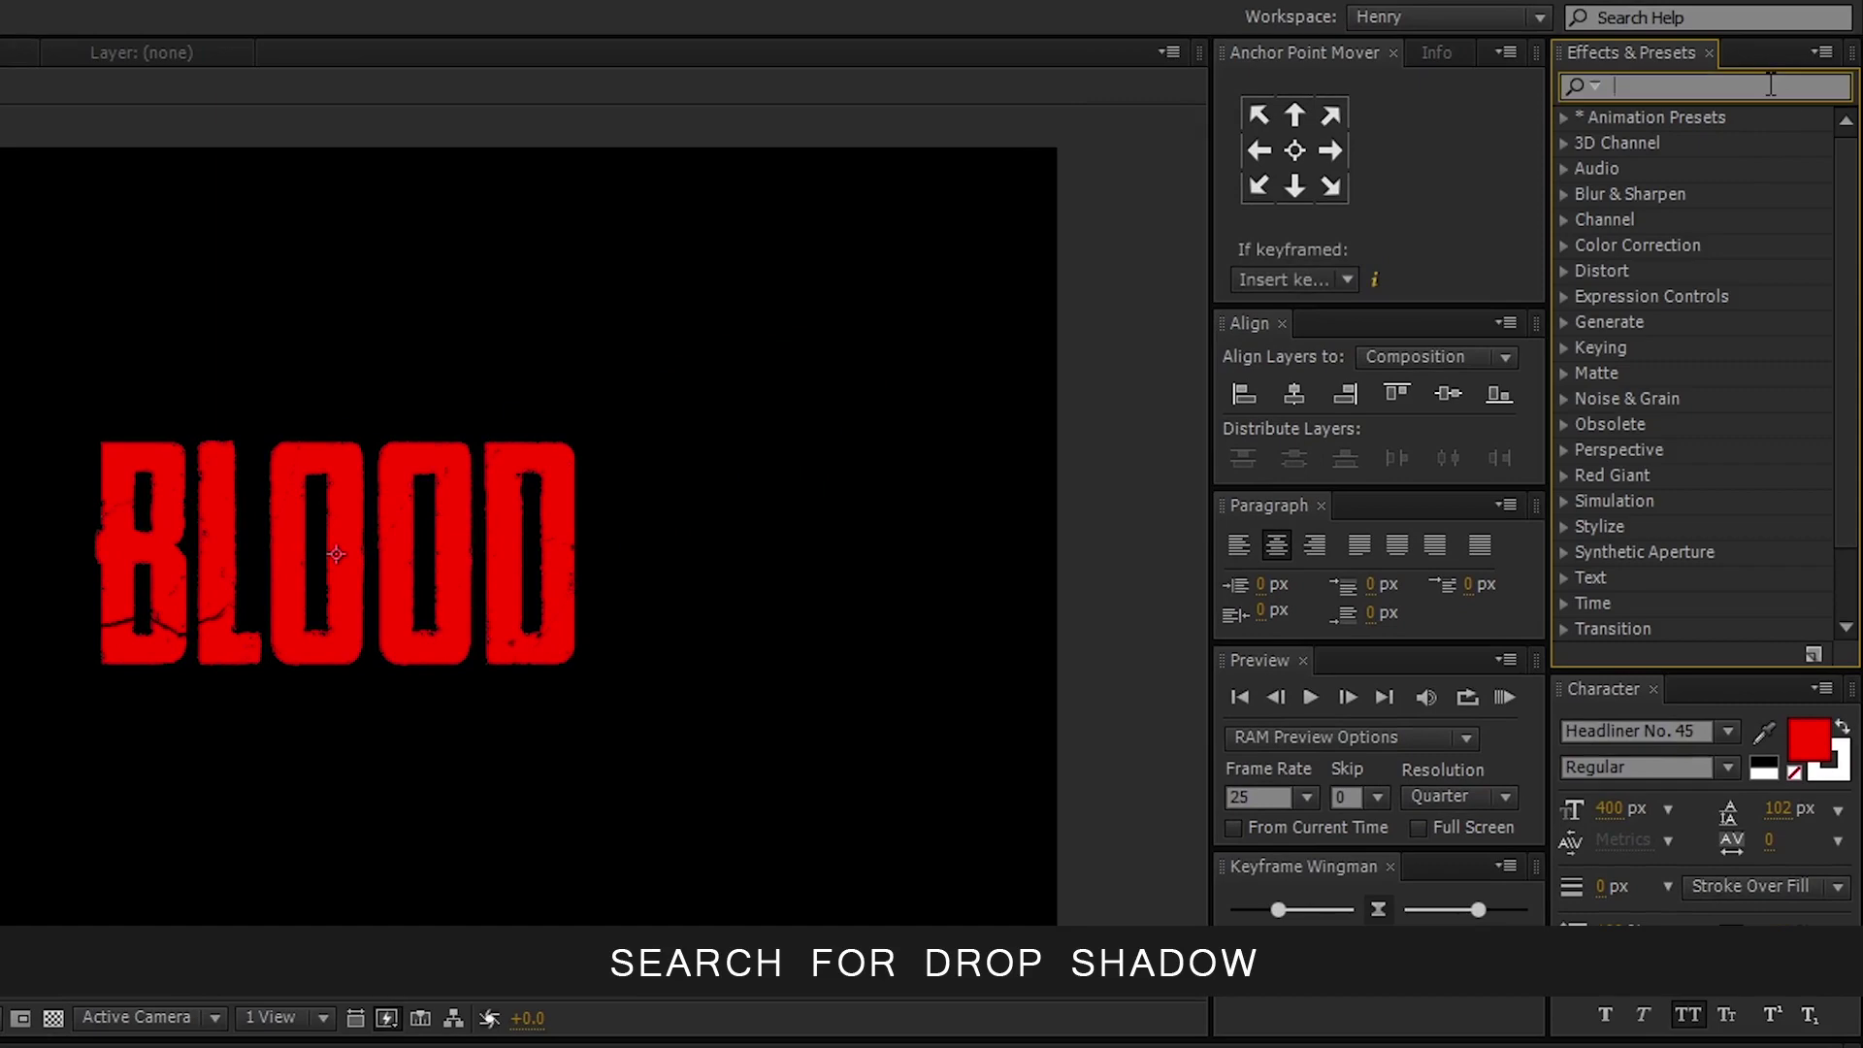
{"action": "type", "text": "drop shad"}
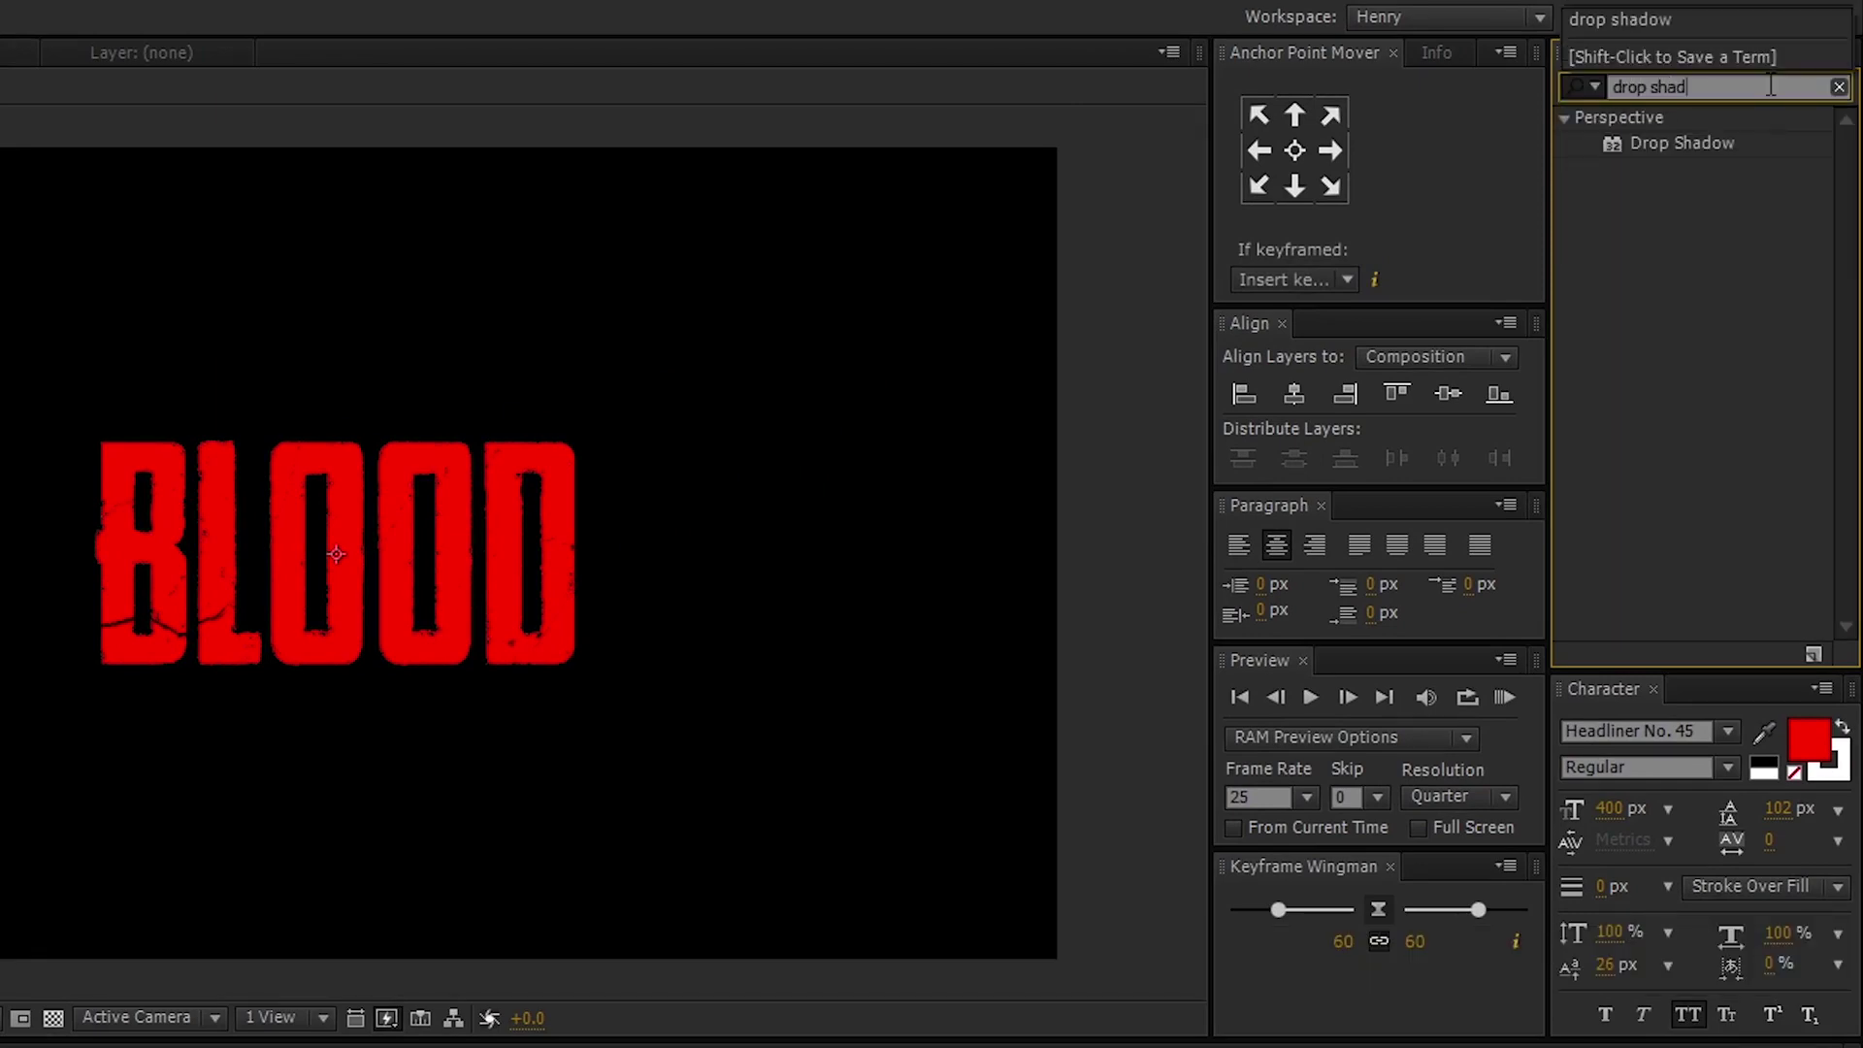
{"action": "left_click", "coordinate": [1703, 143]}
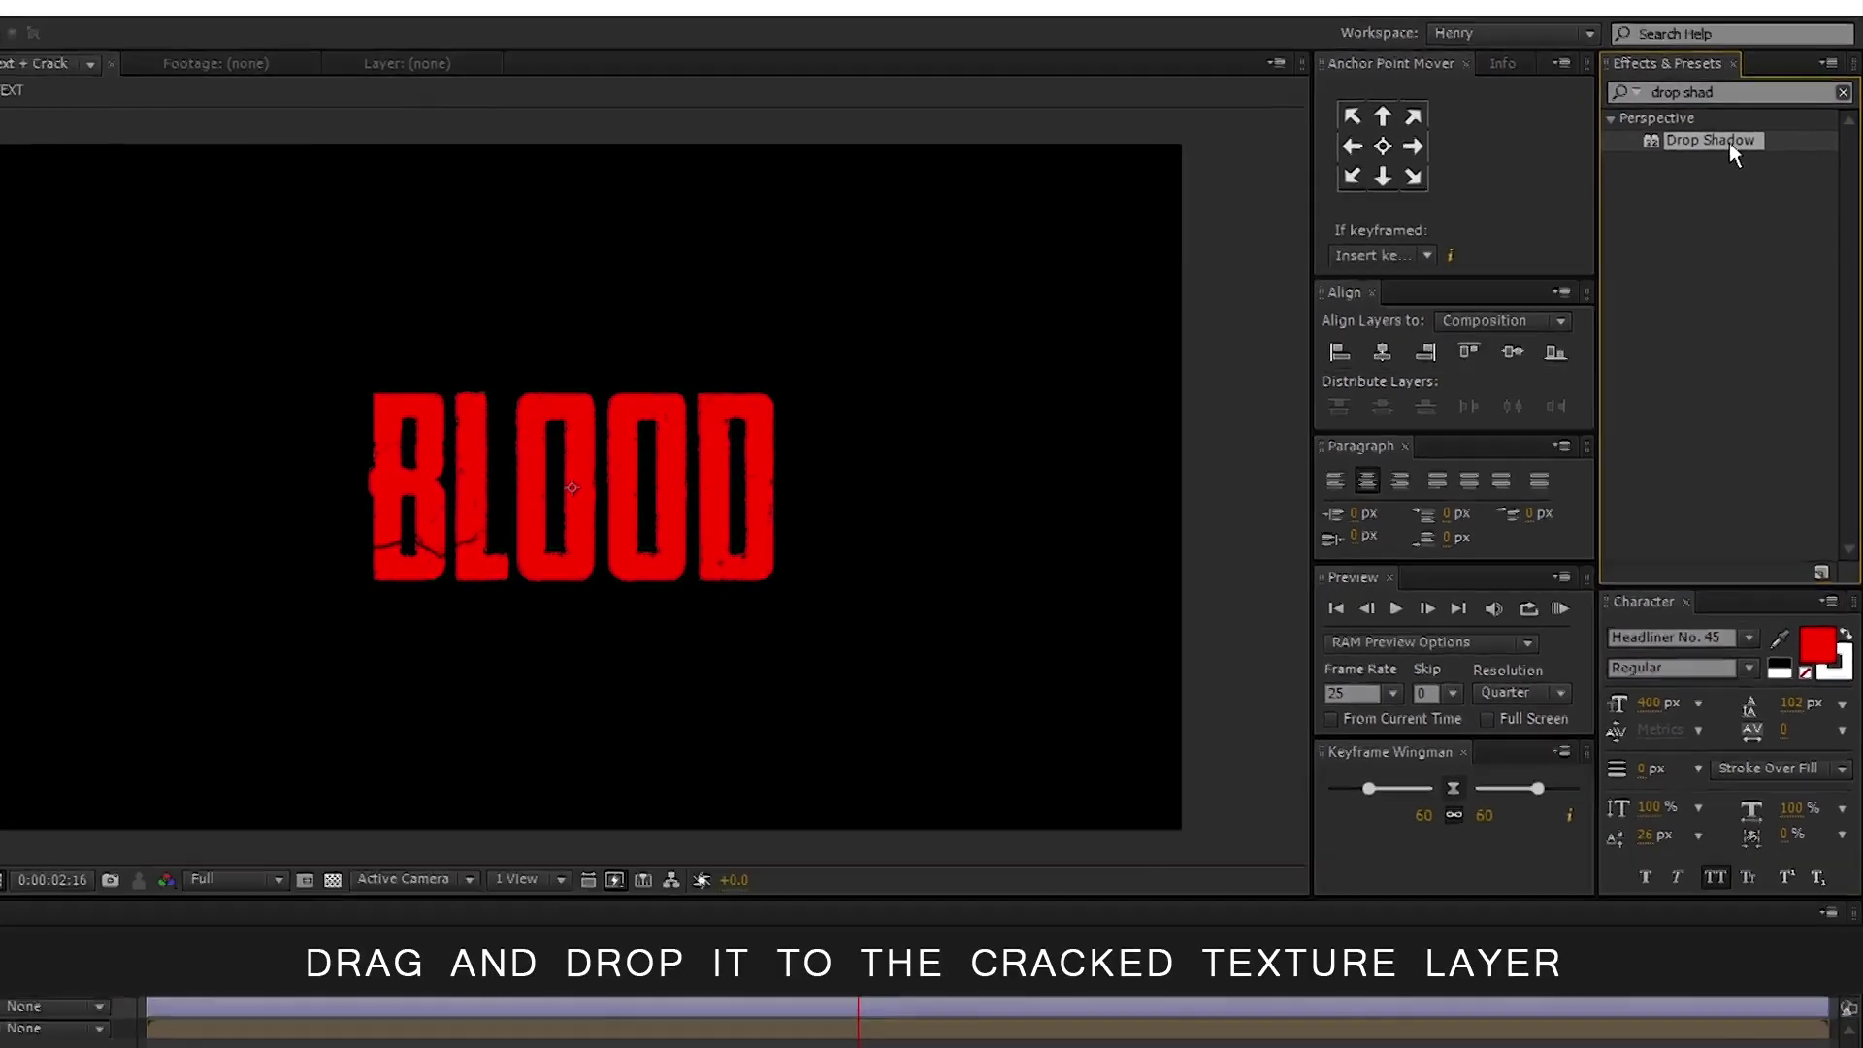
{"action": "left_click_drag", "start_coordinate": [1743, 142], "coordinate": [230, 803]}
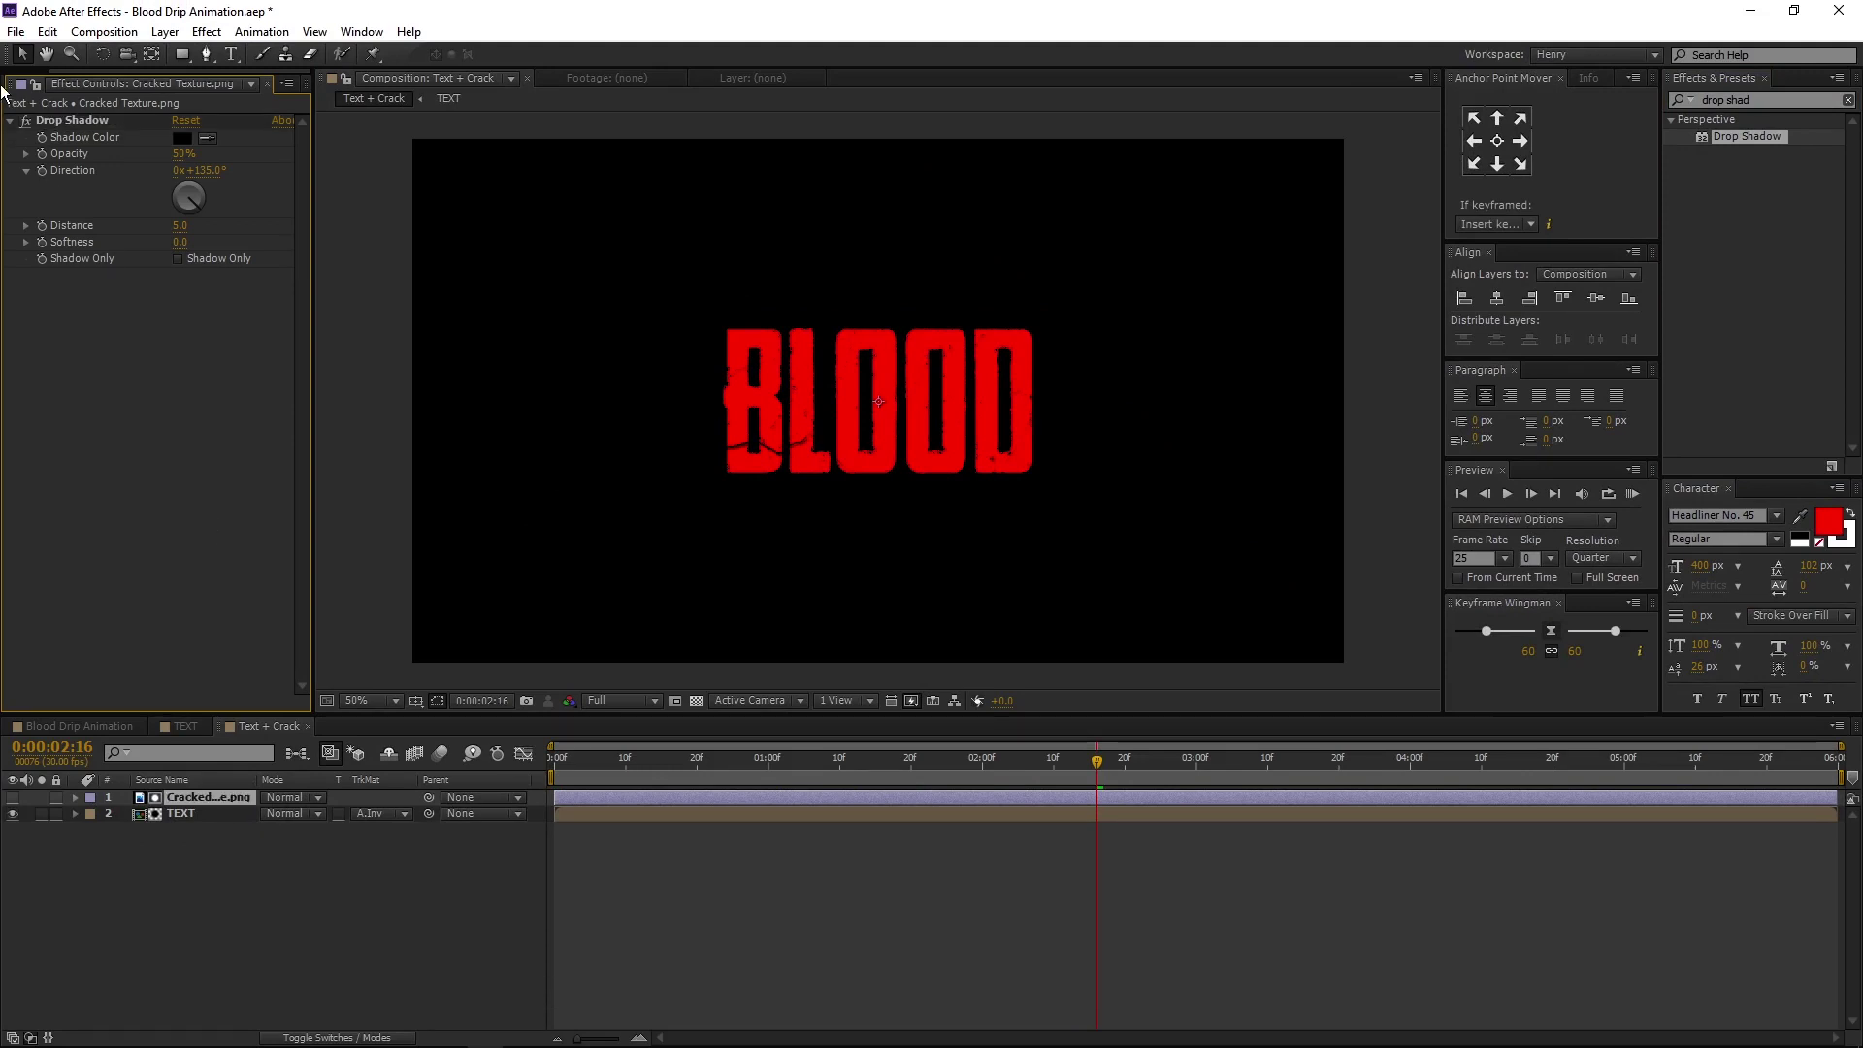
Create a 1920 x 1080, 30 fps, six-second composition named "Text + Drip" with a black background
{"action": "left_click", "coordinate": [27, 86]}
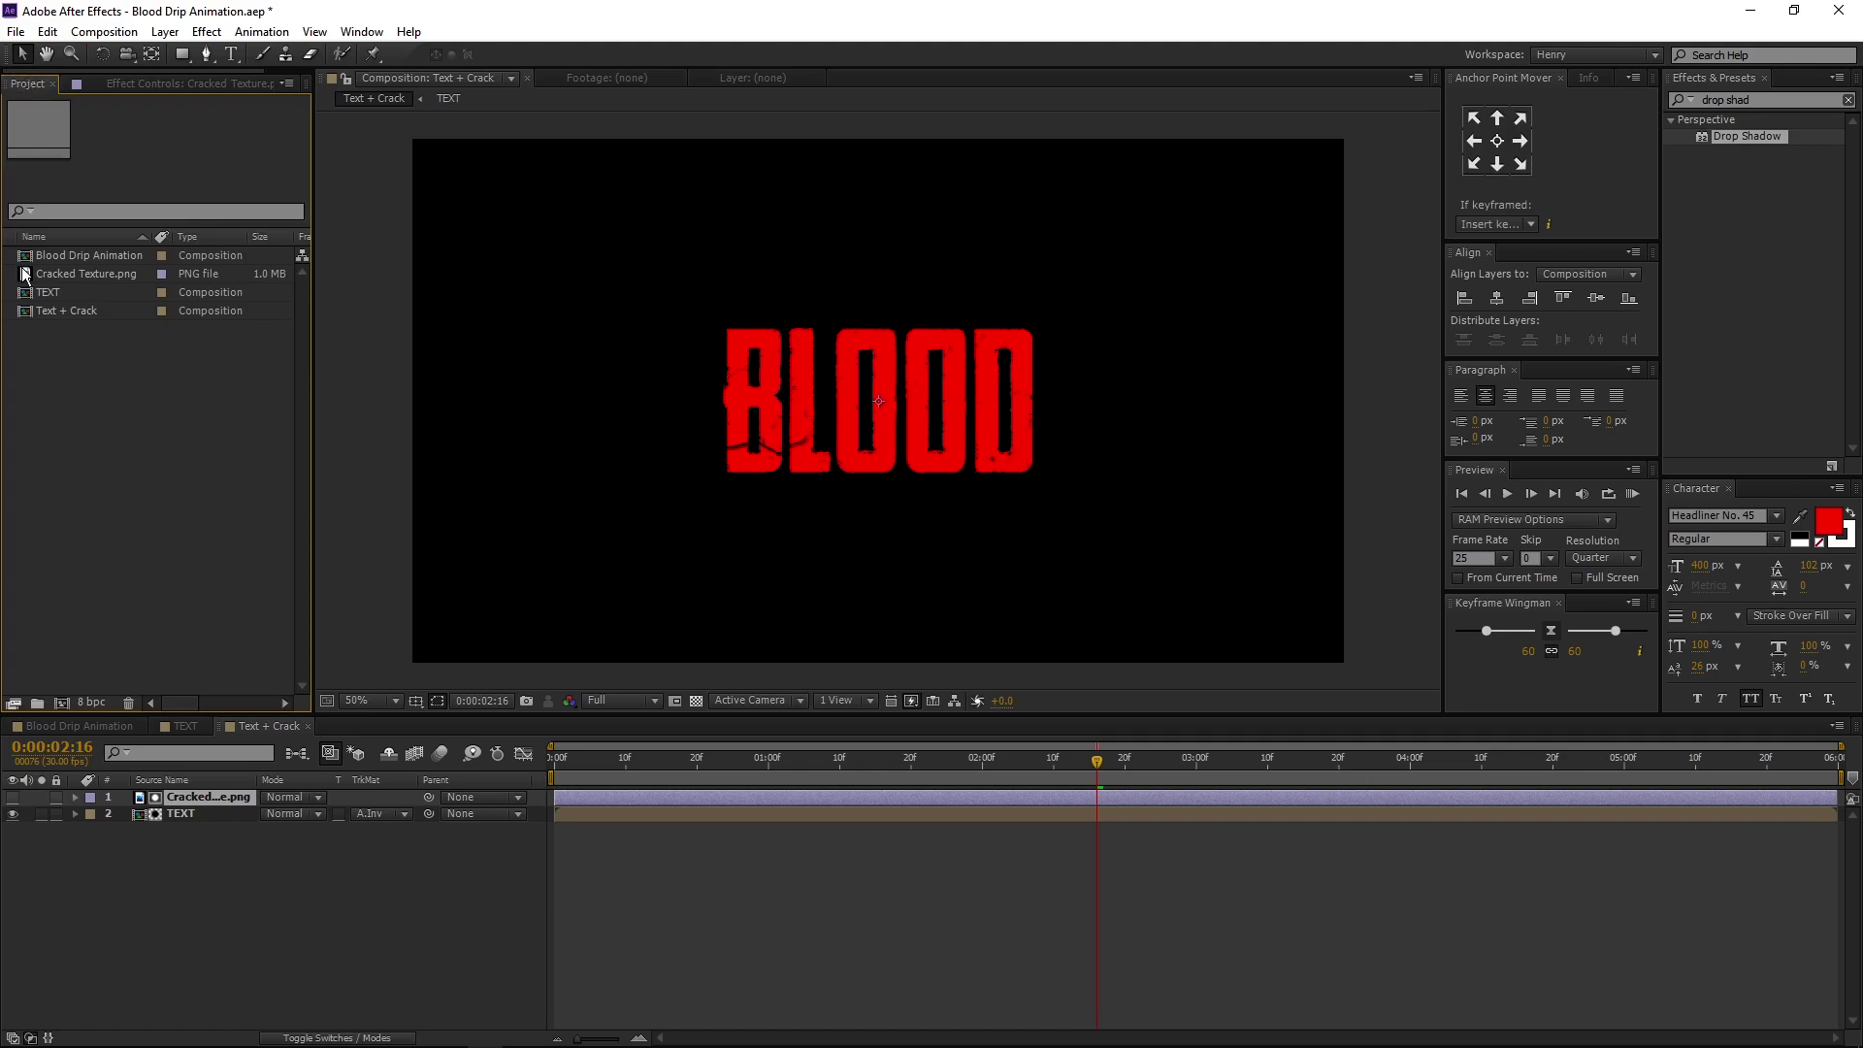
{"action": "left_click", "coordinate": [61, 703]}
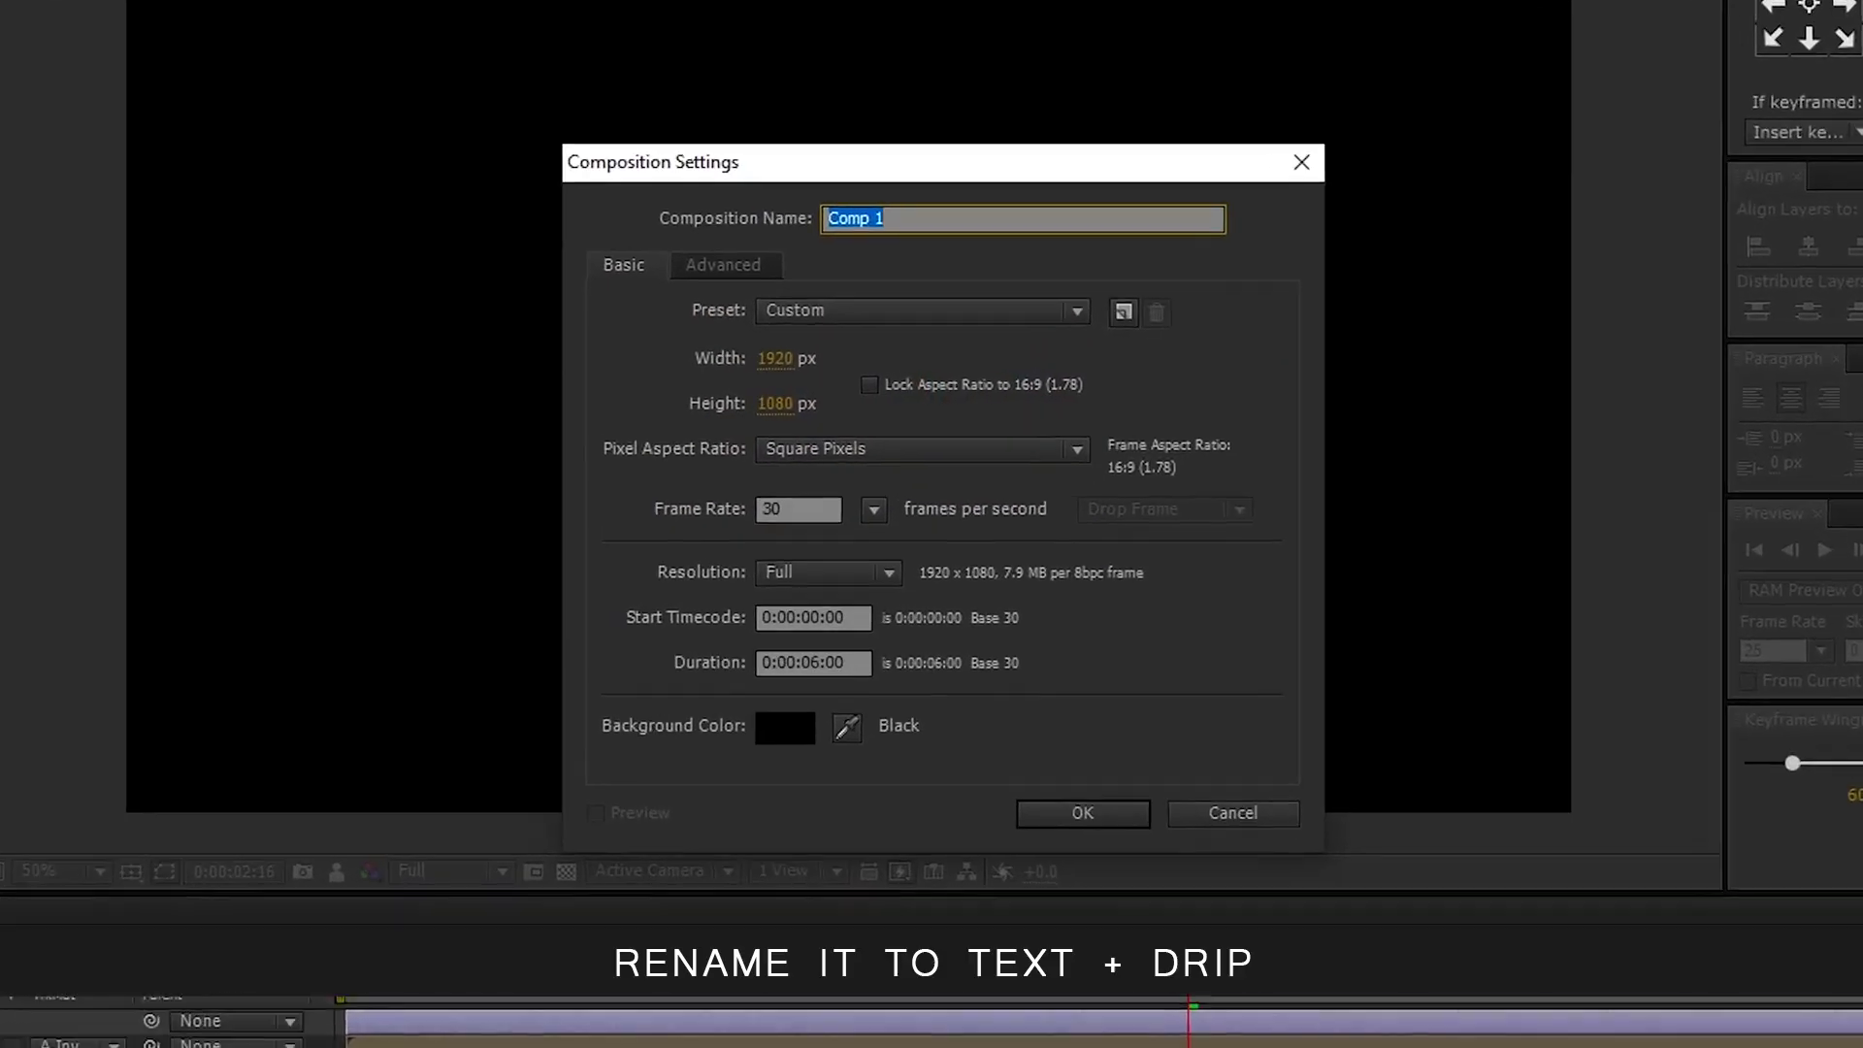
{"action": "type", "text": "Tx"}
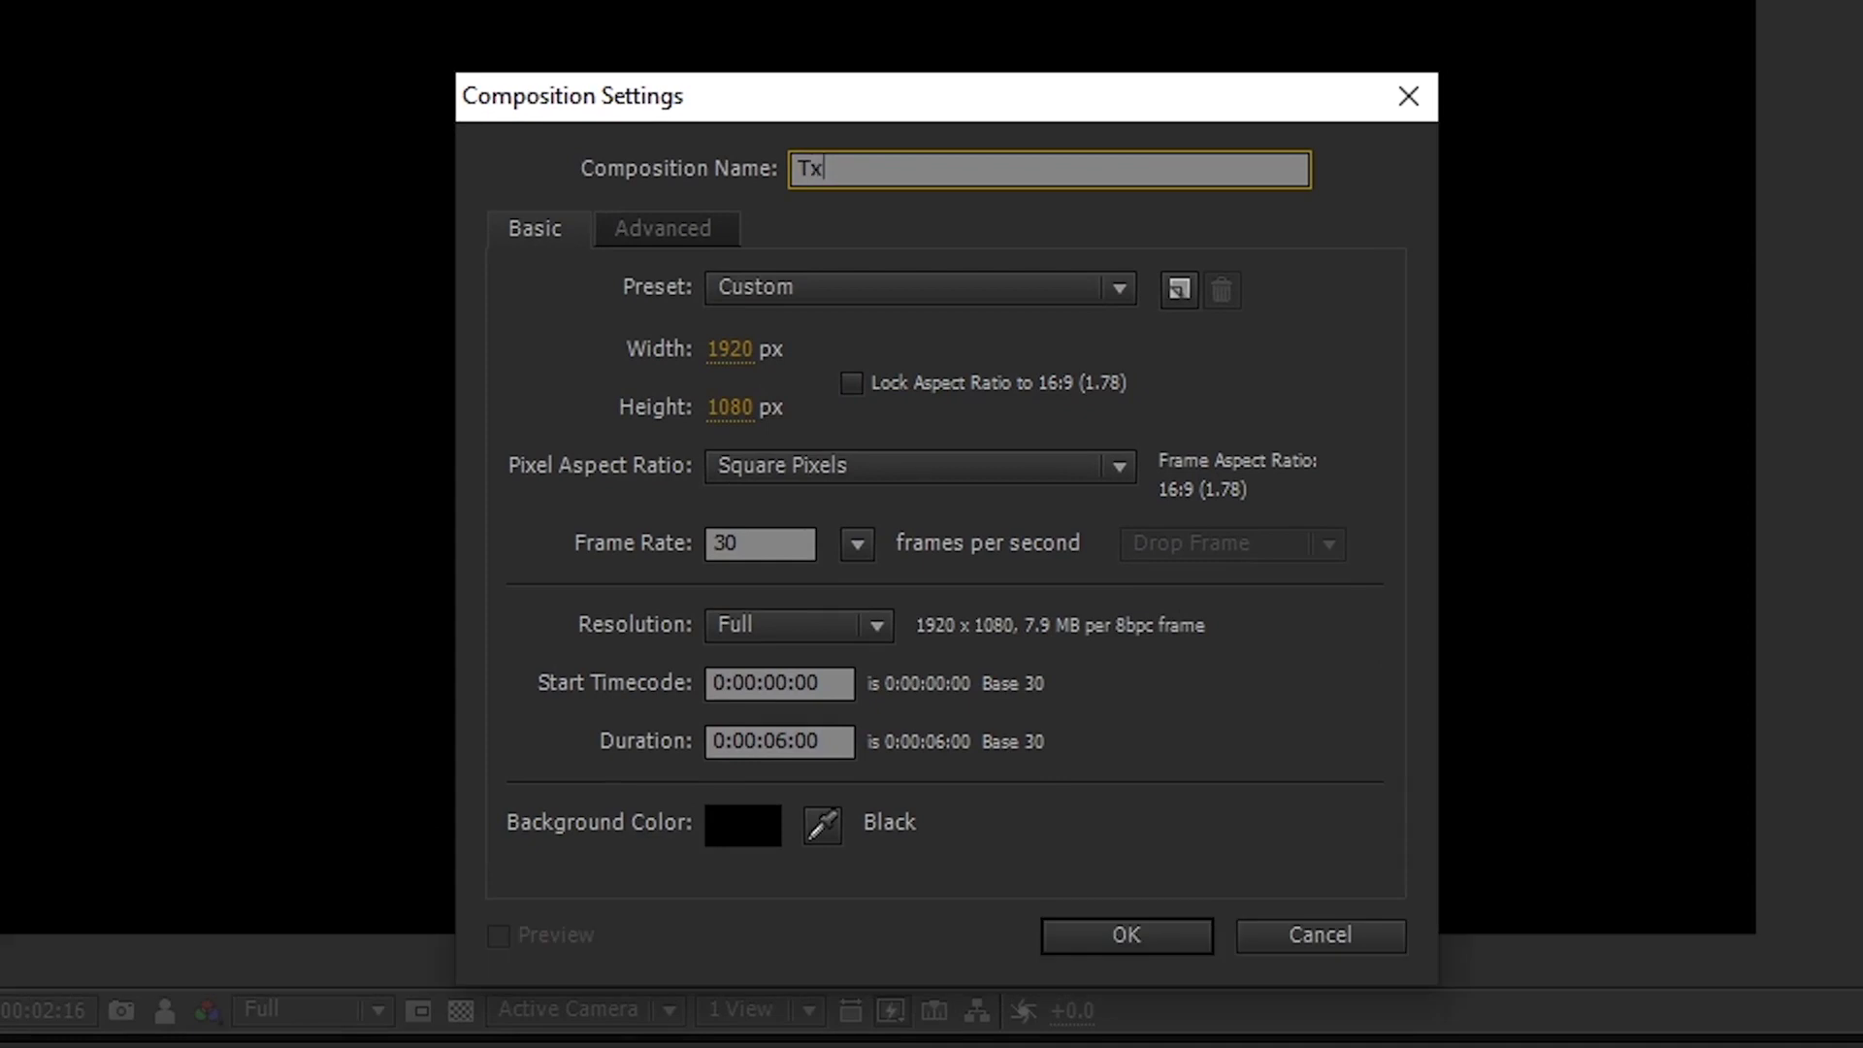
{"action": "key", "text": "BackSpace"}
{"action": "type", "text": "ext + Drip"}
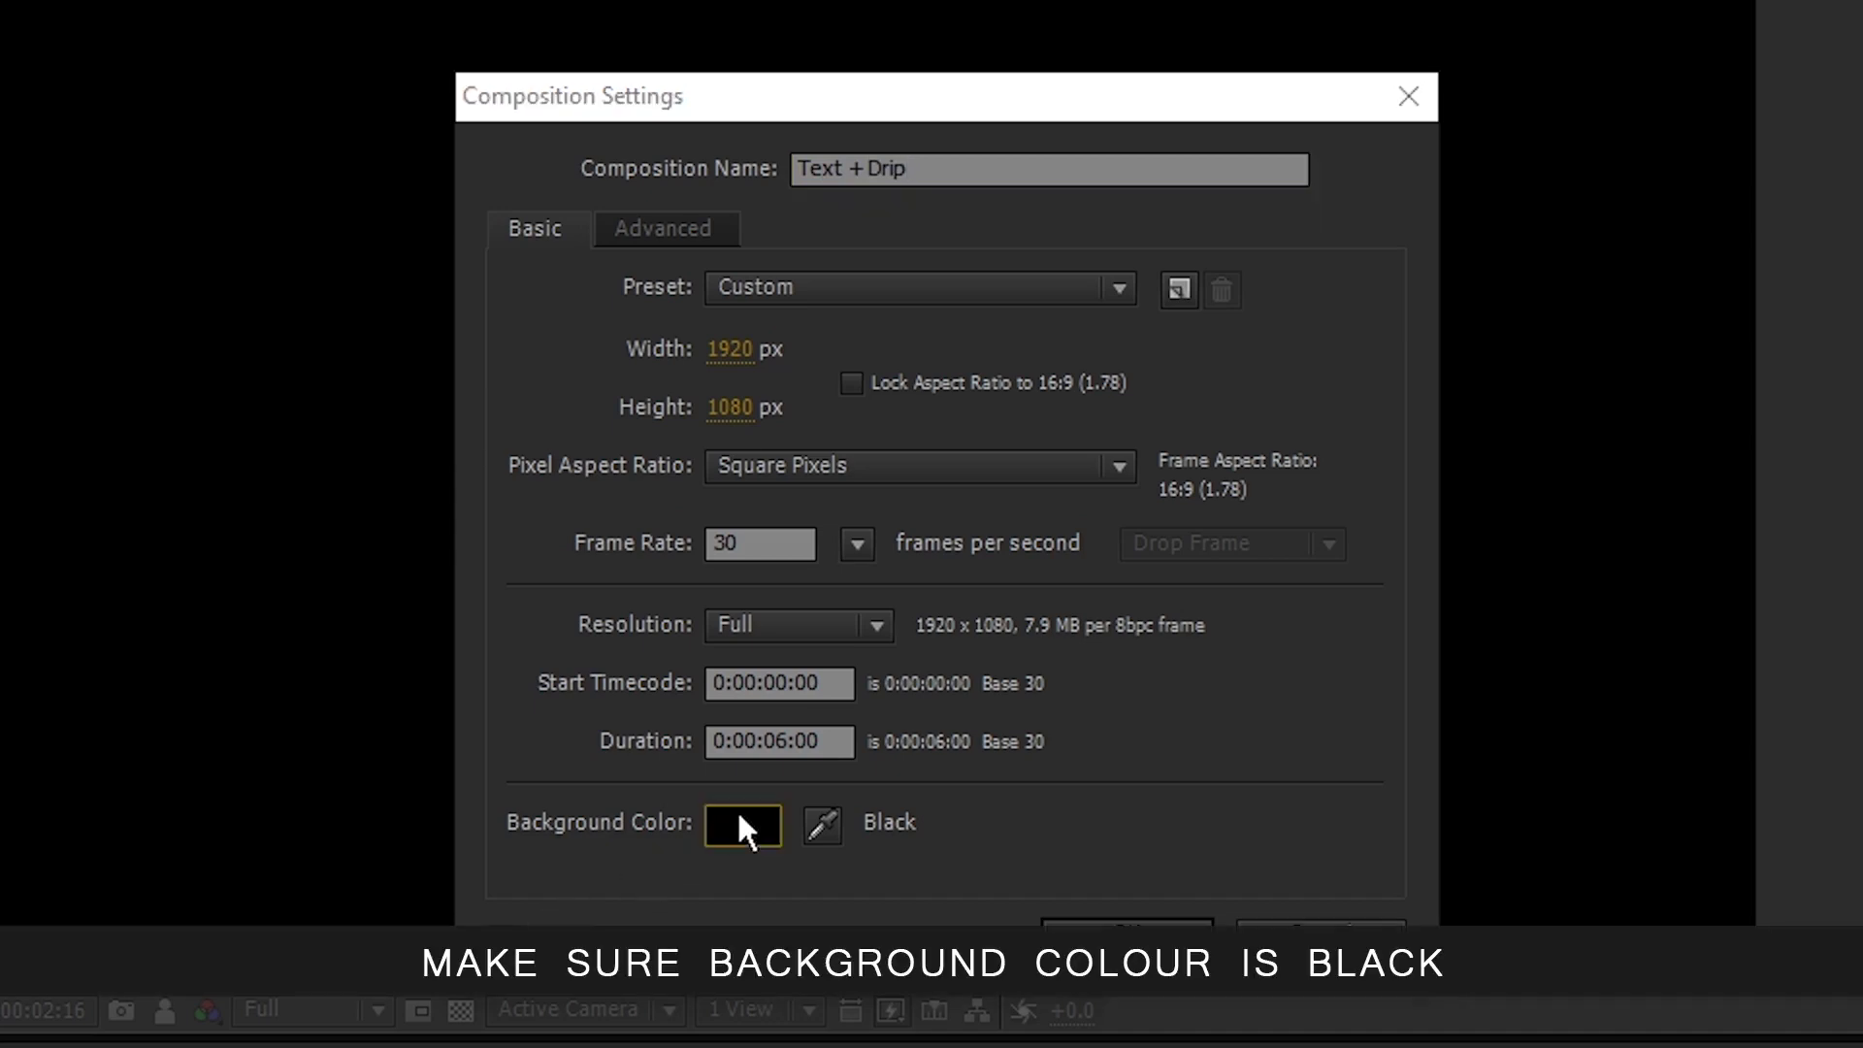
{"action": "left_click", "coordinate": [742, 825]}
{"action": "key", "text": "Return"}
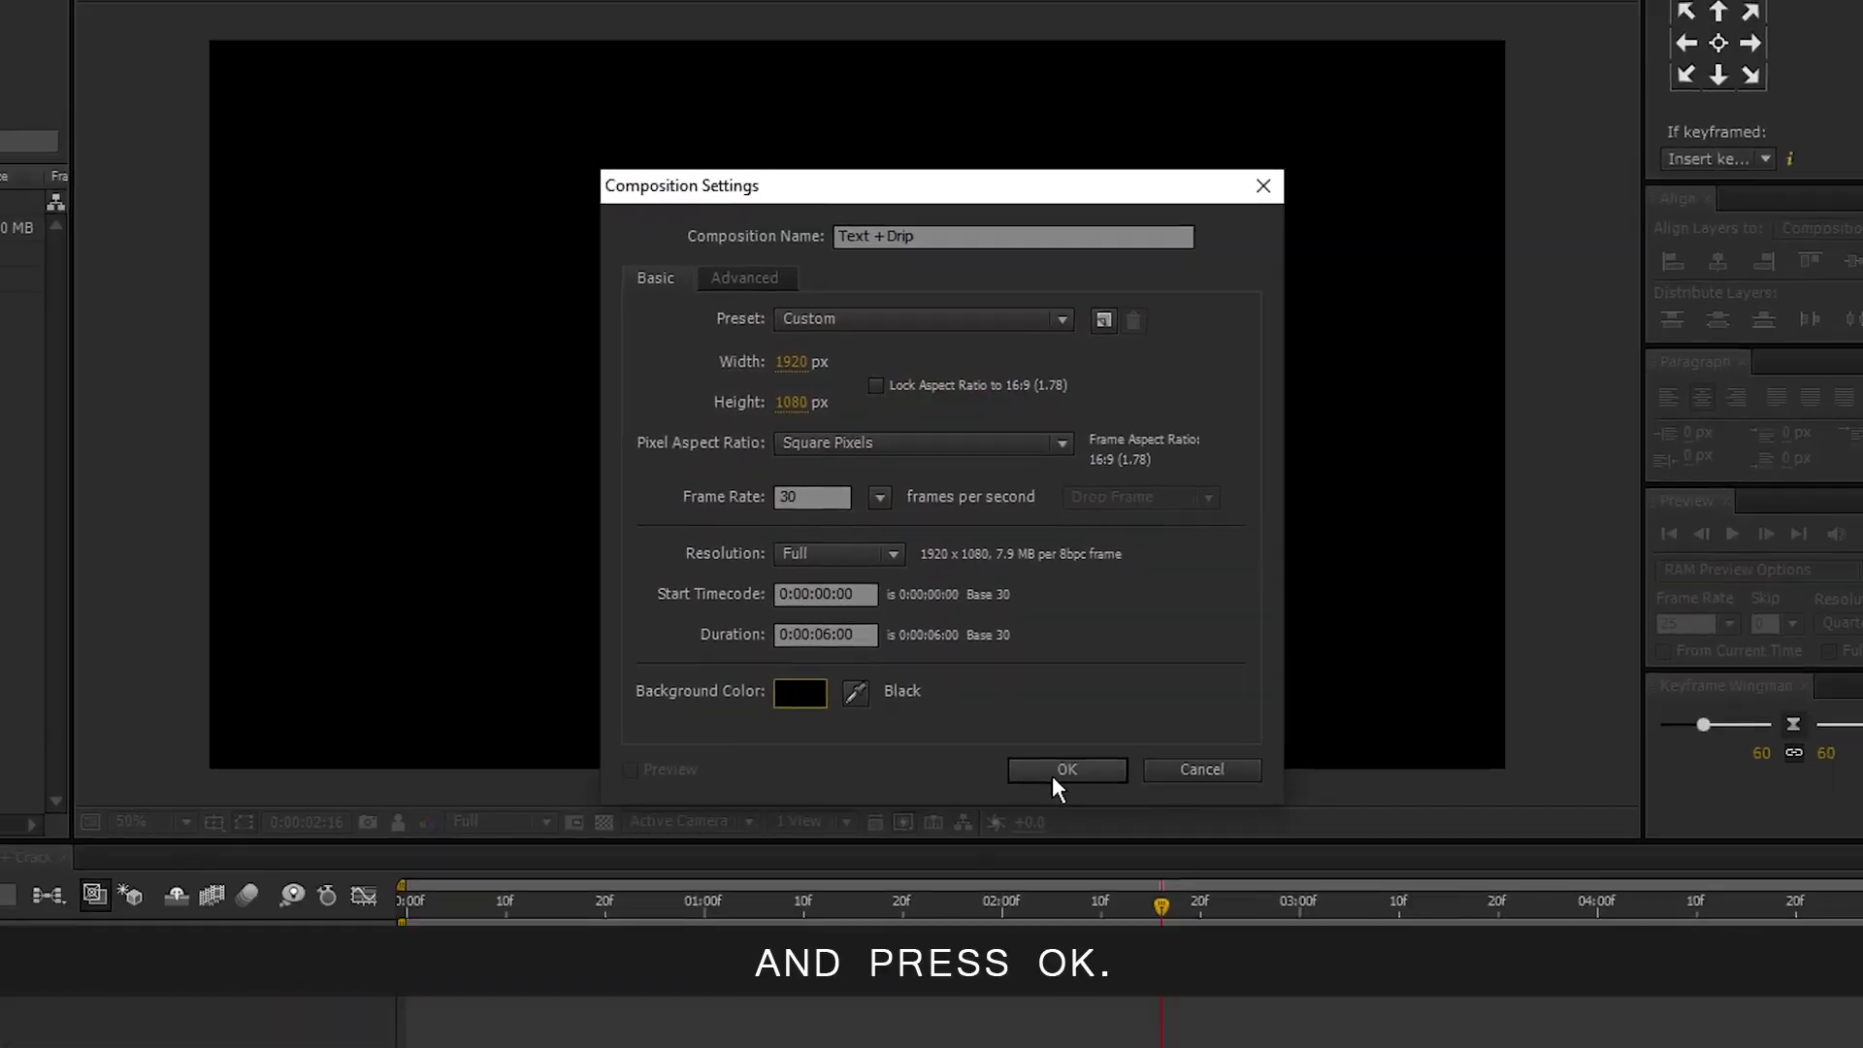
{"action": "left_click", "coordinate": [1087, 862]}
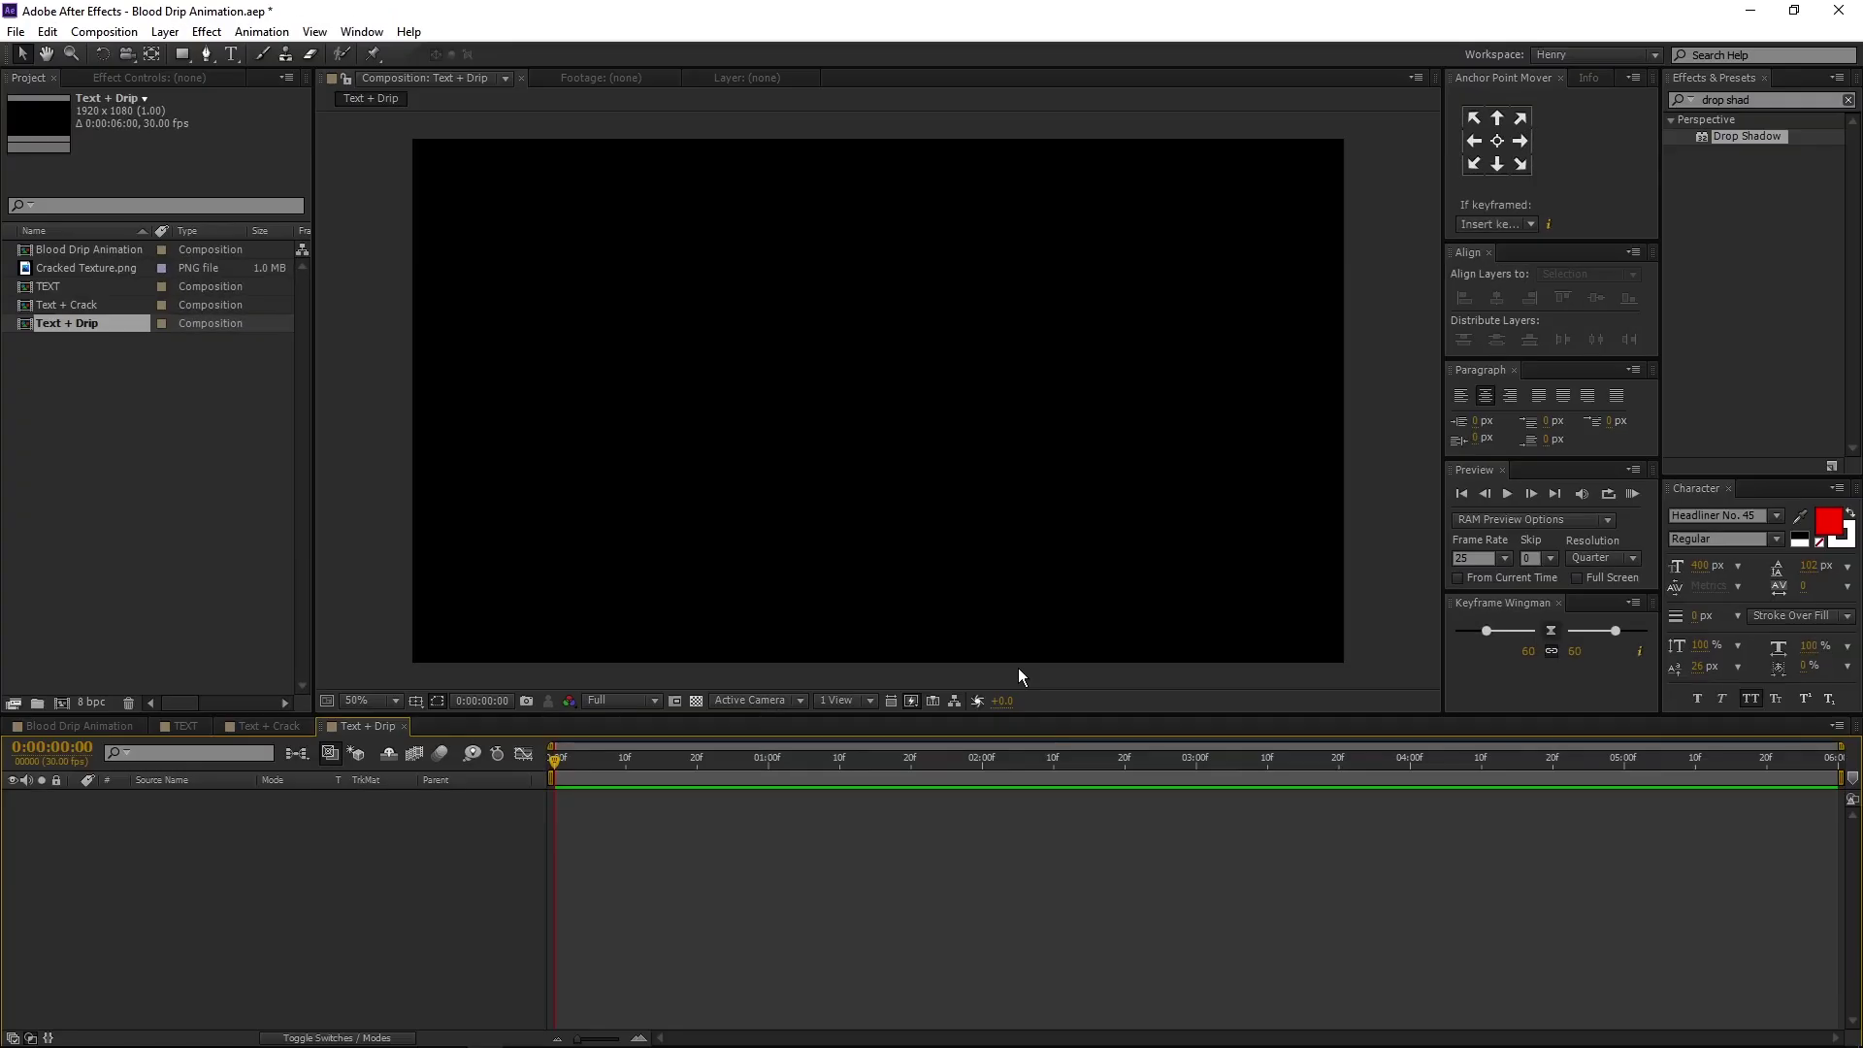
Add the Text + Crack composition as a layer in the Text + Drip composition
{"action": "left_click", "coordinate": [171, 452]}
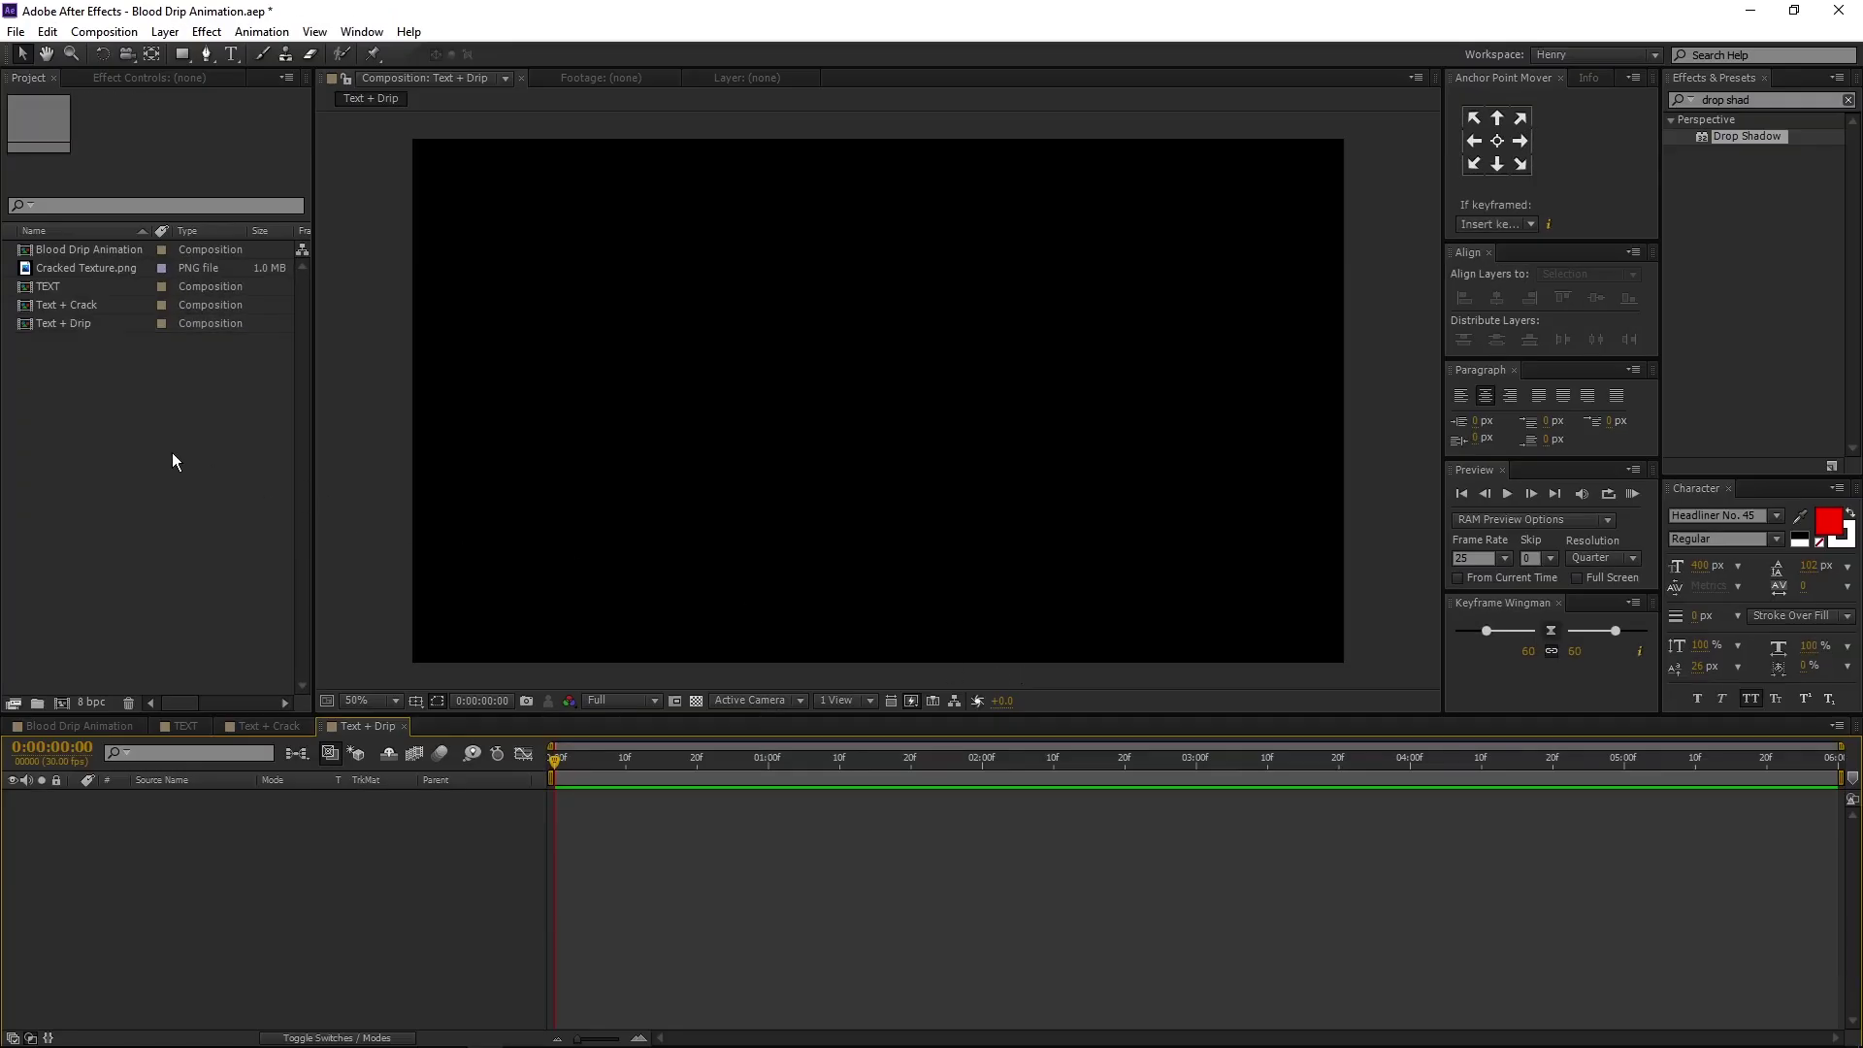
{"action": "left_click", "coordinate": [103, 303]}
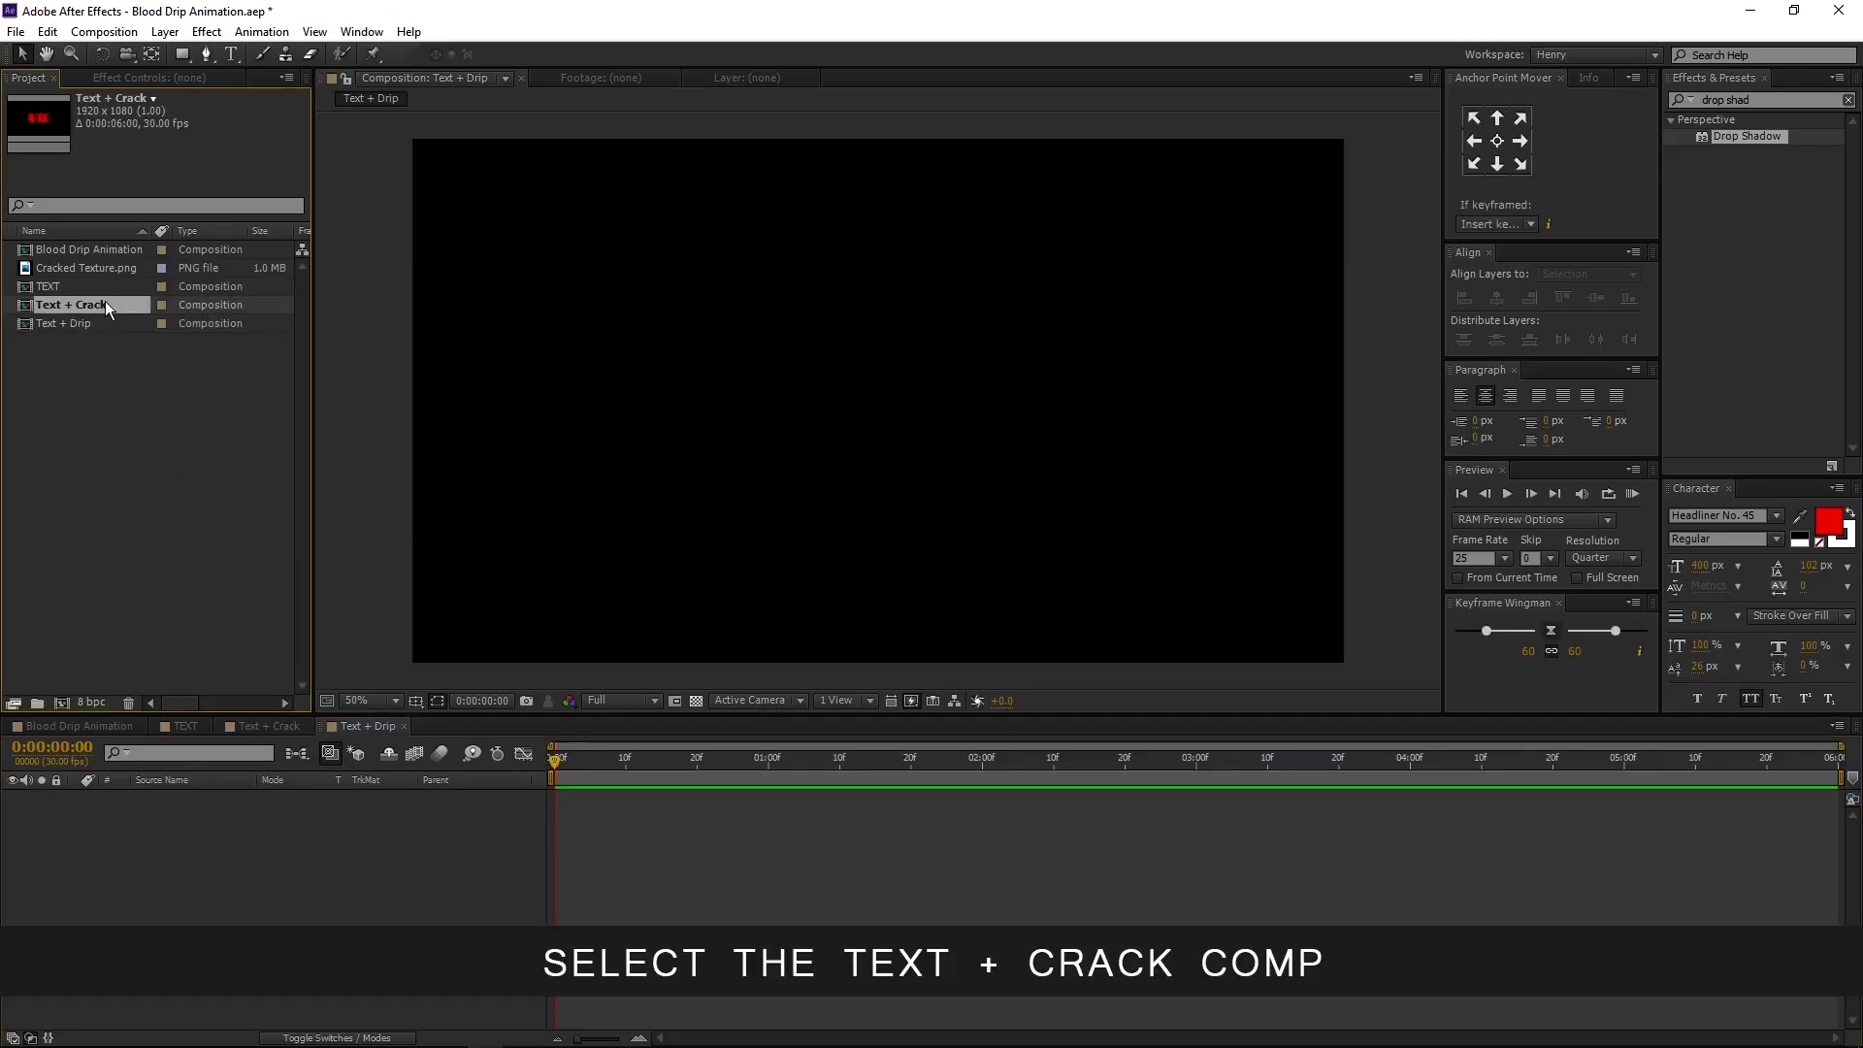
{"action": "left_click_drag", "start_coordinate": [99, 300], "coordinate": [124, 871]}
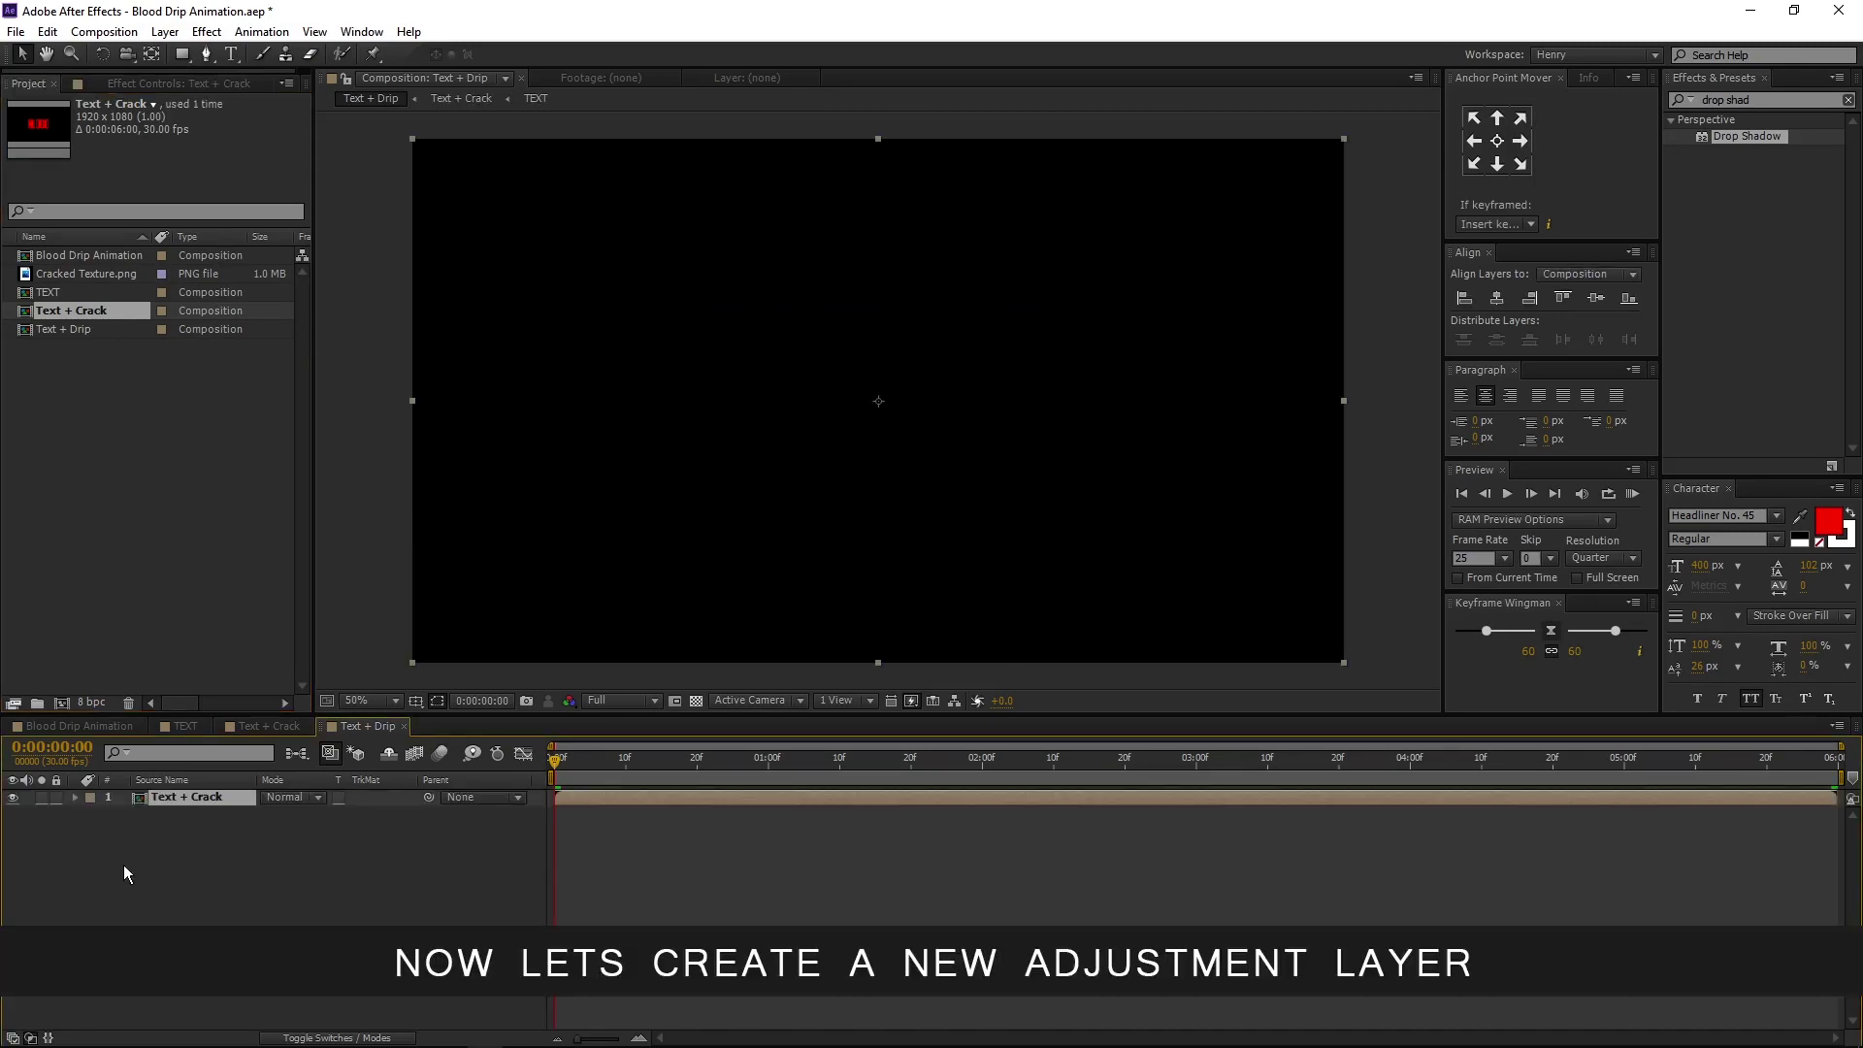
Add an adjustment layer above Text + Crack in the Text + Drip composition and rename it "Drip 1"
{"action": "right_click", "coordinate": [124, 870]}
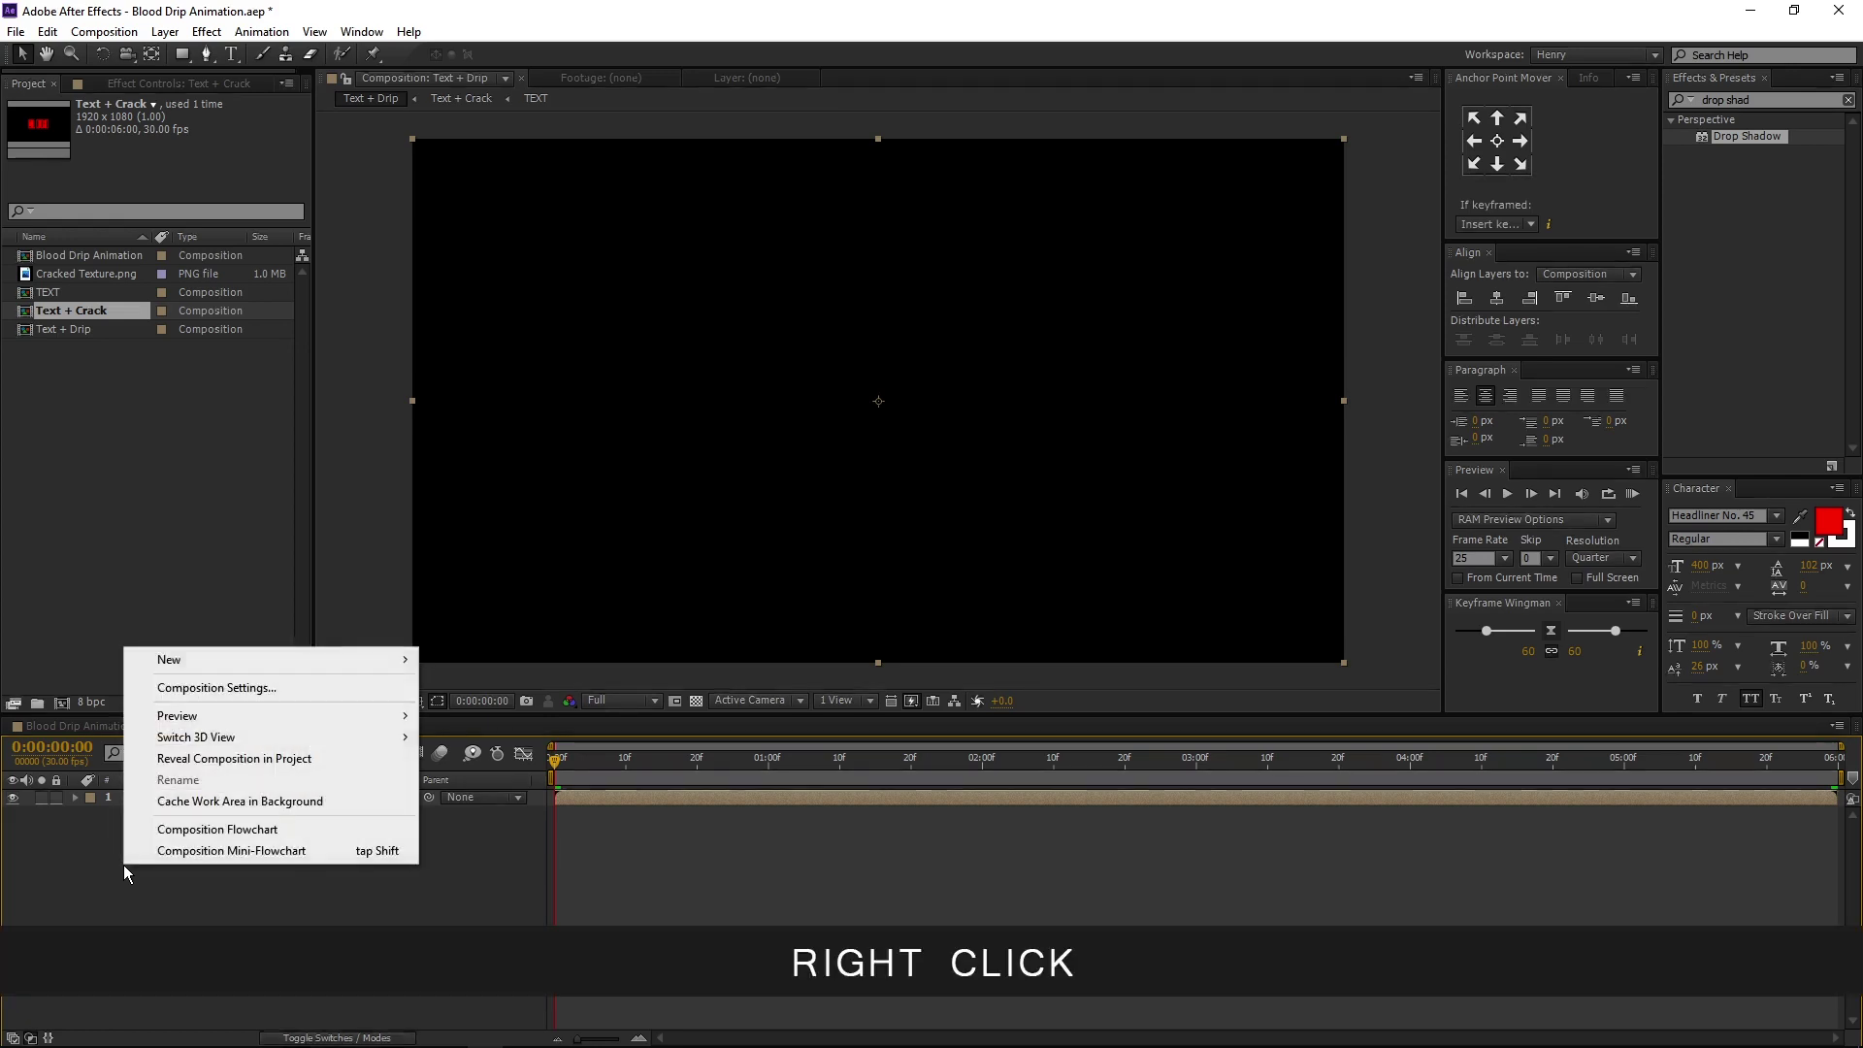
{"action": "mouse_move", "coordinate": [261, 658]}
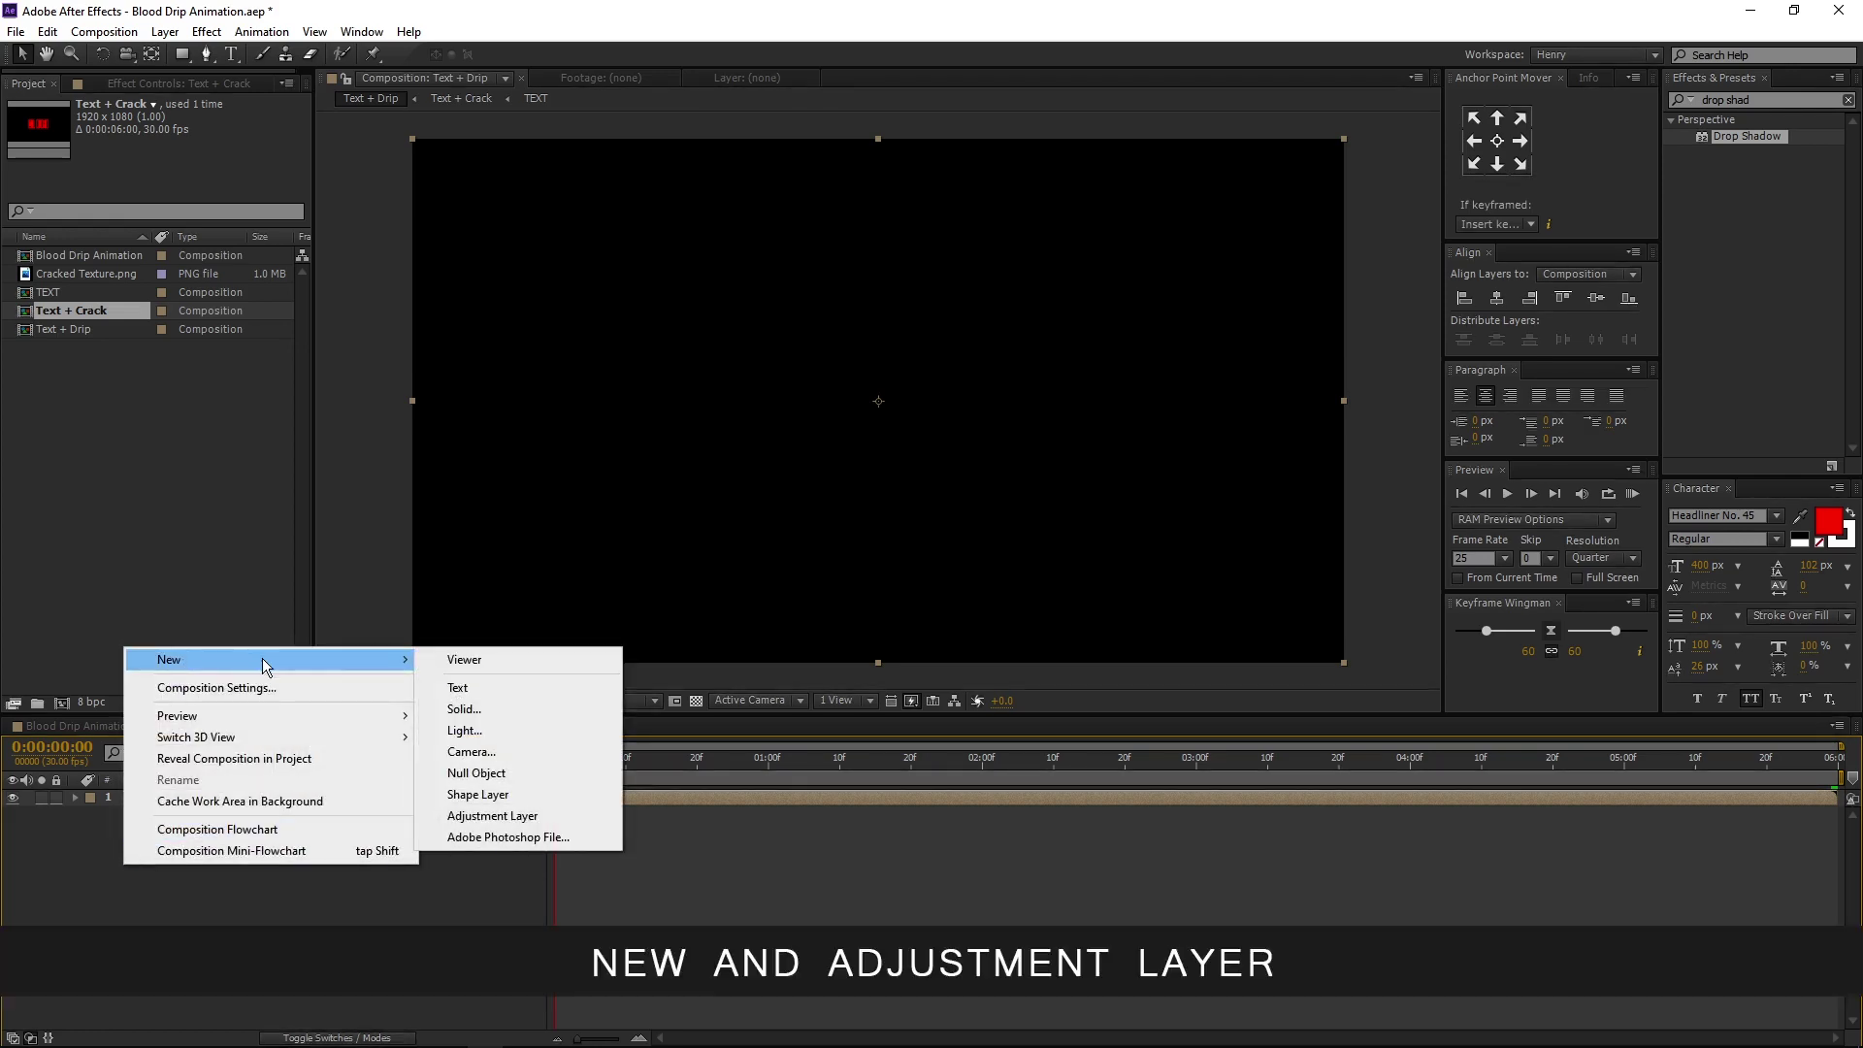
{"action": "left_click", "coordinate": [493, 816]}
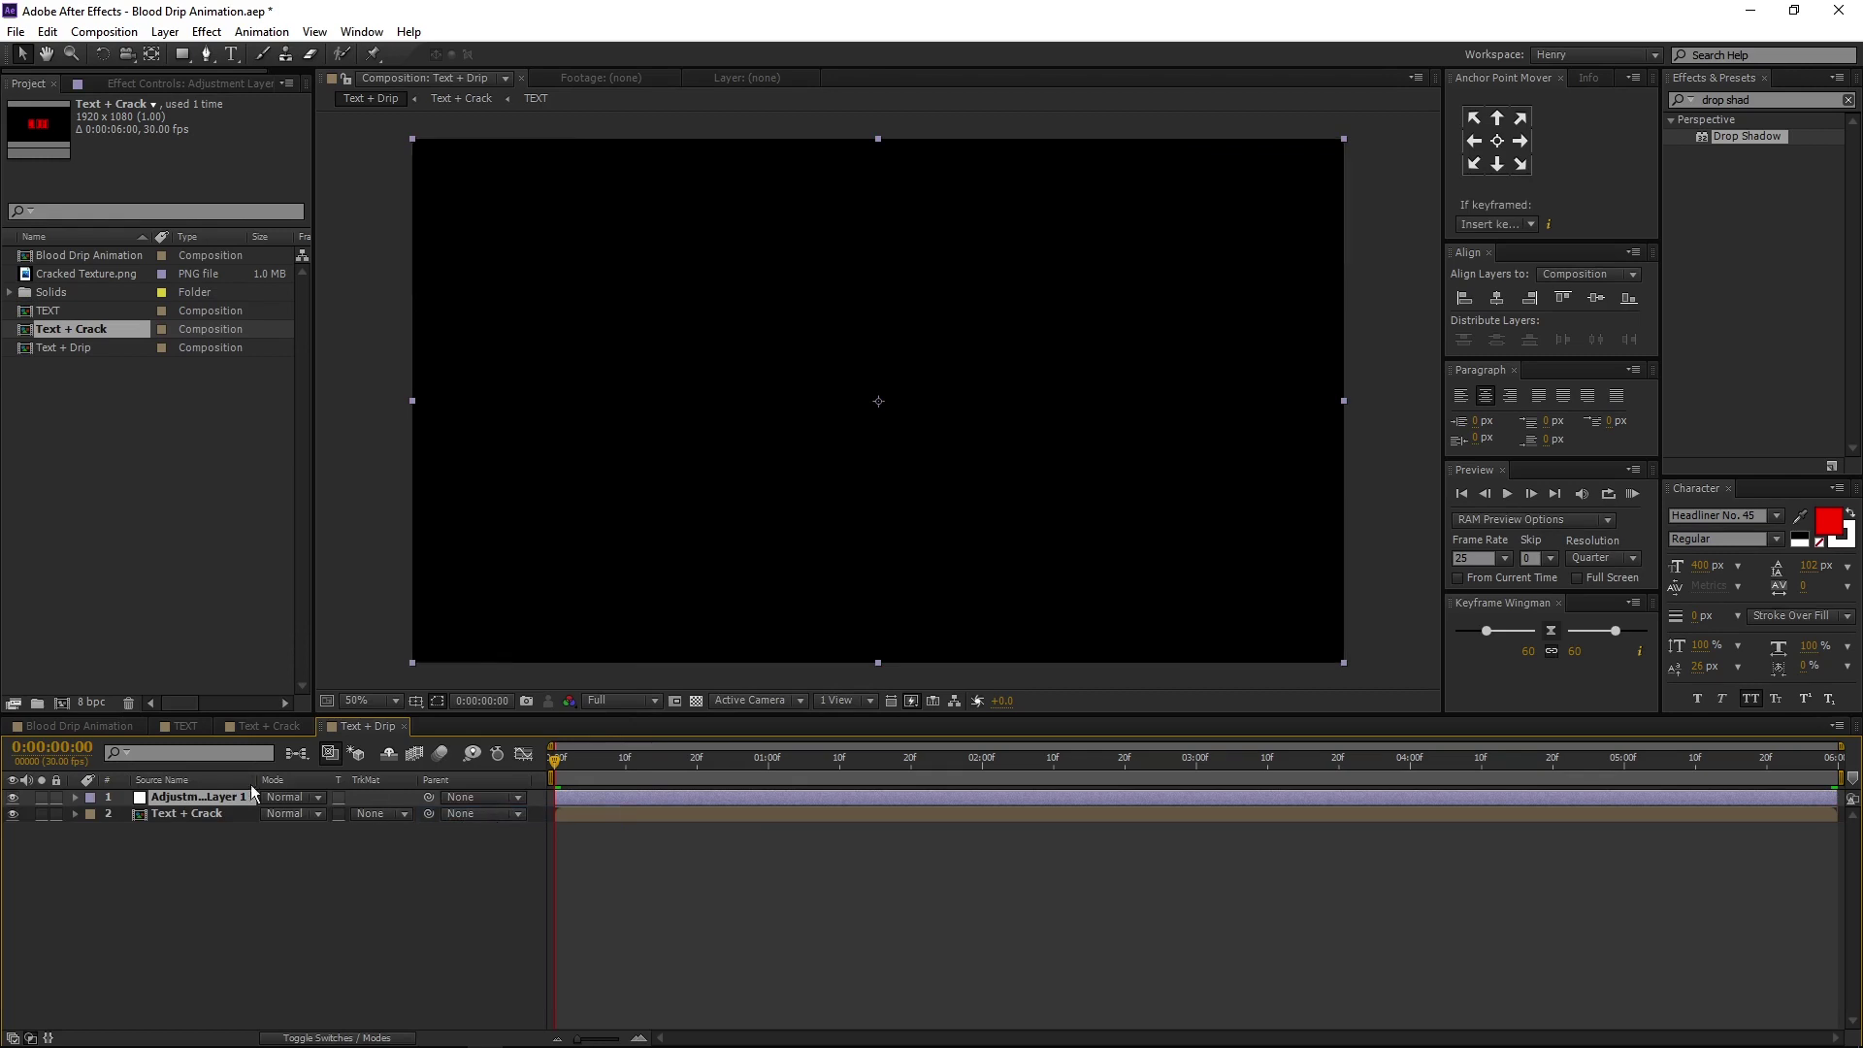
{"action": "right_click", "coordinate": [214, 797]}
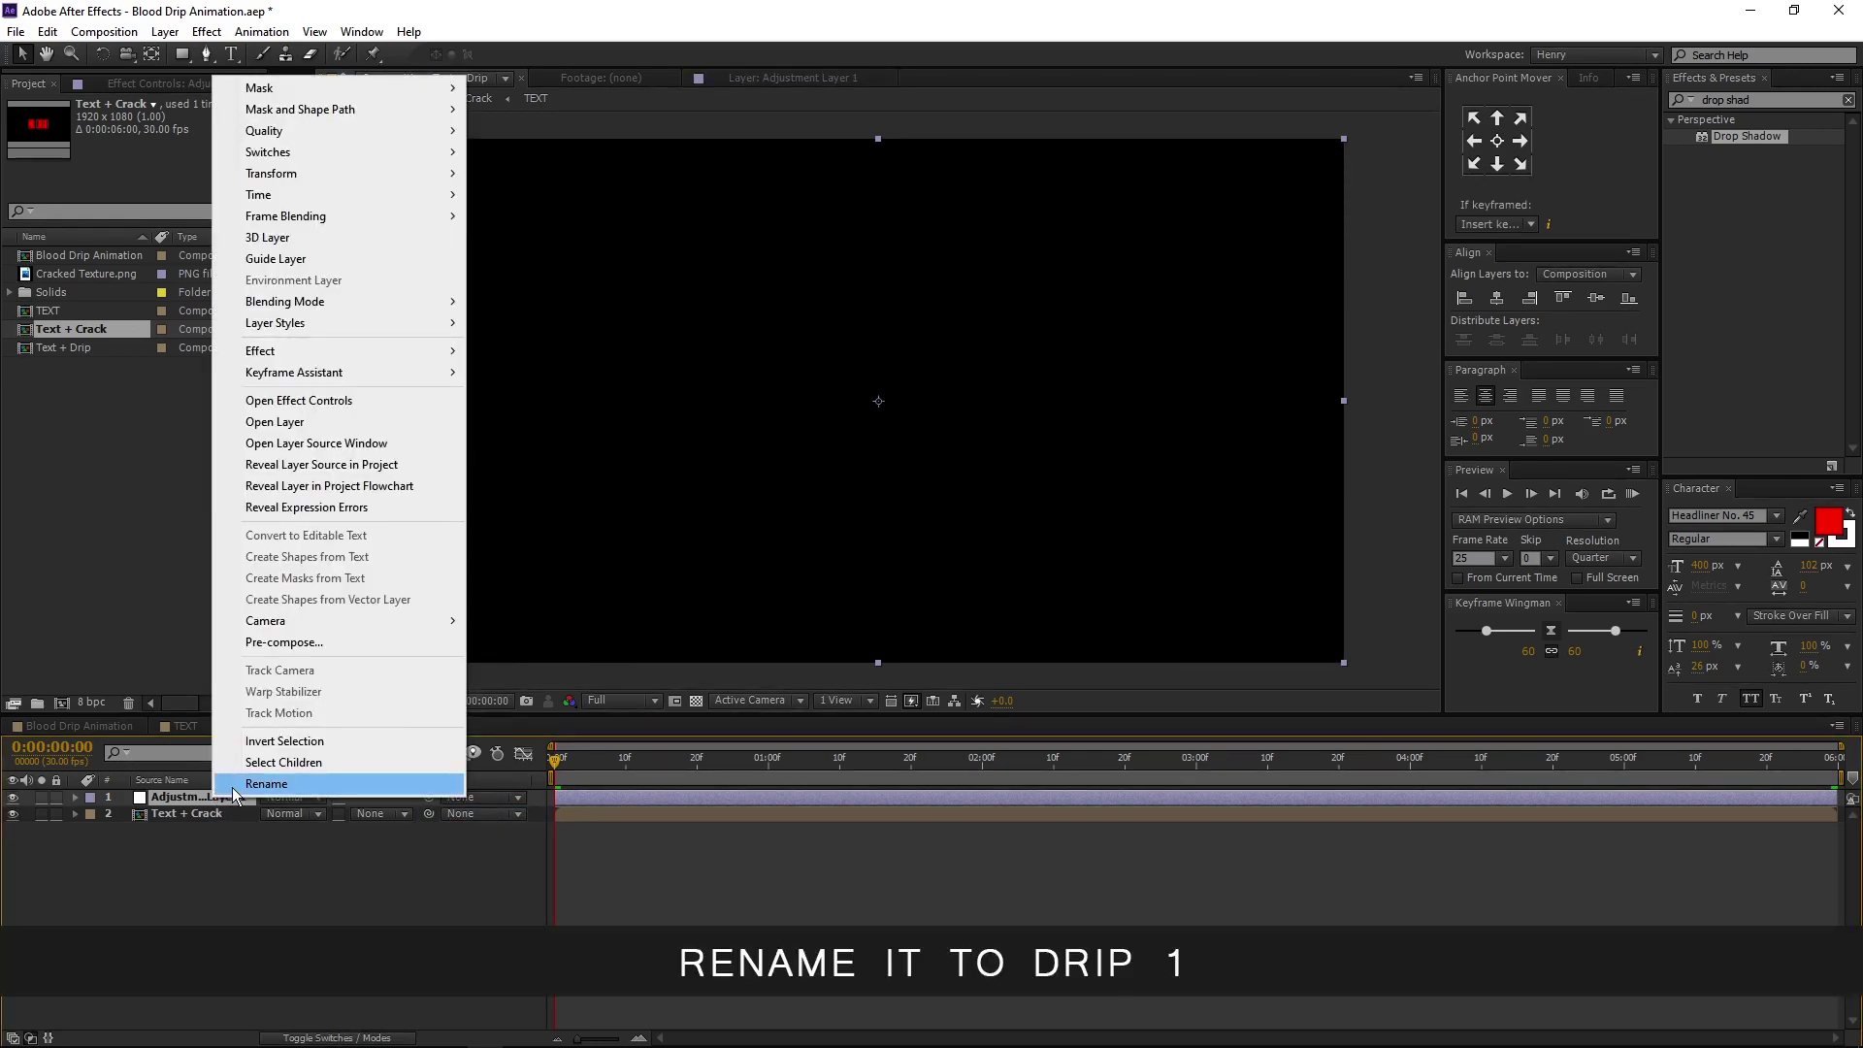
{"action": "left_click", "coordinate": [233, 786]}
{"action": "type", "text": "Drip 1"}
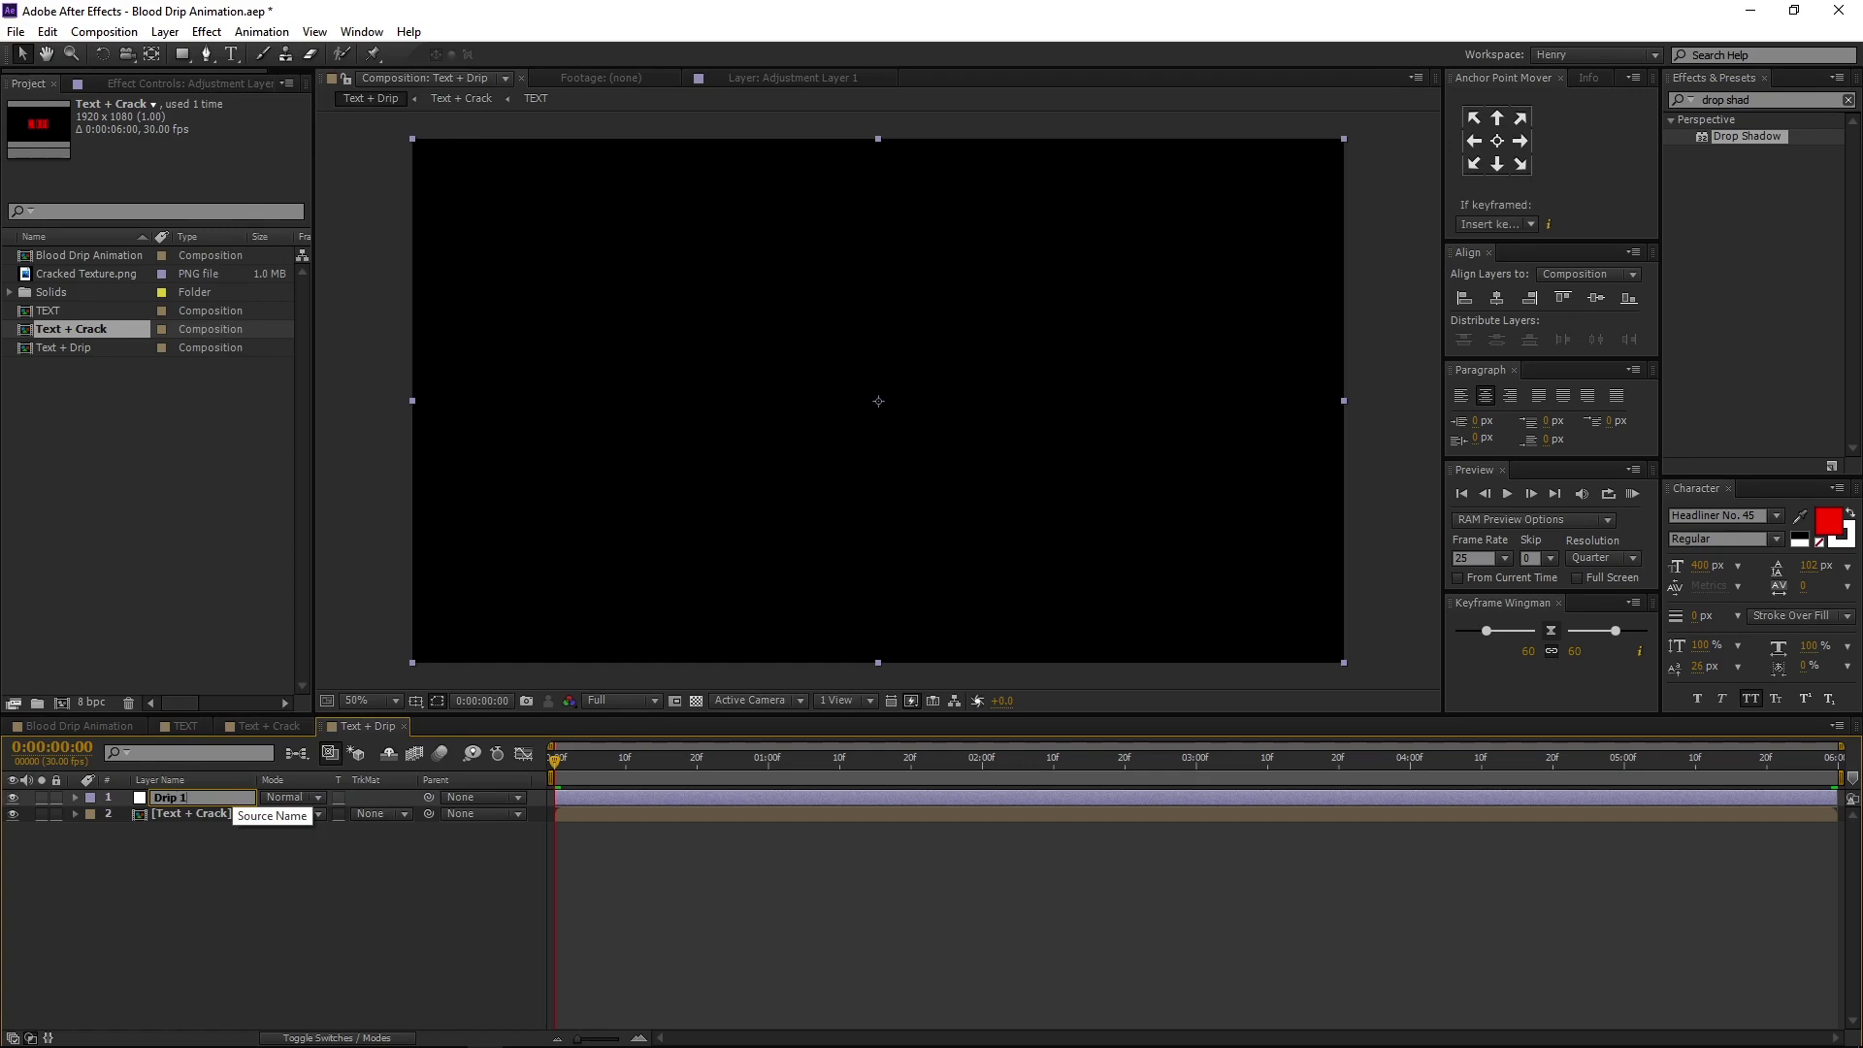
{"action": "key", "text": "Return"}
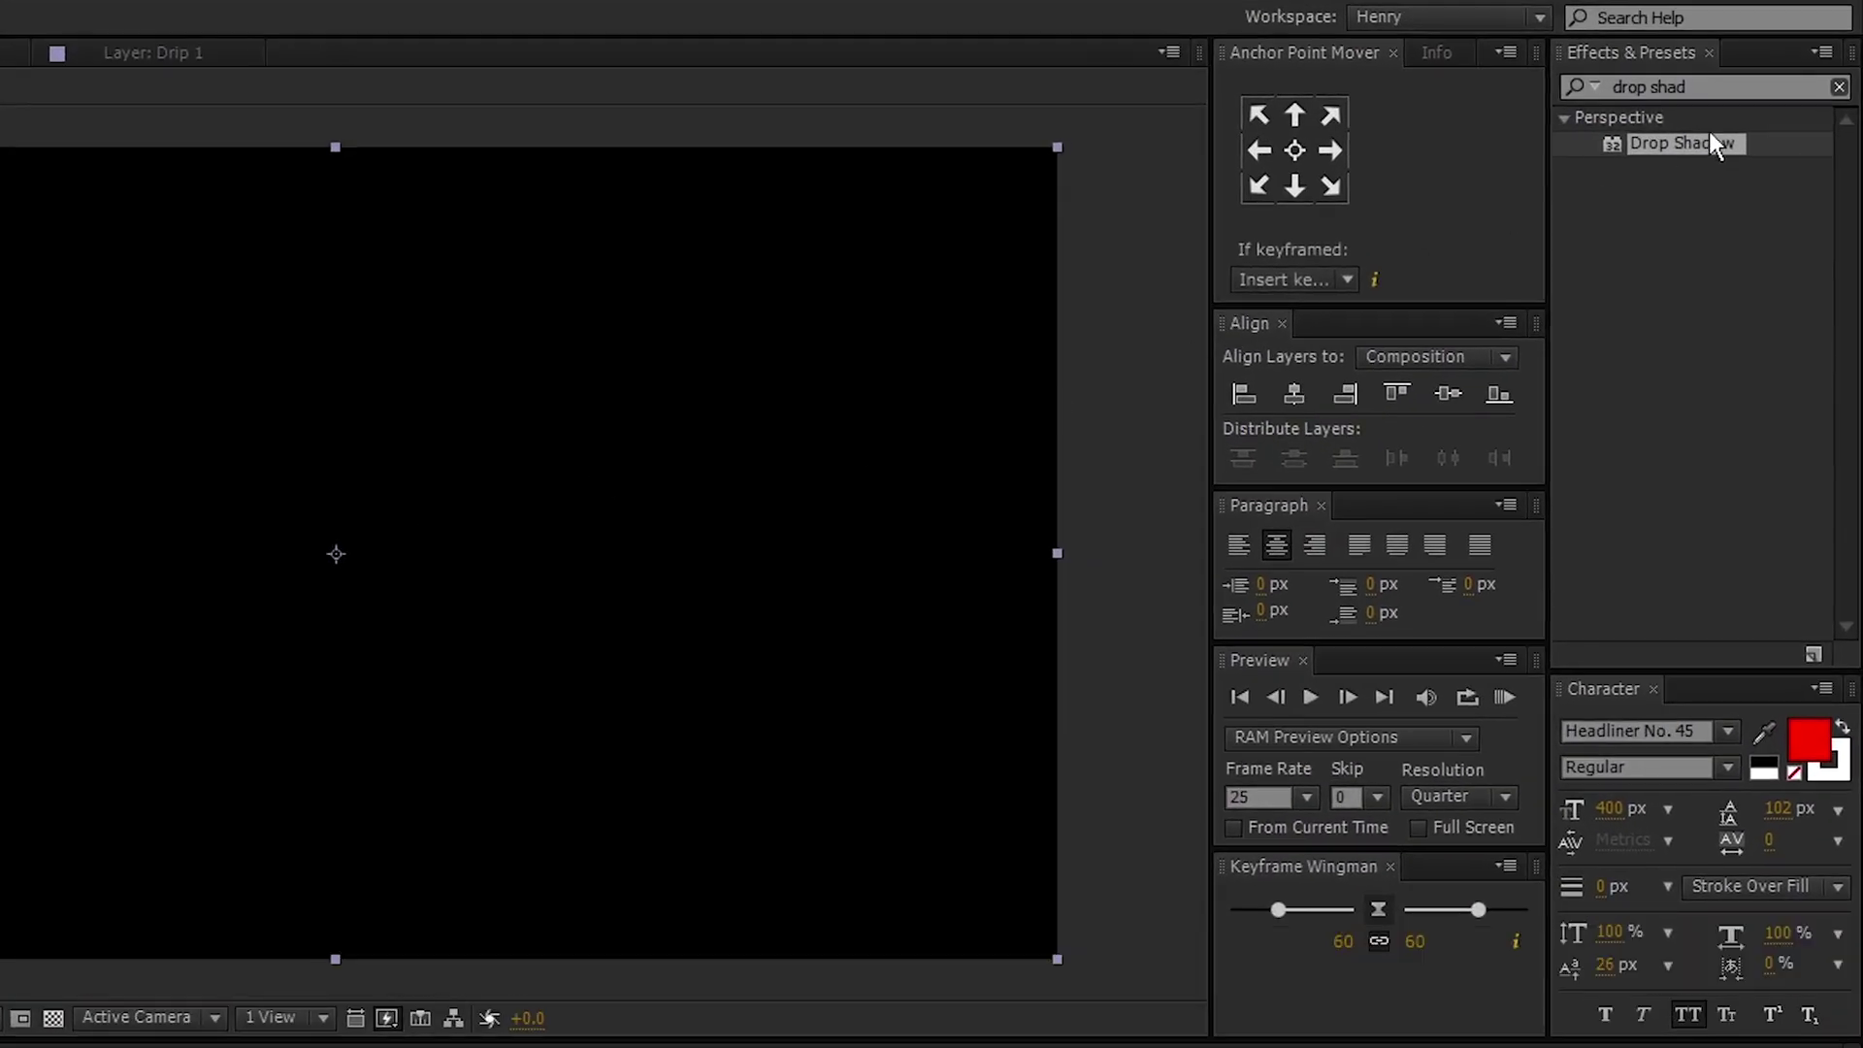
Find the CC Smear effect and apply it to the Drip 1 adjustment layer
{"action": "left_click", "coordinate": [1838, 86]}
{"action": "type", "text": "cc s"}
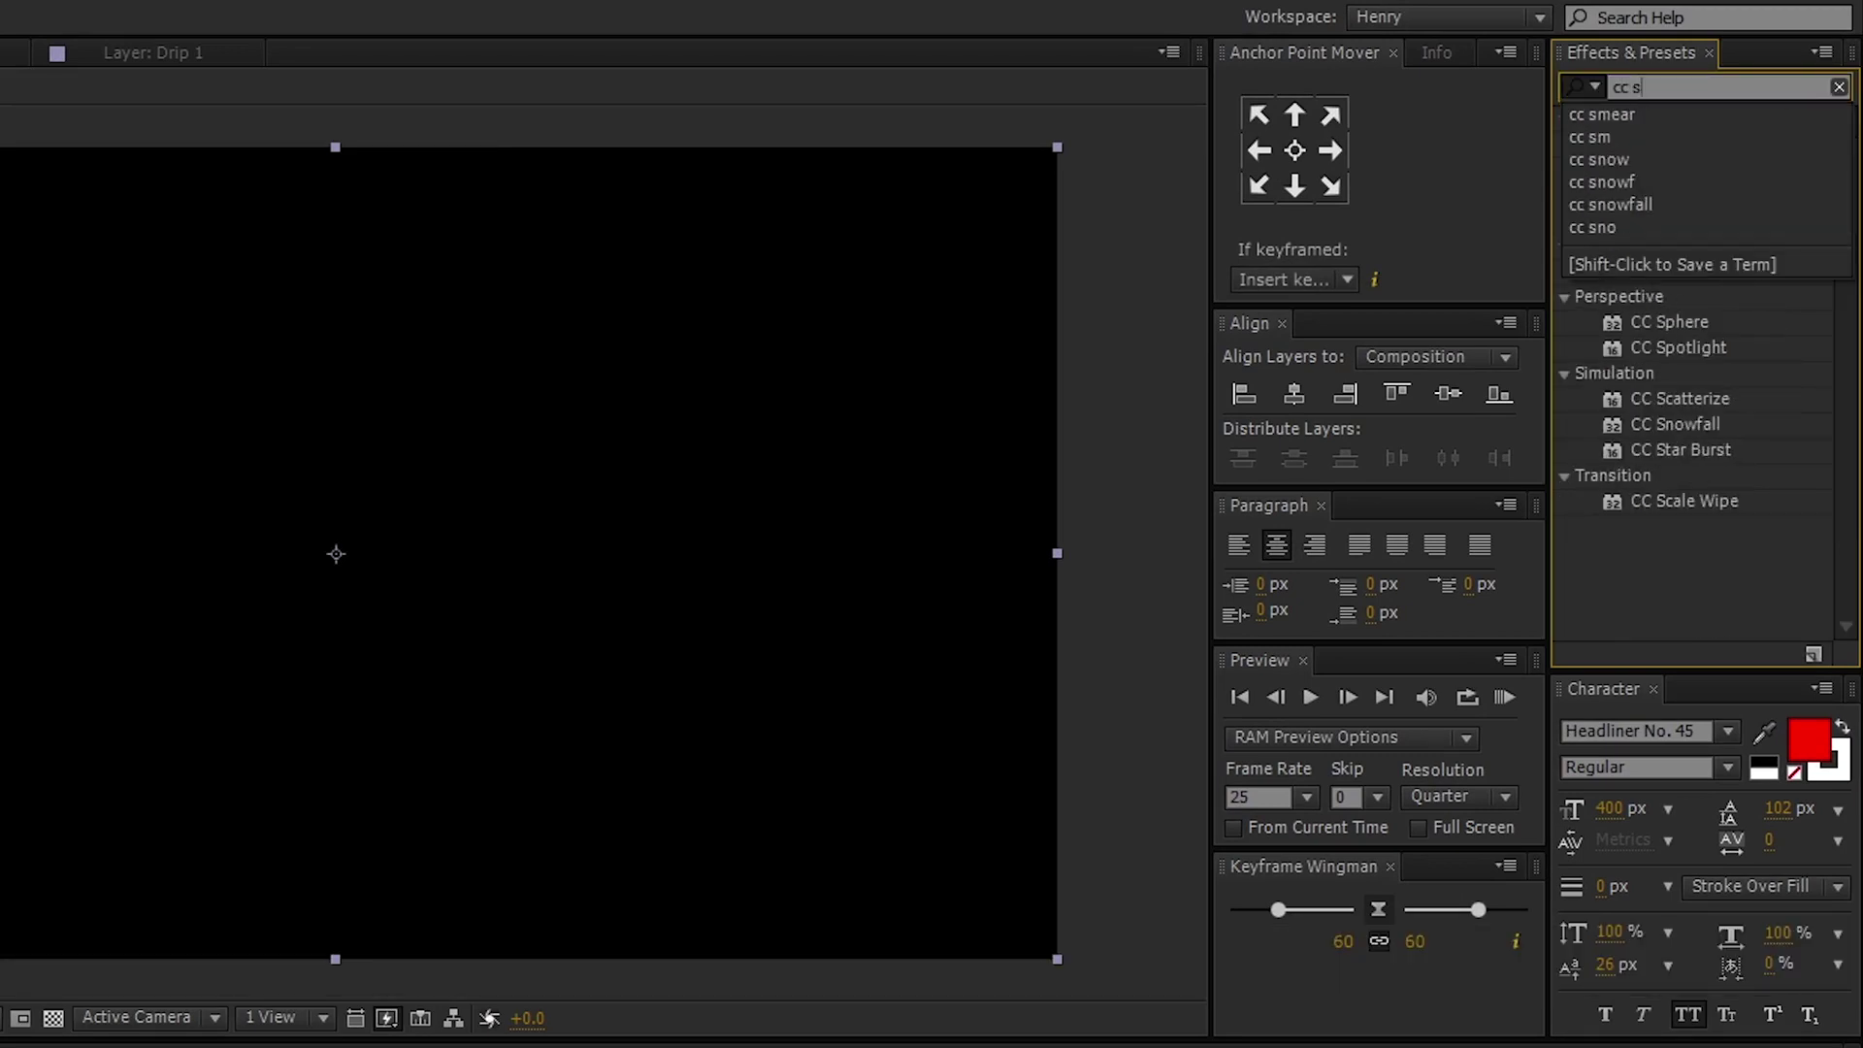
{"action": "type", "text": "mear"}
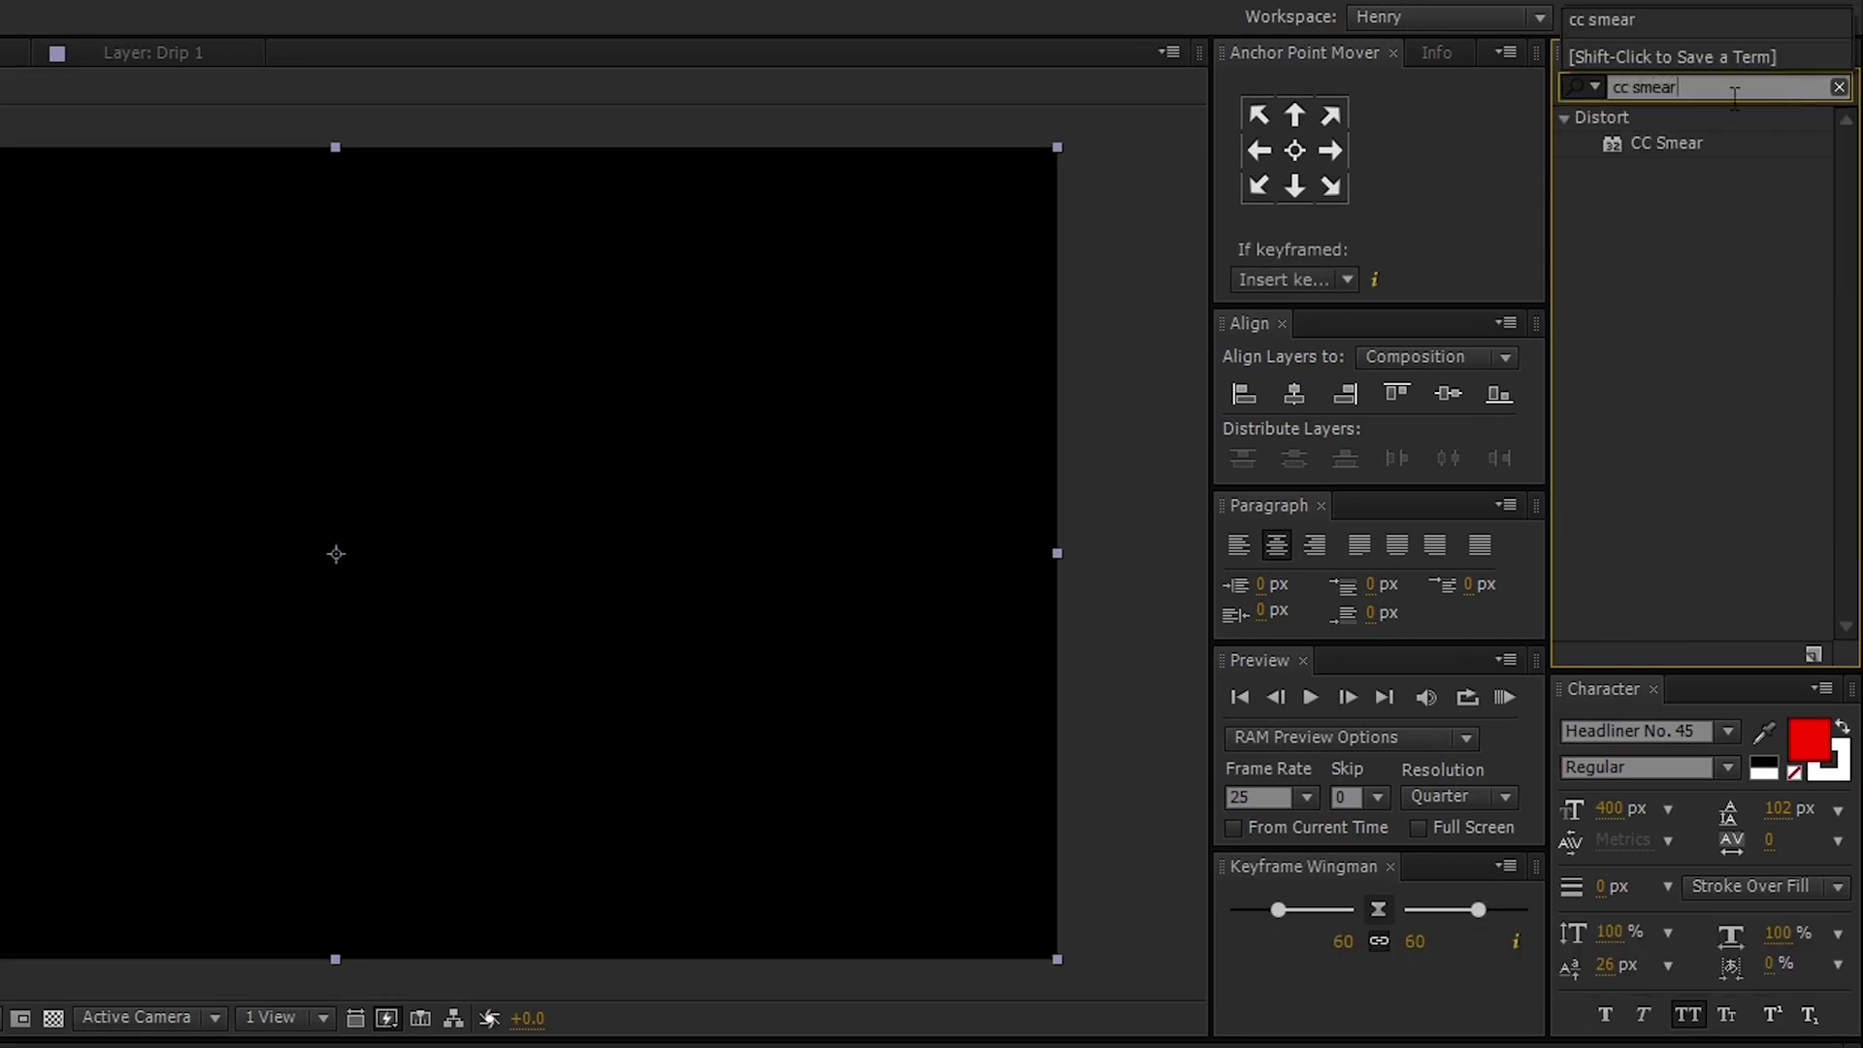
{"action": "left_click", "coordinate": [1688, 142]}
{"action": "mouse_move", "coordinate": [1728, 142]}
{"action": "left_mouse_down"}
{"action": "mouse_move", "coordinate": [774, 733]}
{"action": "mouse_move", "coordinate": [207, 795]}
{"action": "left_mouse_up"}
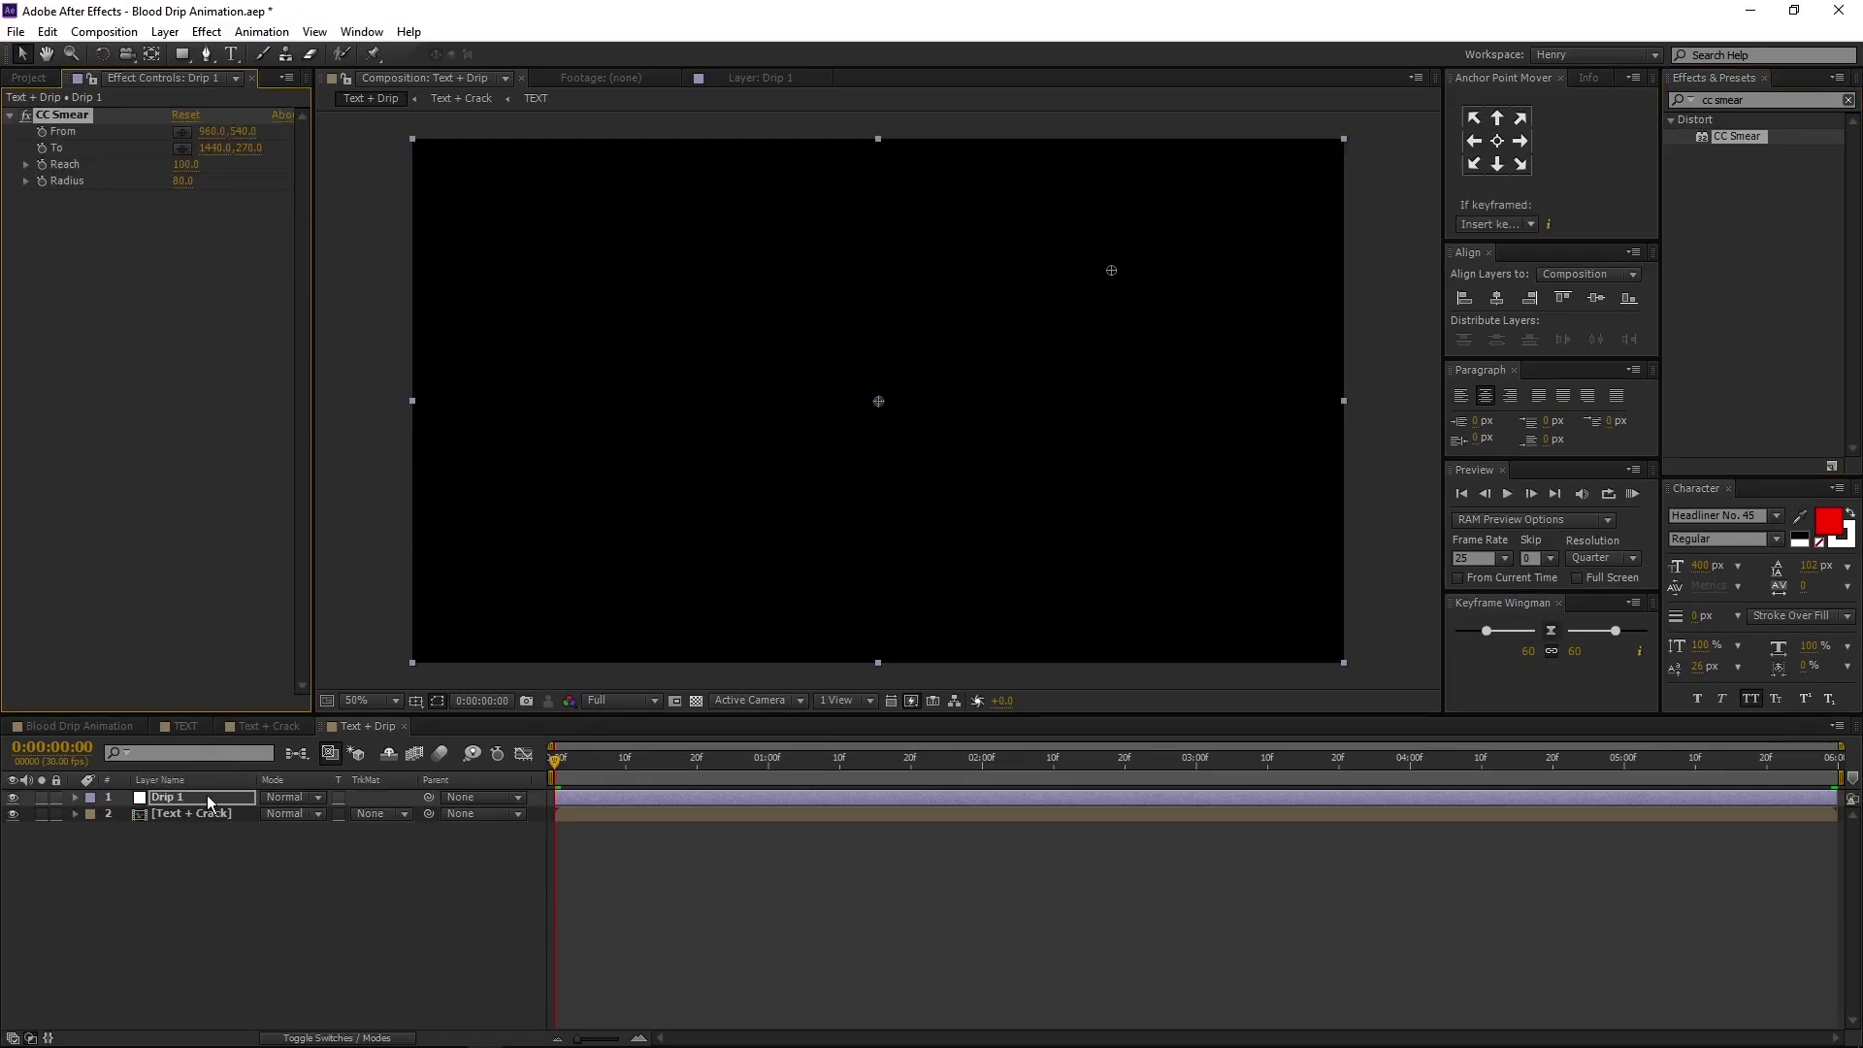
Scrub to 0:00:01:23 and set the Radius of Drip 1's CC Smear effect to 0
{"action": "mouse_move", "coordinate": [670, 768]}
{"action": "left_mouse_down"}
{"action": "mouse_move", "coordinate": [1106, 771]}
{"action": "mouse_move", "coordinate": [933, 774]}
{"action": "left_mouse_up"}
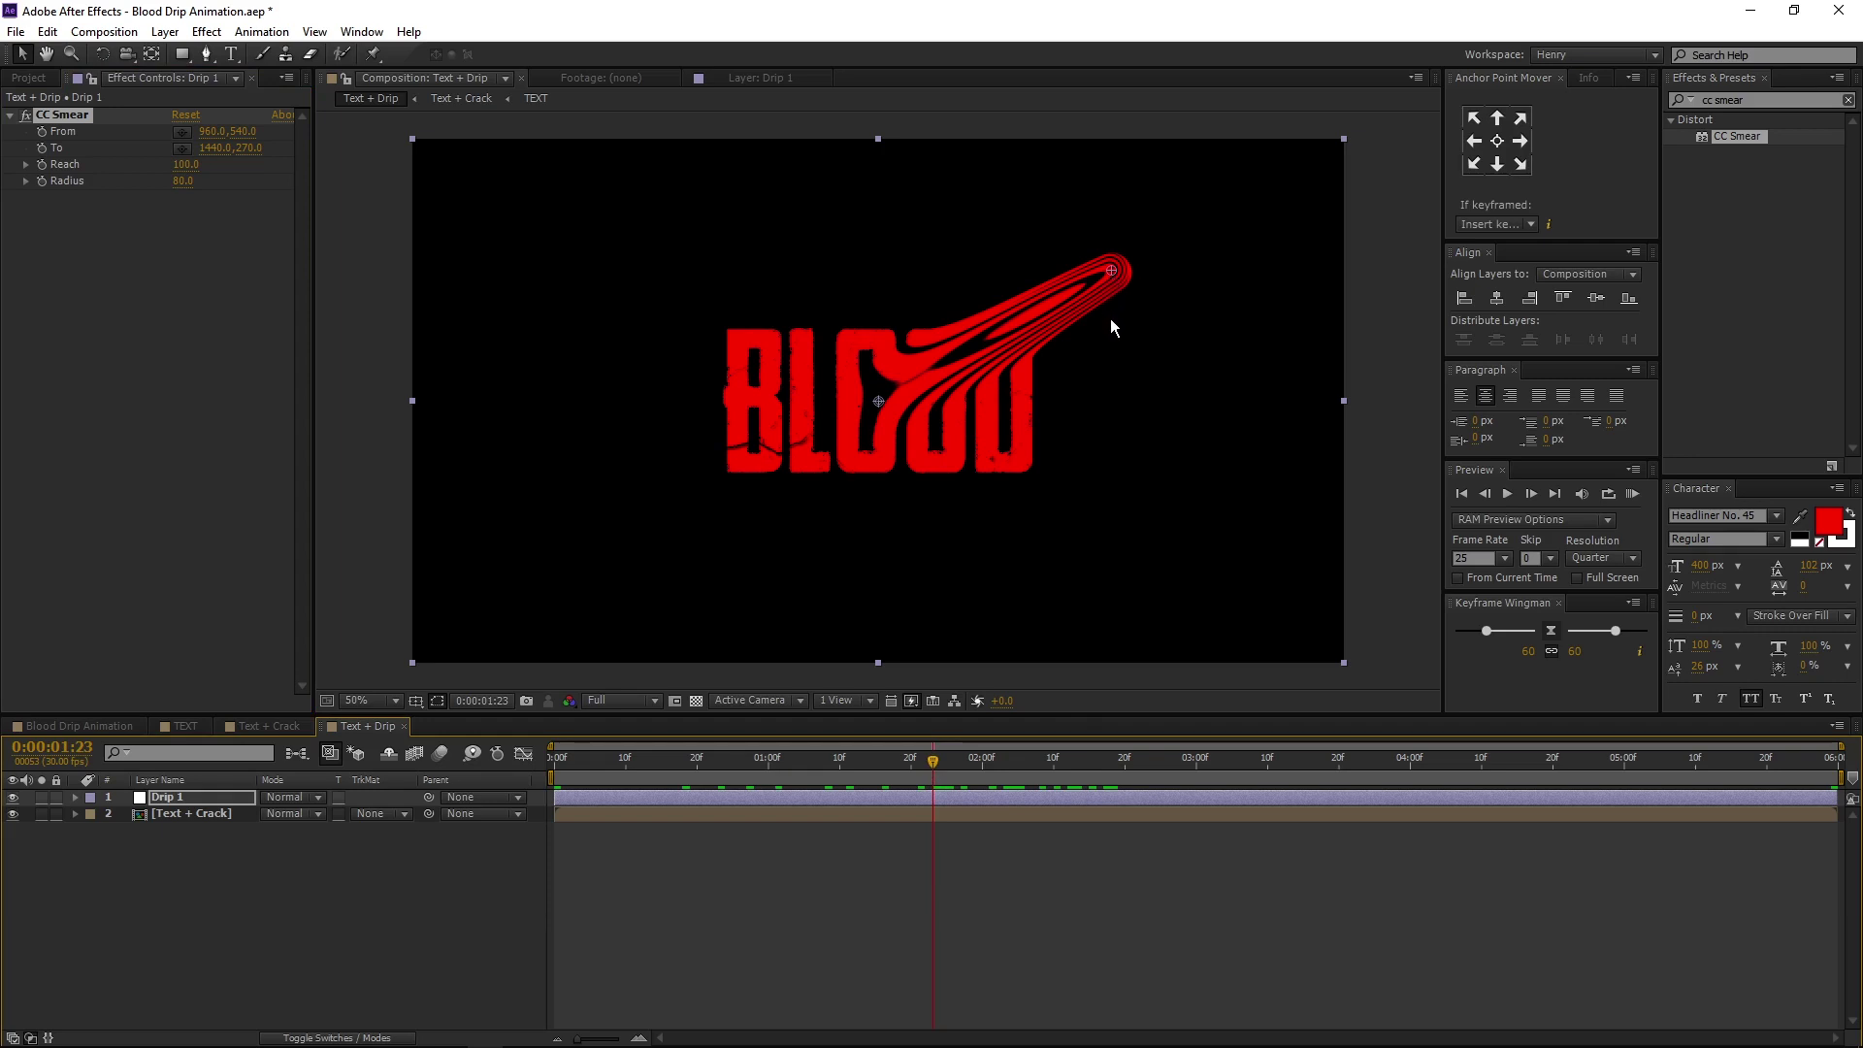
{"action": "left_click", "coordinate": [194, 798]}
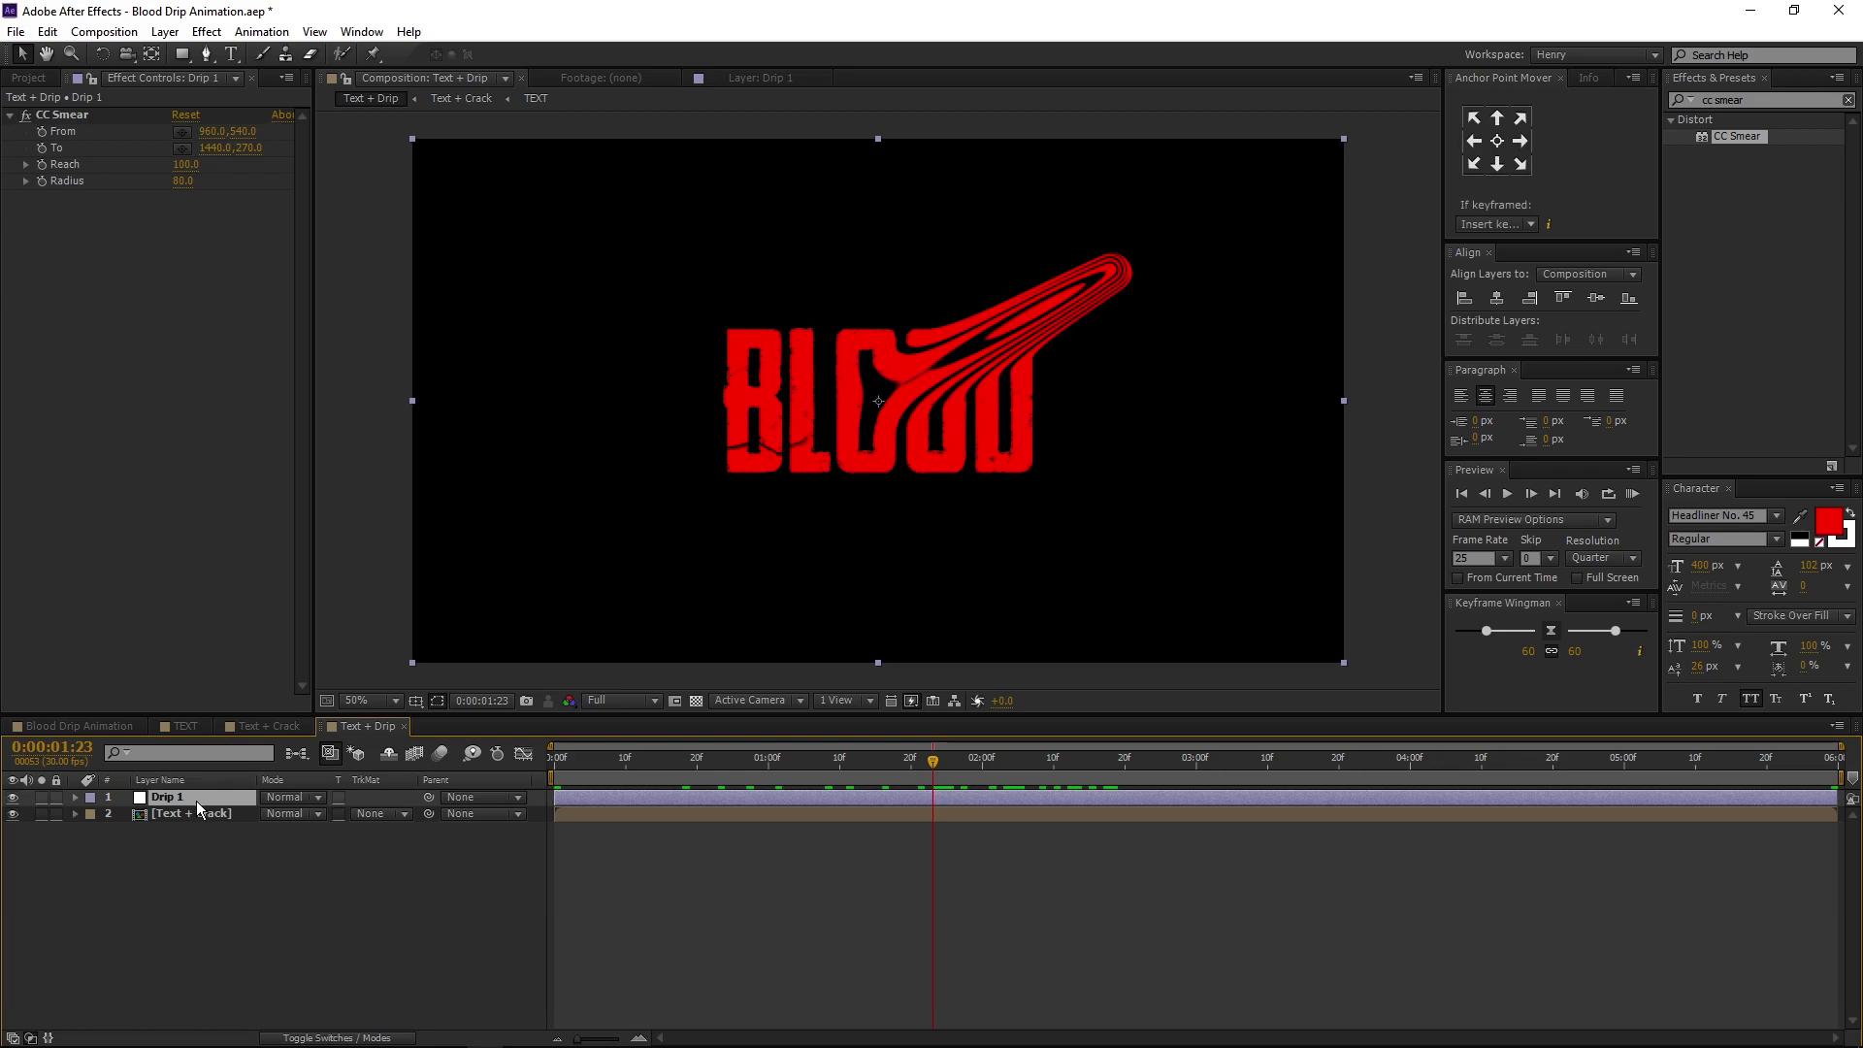
{"action": "left_click", "coordinate": [64, 115]}
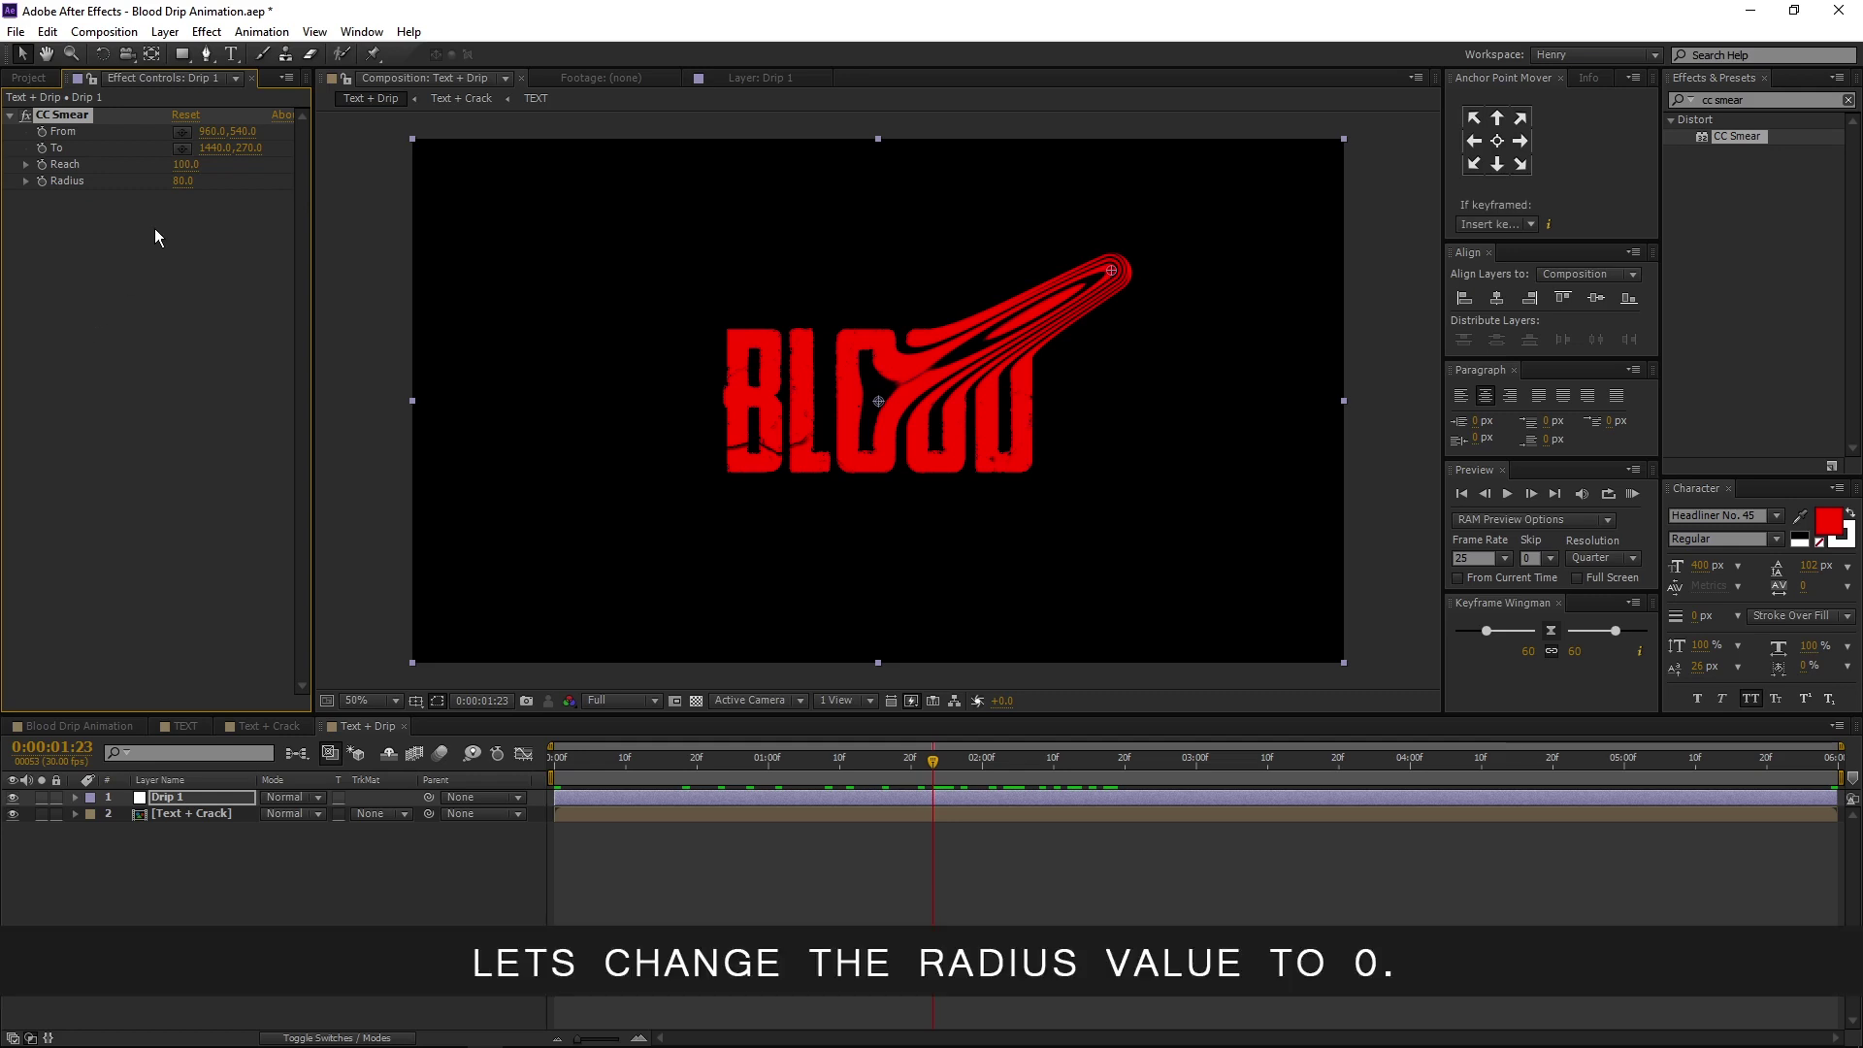
{"action": "left_click", "coordinate": [180, 188]}
{"action": "type", "text": "0"}
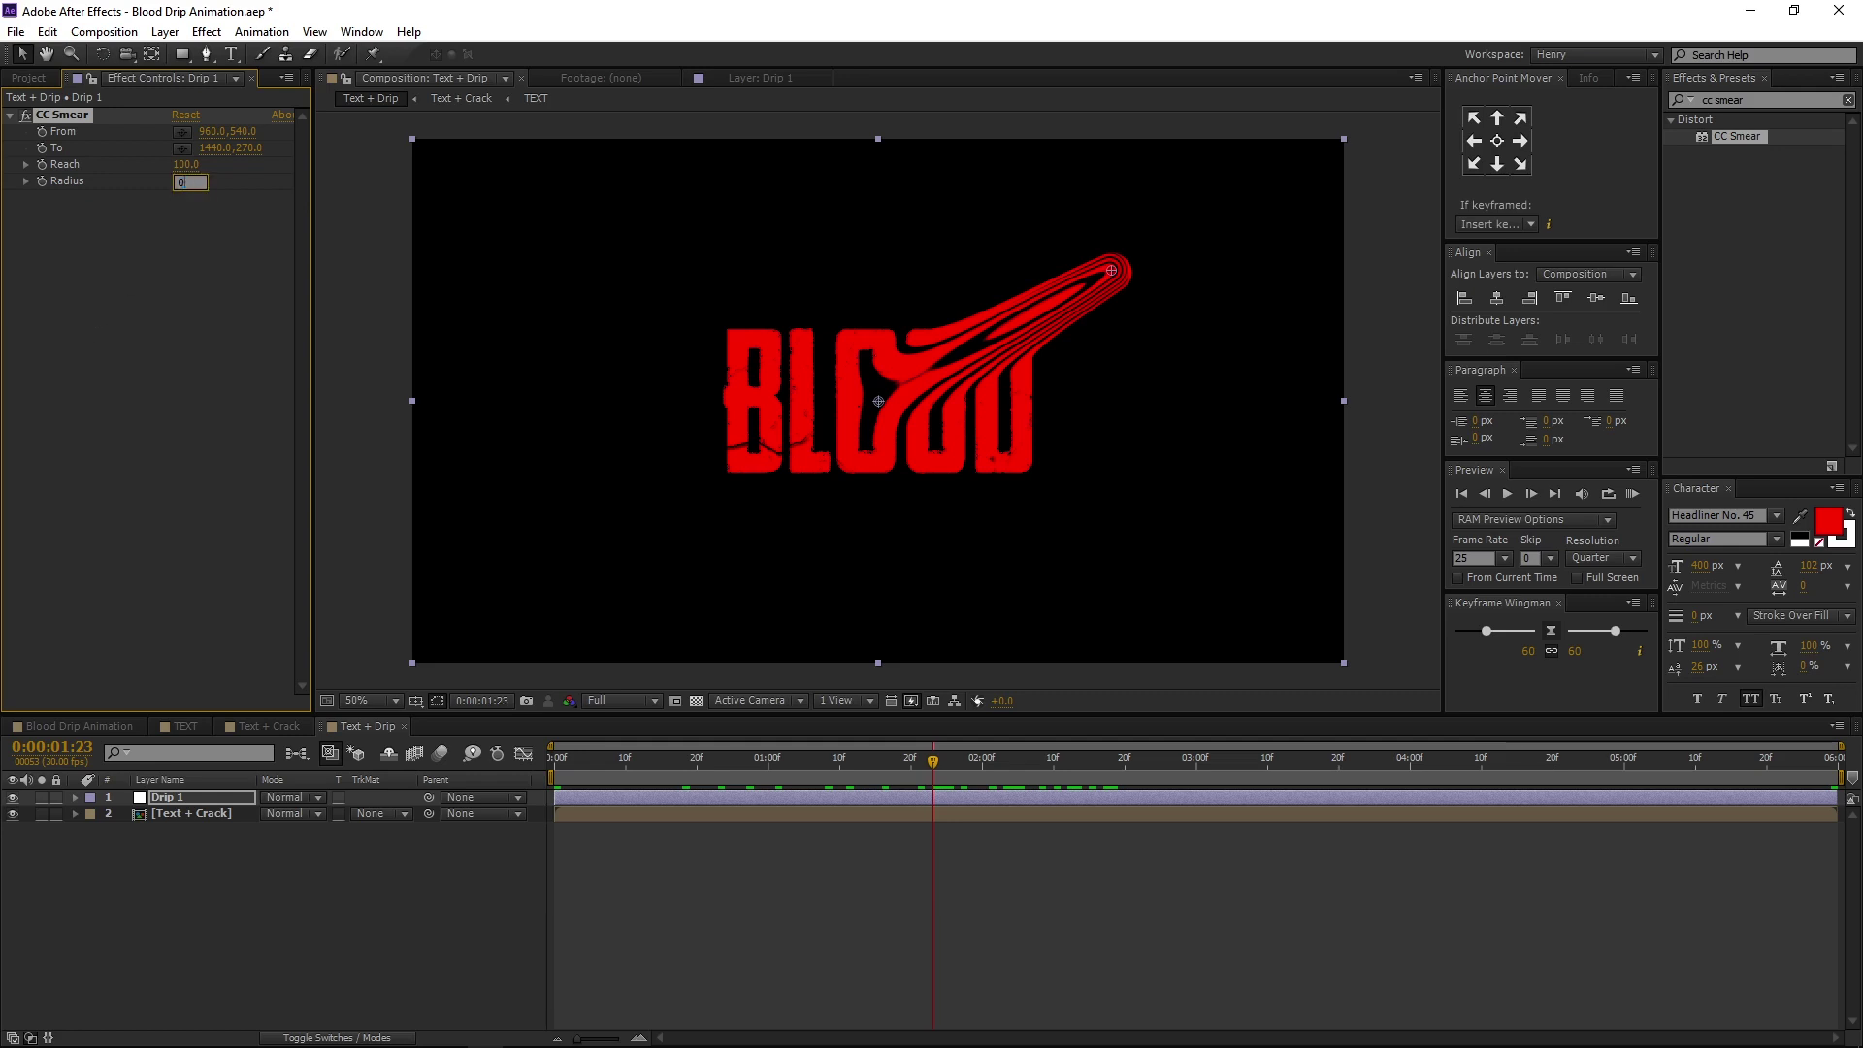
{"action": "key", "text": "Return"}
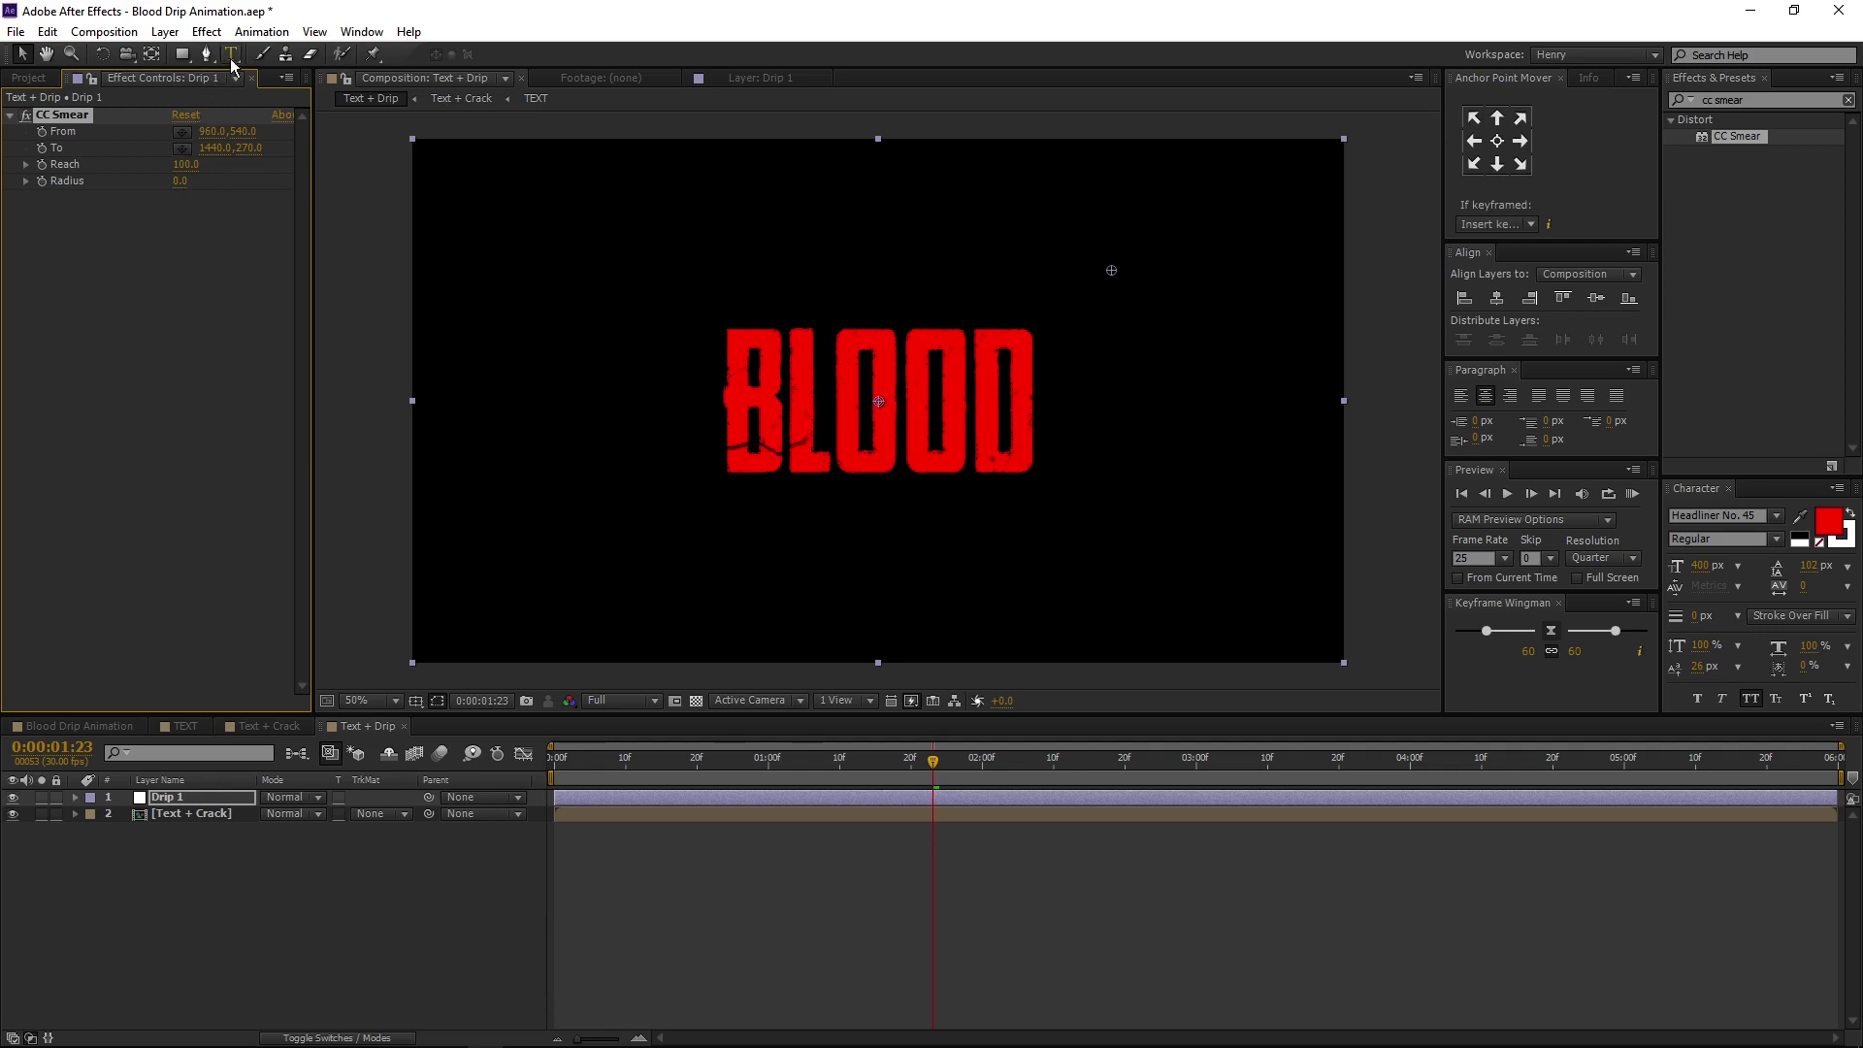
Show the rulers and place a horizontal guide just below BLOOD and a vertical guide through the stem of the B
{"action": "left_click", "coordinate": [312, 33]}
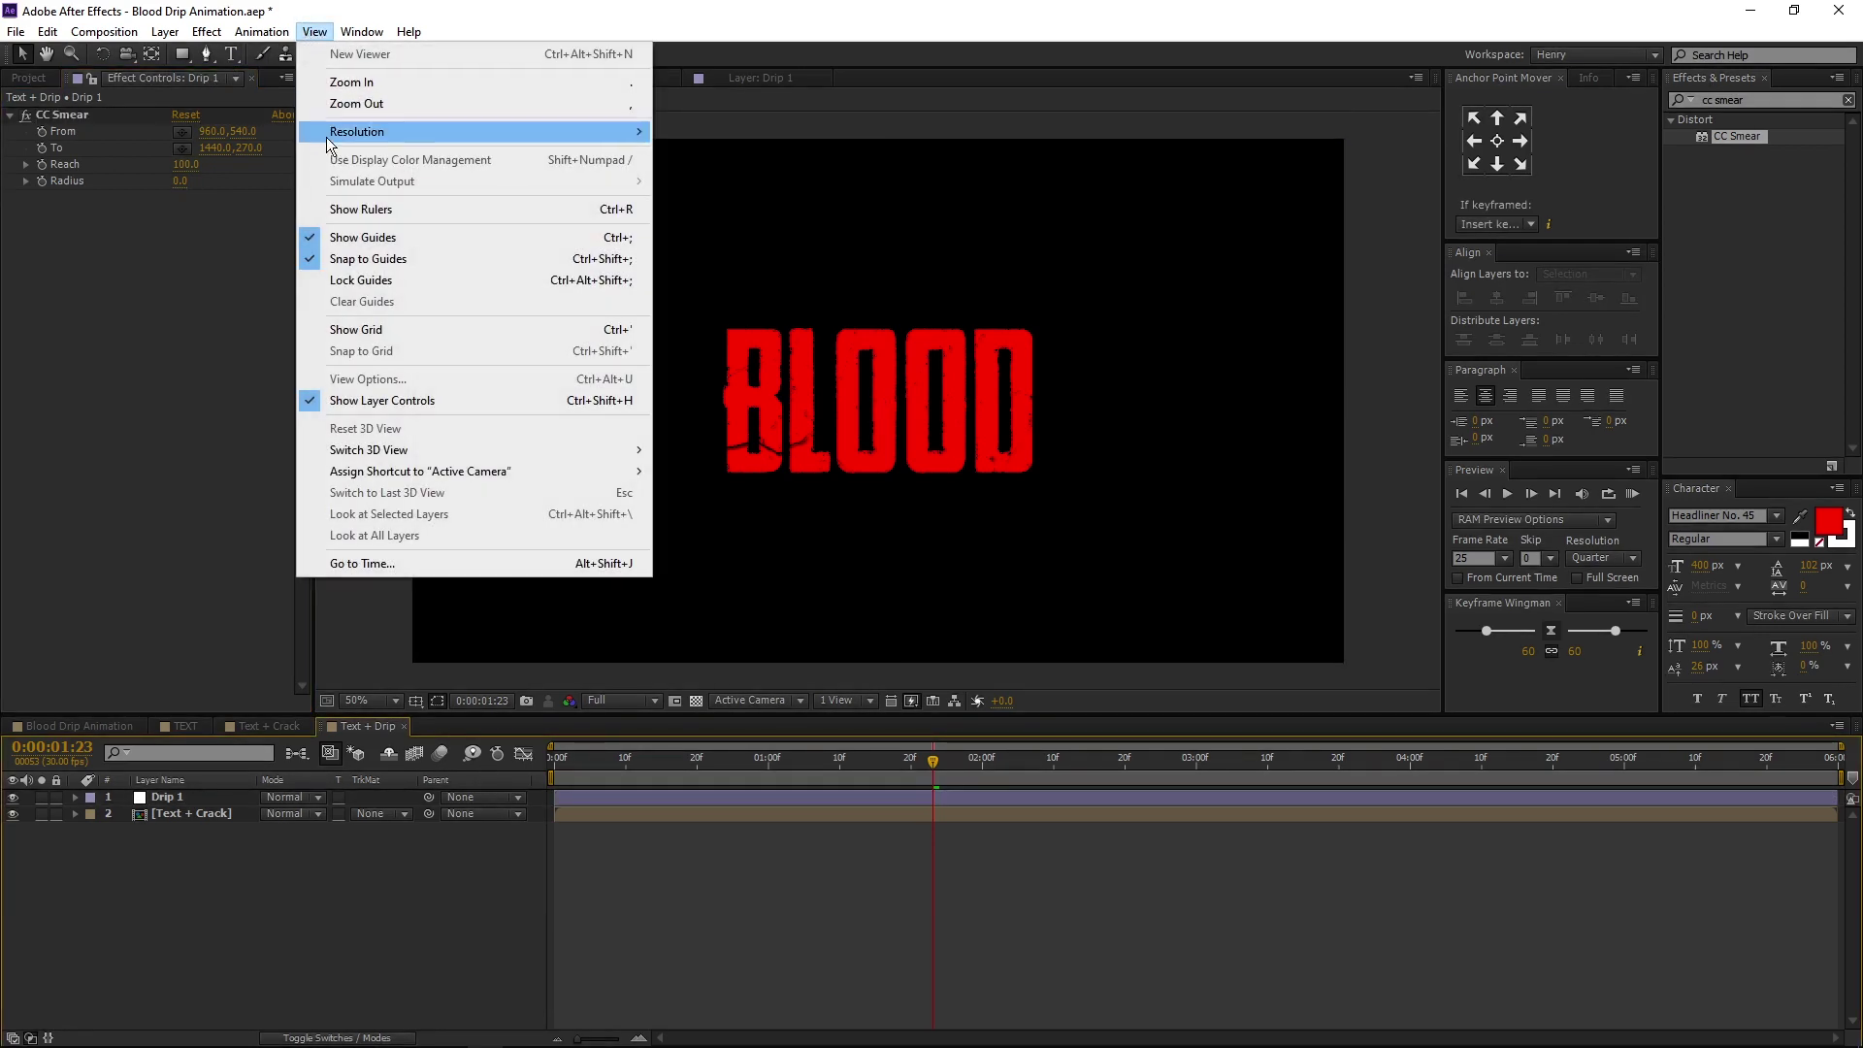
{"action": "left_click", "coordinate": [487, 212]}
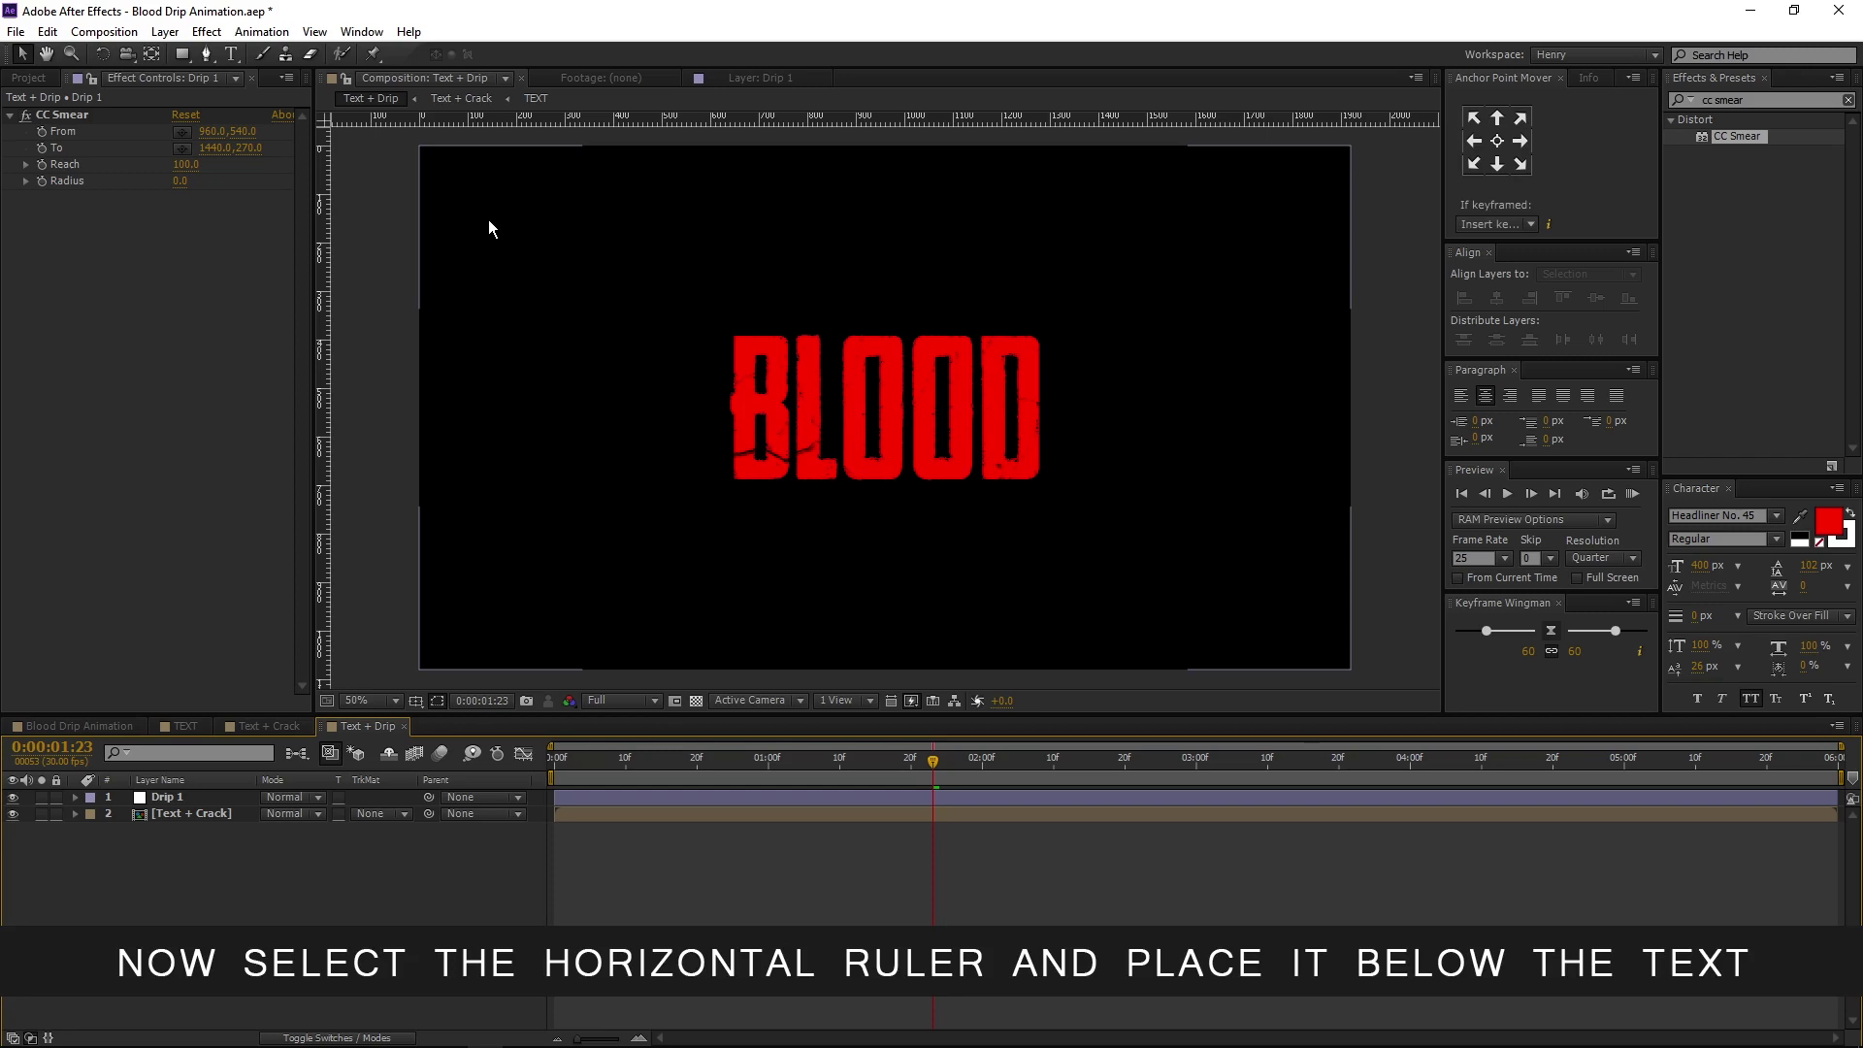
{"action": "left_click_drag", "start_coordinate": [629, 127], "coordinate": [631, 483]}
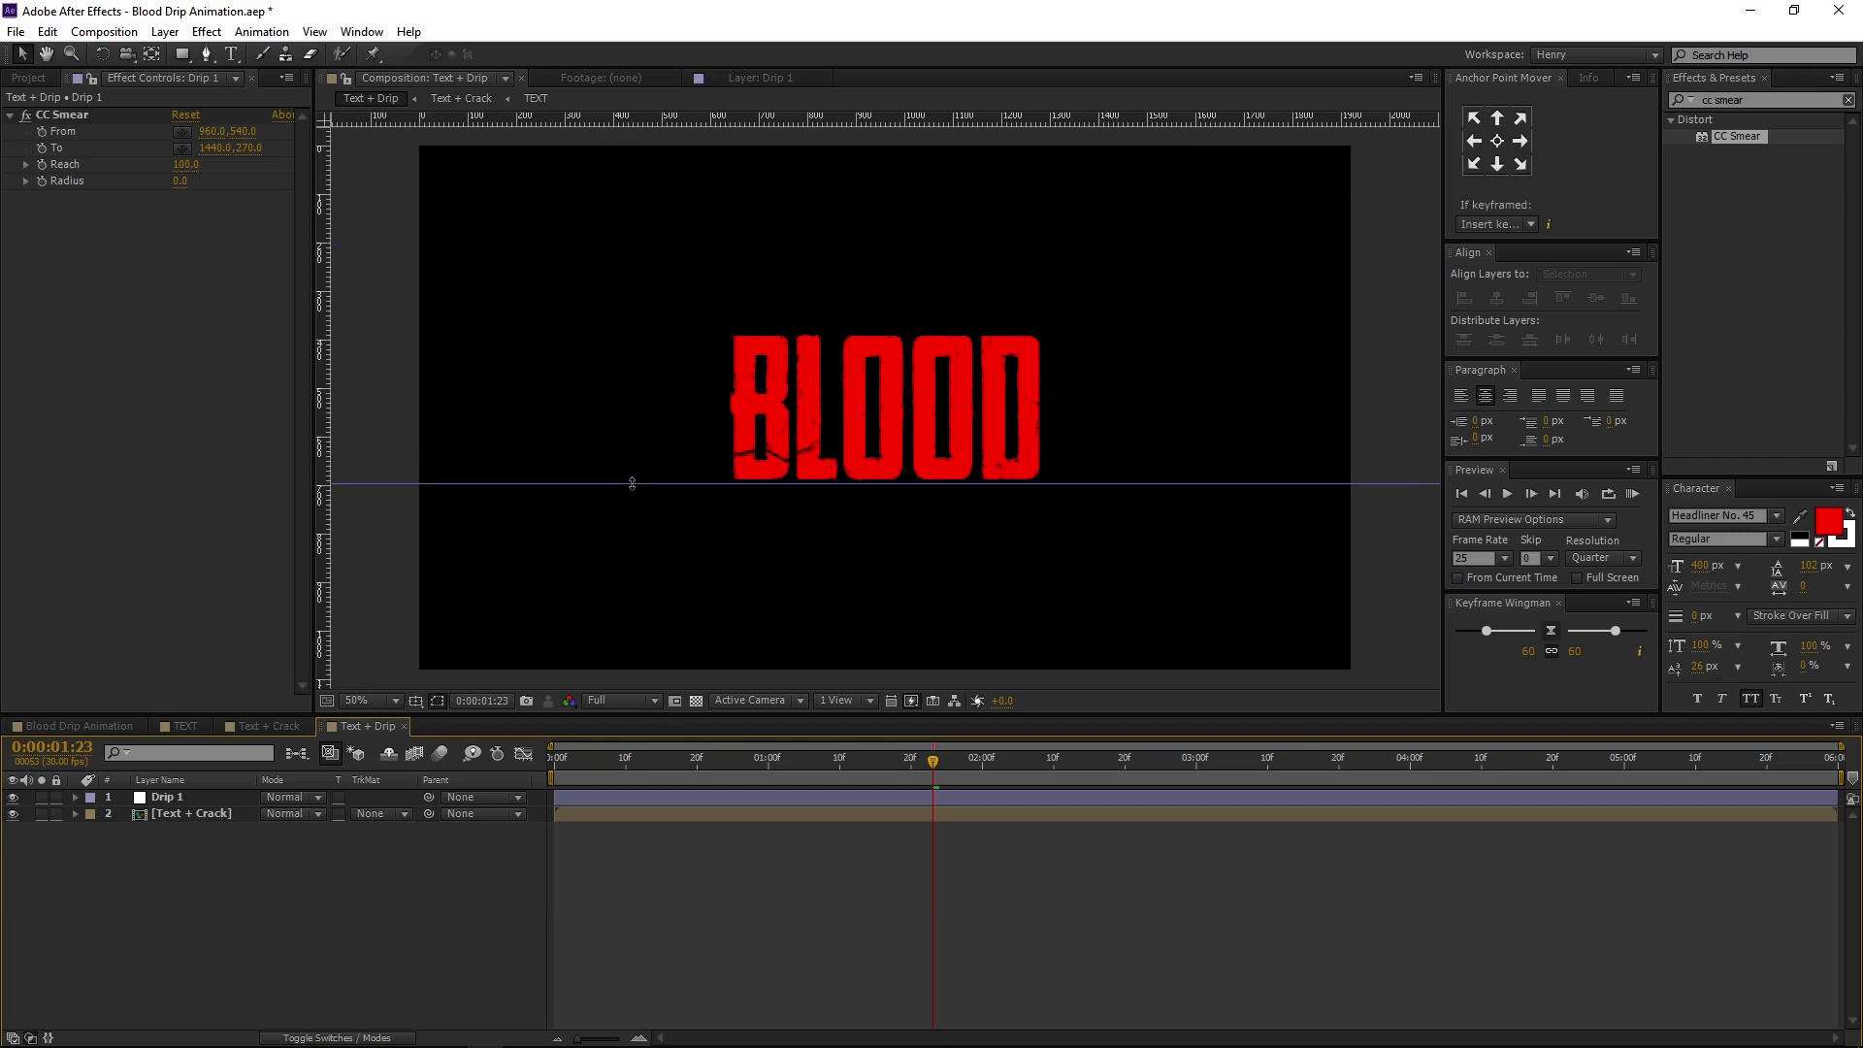
{"action": "left_click_drag", "start_coordinate": [332, 398], "coordinate": [746, 409]}
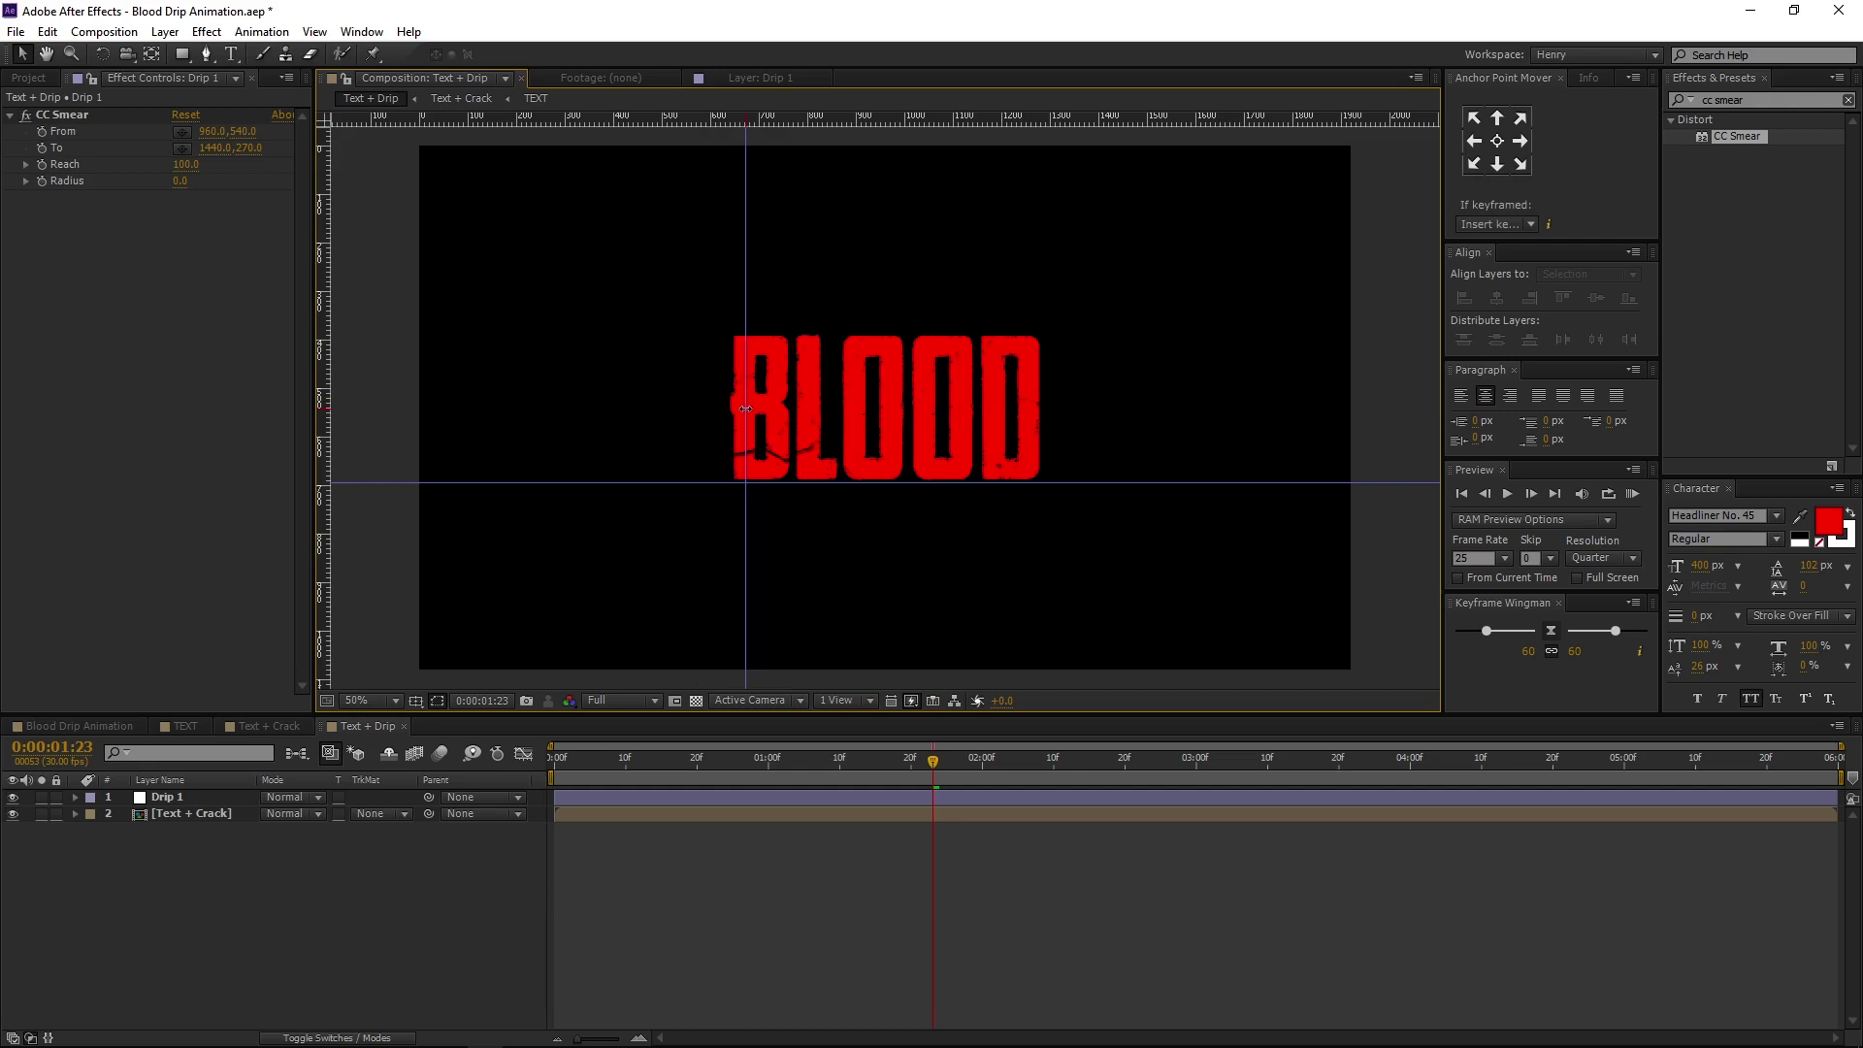
Place the CC Smear From point at about 672, 651 and the To point at about 672, 670, along the vertical guide
{"action": "left_click", "coordinate": [78, 114]}
{"action": "scroll", "coordinate": [917, 421], "scroll_direction": "up", "scroll_amount": 2}
{"action": "mouse_move", "coordinate": [893, 429]}
{"action": "left_mouse_down"}
{"action": "mouse_move", "coordinate": [875, 475]}
{"action": "mouse_move", "coordinate": [649, 528]}
{"action": "mouse_move", "coordinate": [590, 567]}
{"action": "mouse_move", "coordinate": [590, 551]}
{"action": "left_mouse_up"}
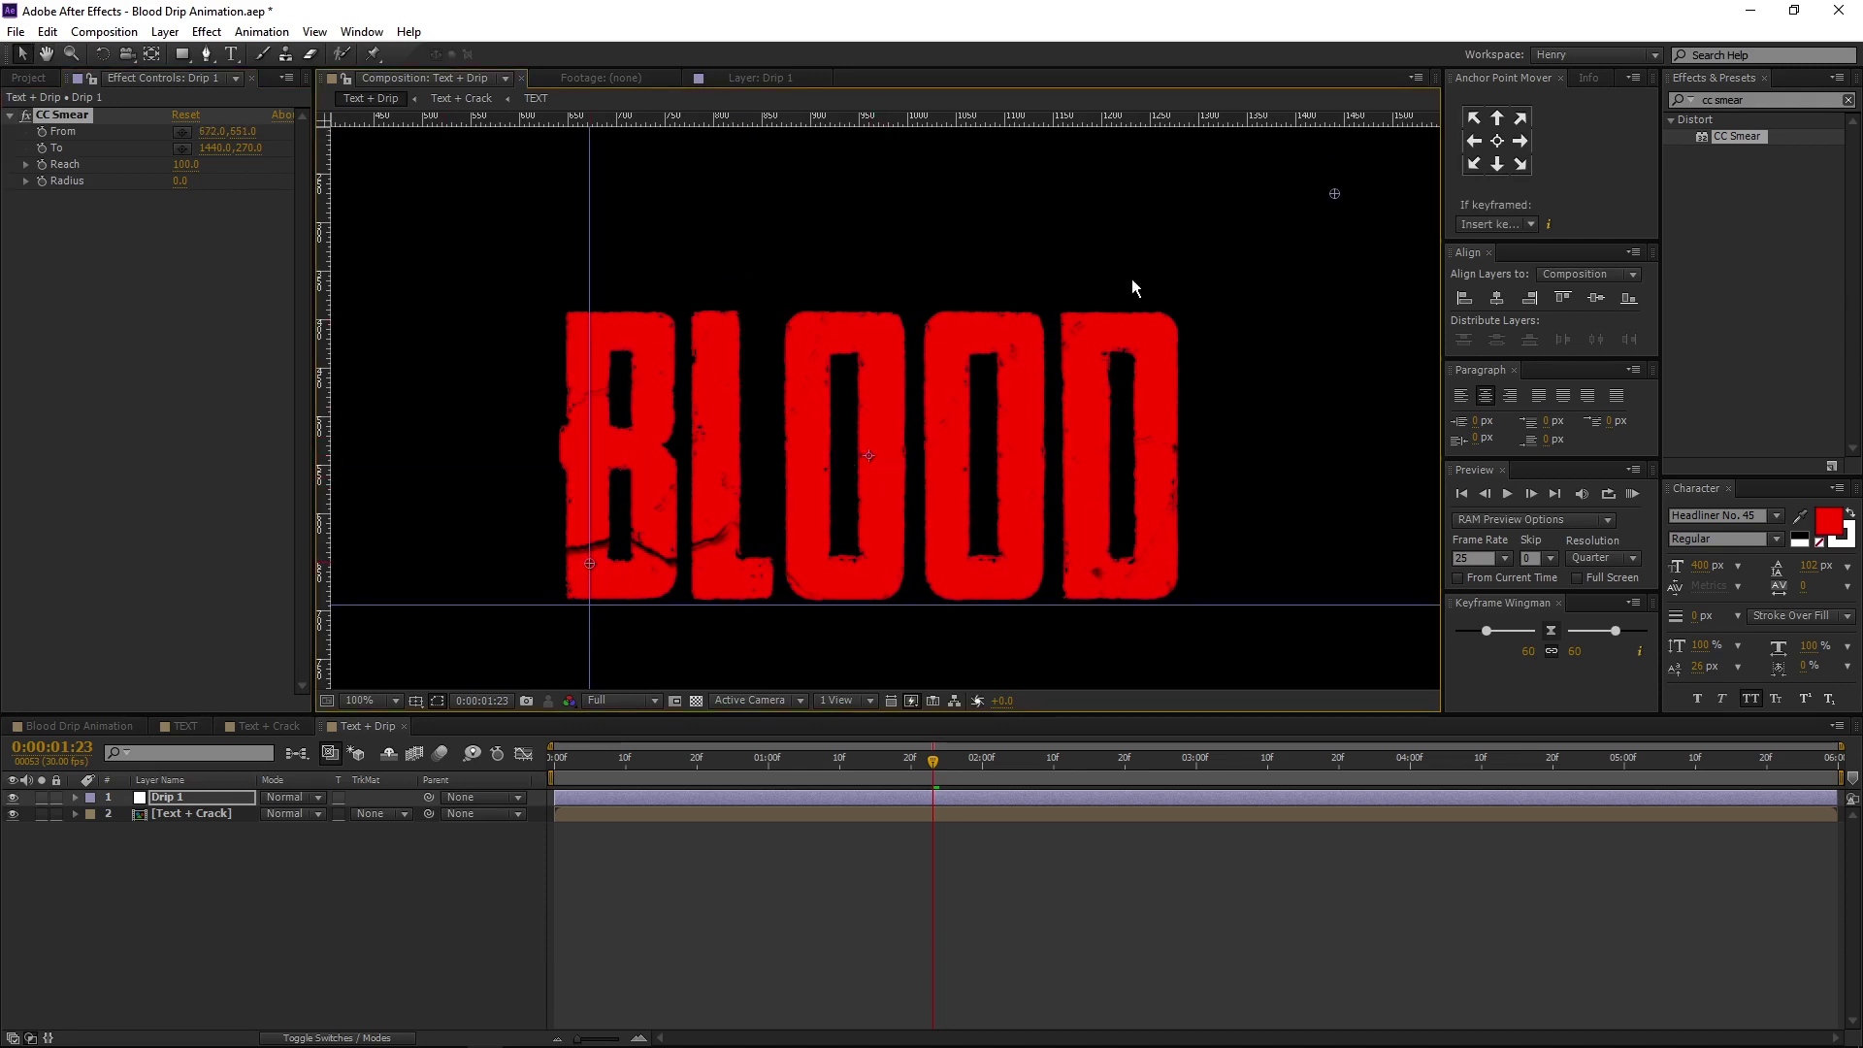
{"action": "mouse_move", "coordinate": [1336, 192]}
{"action": "left_mouse_down"}
{"action": "mouse_move", "coordinate": [684, 585]}
{"action": "mouse_move", "coordinate": [582, 577]}
{"action": "left_mouse_up"}
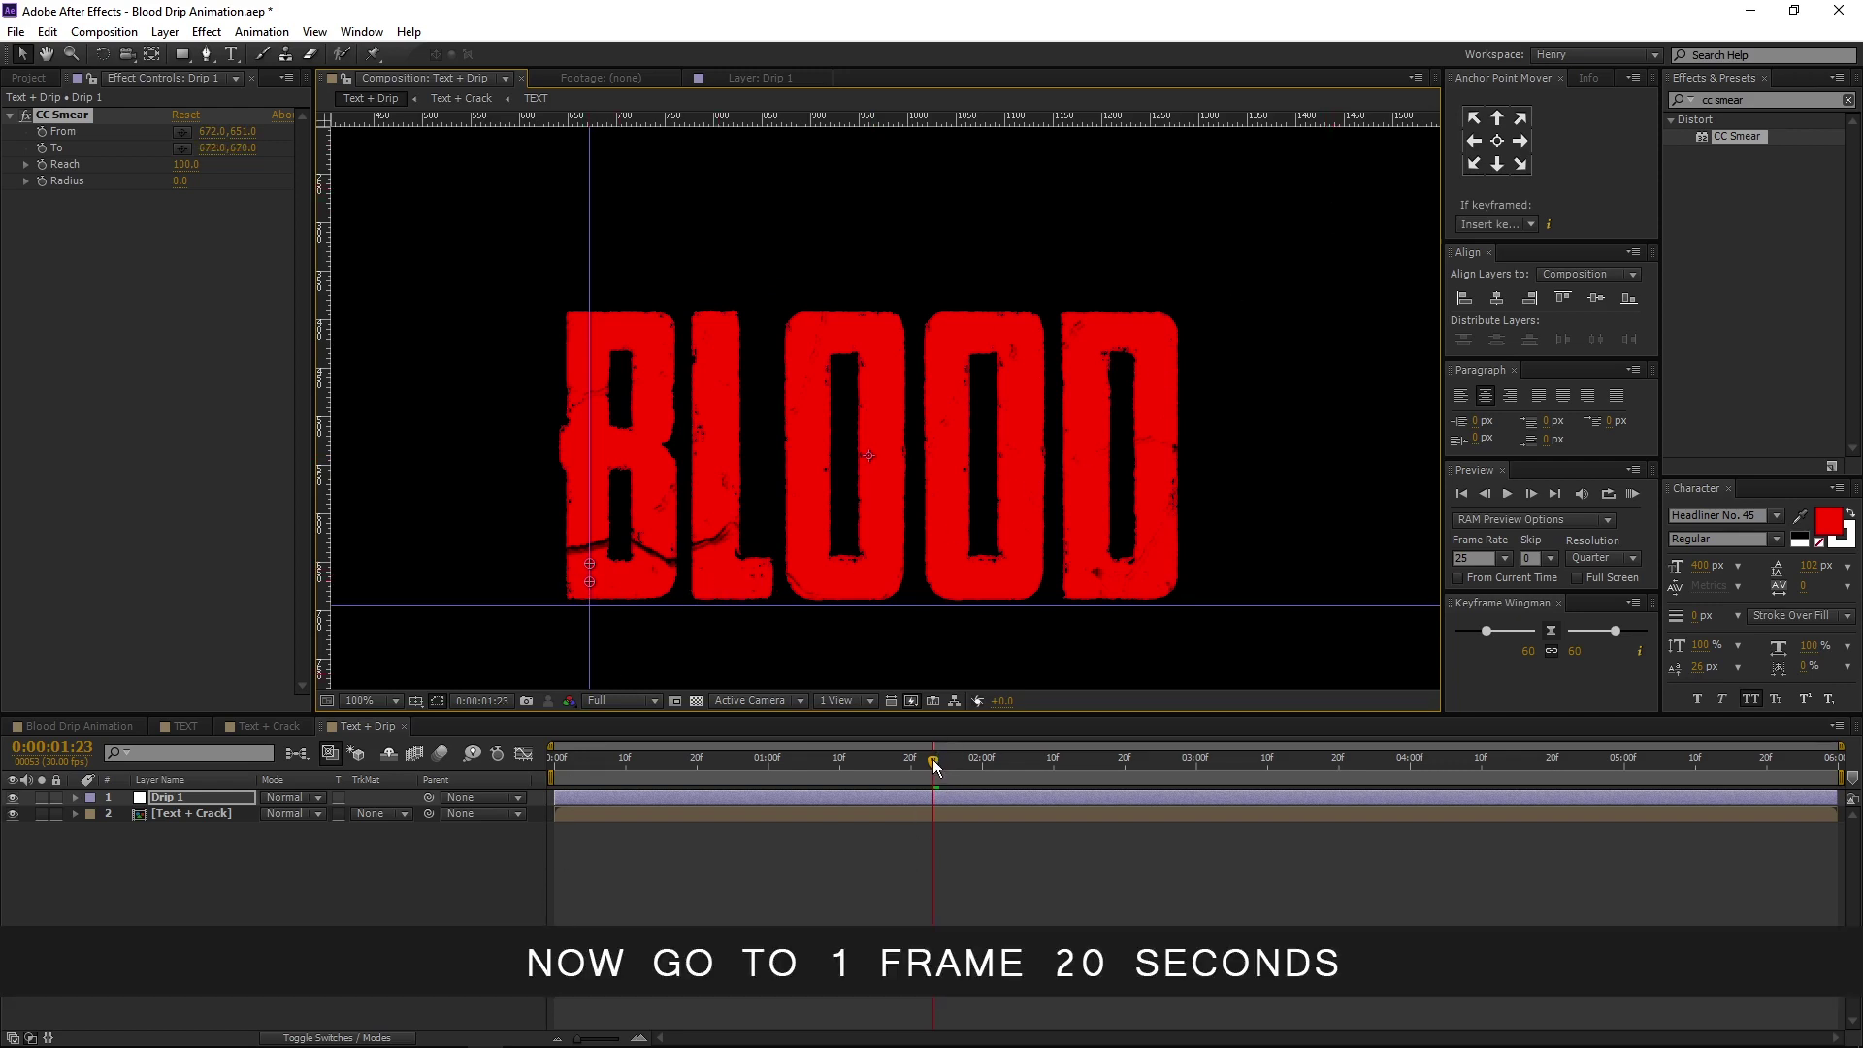
Keyframe CC Smear's From, To and Reach properties at 0:00:01:20, with Reach set to 0
{"action": "left_click_drag", "start_coordinate": [934, 766], "coordinate": [911, 767]}
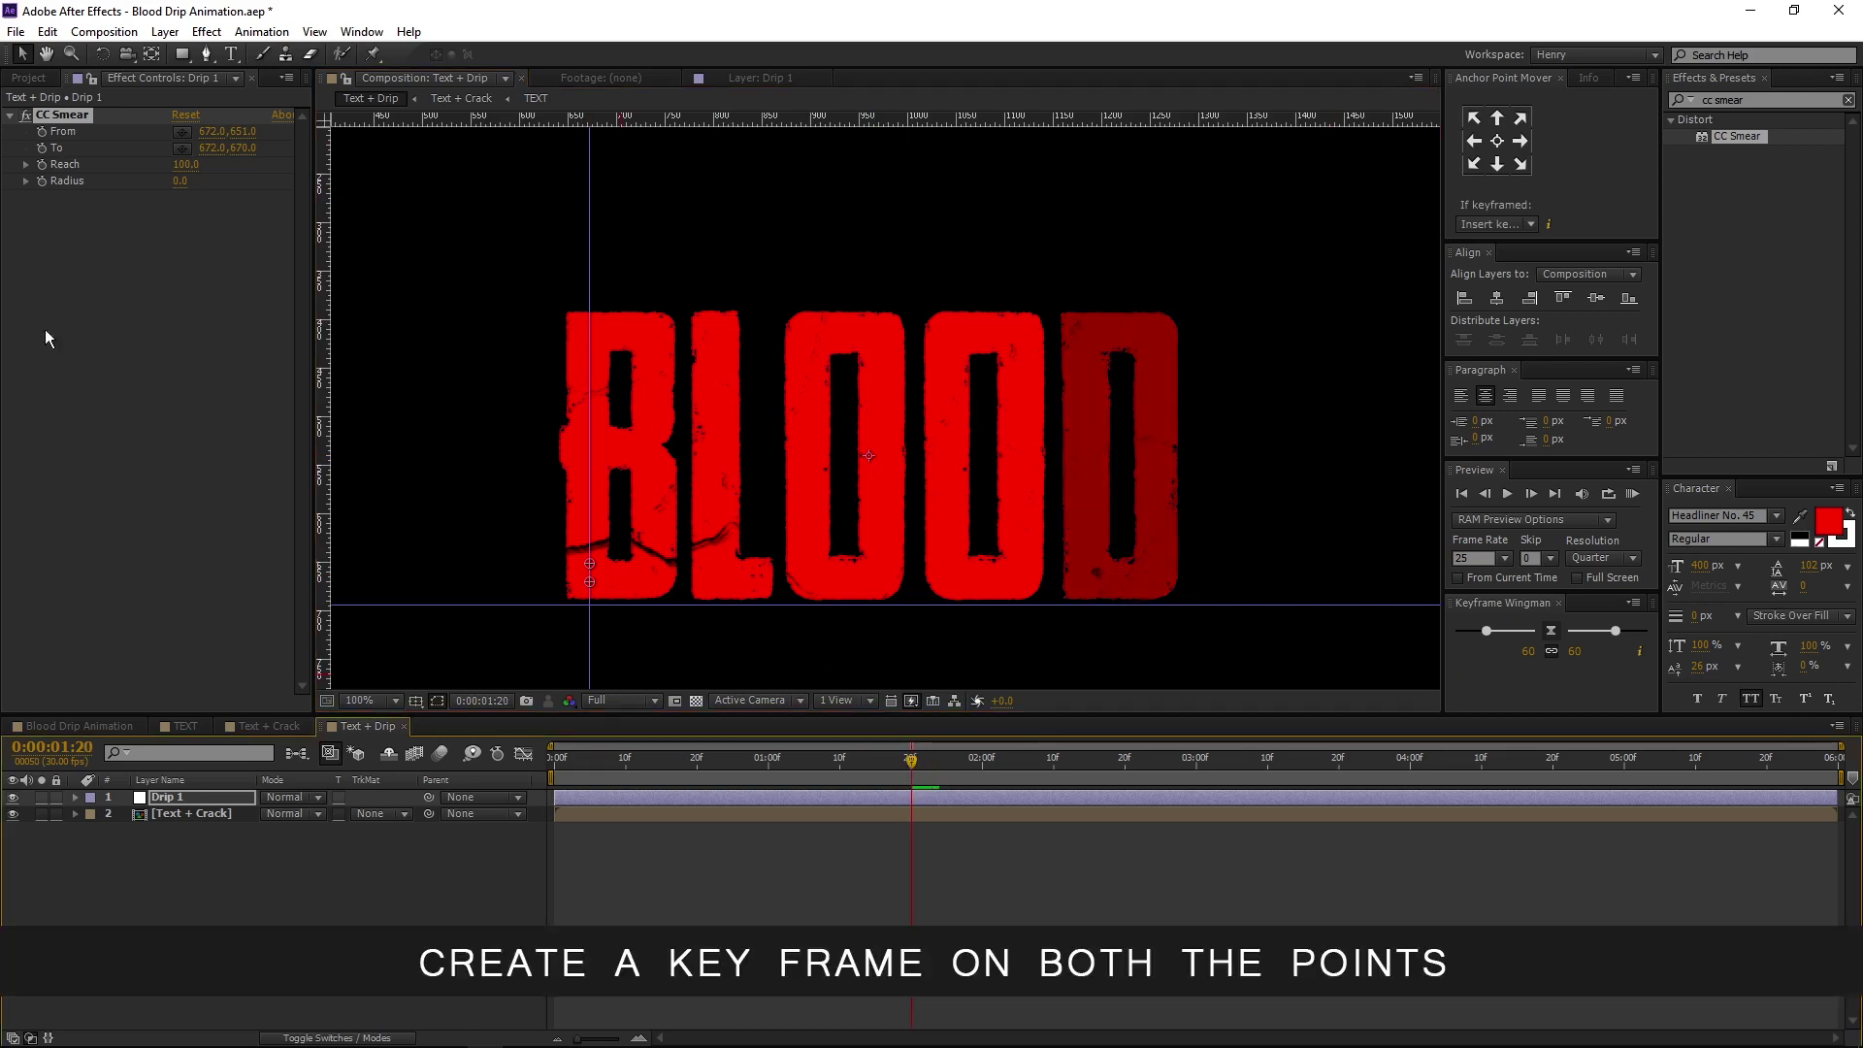
{"action": "left_click", "coordinate": [41, 130]}
{"action": "left_click", "coordinate": [42, 148]}
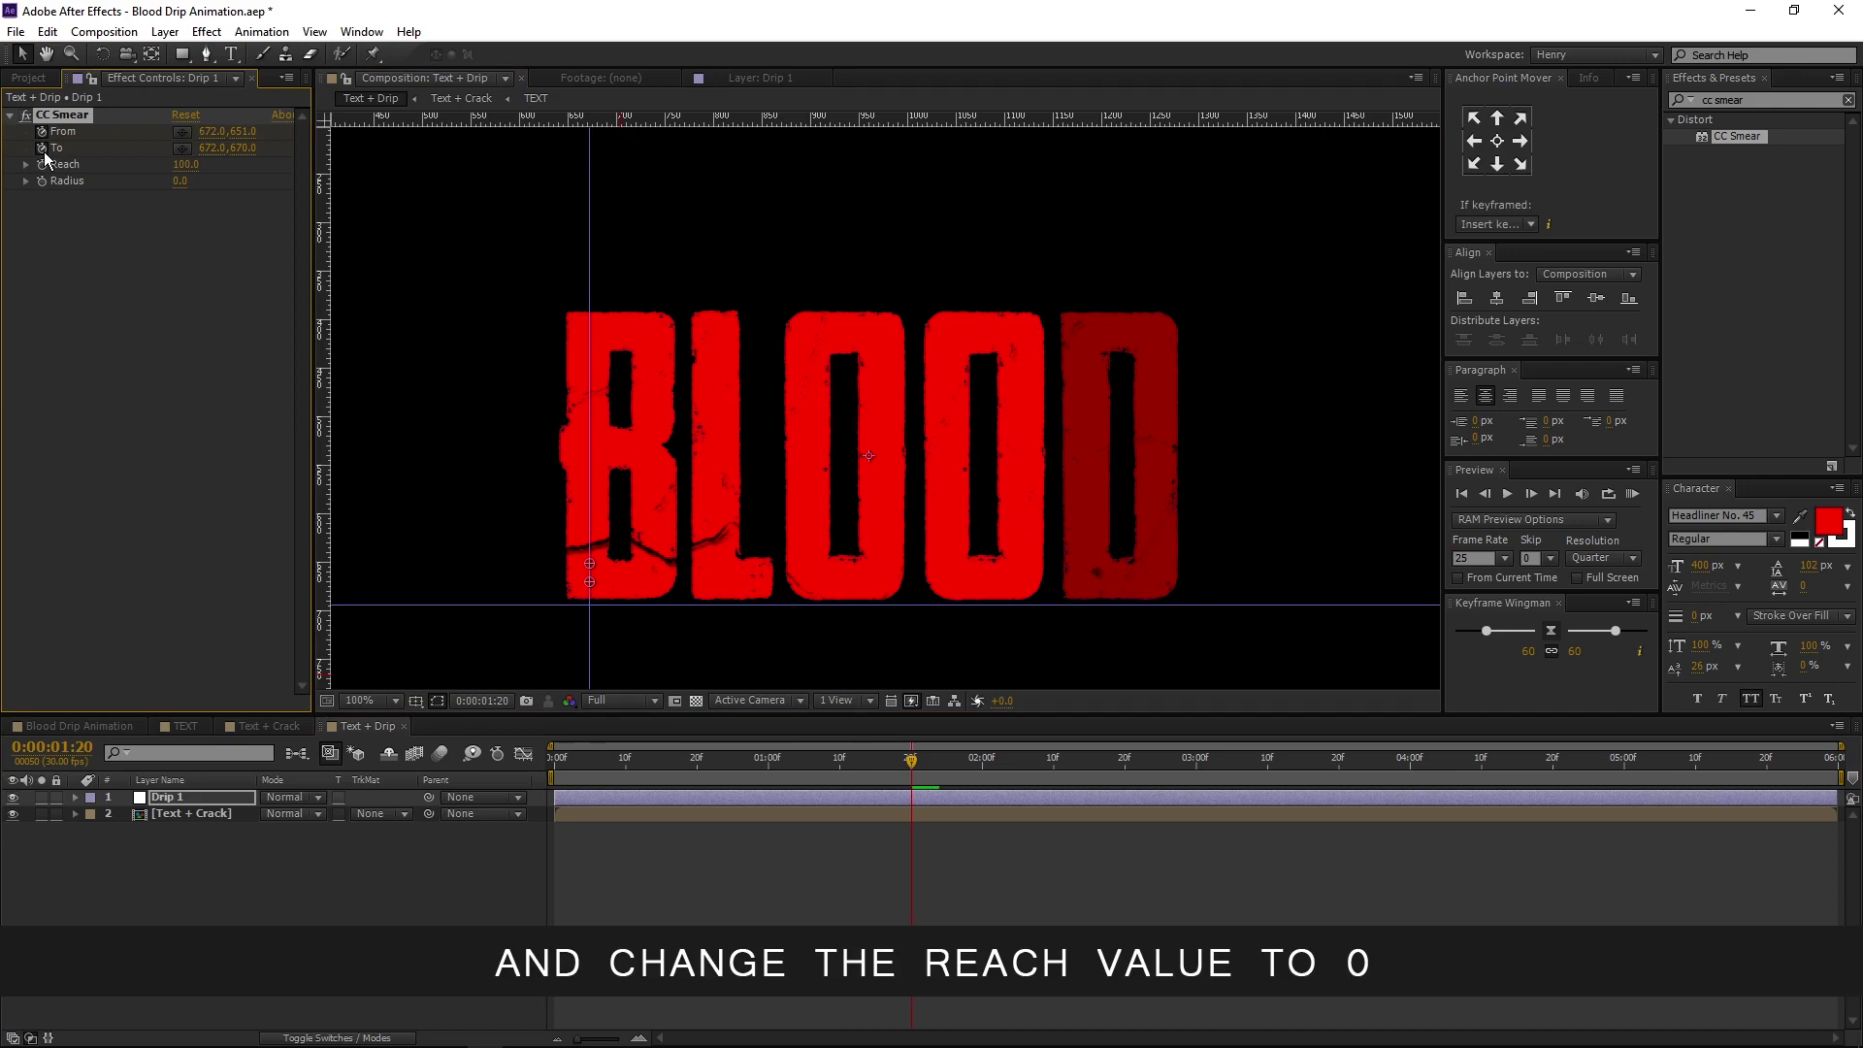
{"action": "left_click", "coordinate": [185, 165]}
{"action": "type", "text": "0"}
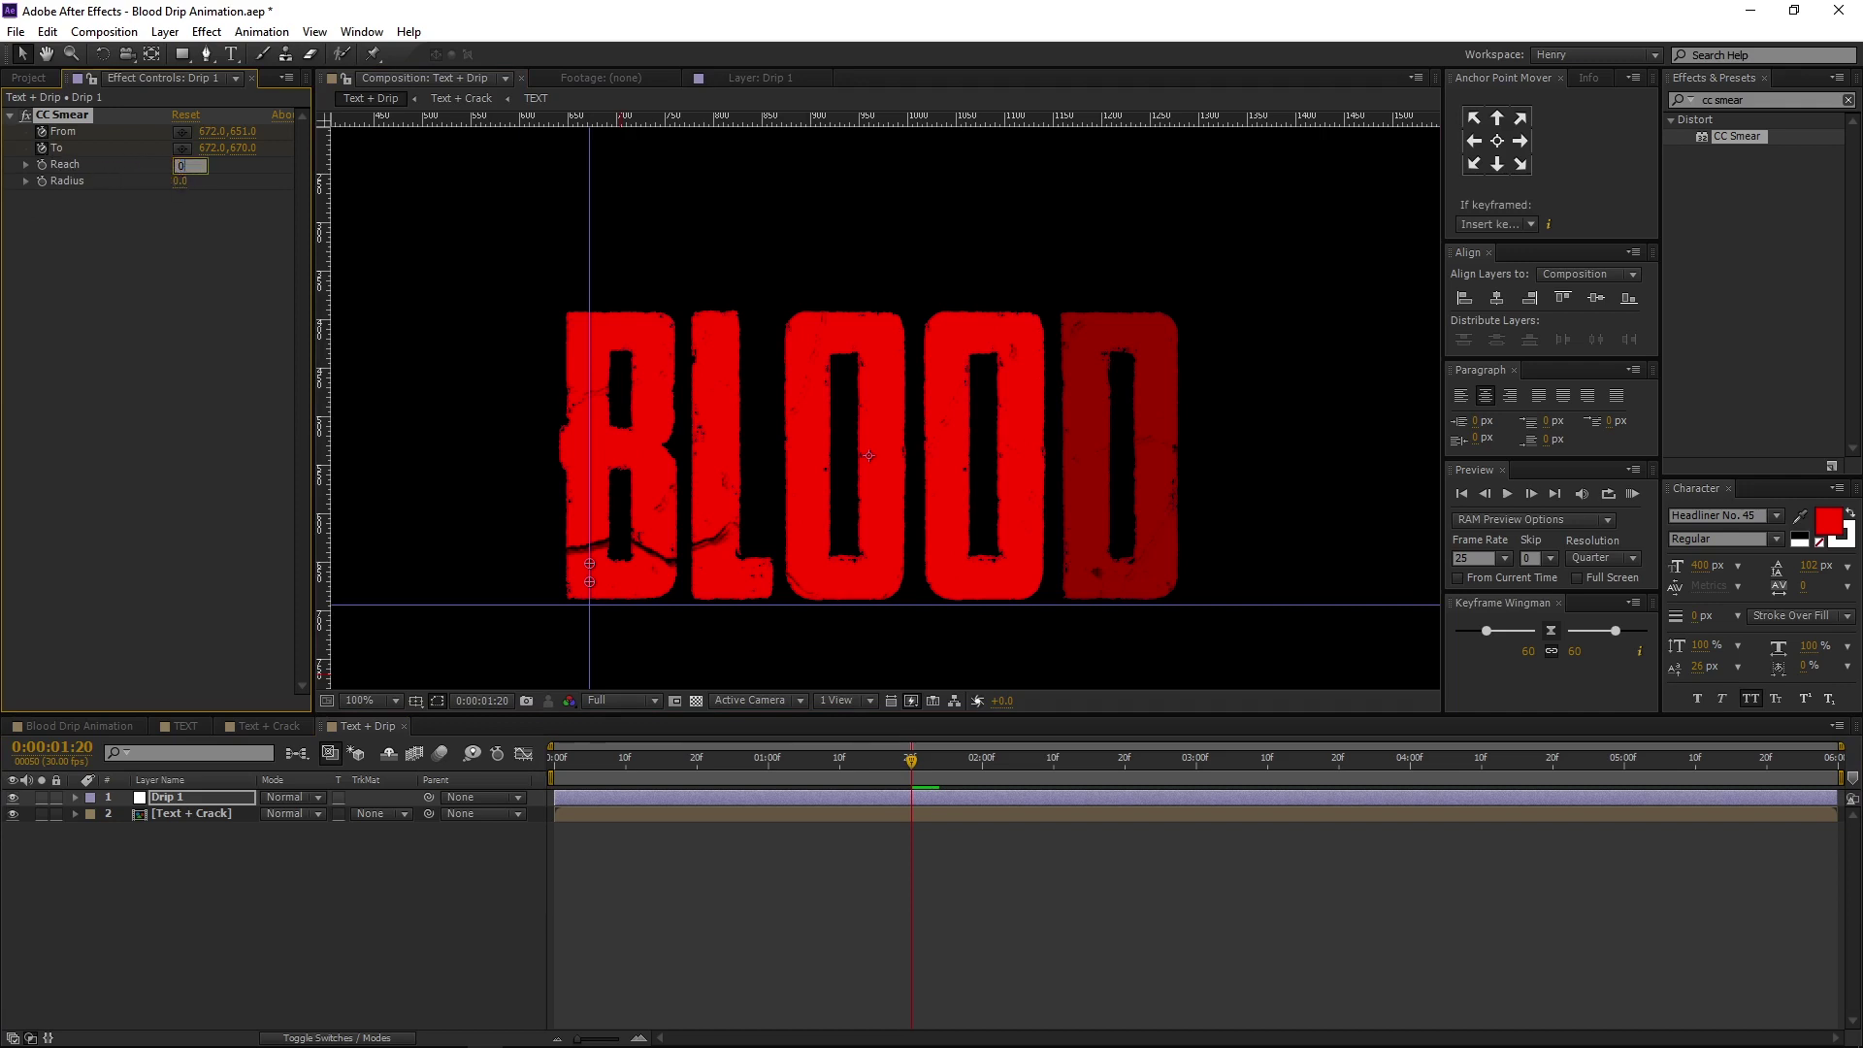
{"action": "key", "text": "Return"}
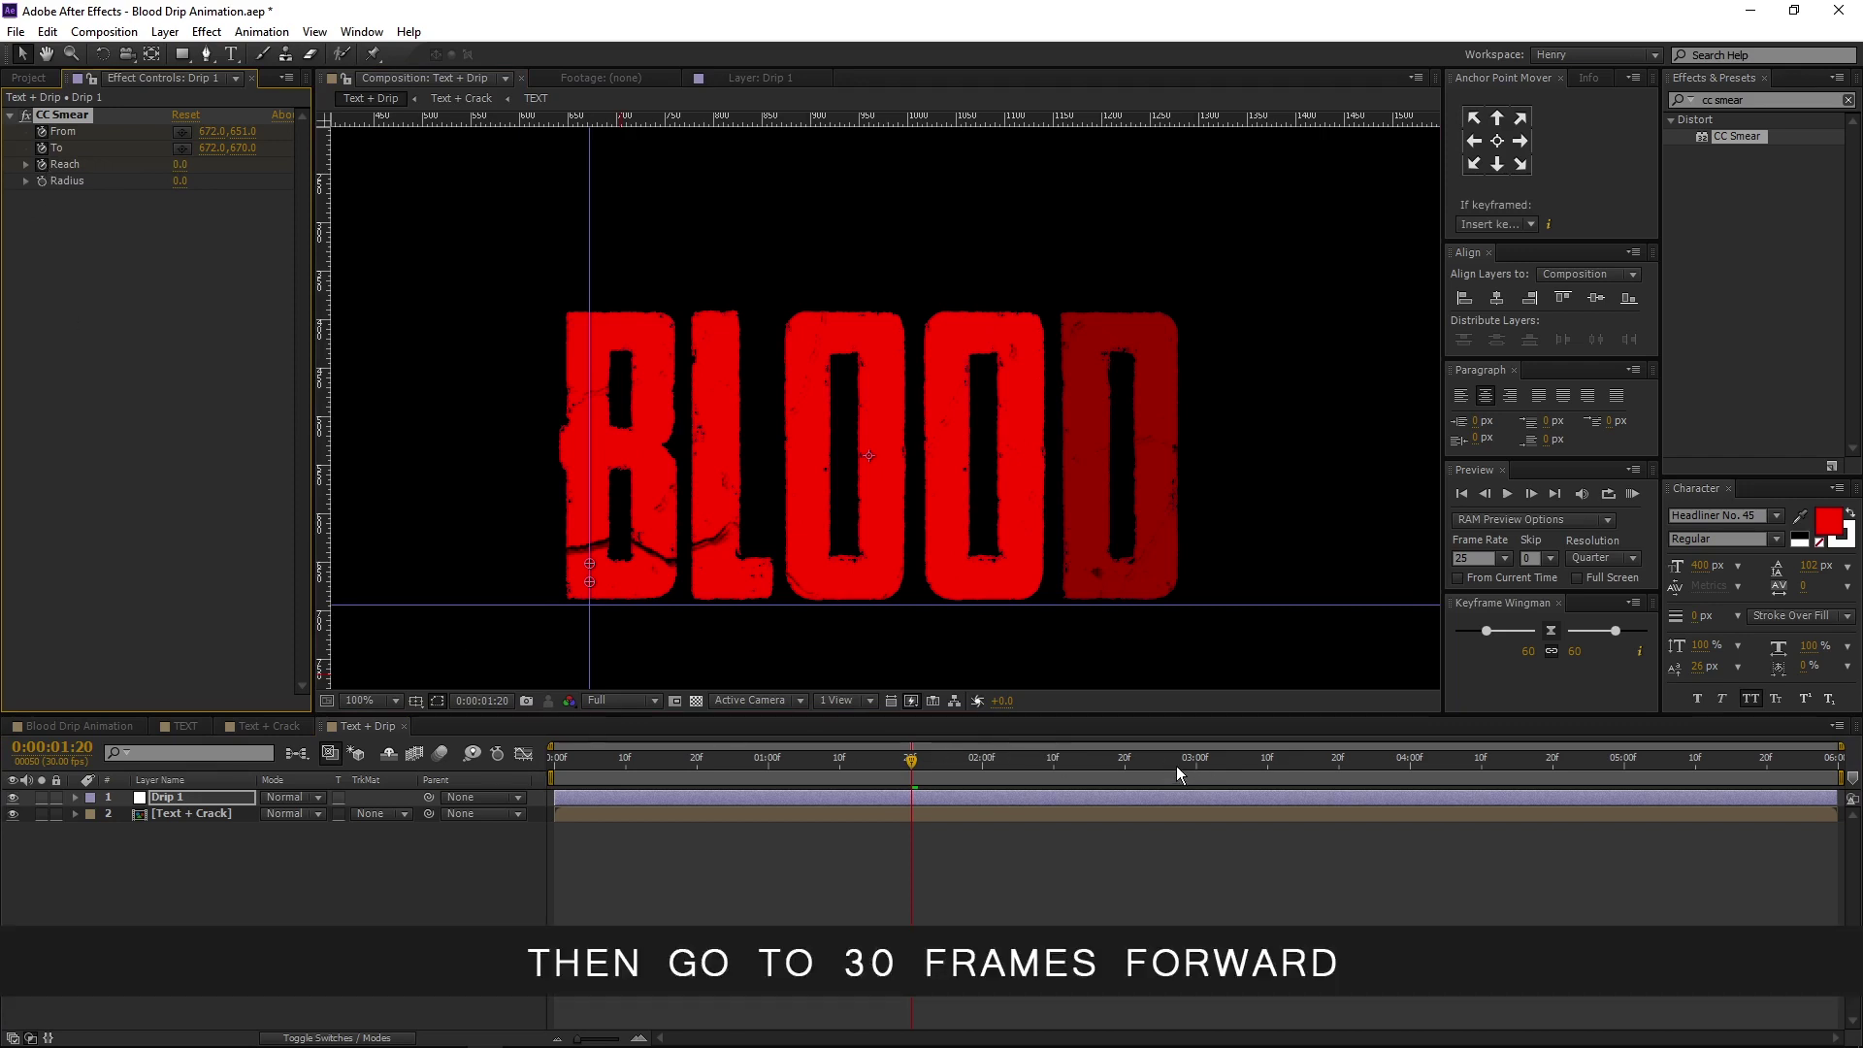
At 0:00:02:20, move the To point below the composition to about 672, 1089 and the From point to about 672, 694
{"action": "left_click", "coordinate": [1128, 766]}
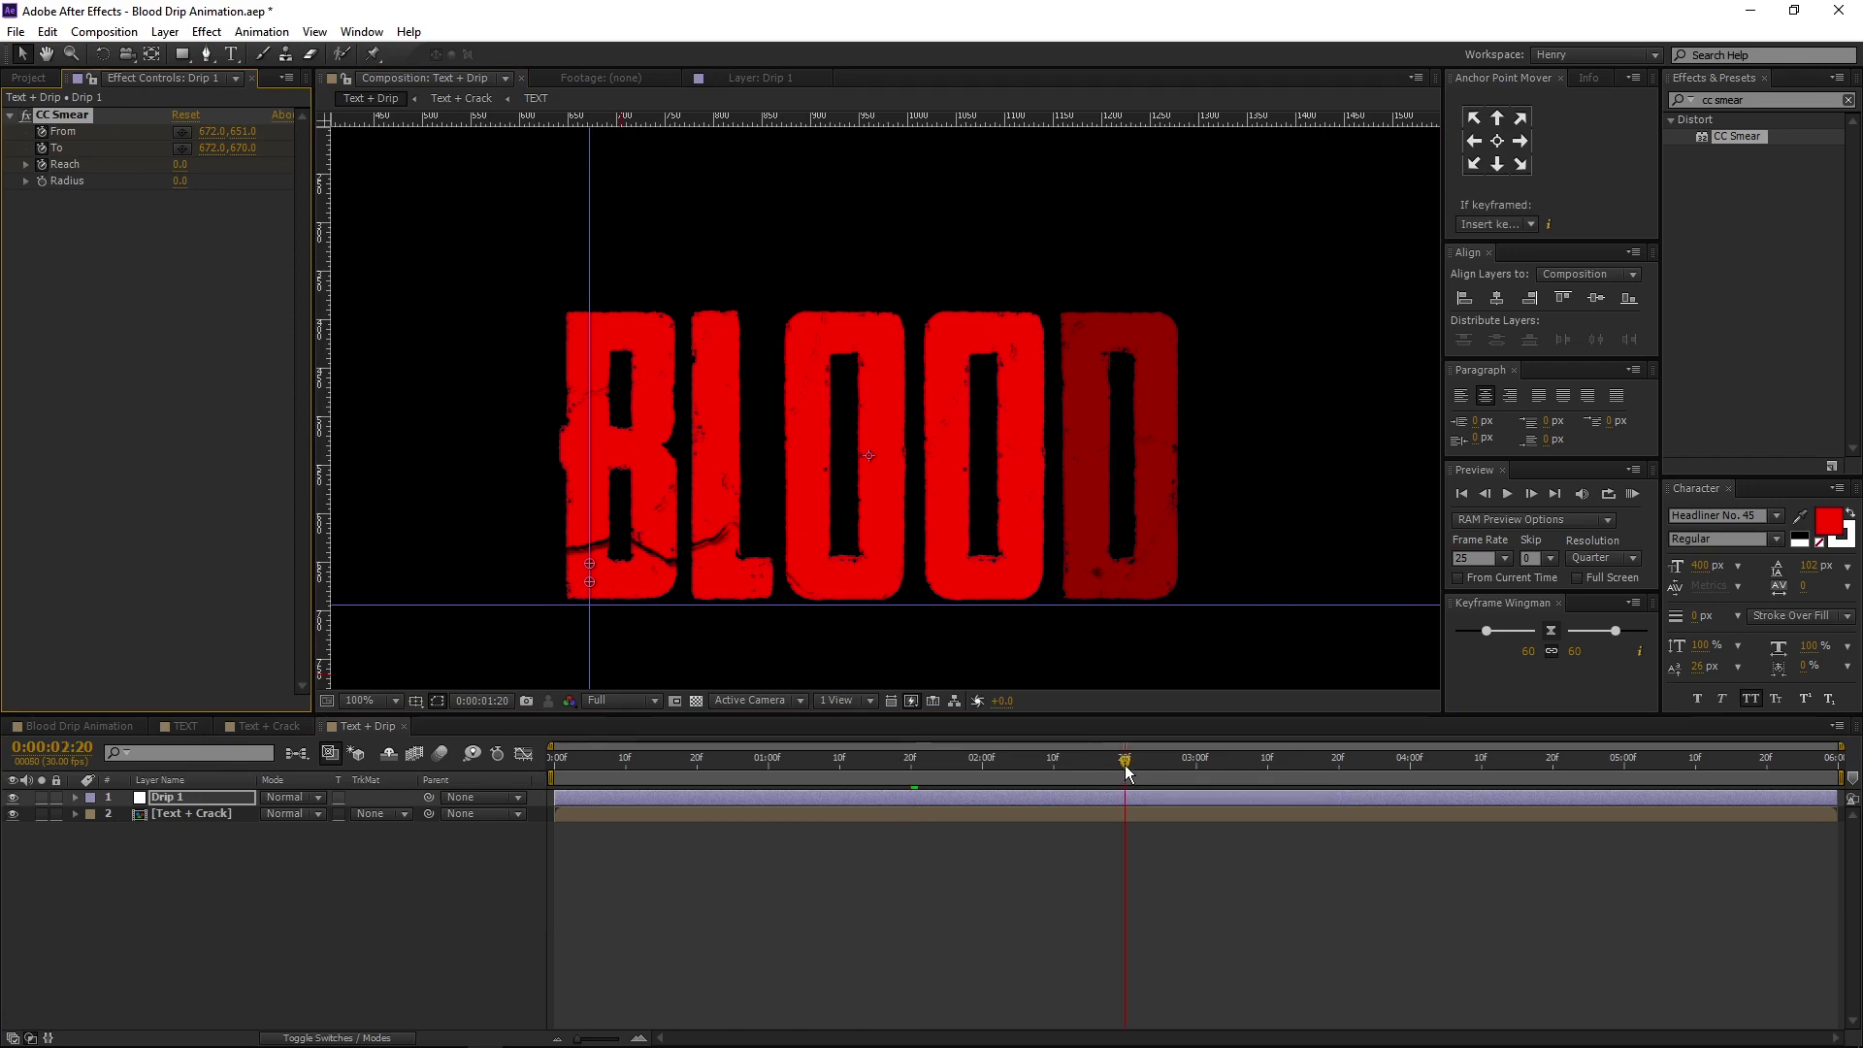
{"action": "scroll", "coordinate": [835, 524], "scroll_direction": "down", "scroll_amount": 2}
{"action": "scroll", "coordinate": [857, 498], "scroll_direction": "up", "scroll_amount": 2}
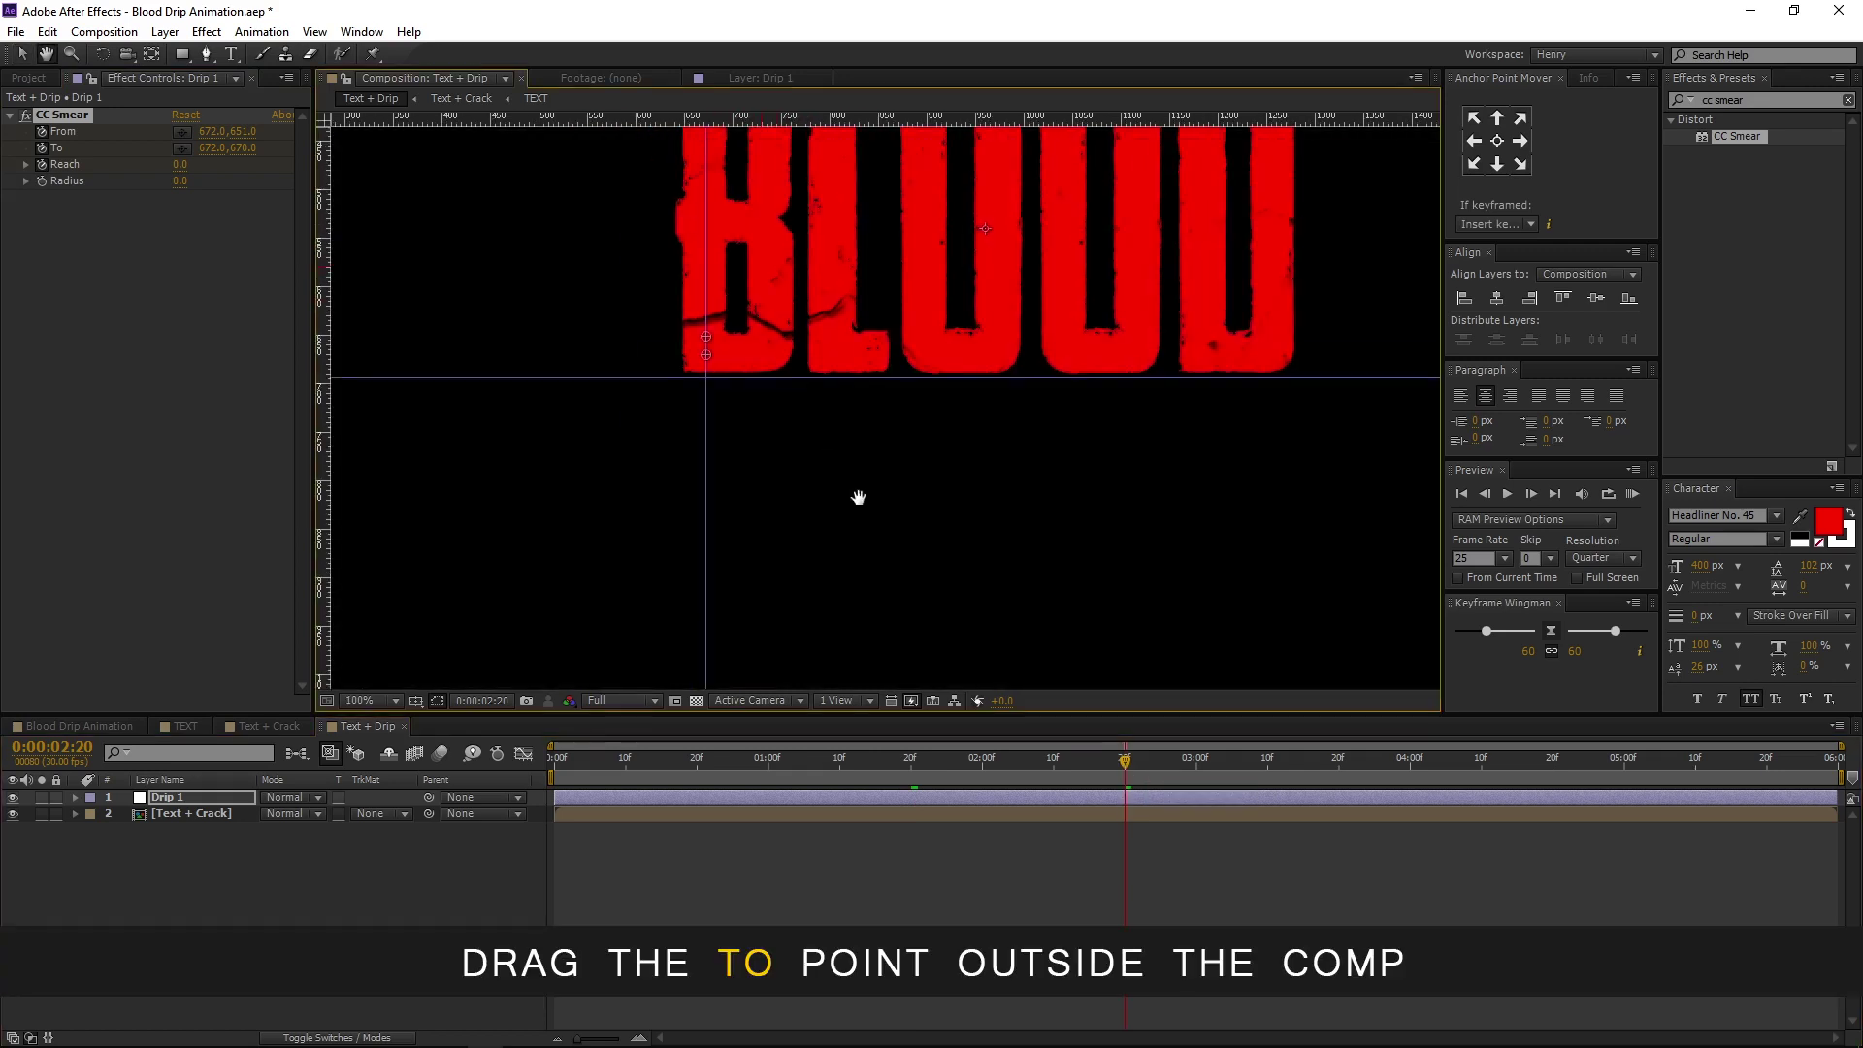
{"action": "left_click_drag", "start_coordinate": [698, 264], "coordinate": [699, 669]}
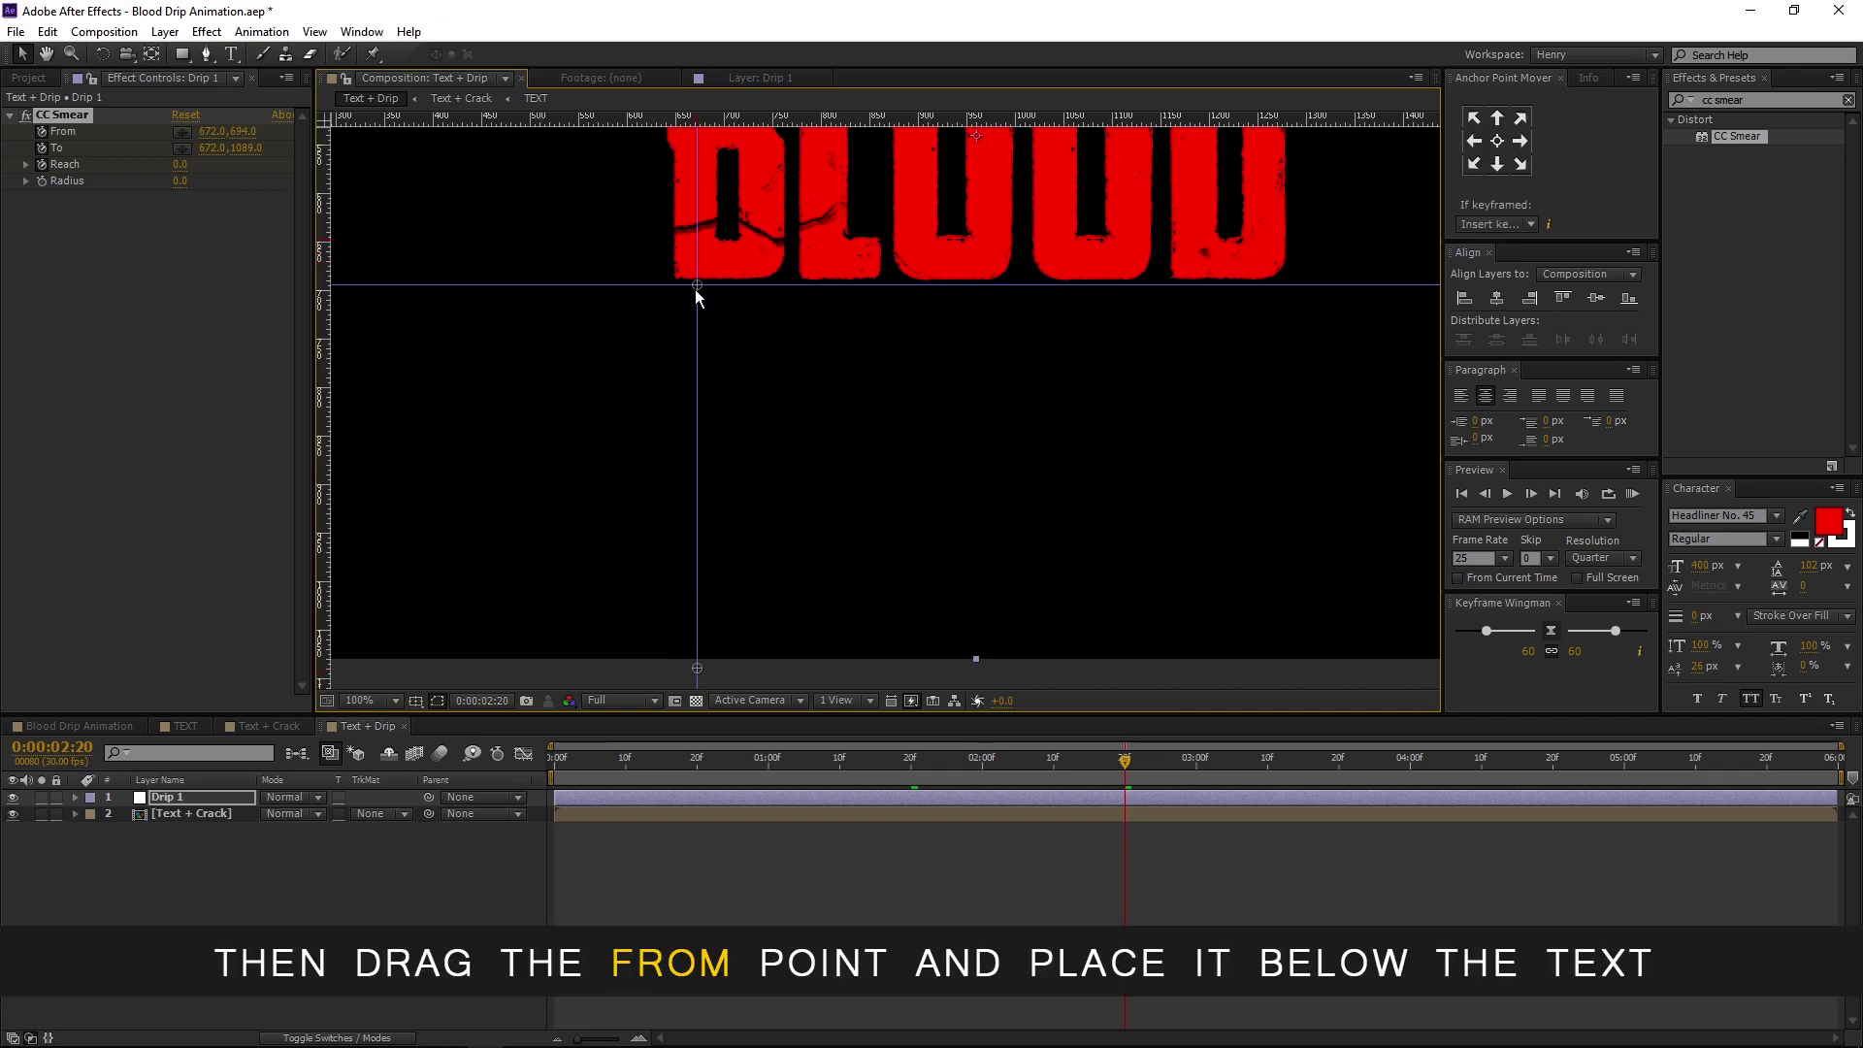
Set CC Smear's Reach to 500 at 0:00:02:20 and its Radius to 30
{"action": "left_click", "coordinate": [179, 165]}
{"action": "type", "text": "5"}
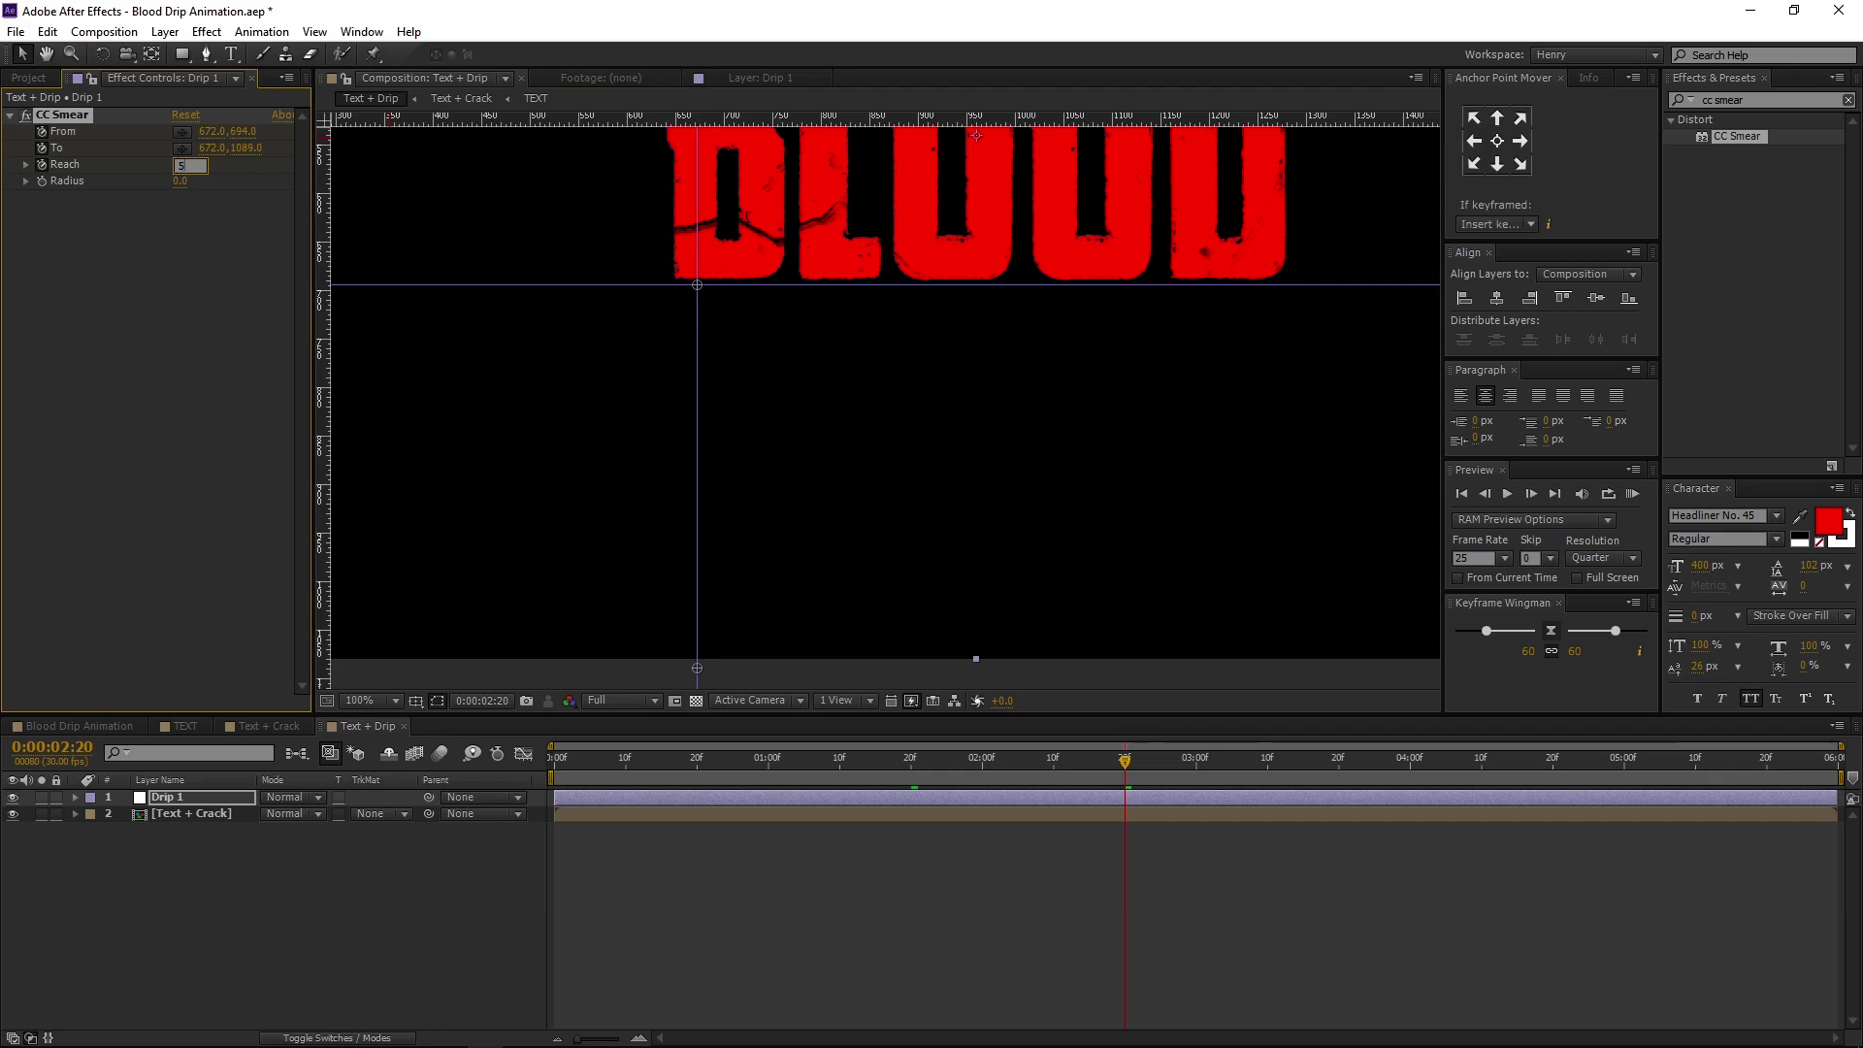
{"action": "key", "text": "Return"}
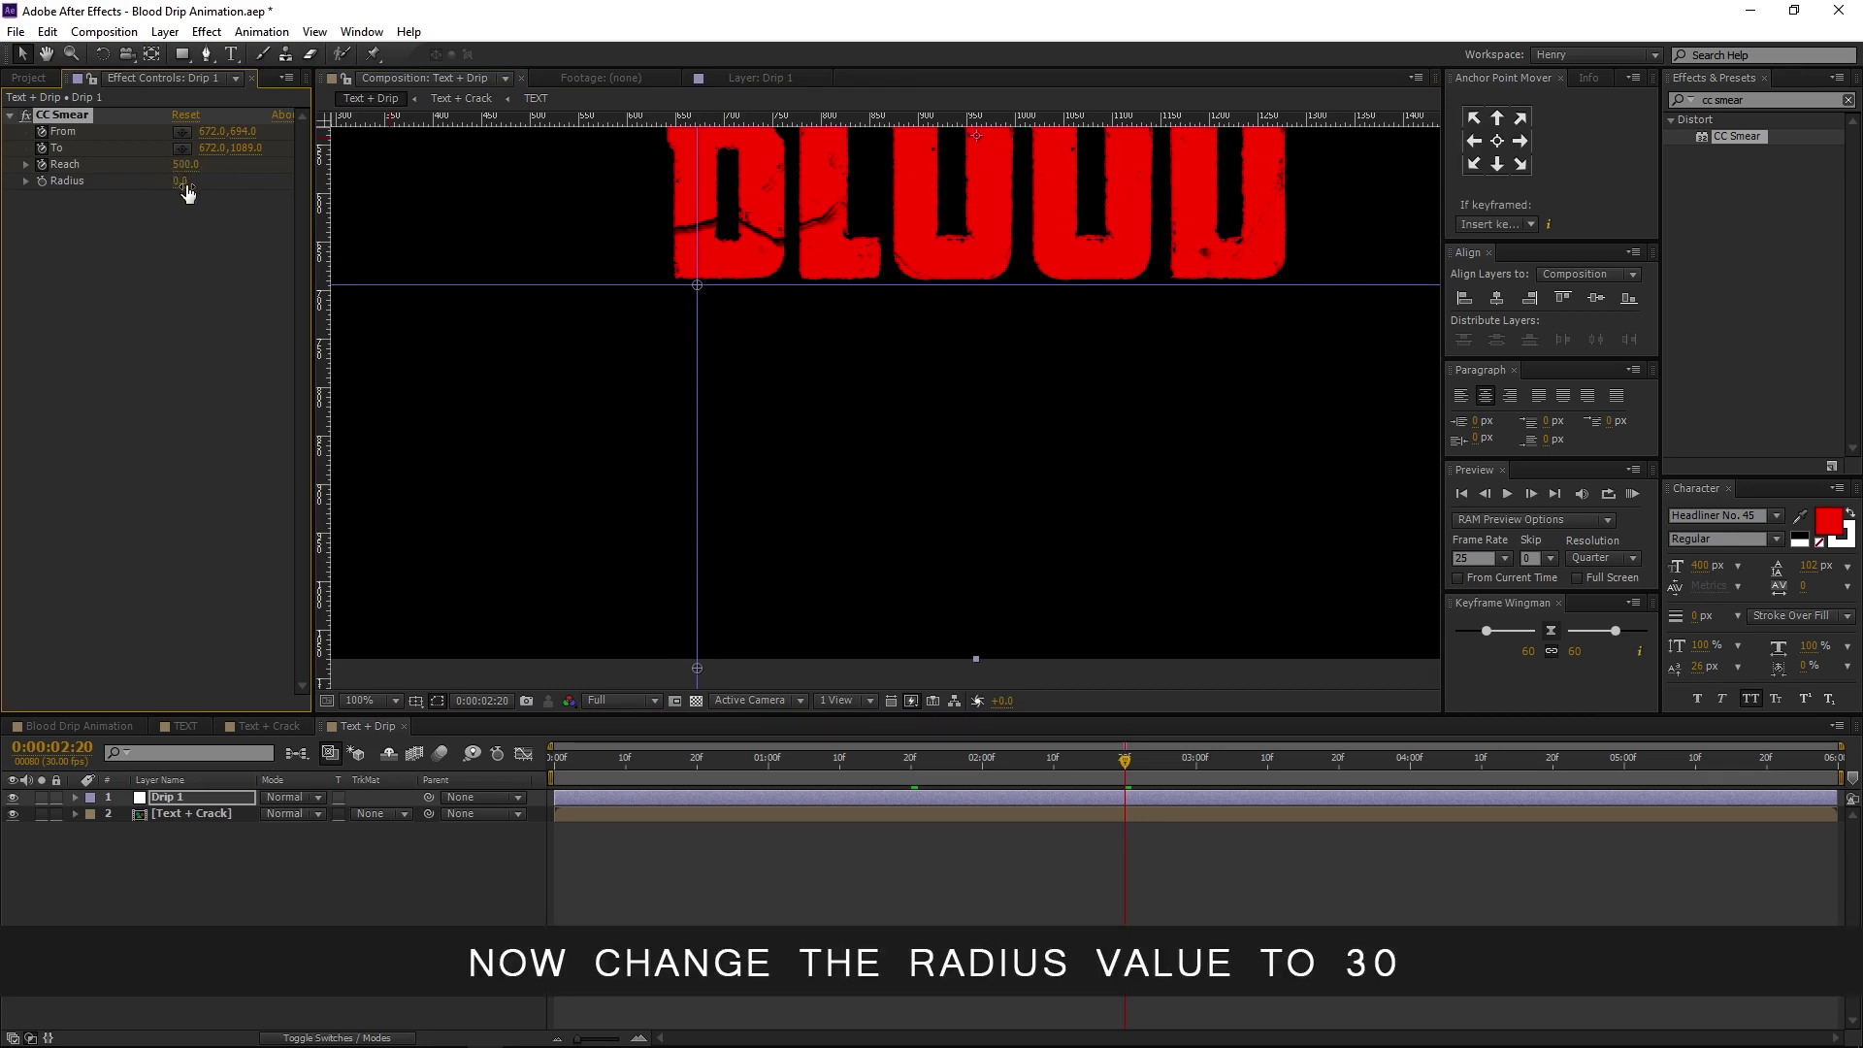
{"action": "left_click", "coordinate": [182, 183]}
{"action": "type", "text": "30"}
{"action": "key", "text": "Return"}
Reveal Drip 1's keyframes, apply Easy Ease to all of them, and scrub through the drip to 0:00:02:20
{"action": "left_click", "coordinate": [210, 798]}
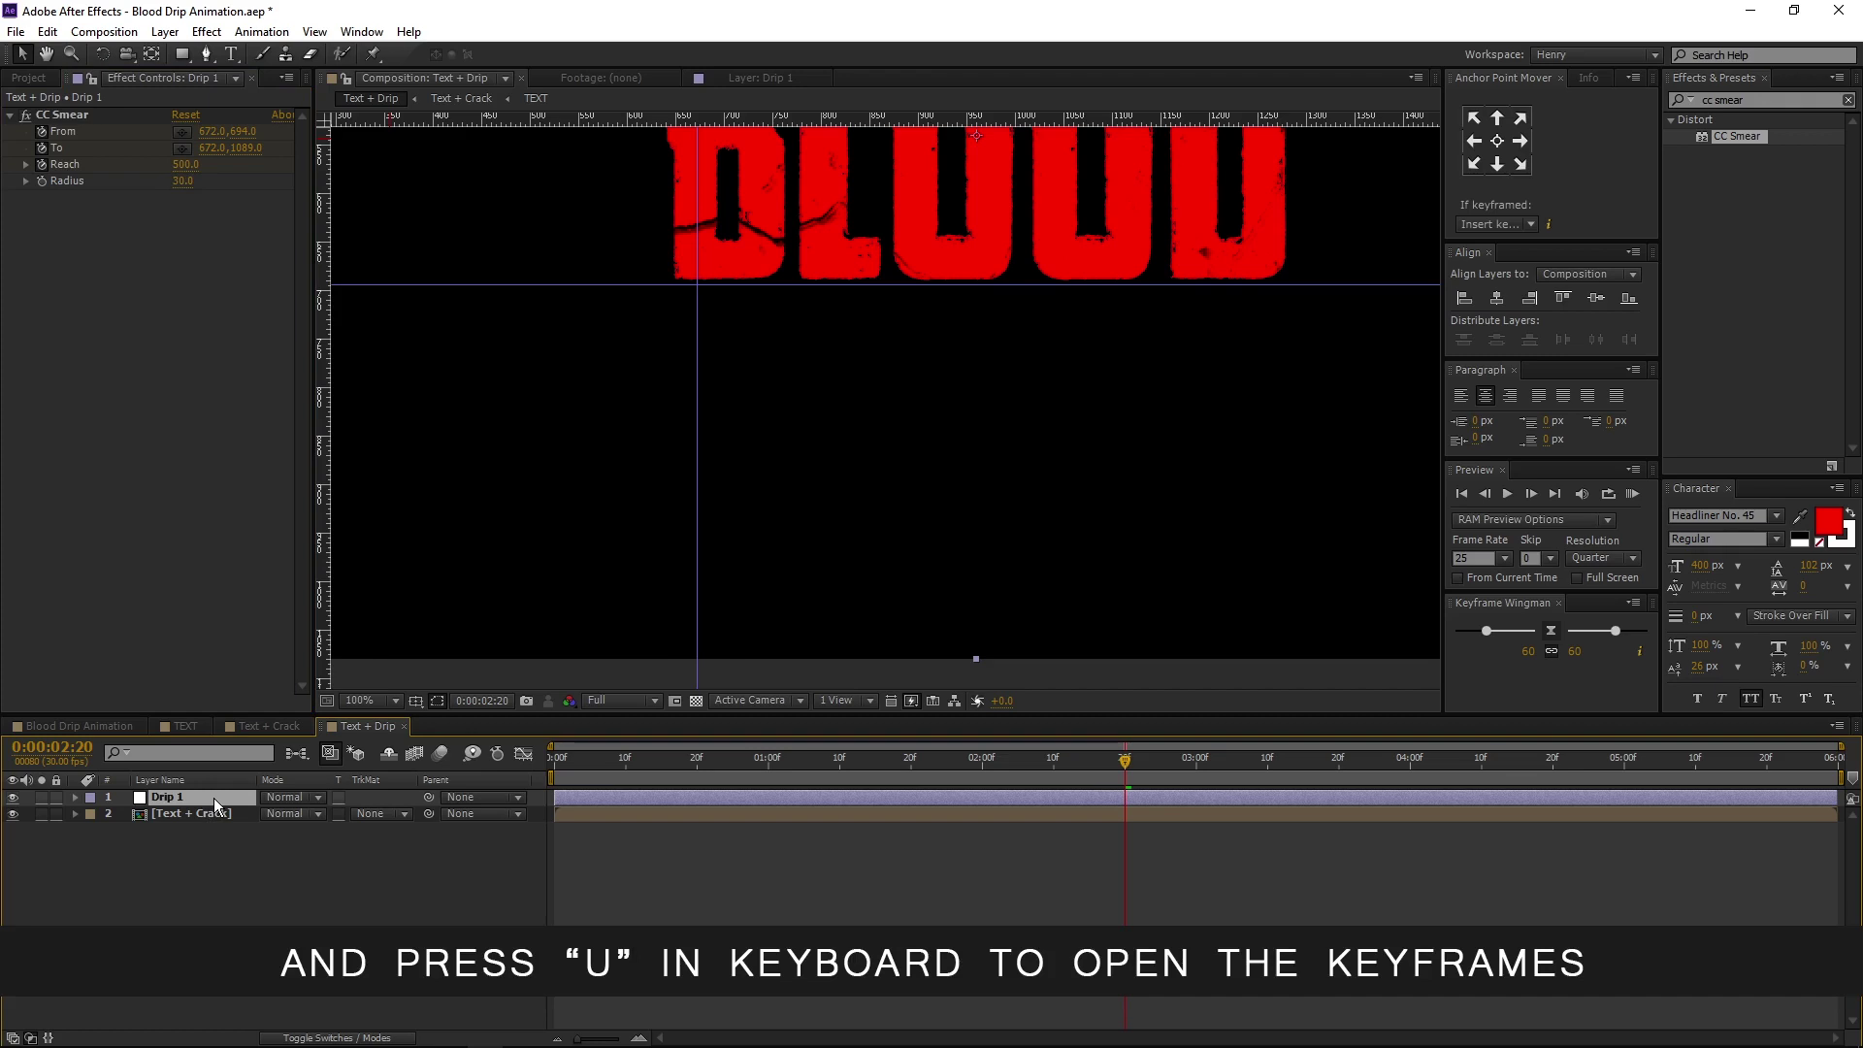
{"action": "key", "text": "u"}
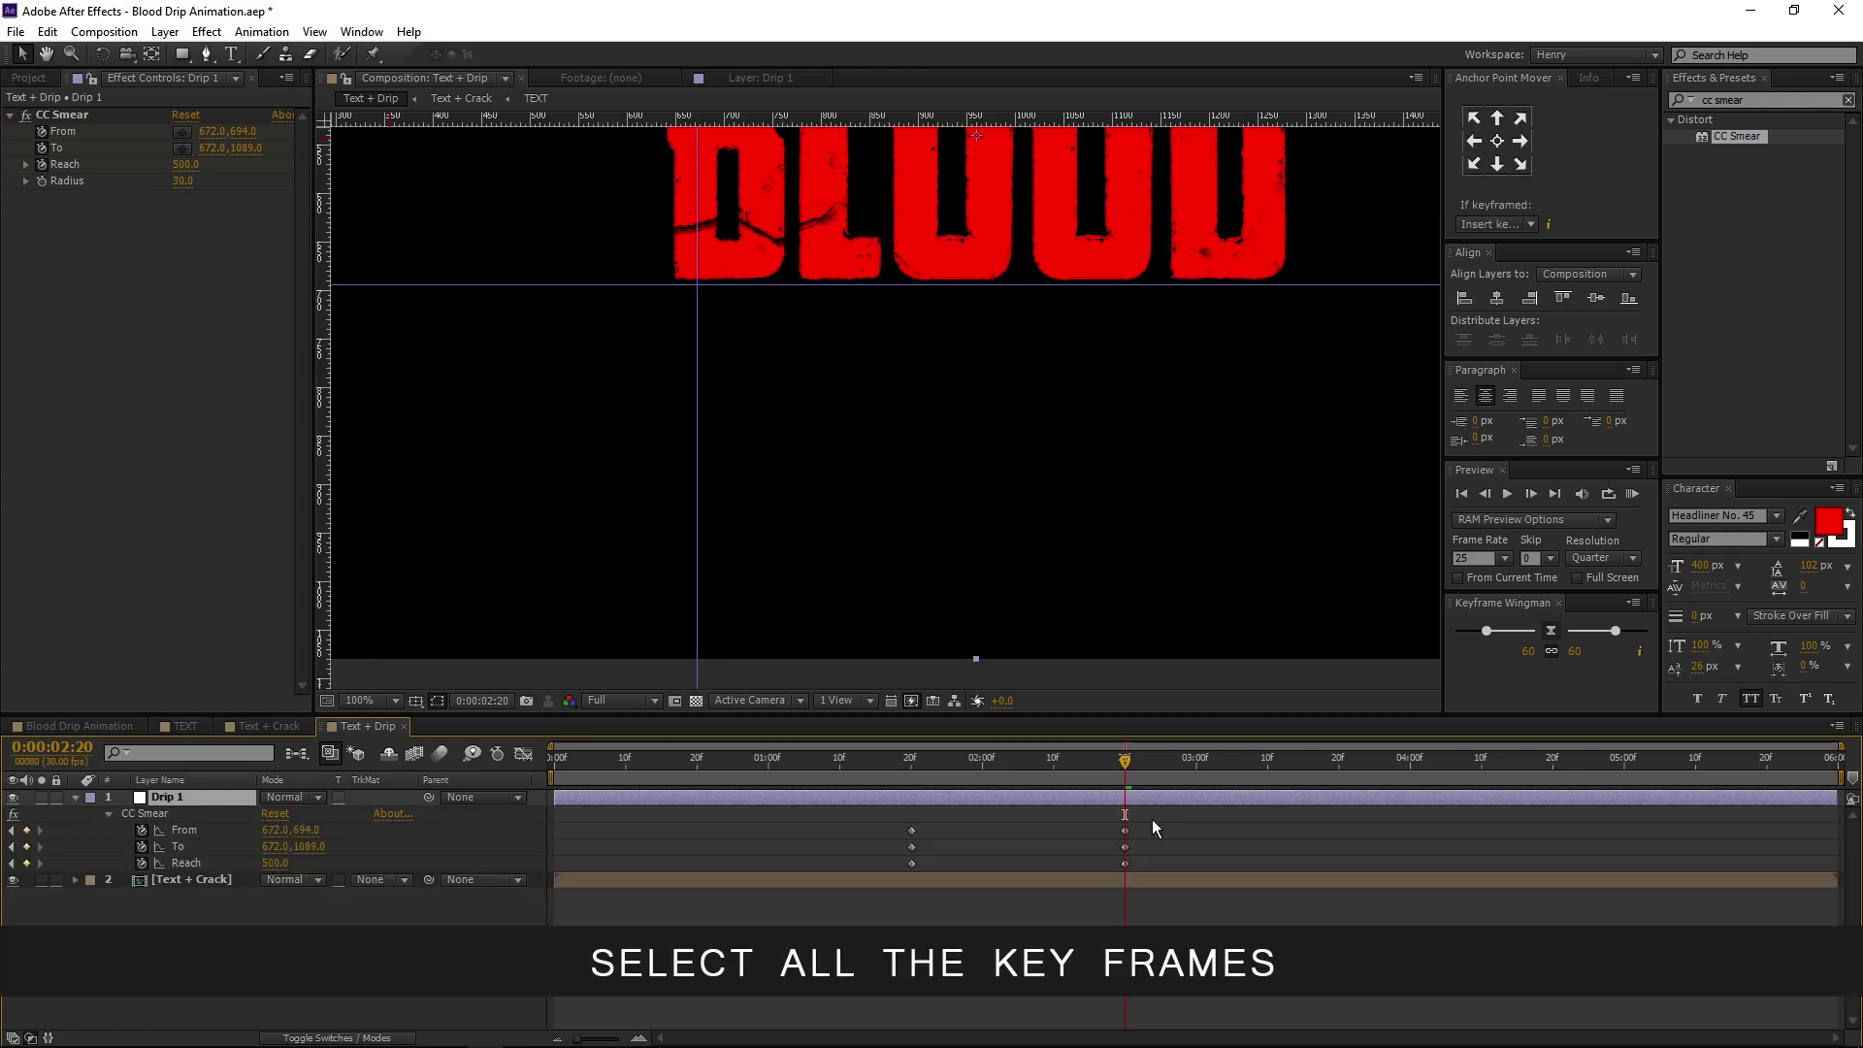
{"action": "left_click_drag", "start_coordinate": [1150, 815], "coordinate": [833, 868]}
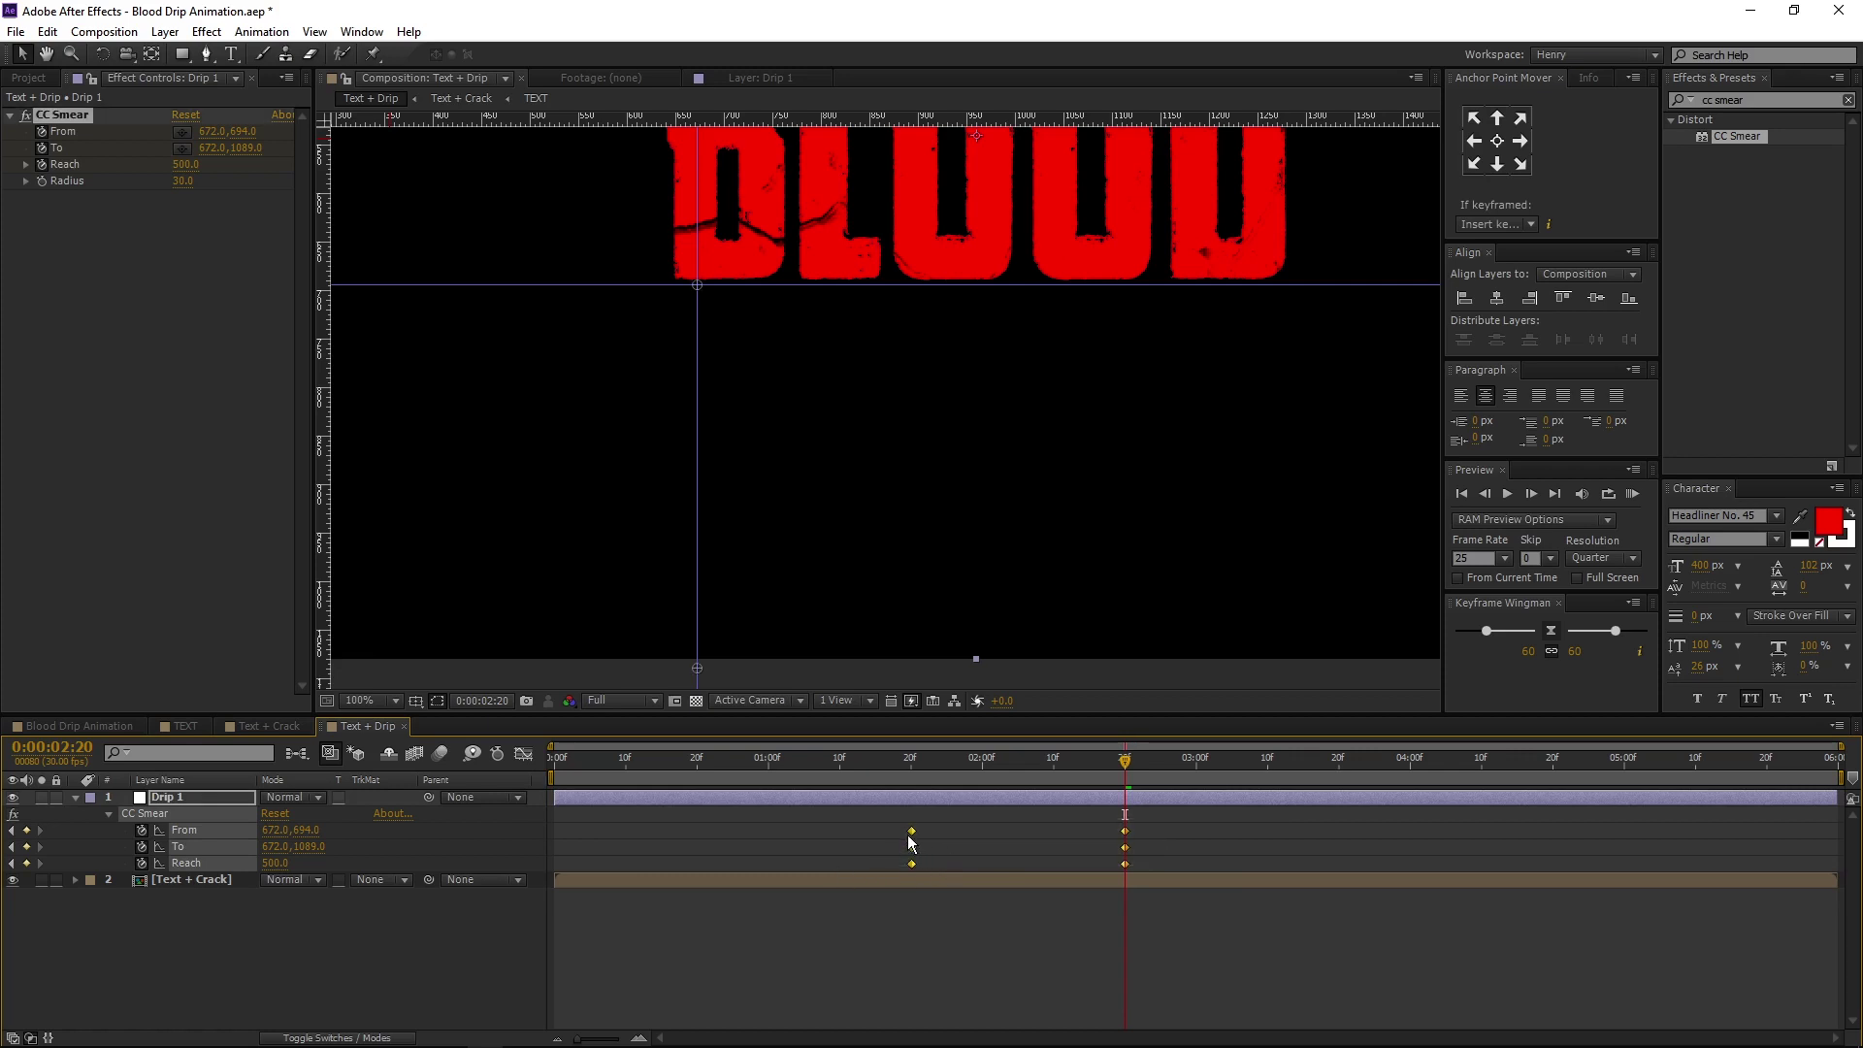
{"action": "right_click", "coordinate": [913, 832]}
{"action": "mouse_move", "coordinate": [988, 821]}
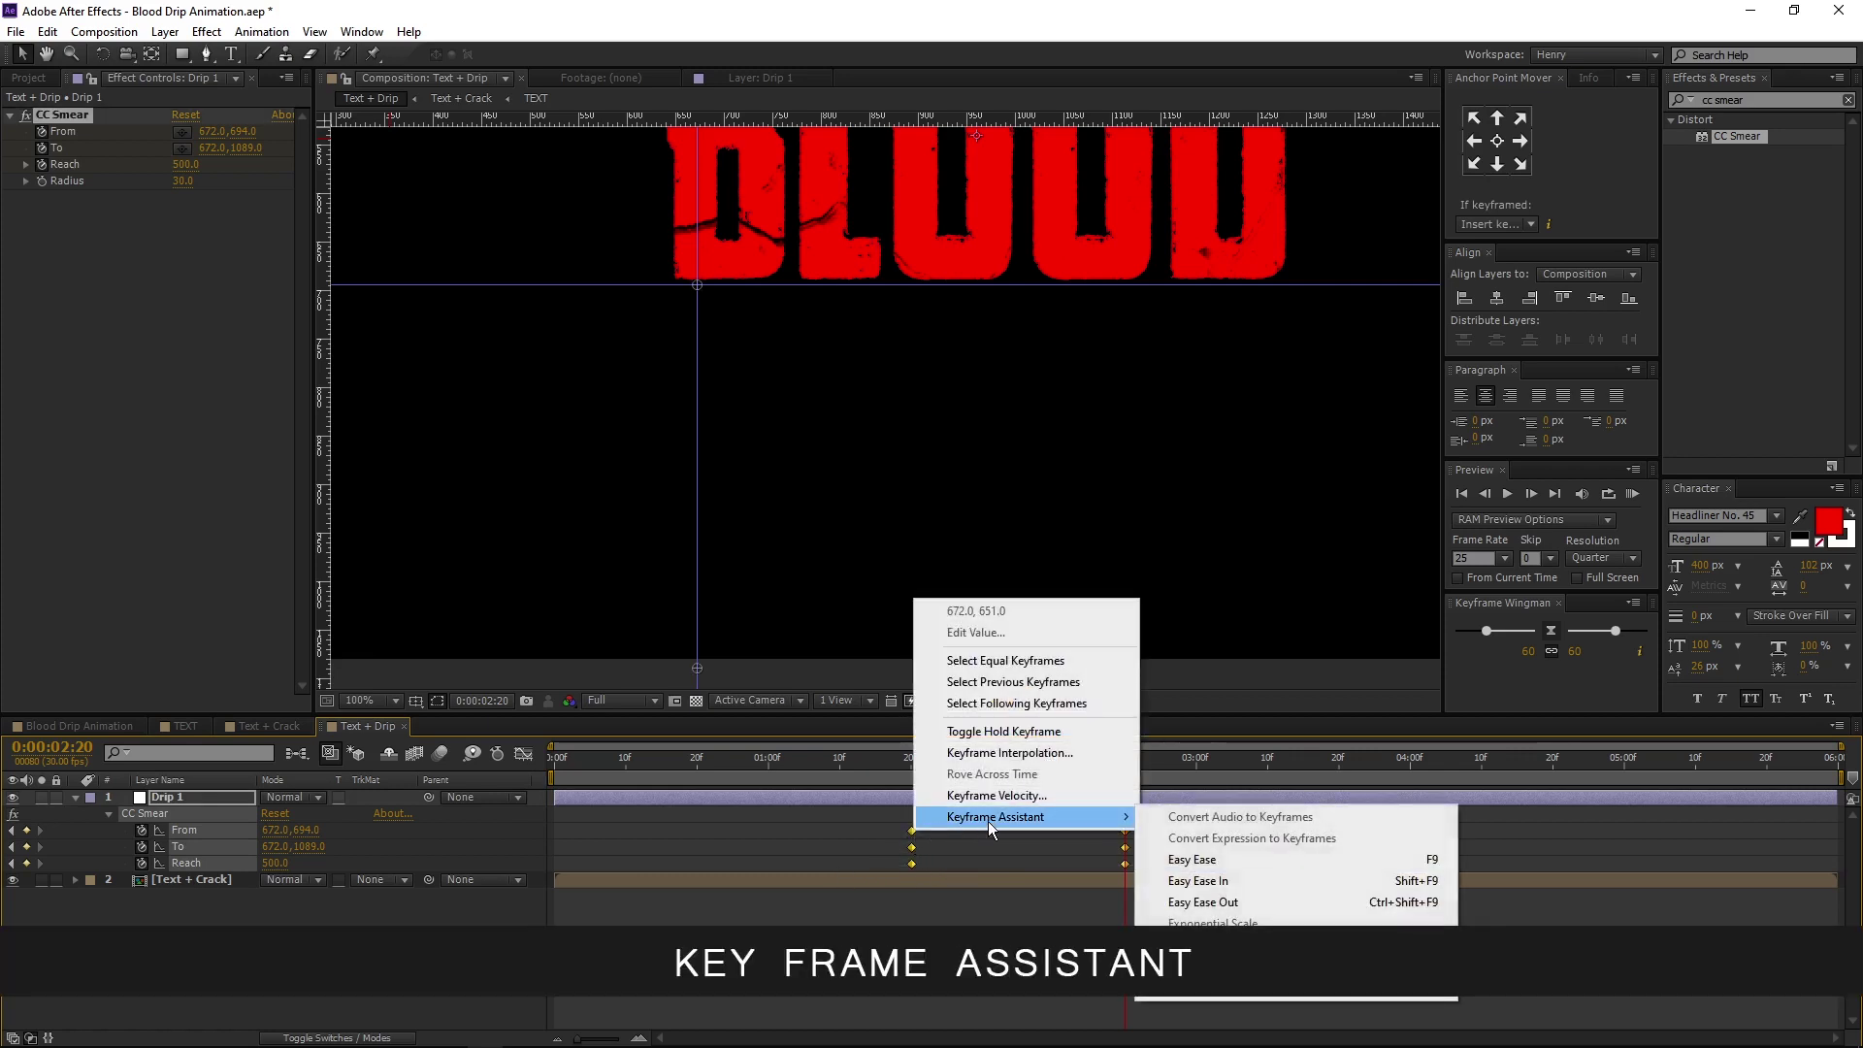
{"action": "left_click", "coordinate": [1231, 859]}
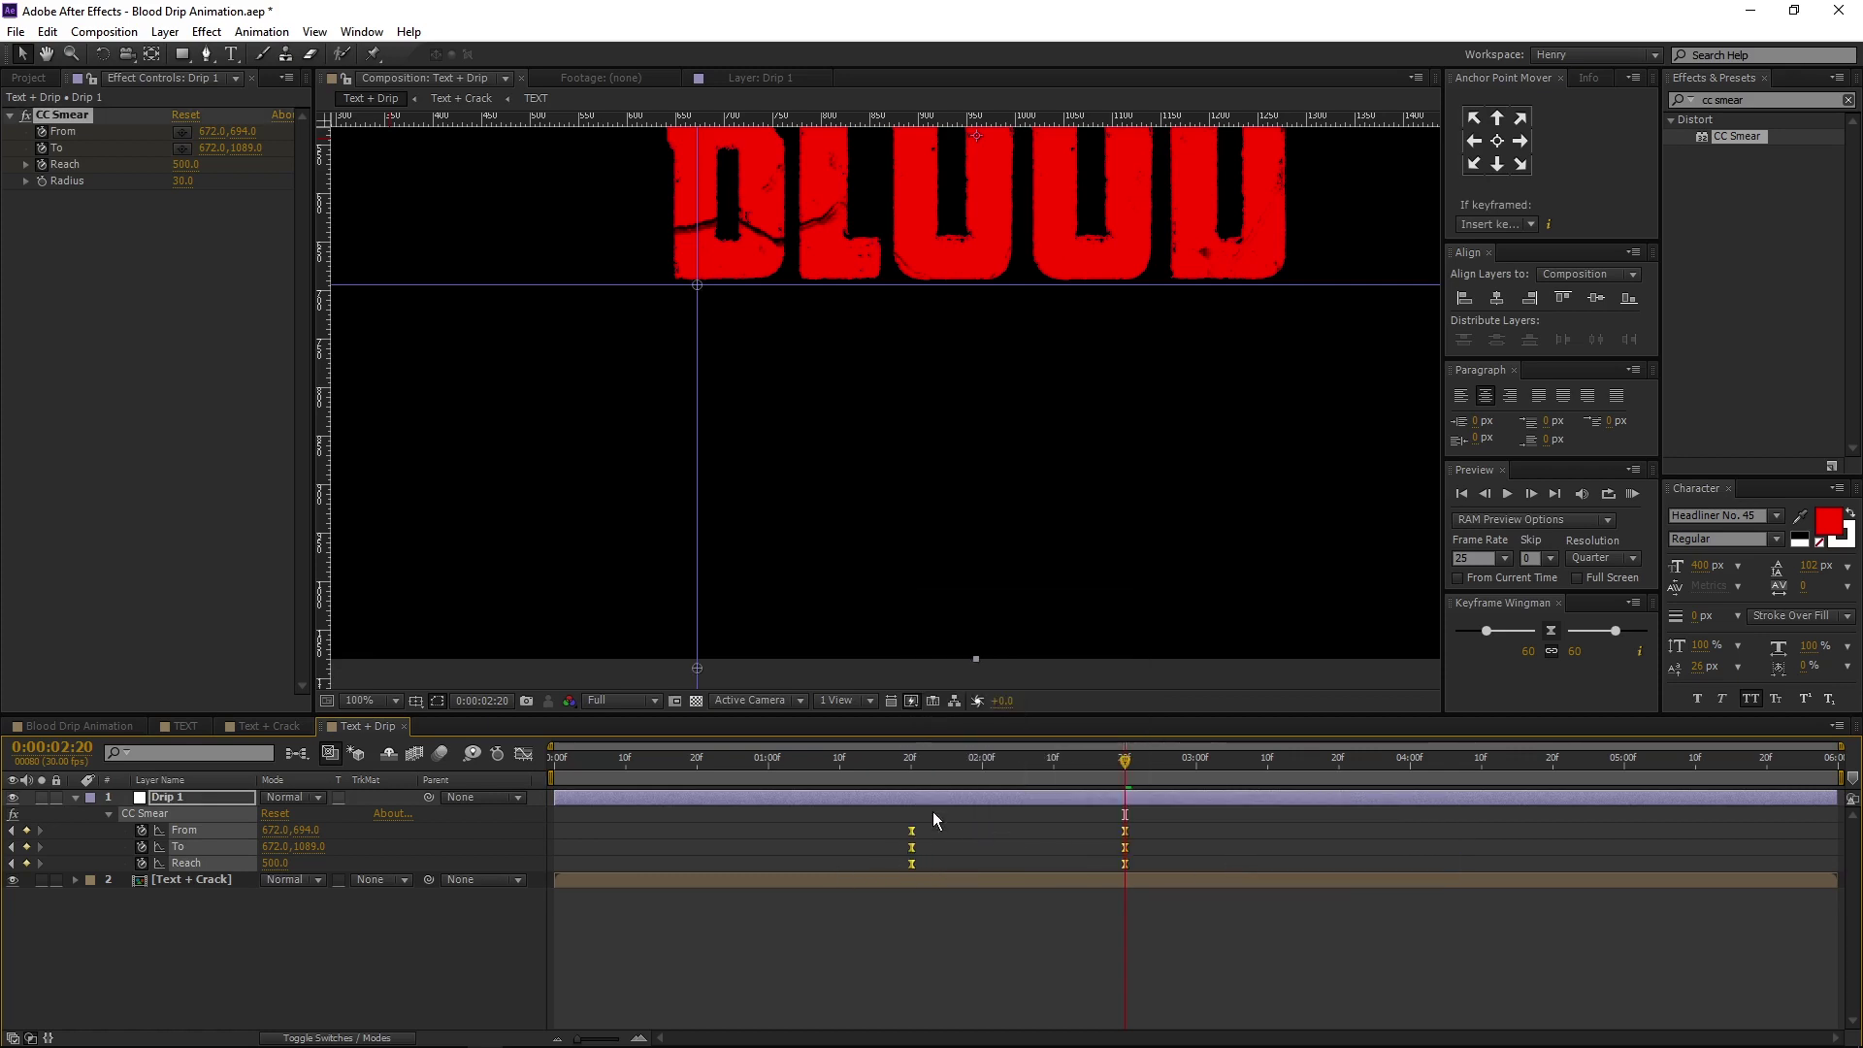
{"action": "left_click_drag", "start_coordinate": [898, 759], "coordinate": [1129, 774]}
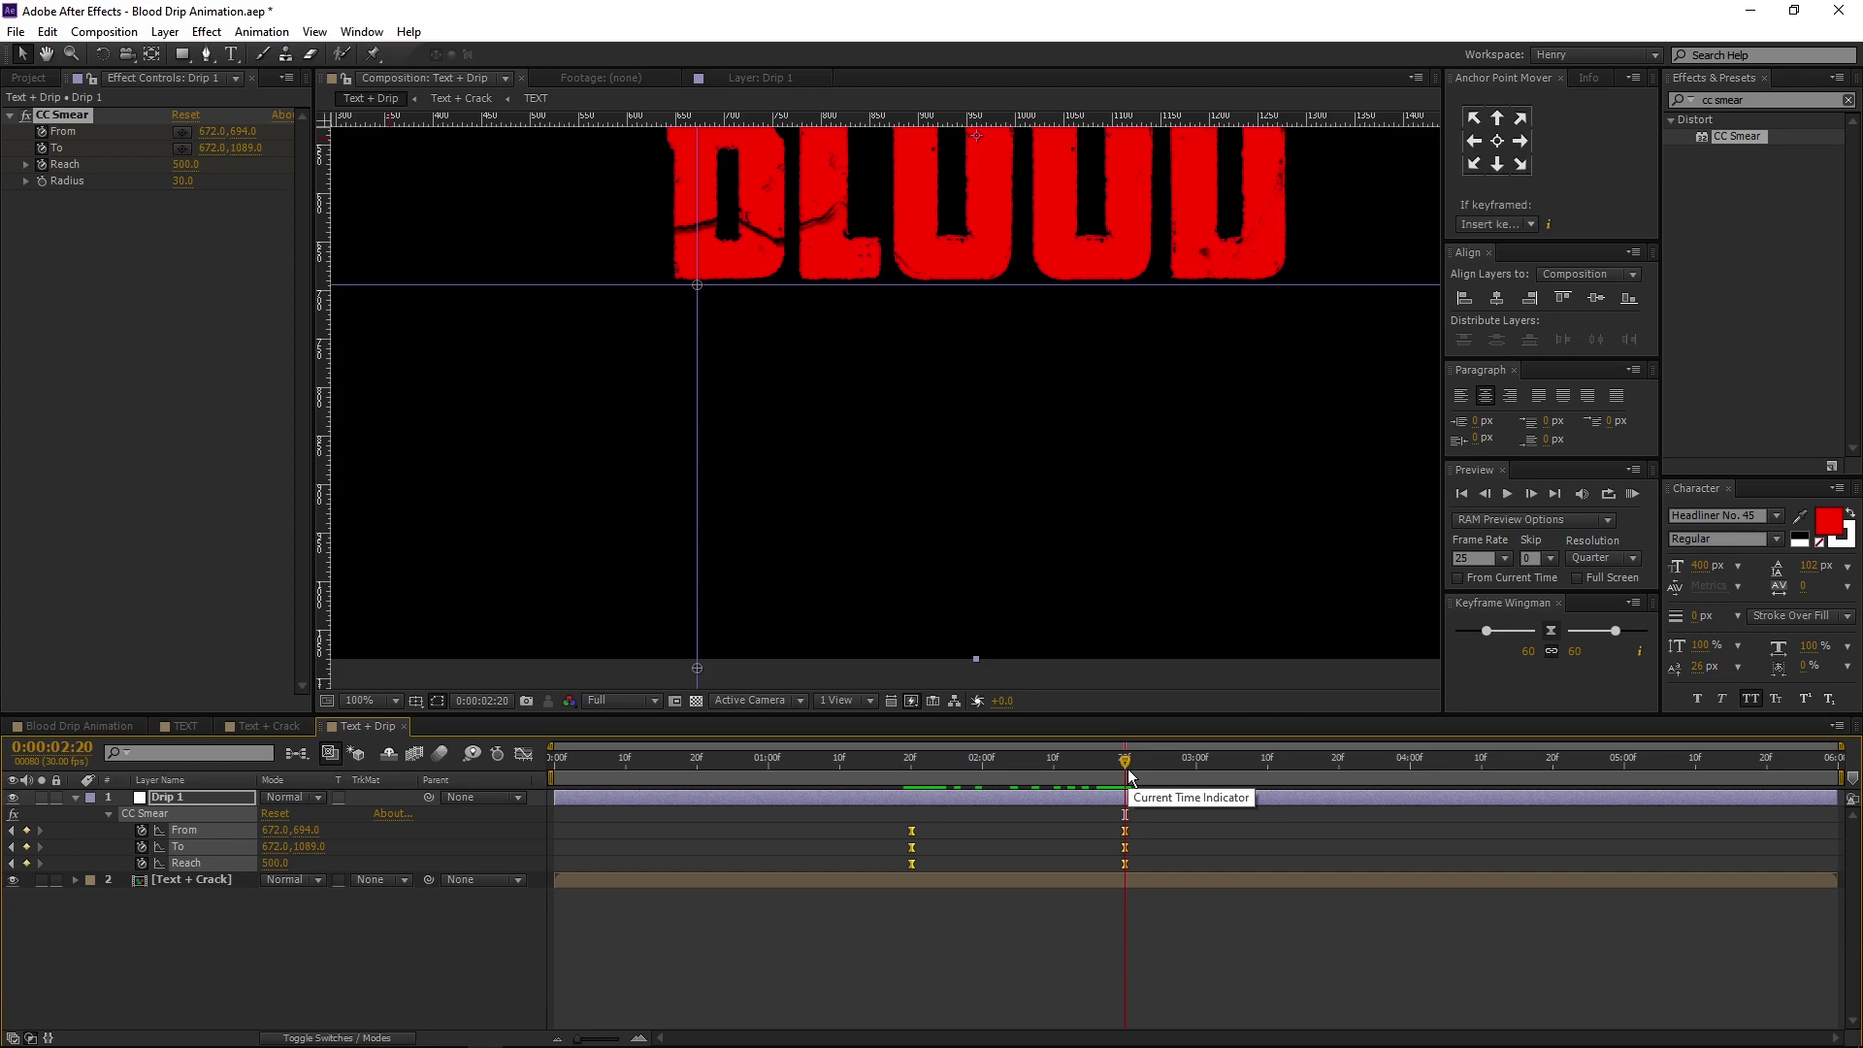
Duplicate Drip 1 as Drip 2 and shift the copy's CC Smear keyframes so they start at 0:00:02:06
{"action": "left_click", "coordinate": [76, 797]}
{"action": "key", "text": "h"}
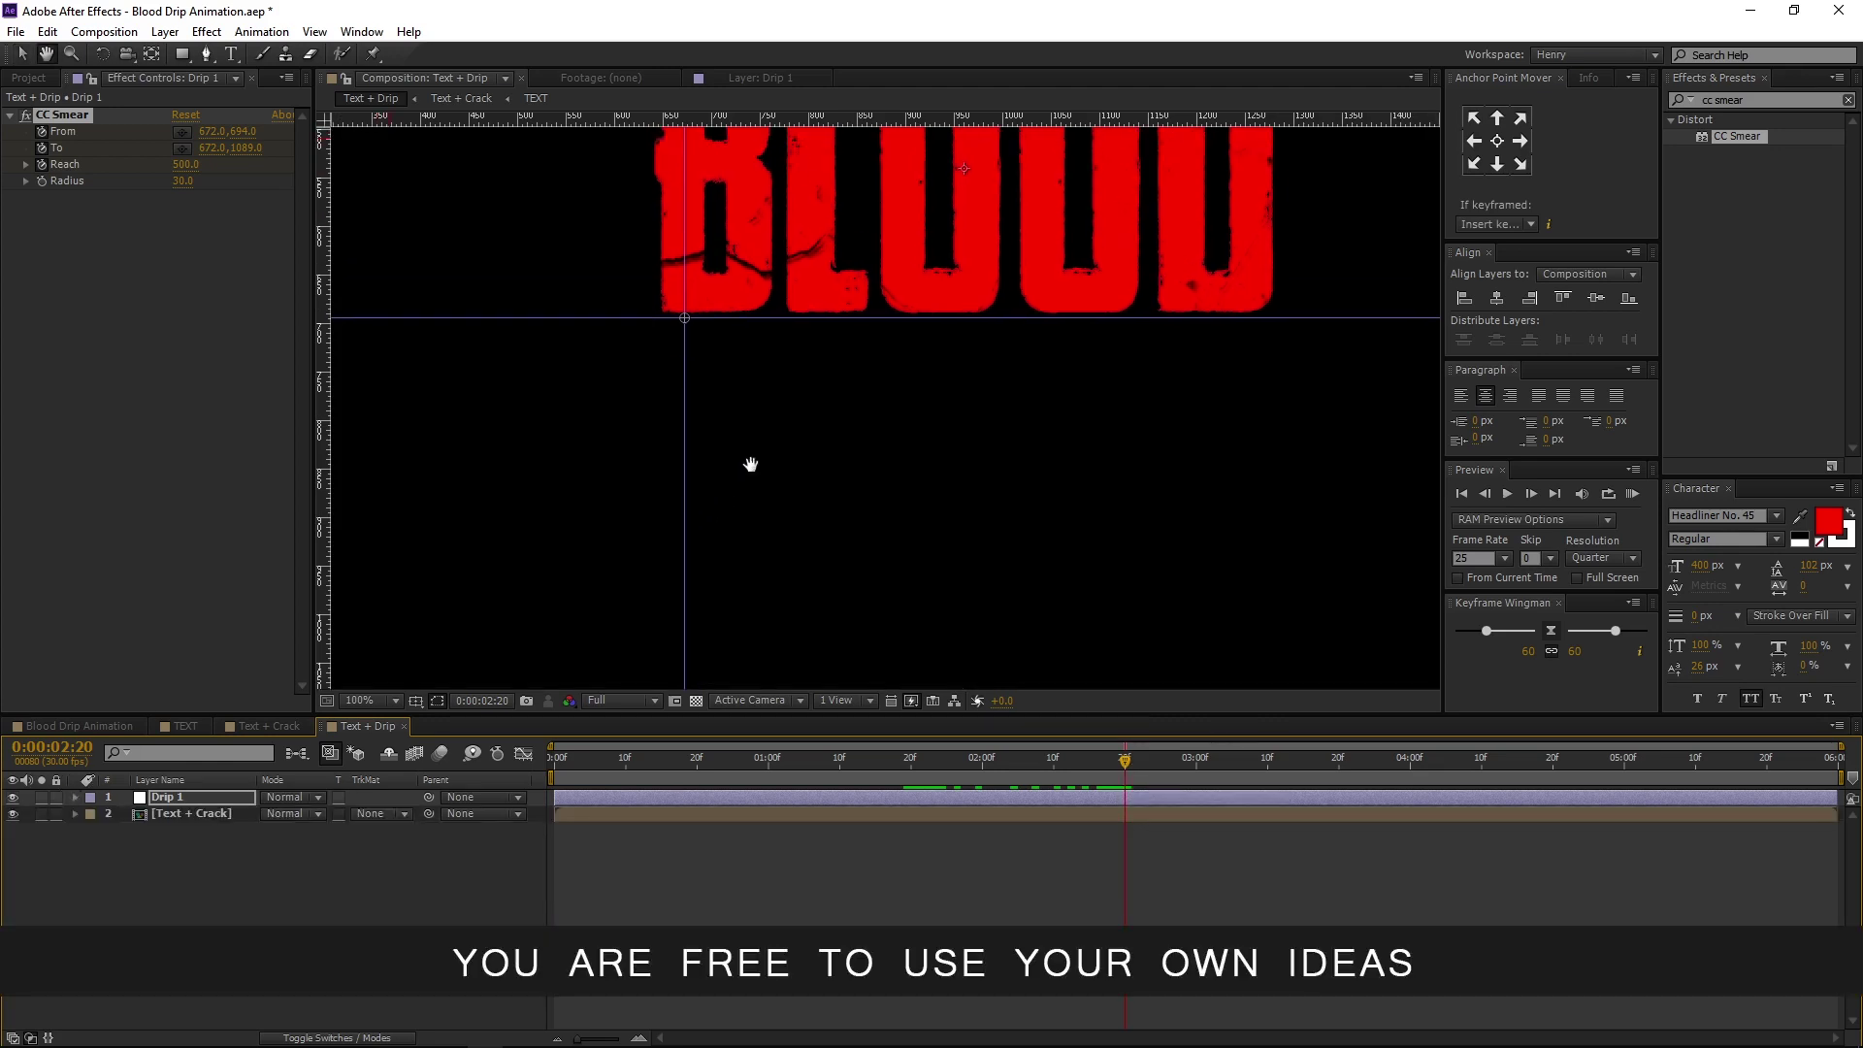
{"action": "key", "text": "comma"}
{"action": "key", "text": "comma"}
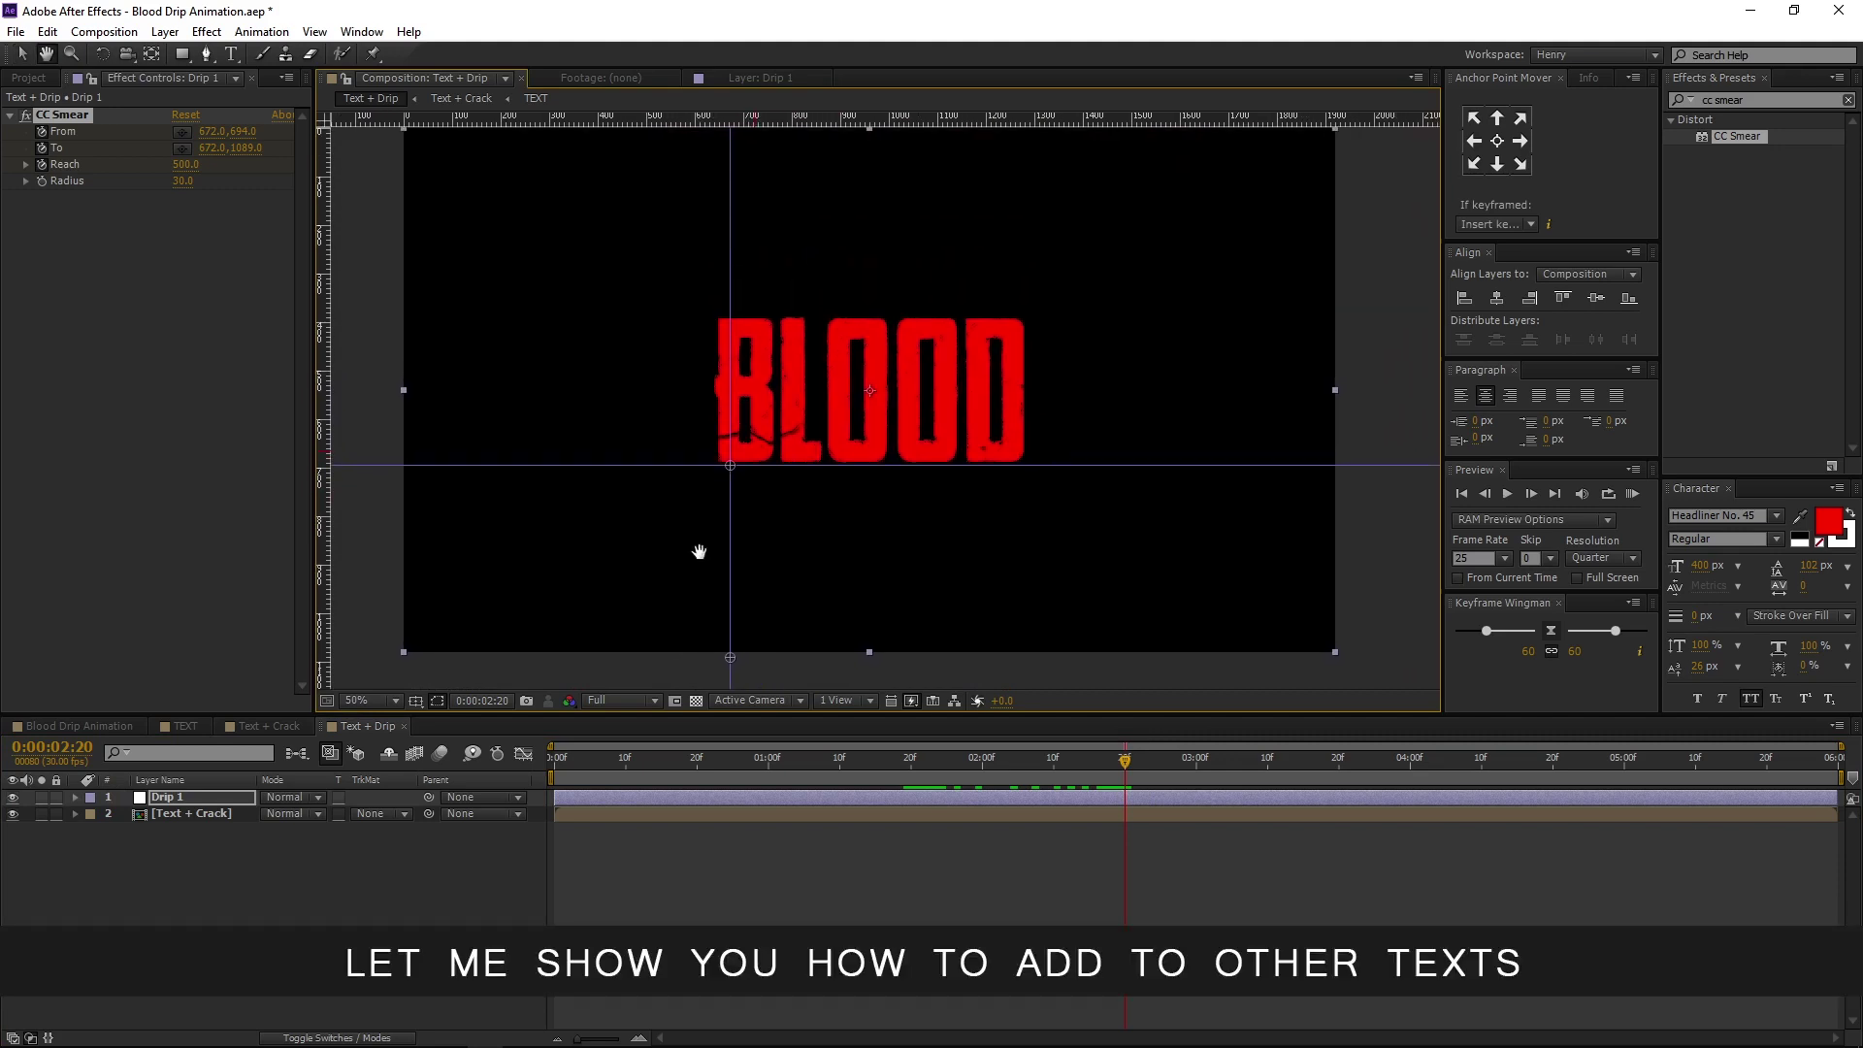
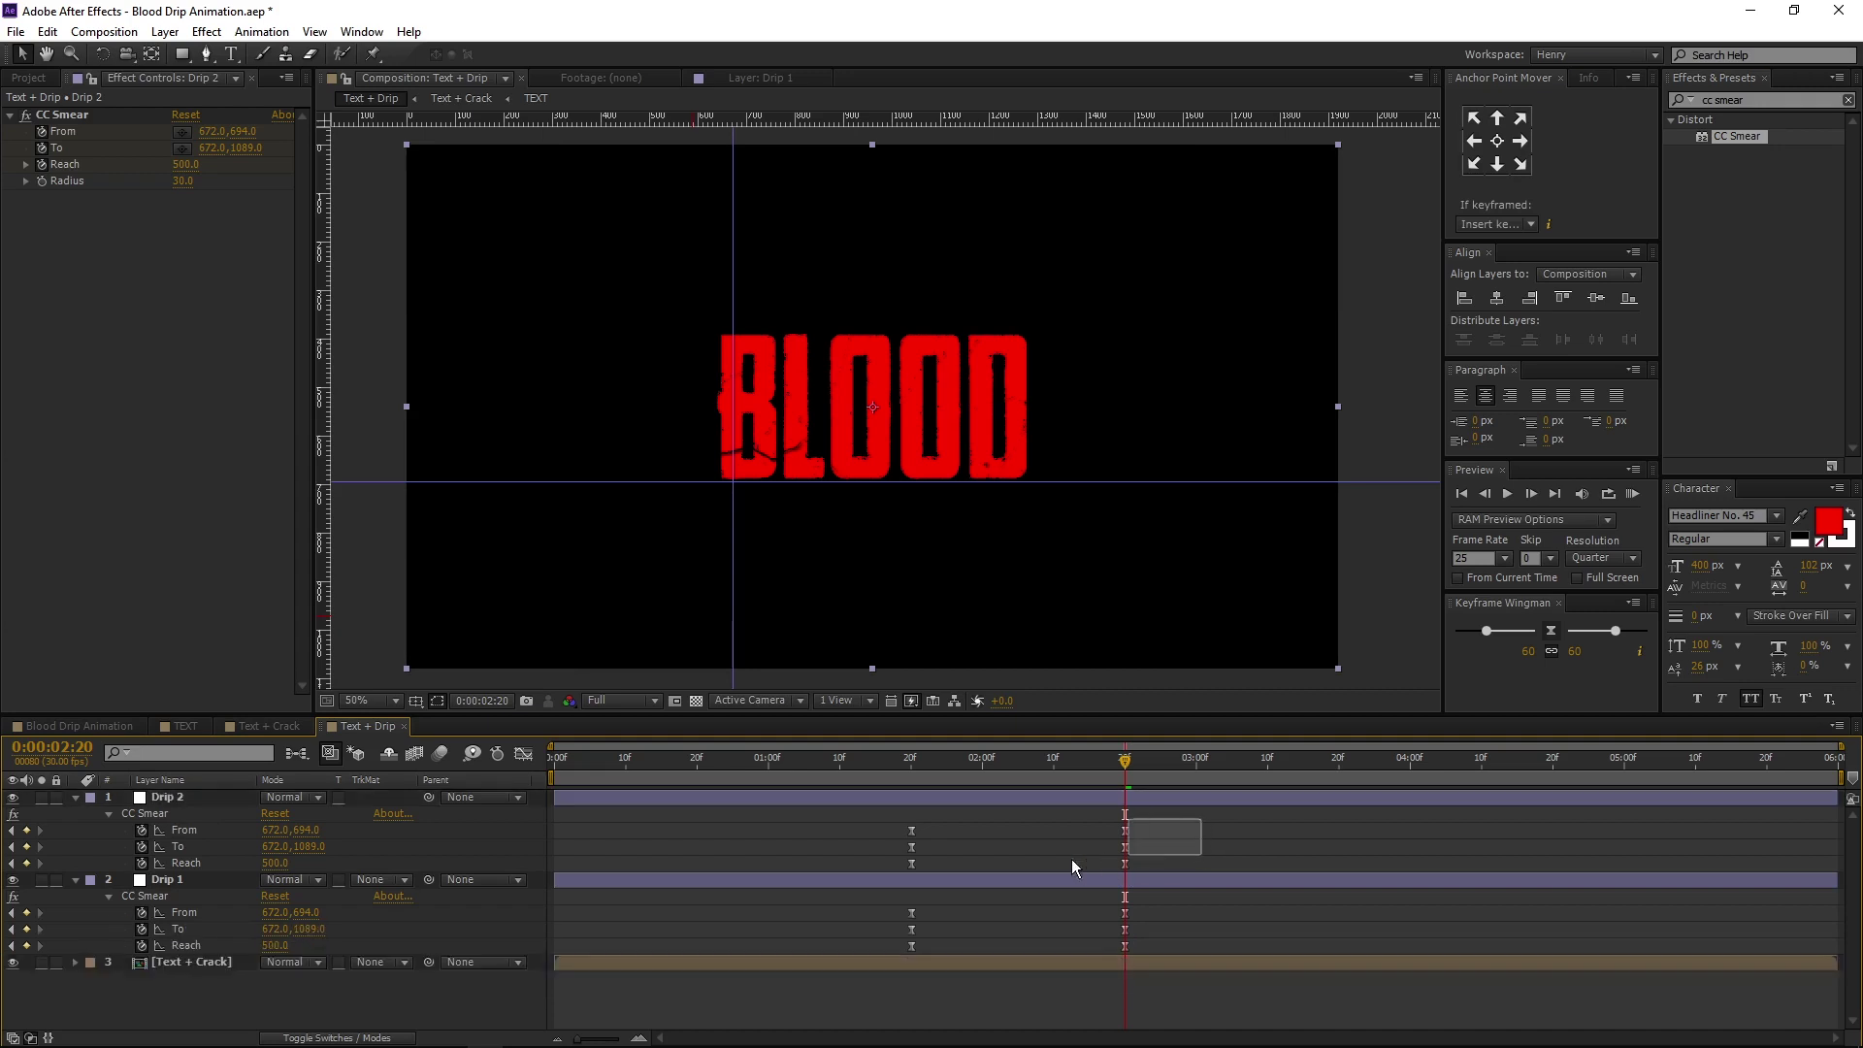
{"action": "left_click_drag", "start_coordinate": [987, 760], "coordinate": [1024, 760]}
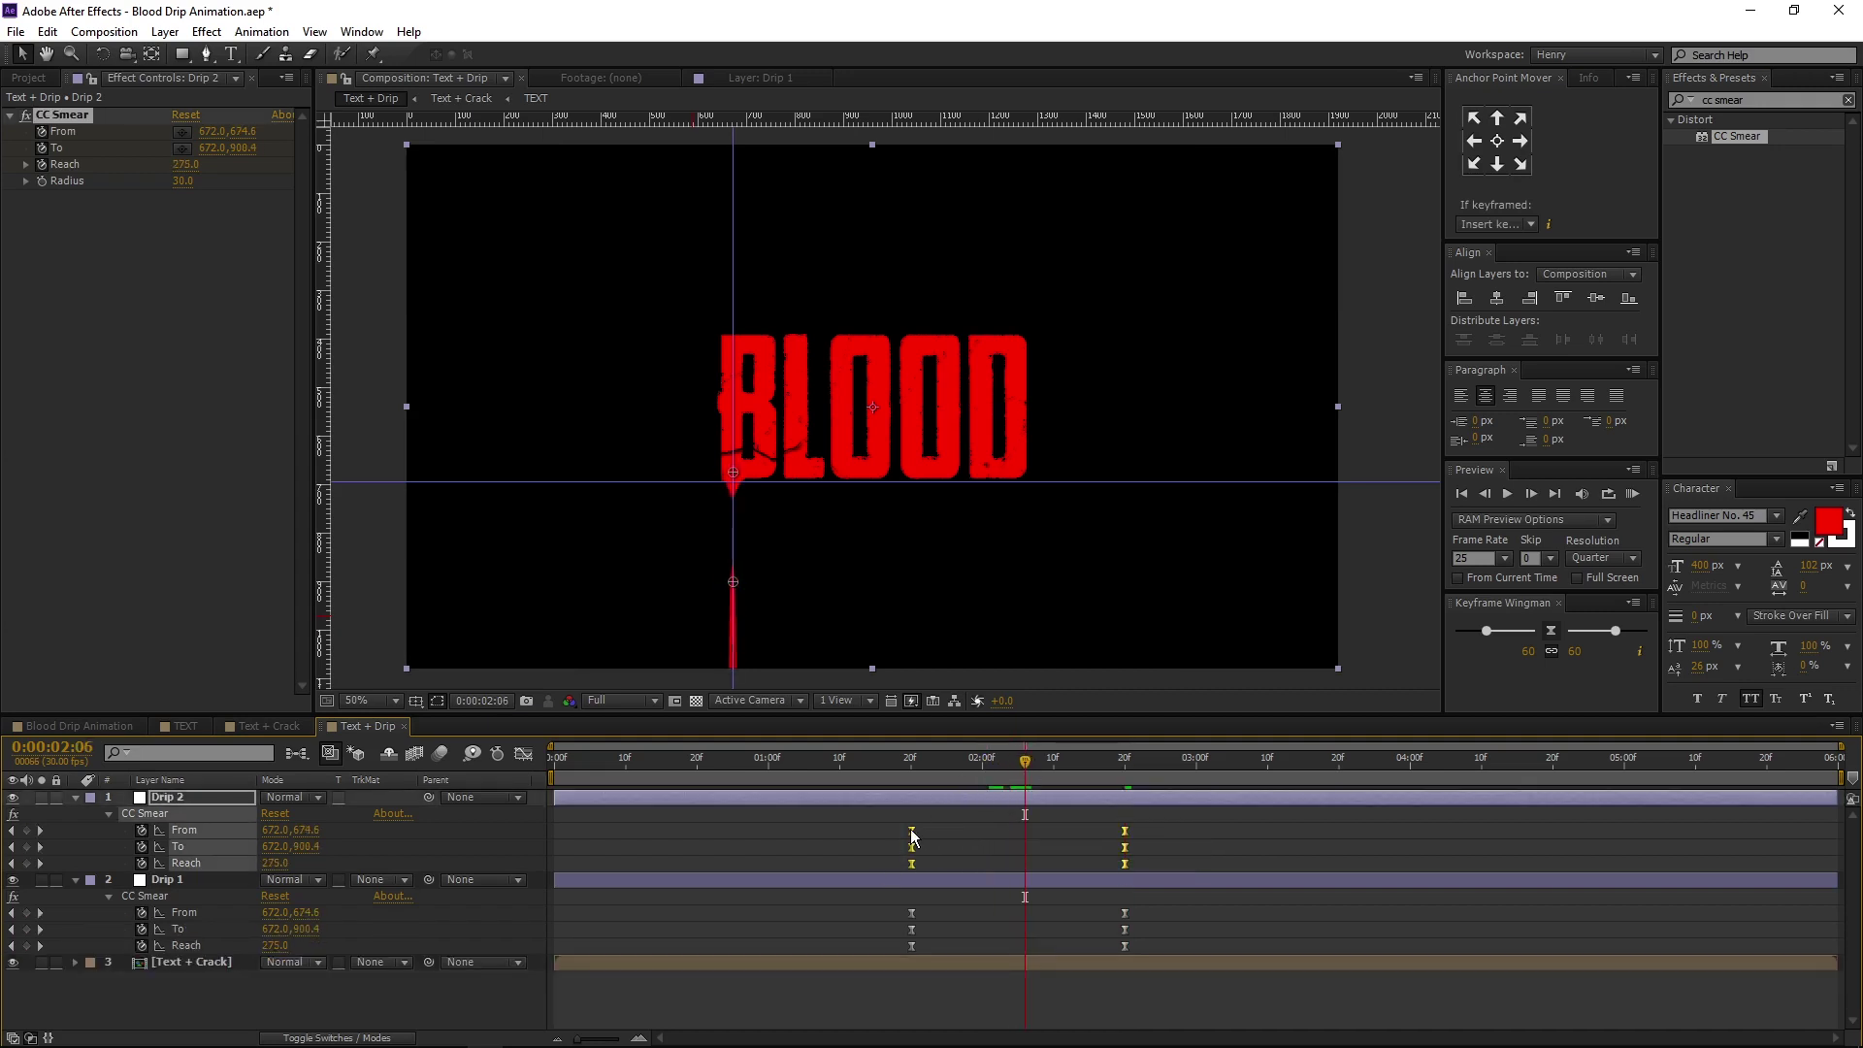
{"action": "left_click_drag", "start_coordinate": [912, 830], "coordinate": [1026, 836]}
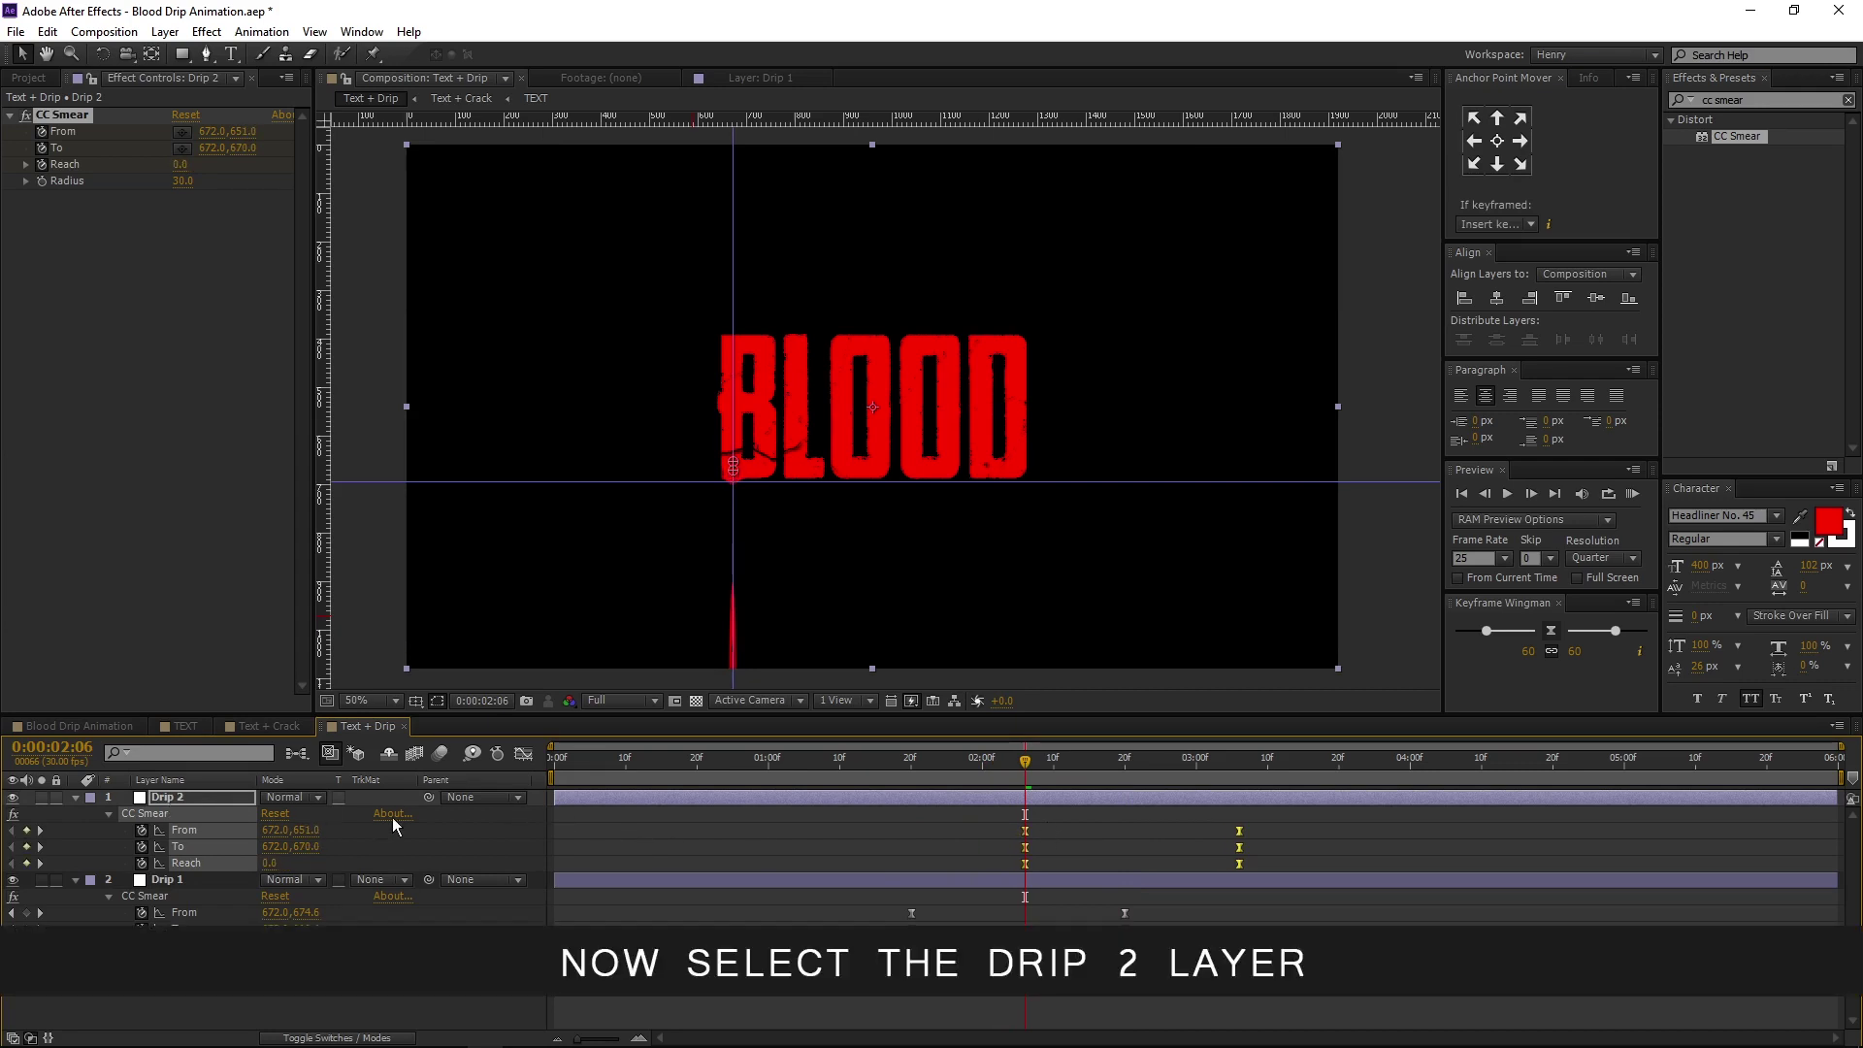
Move the vertical guide to the first O and place Drip 2's From point at 970, 651 and To point at 970, 670
{"action": "left_click", "coordinate": [219, 797]}
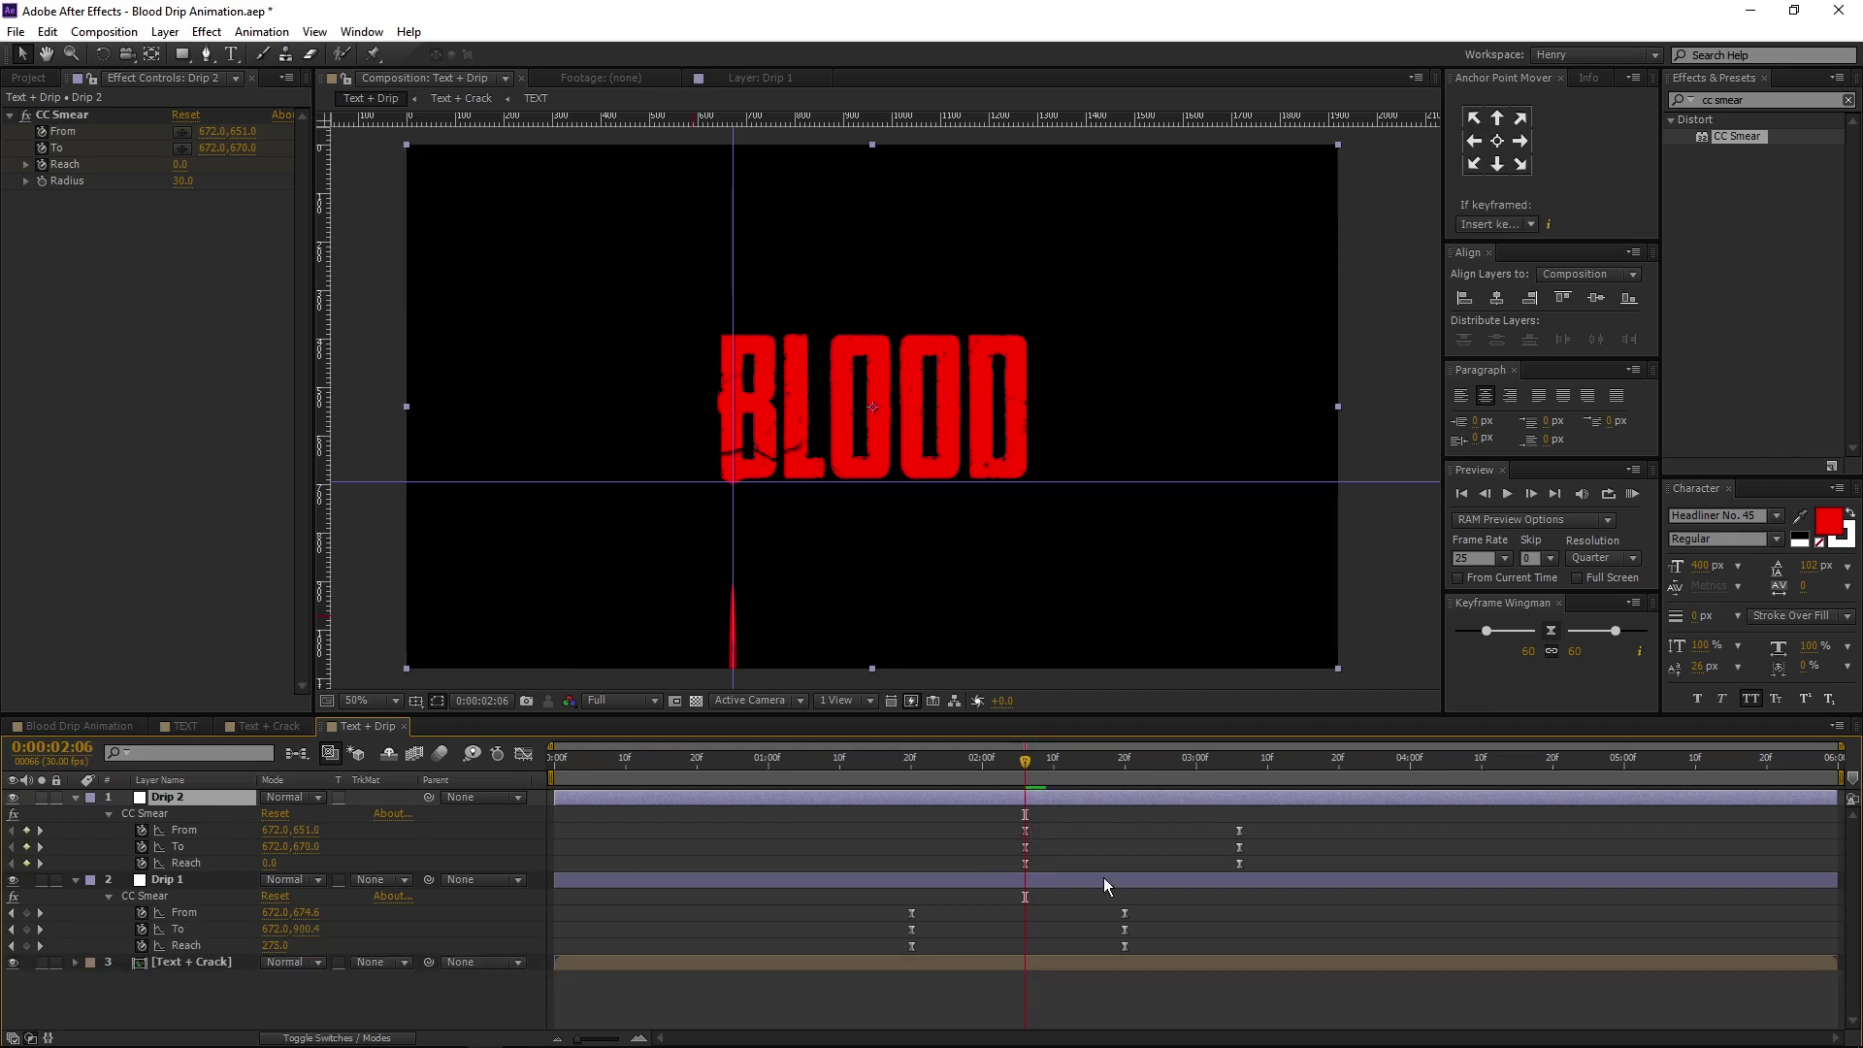
{"action": "left_click_drag", "start_coordinate": [735, 529], "coordinate": [878, 531]}
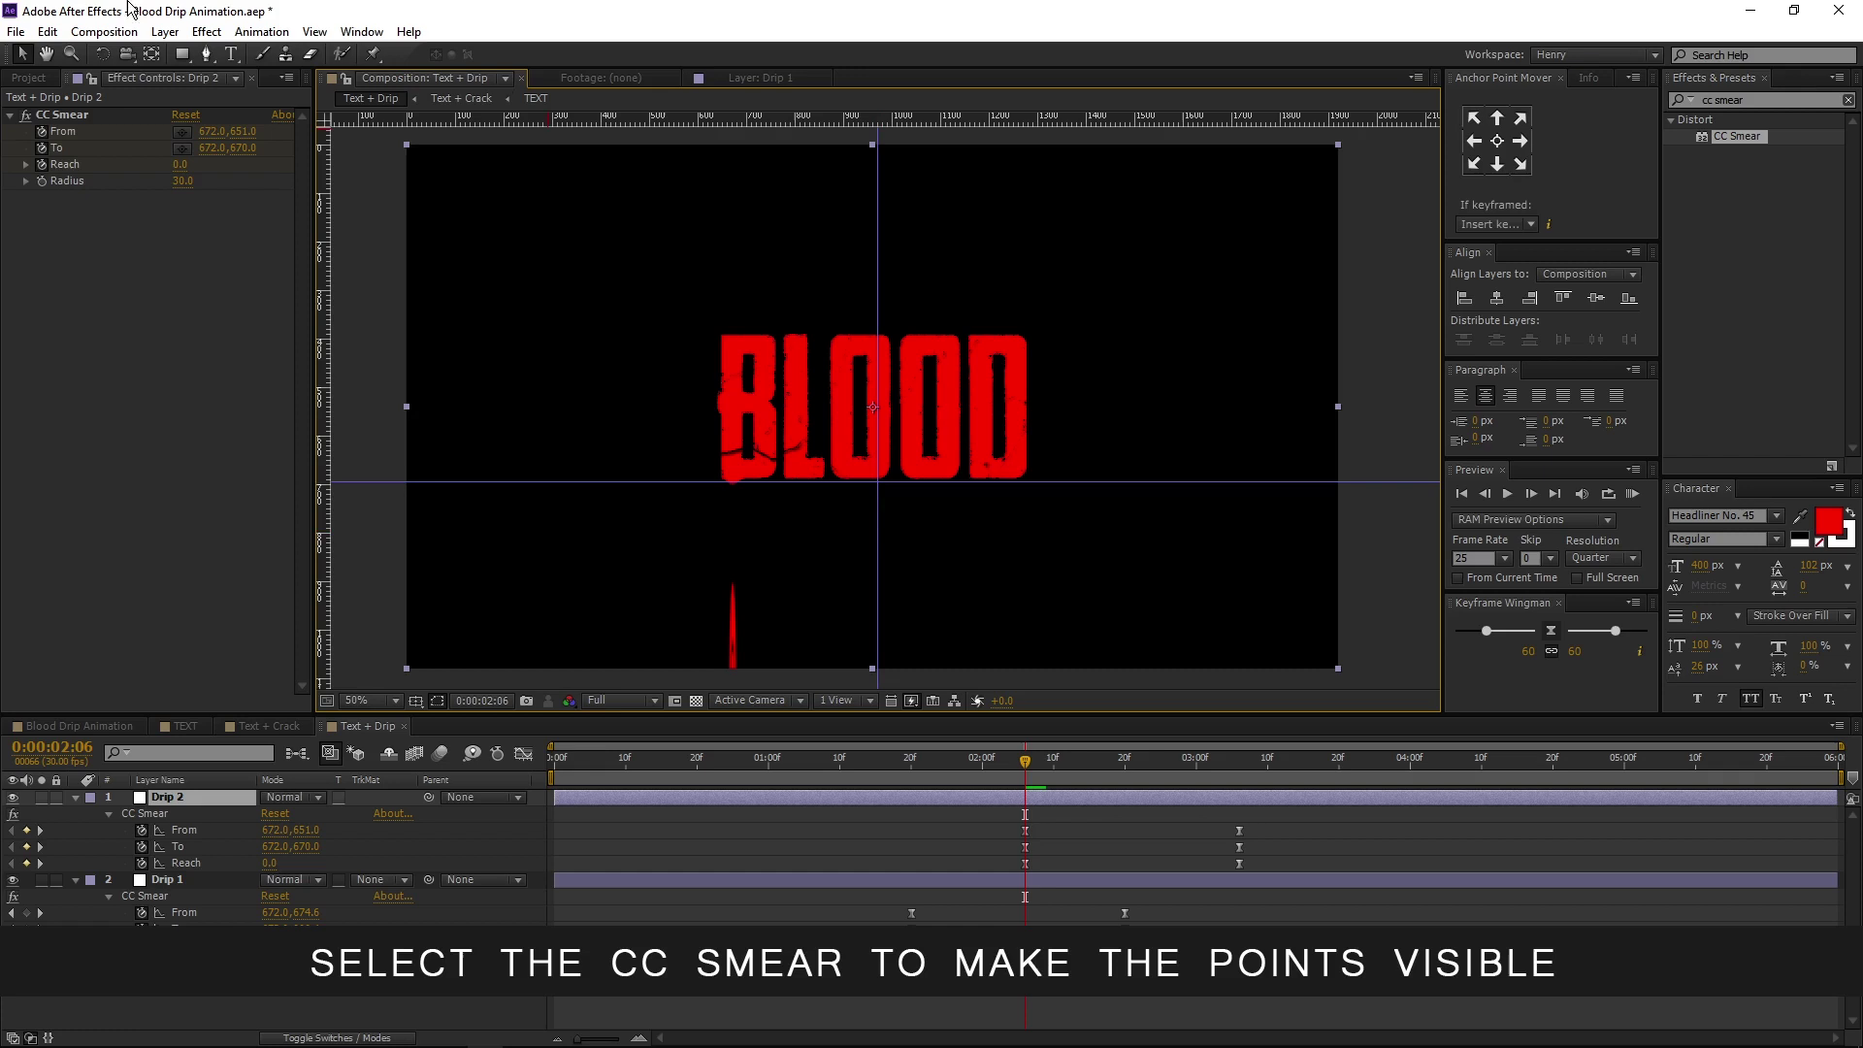
{"action": "left_click", "coordinate": [74, 115]}
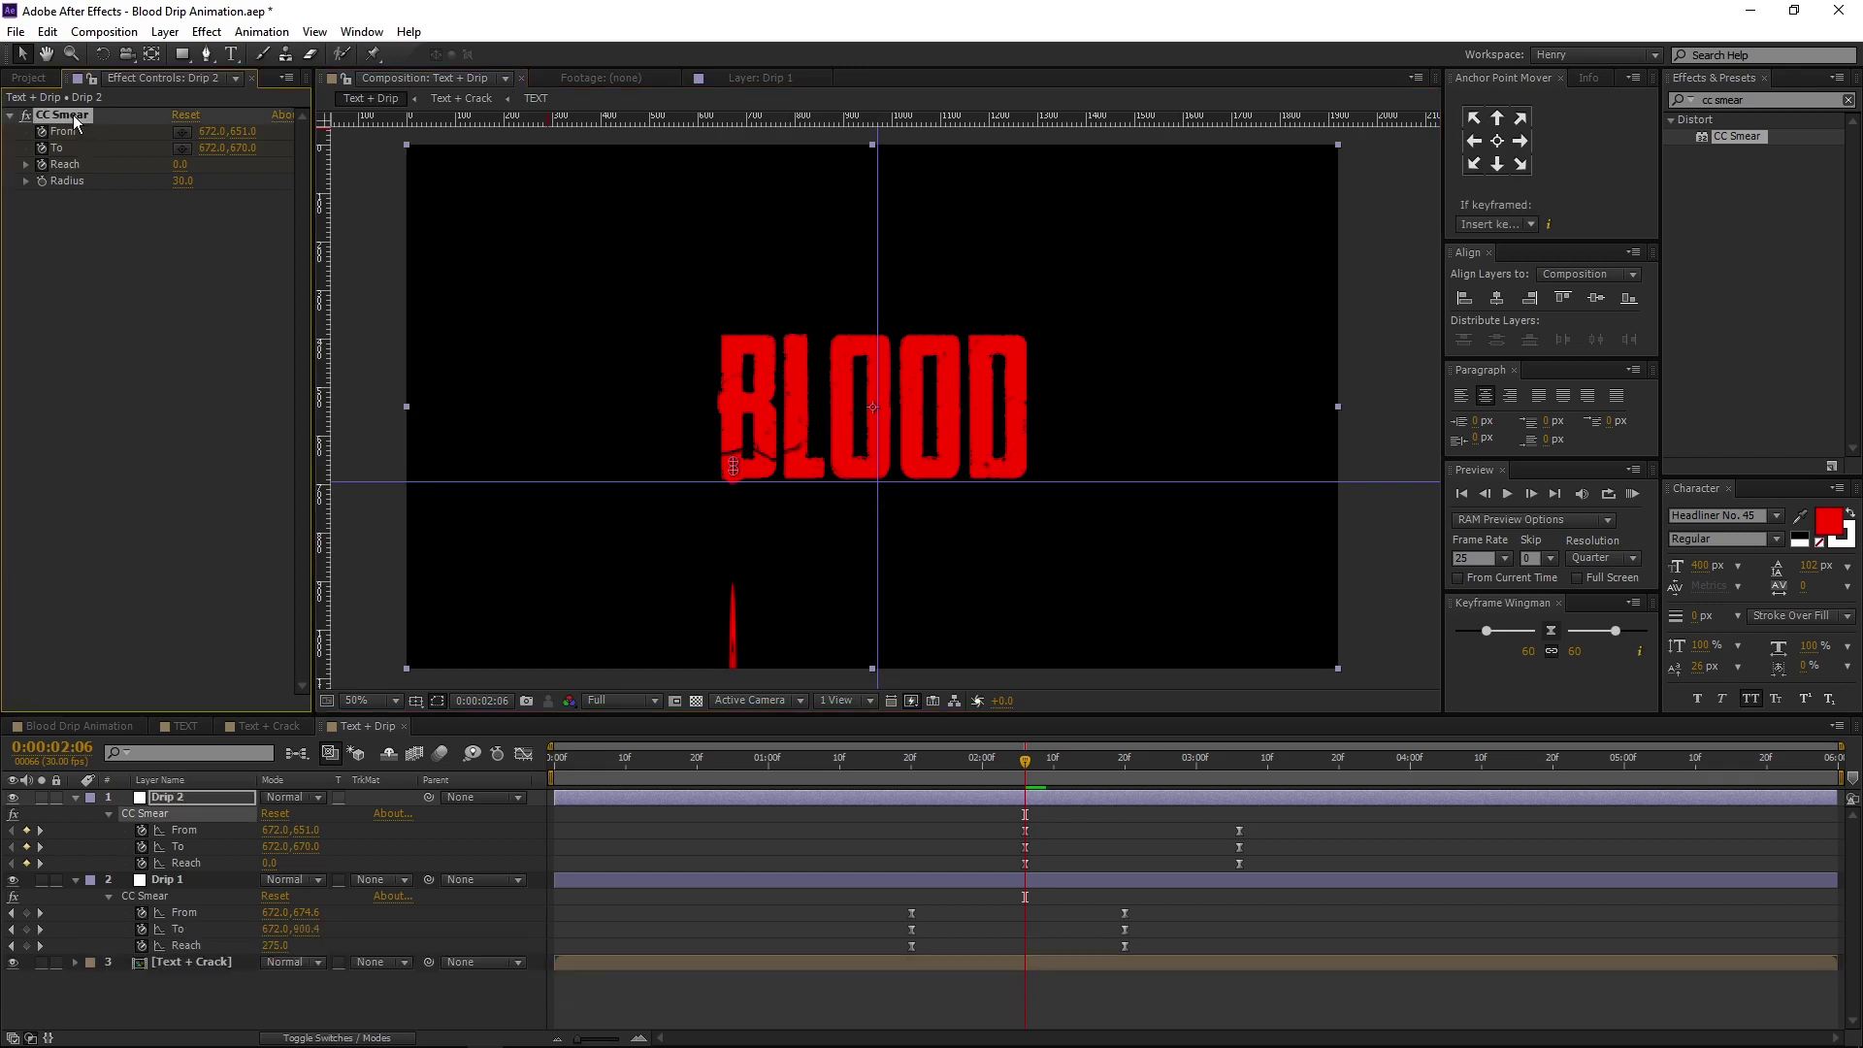
{"action": "key", "text": "period"}
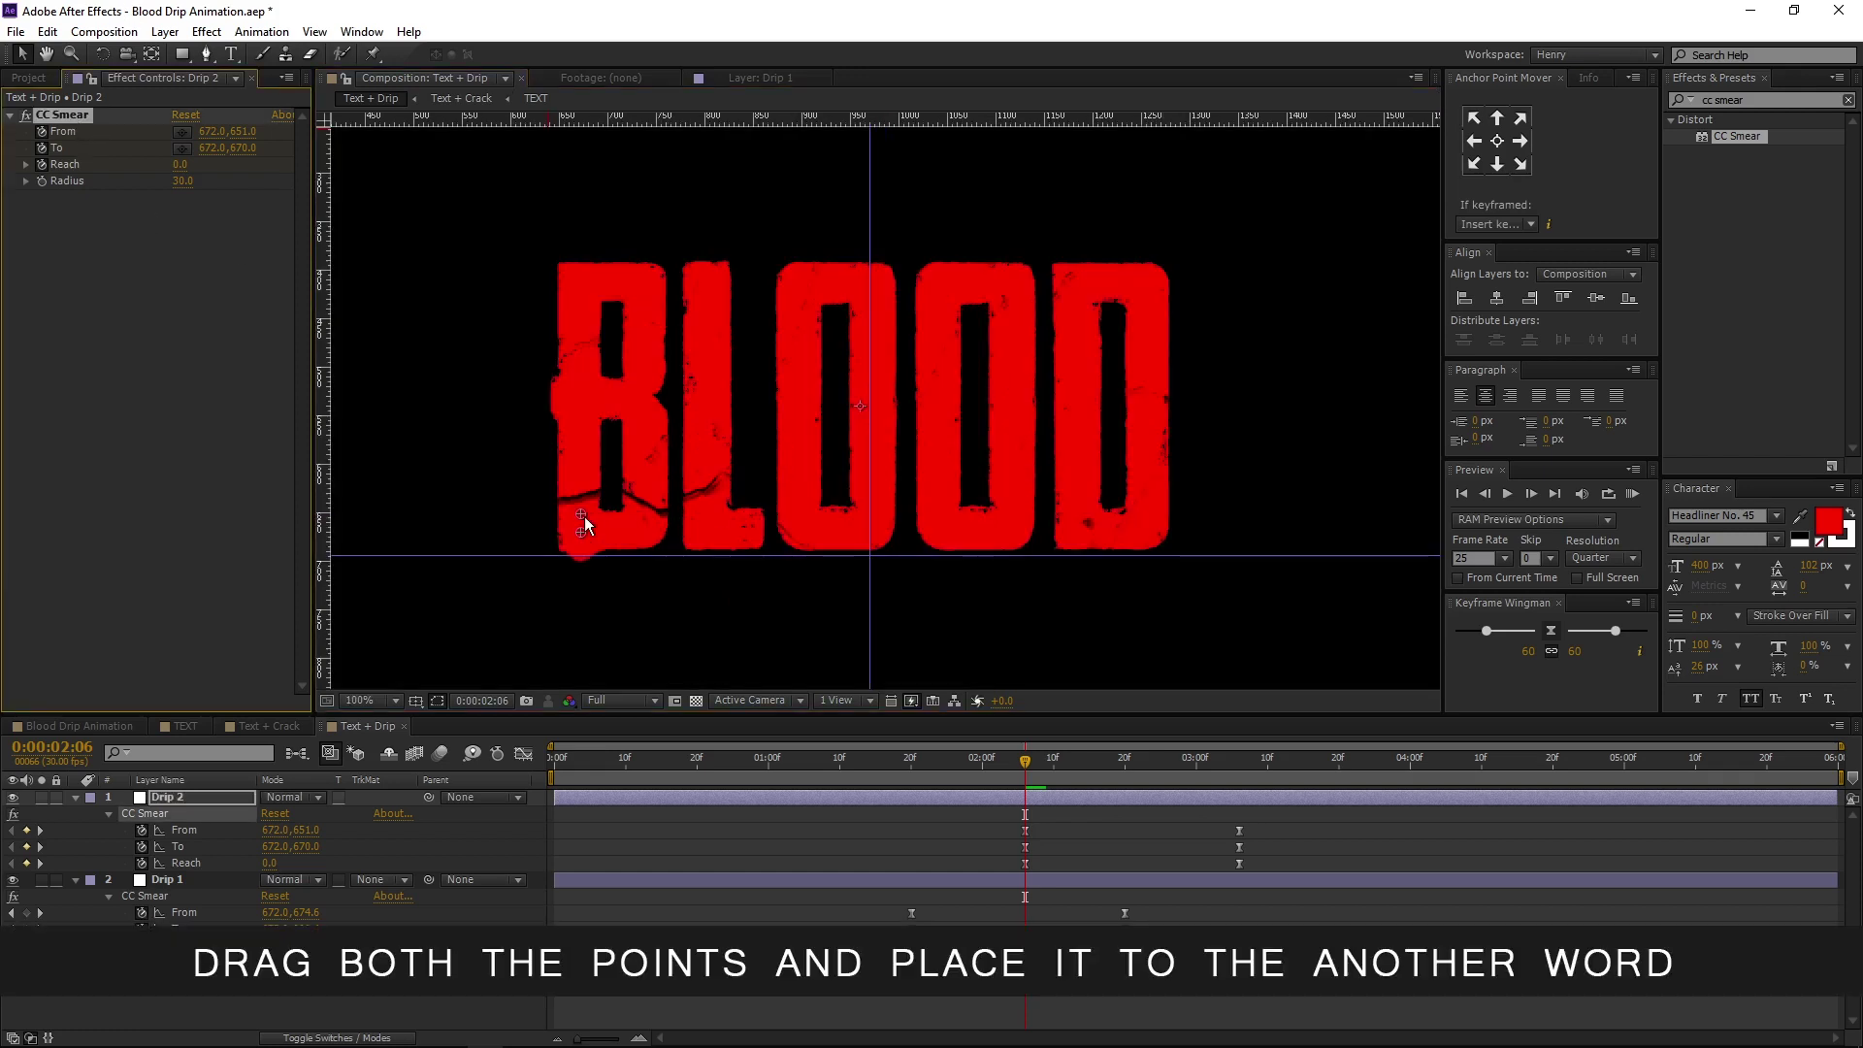
{"action": "left_click_drag", "start_coordinate": [580, 515], "coordinate": [880, 516]}
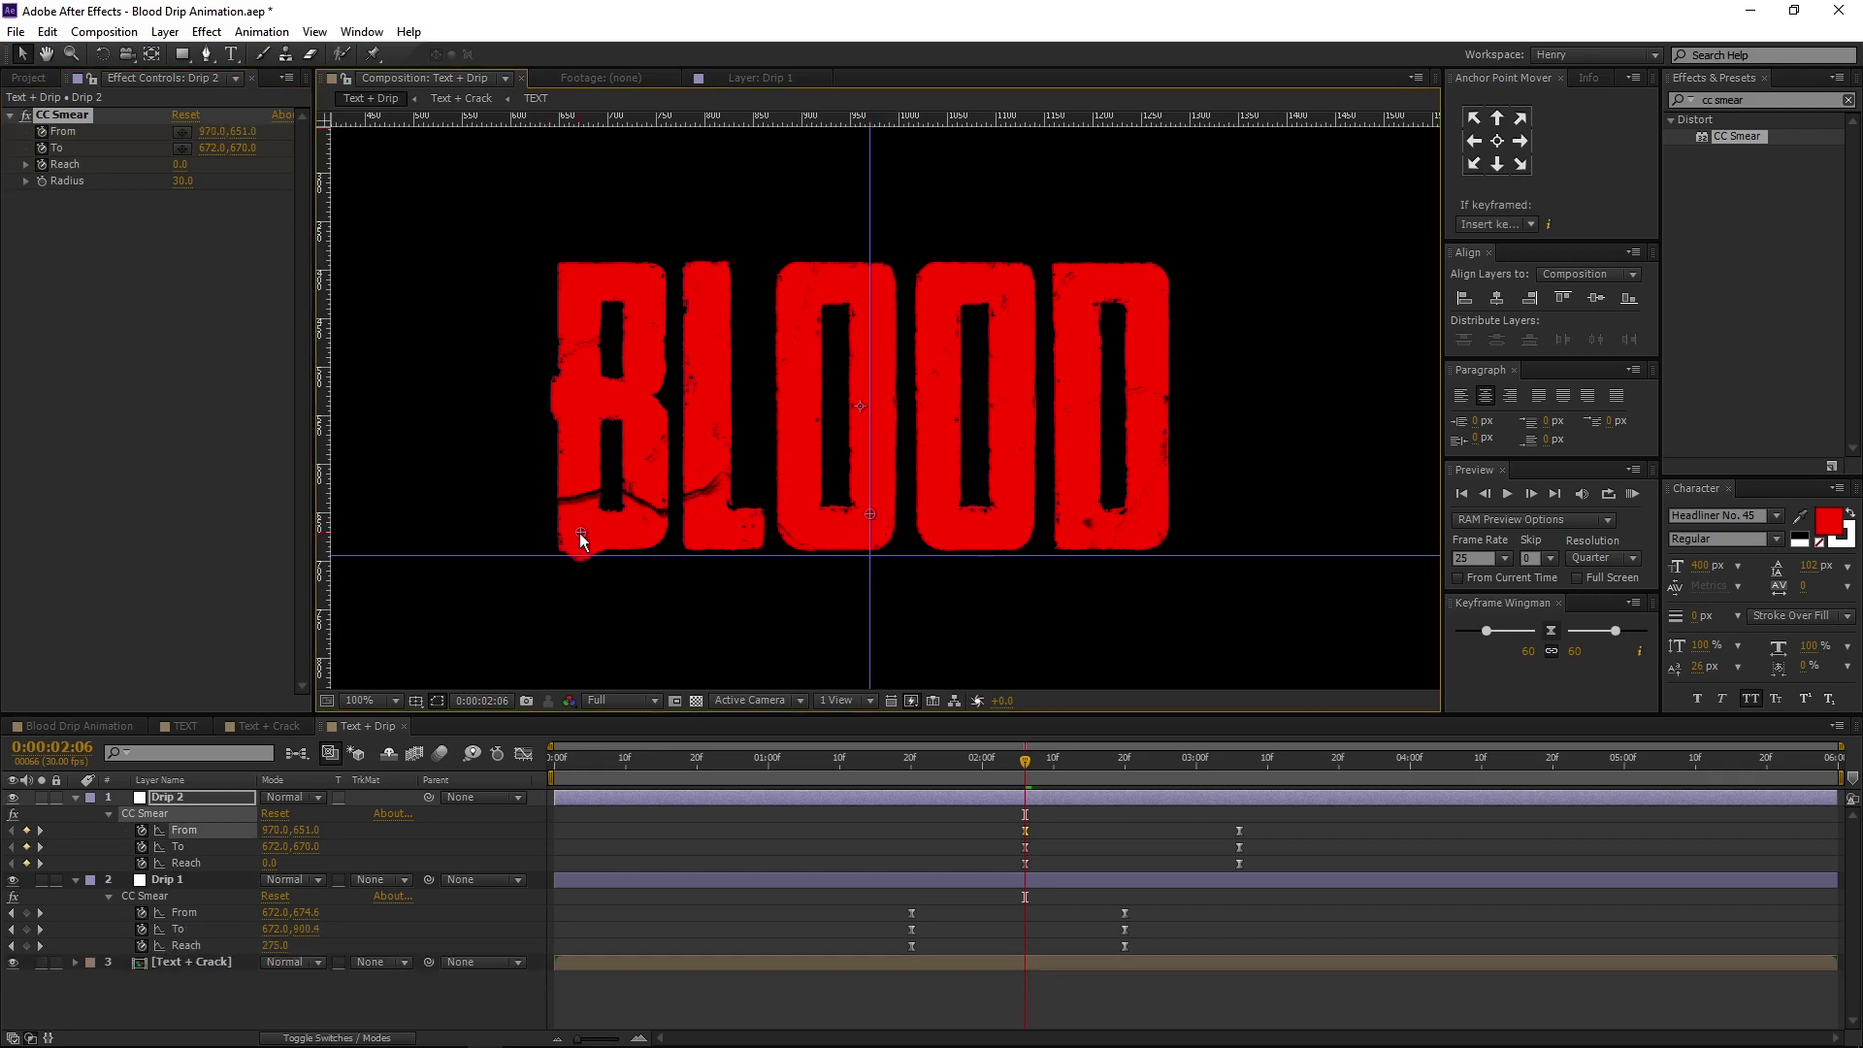
{"action": "left_click_drag", "start_coordinate": [858, 532], "coordinate": [877, 533]}
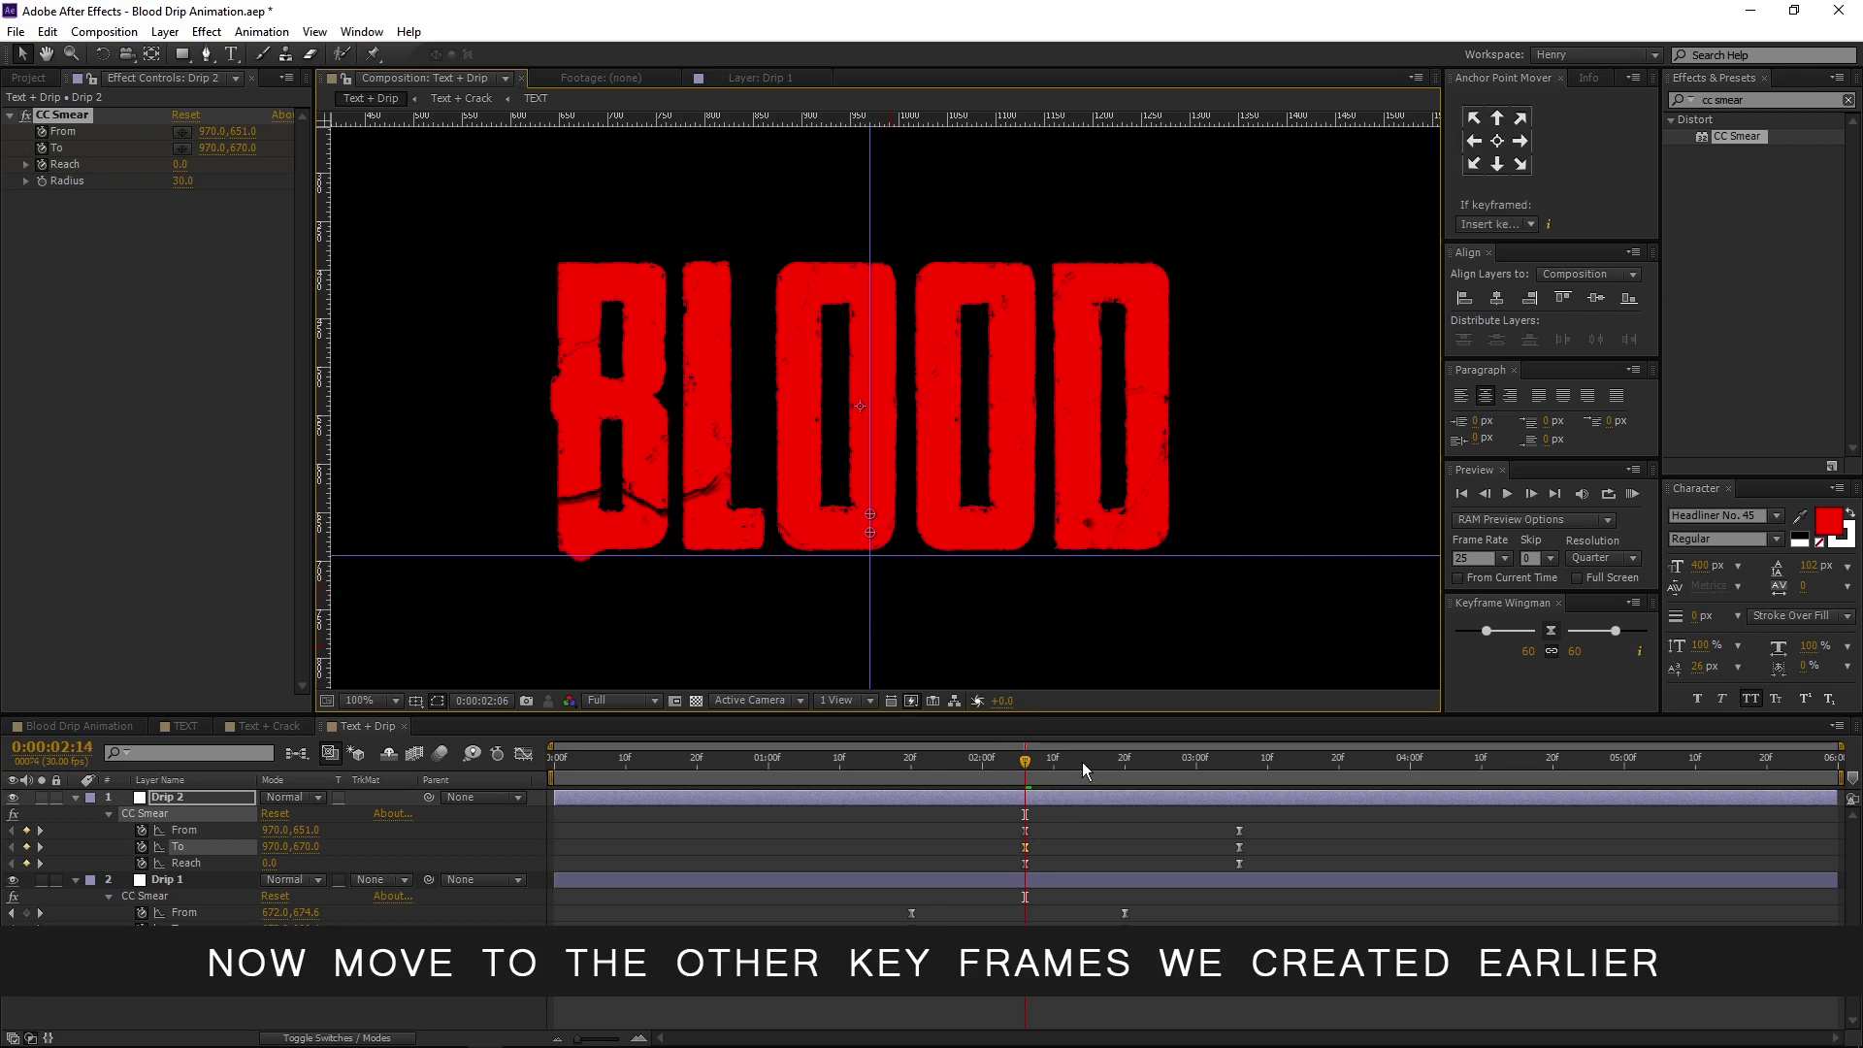
At 0:00:03:06, move Drip 2's From point to 970, 694 and To point to 970, 1089, and scrub through the drips
{"action": "left_click_drag", "start_coordinate": [1081, 760], "coordinate": [1241, 767]}
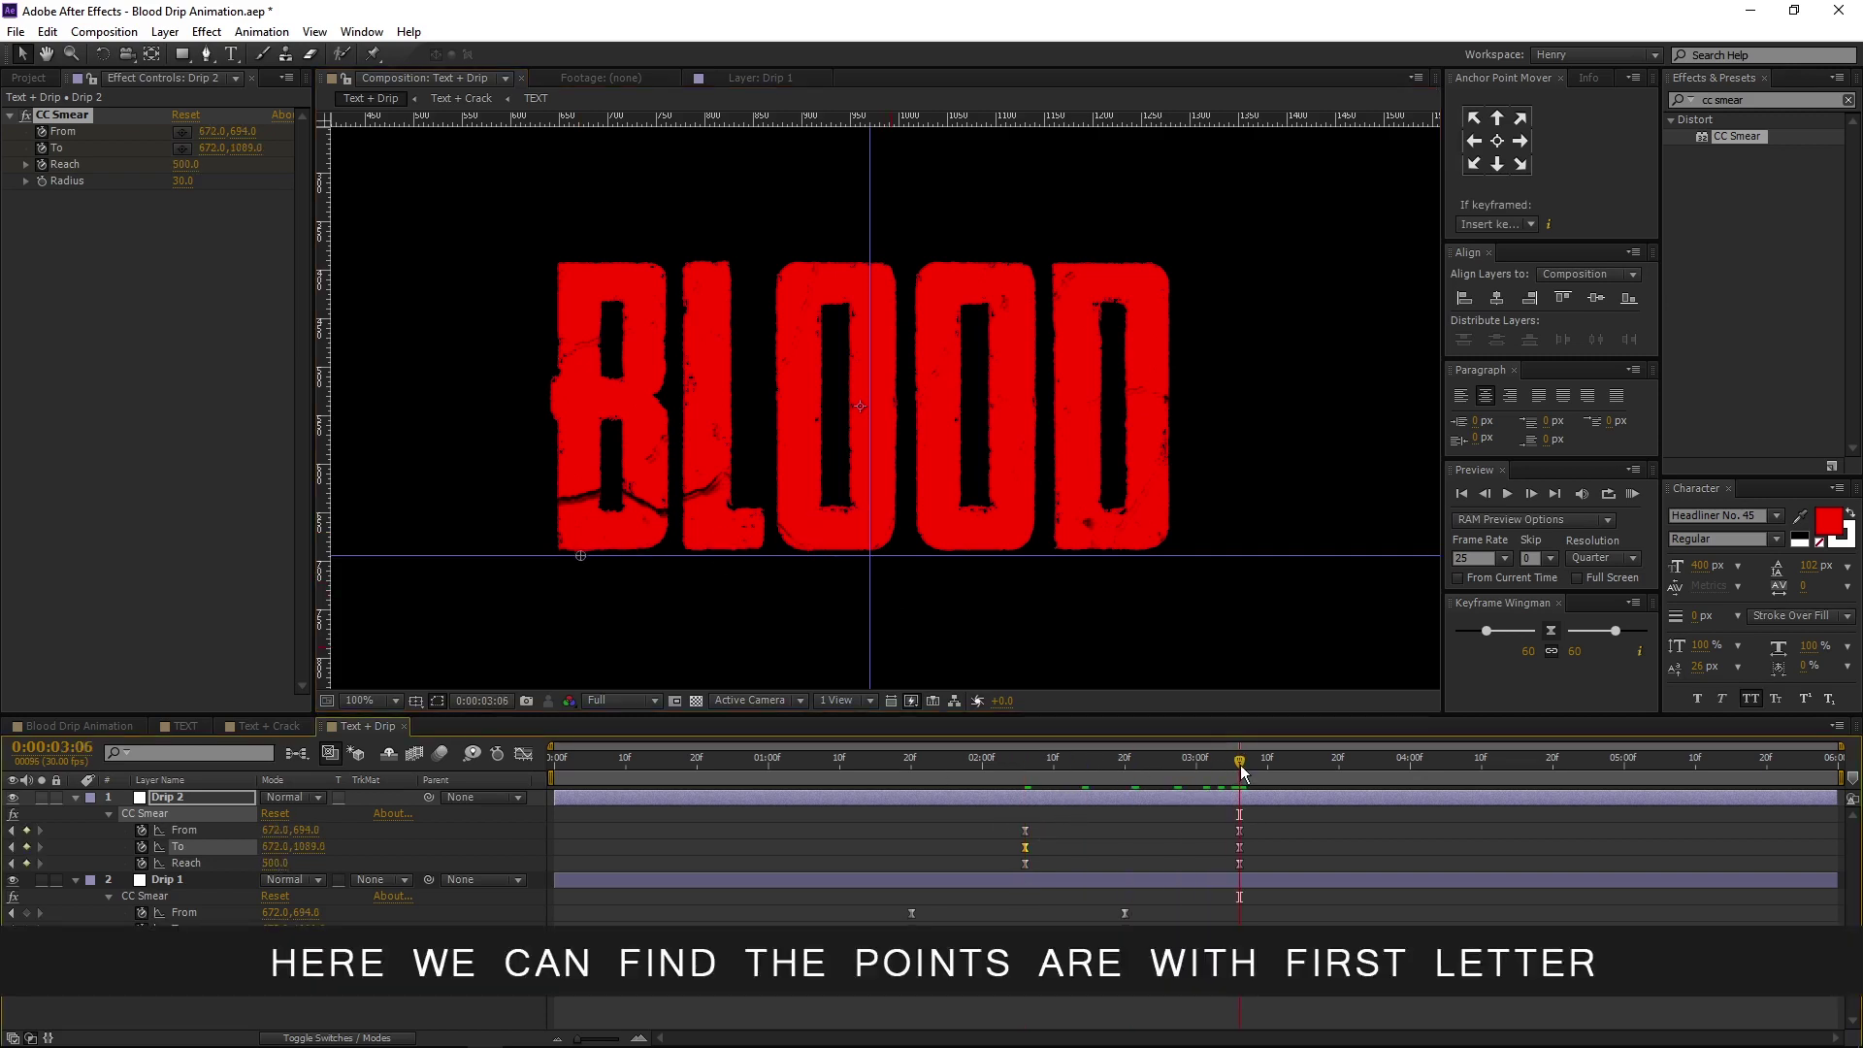
{"action": "key", "text": "comma"}
{"action": "key", "text": "space"}
{"action": "left_click_drag", "start_coordinate": [1024, 589], "coordinate": [1022, 585]}
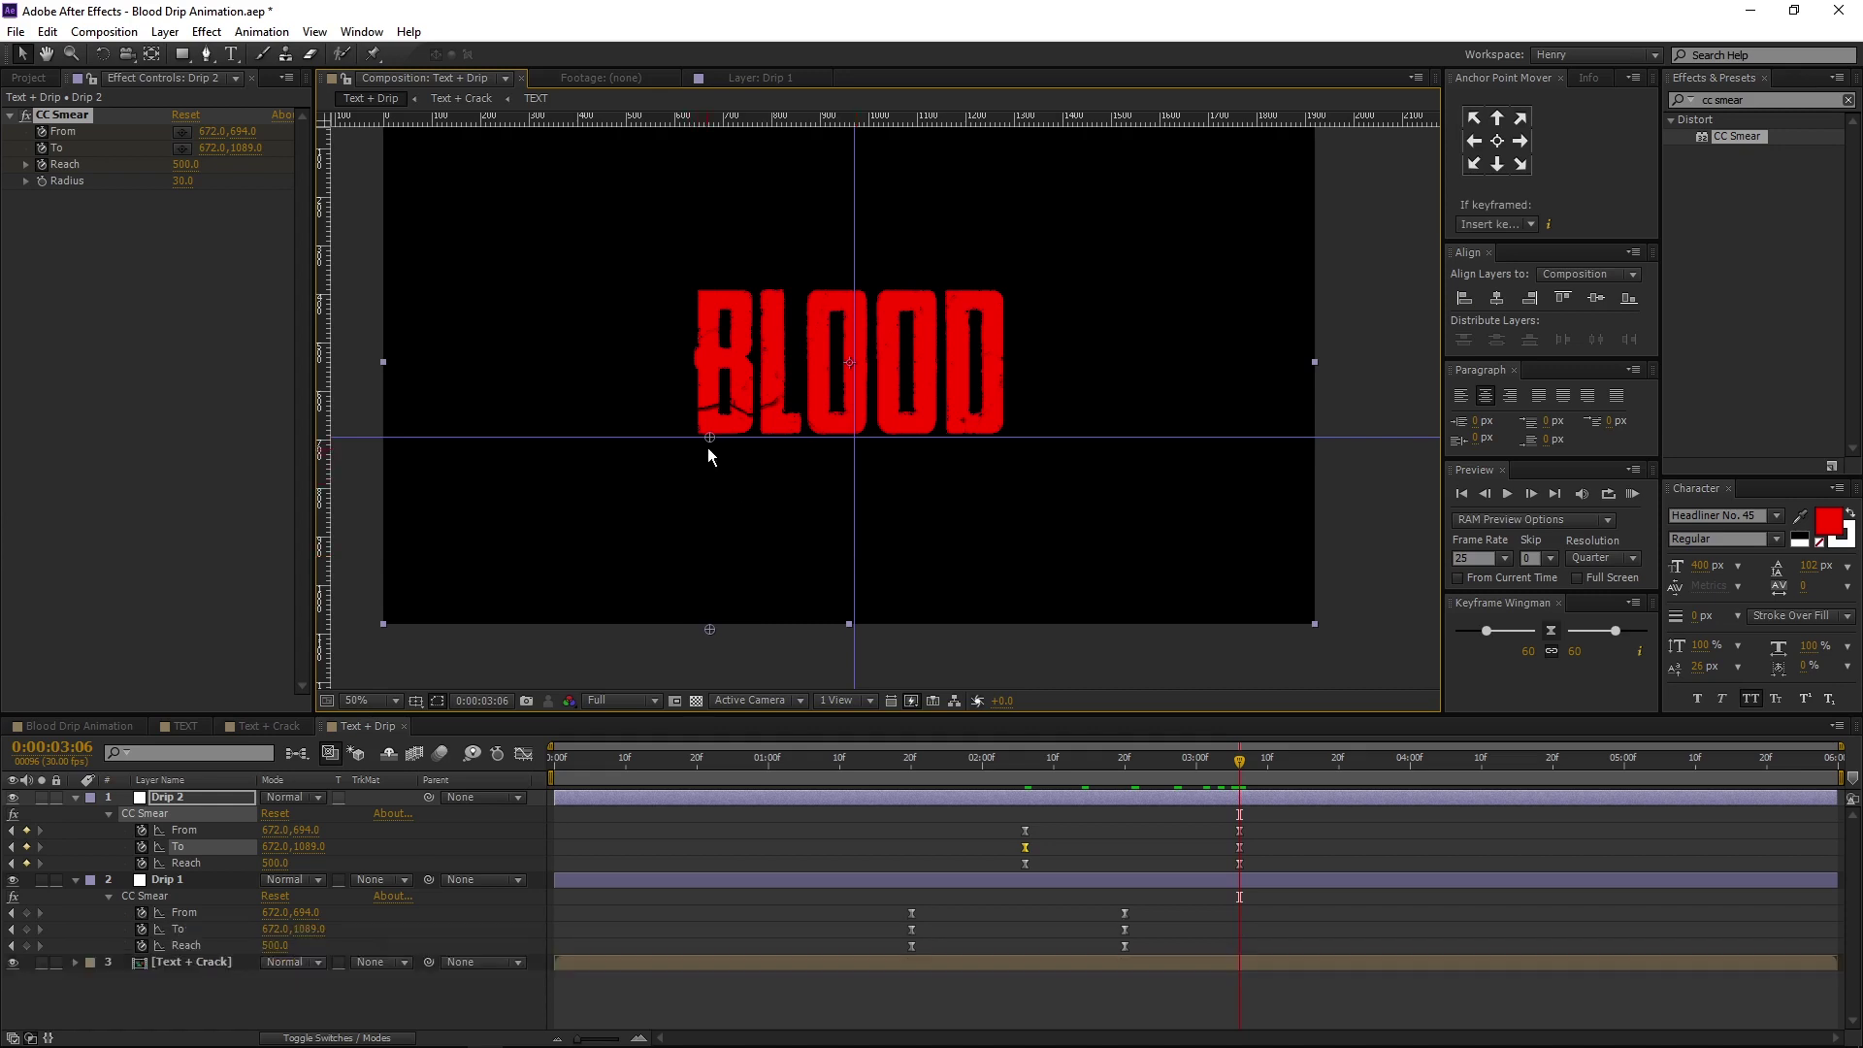
{"action": "left_click", "coordinate": [854, 439]}
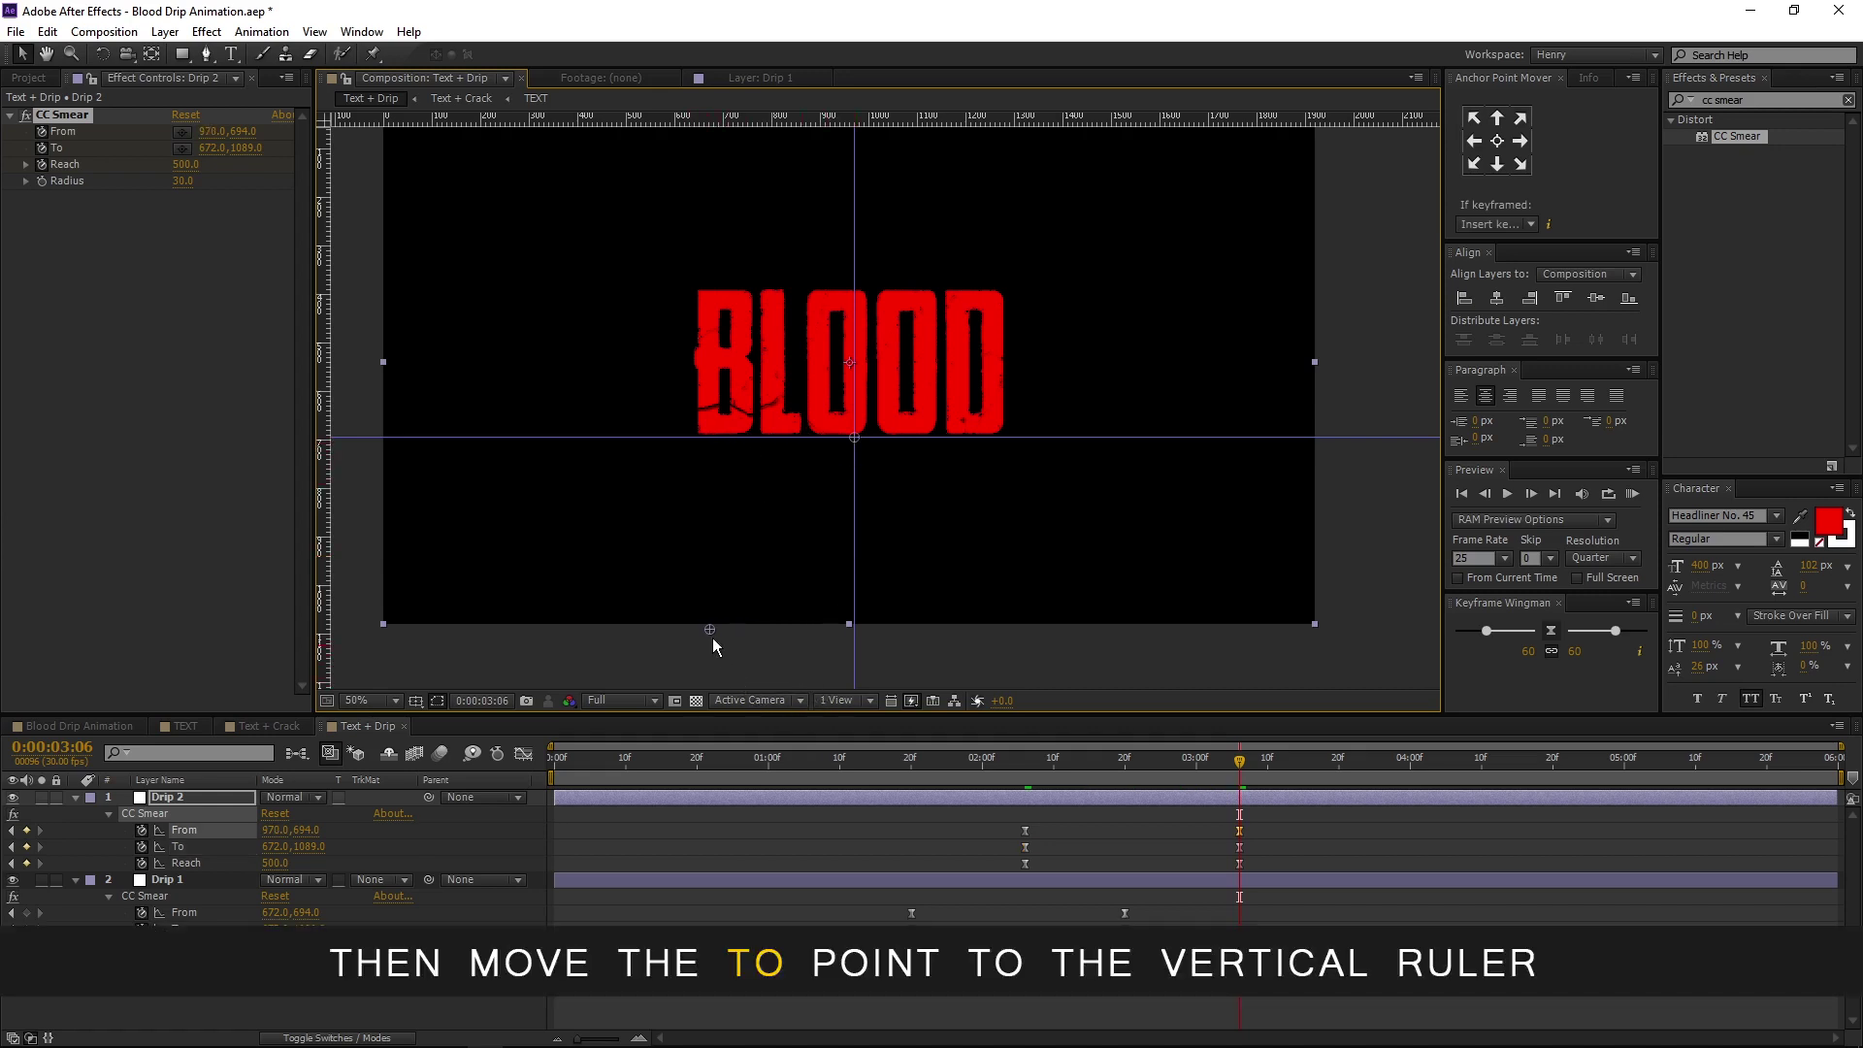
{"action": "left_click_drag", "start_coordinate": [710, 630], "coordinate": [794, 633]}
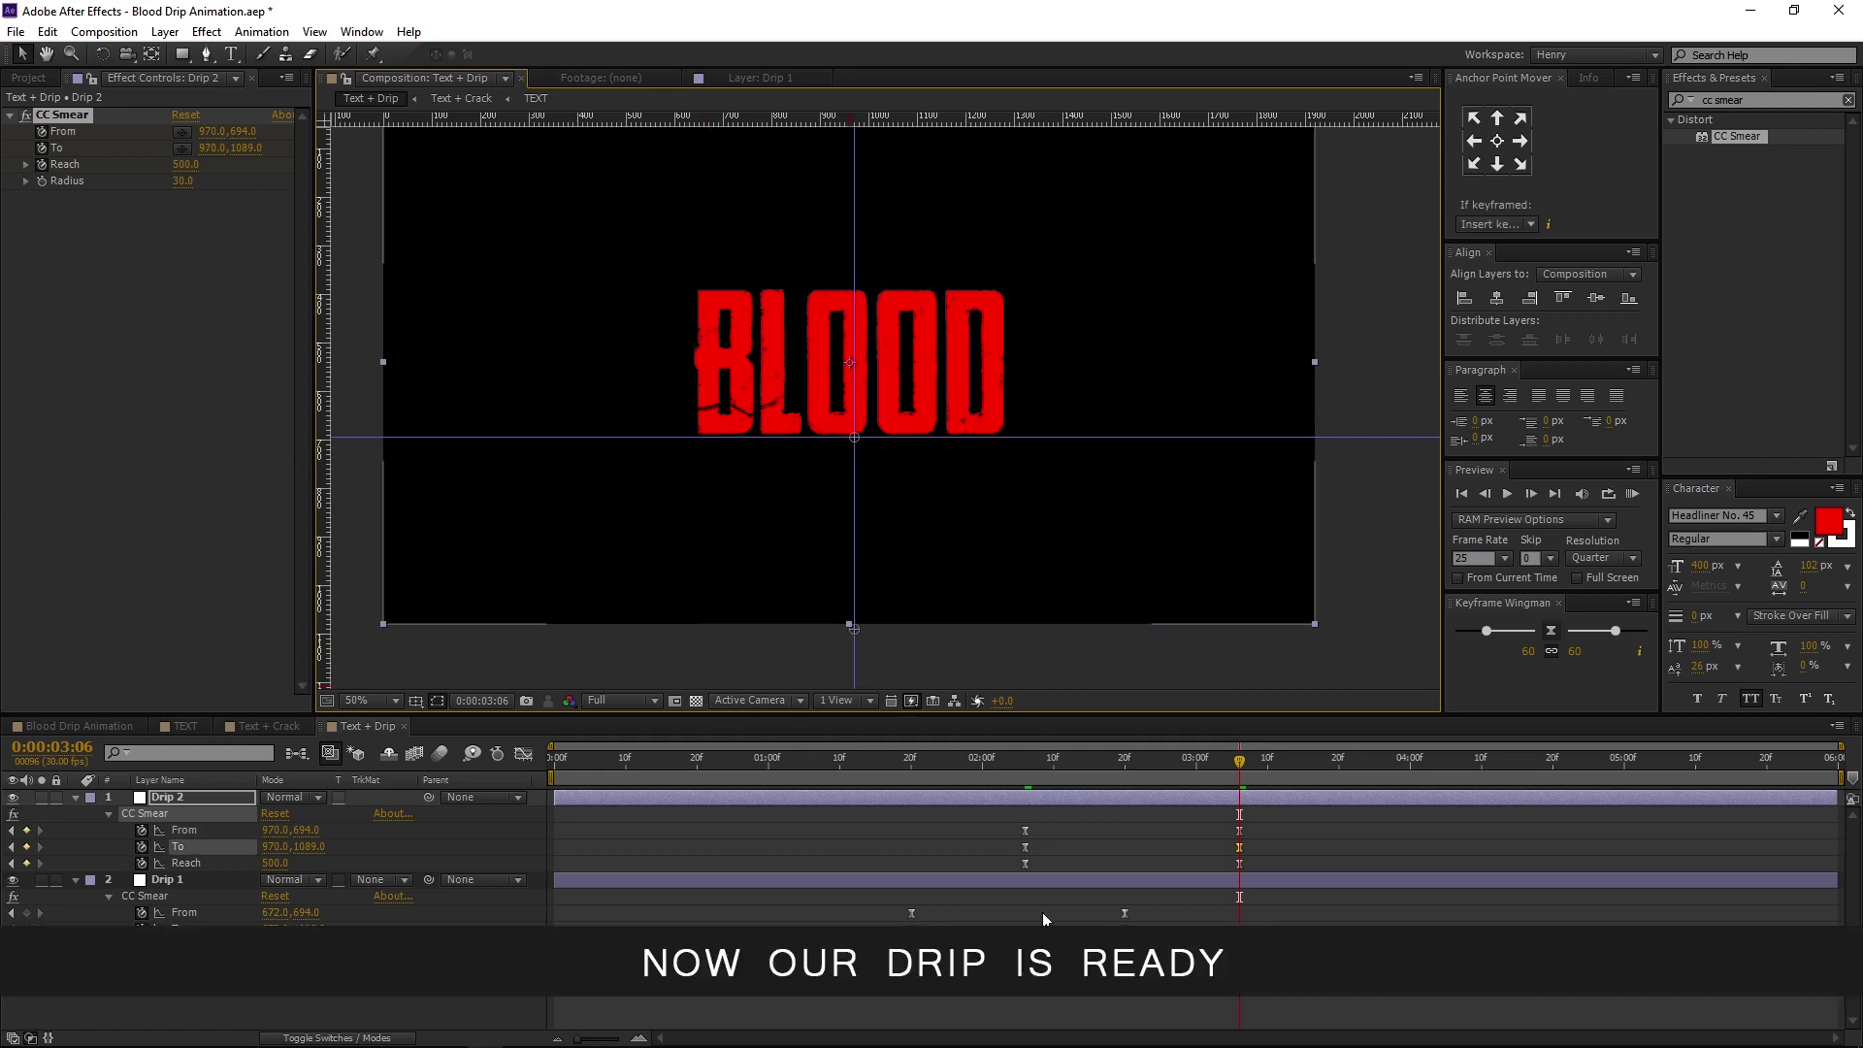
{"action": "left_click", "coordinate": [1110, 836]}
{"action": "left_click_drag", "start_coordinate": [906, 765], "coordinate": [1238, 776]}
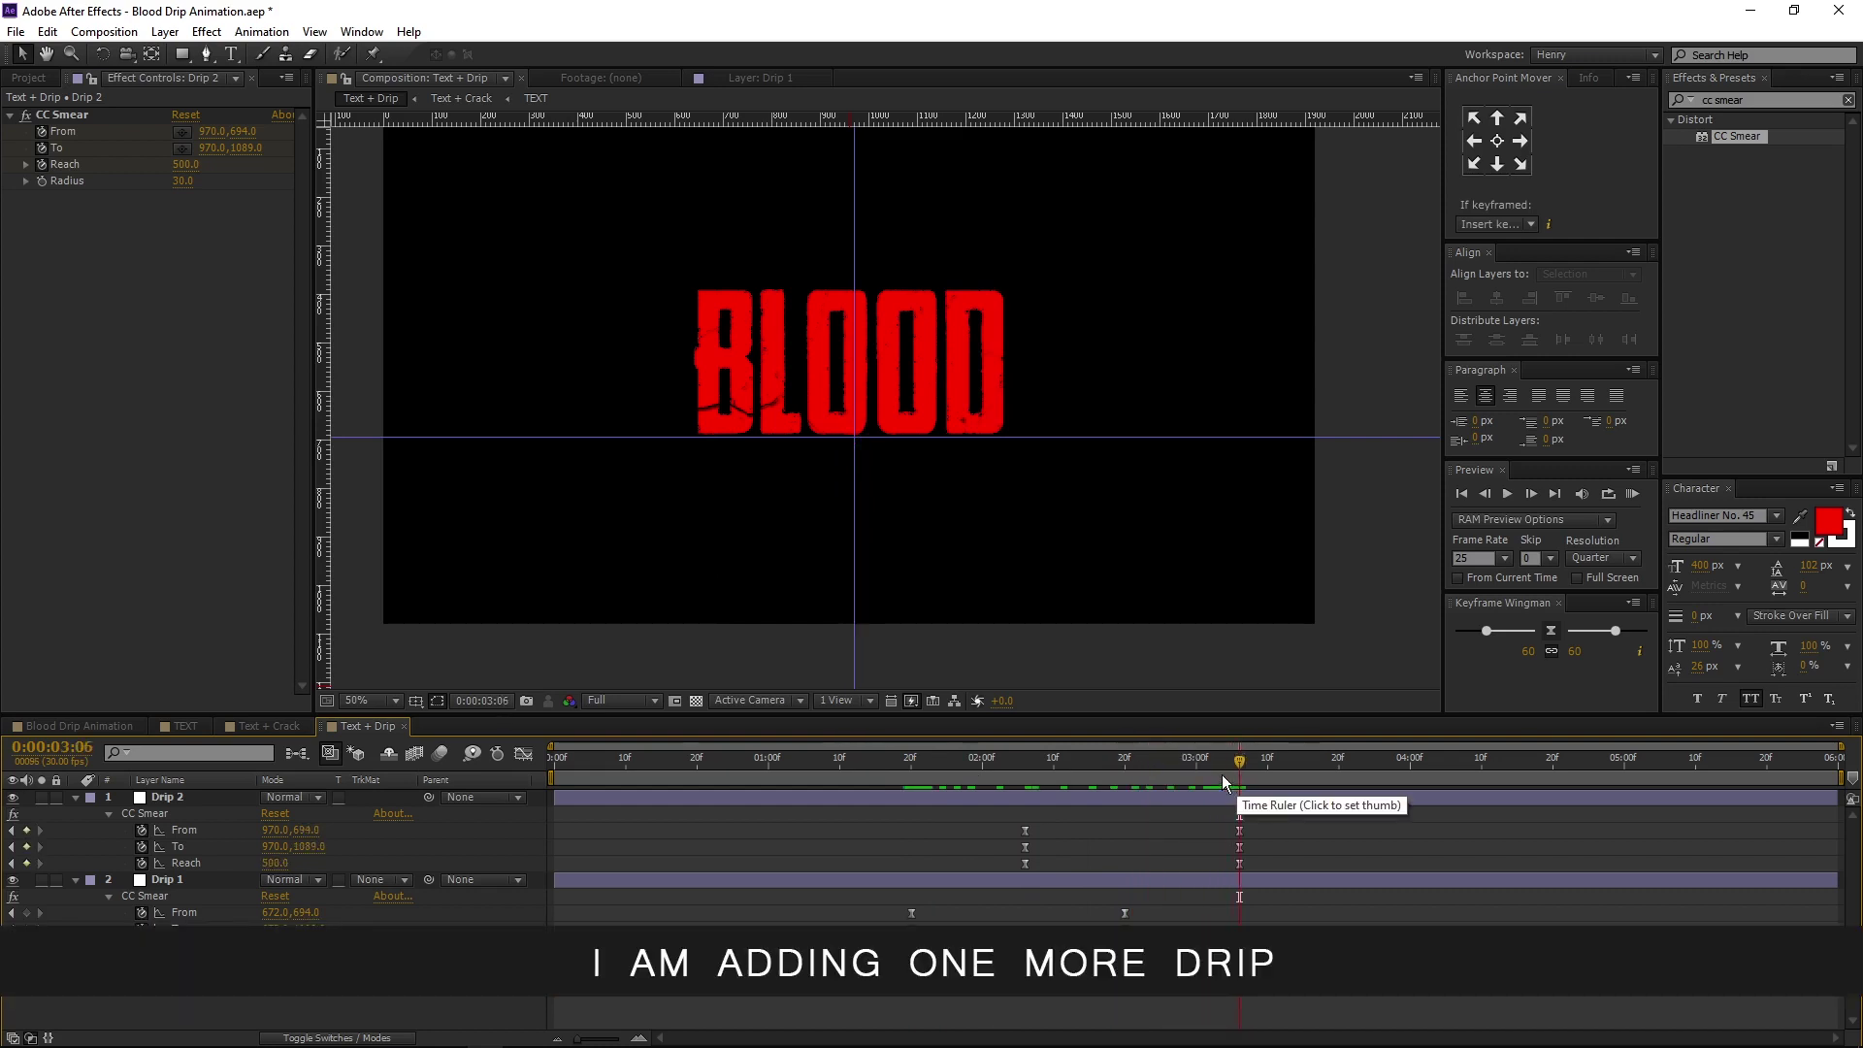
Duplicate Drip 2 as Drip 3 and shift the copy's CC Smear keyframes so they start at 0:00:02:21
{"action": "left_click", "coordinate": [1238, 797]}
{"action": "key", "text": "ctrl+d"}
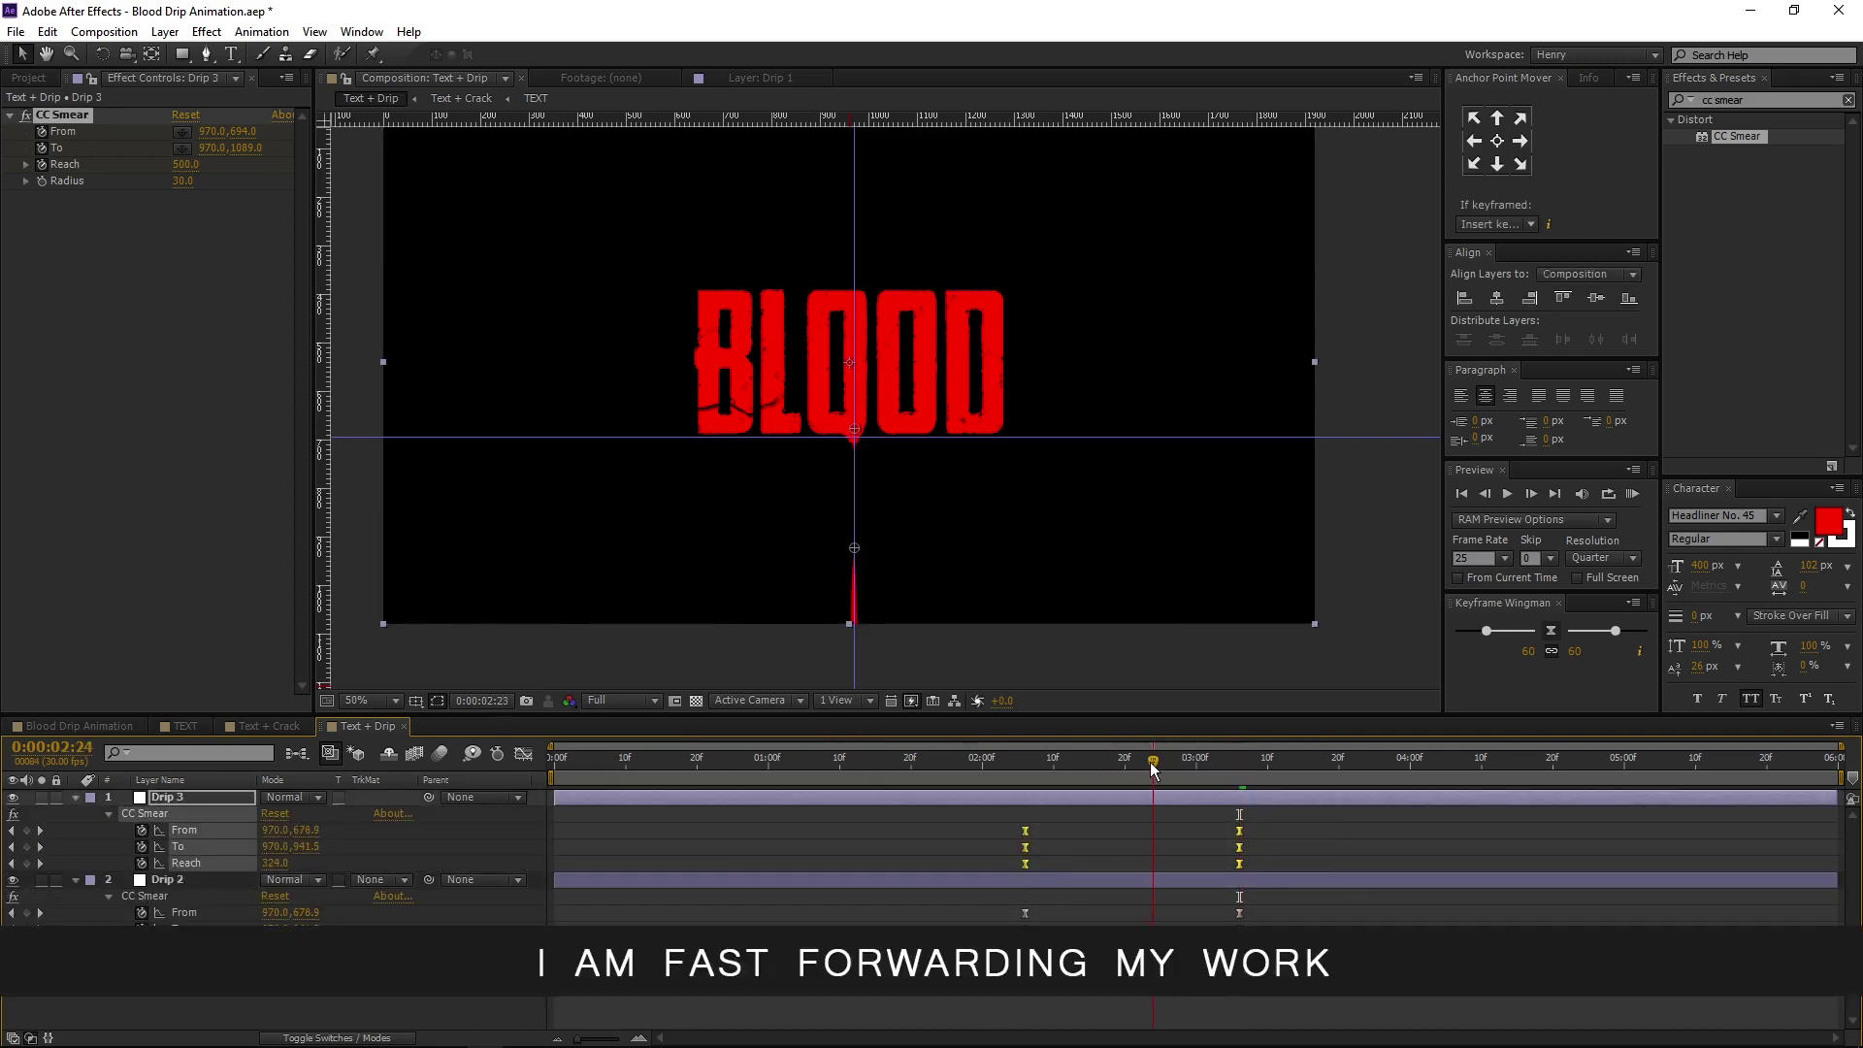
{"action": "left_click_drag", "start_coordinate": [1024, 846], "coordinate": [1131, 846]}
Move the vertical guide to the letter D and place Drip 3's From point at 1254, 651 and To point at 1254, 670
{"action": "left_click_drag", "start_coordinate": [853, 583], "coordinate": [992, 457]}
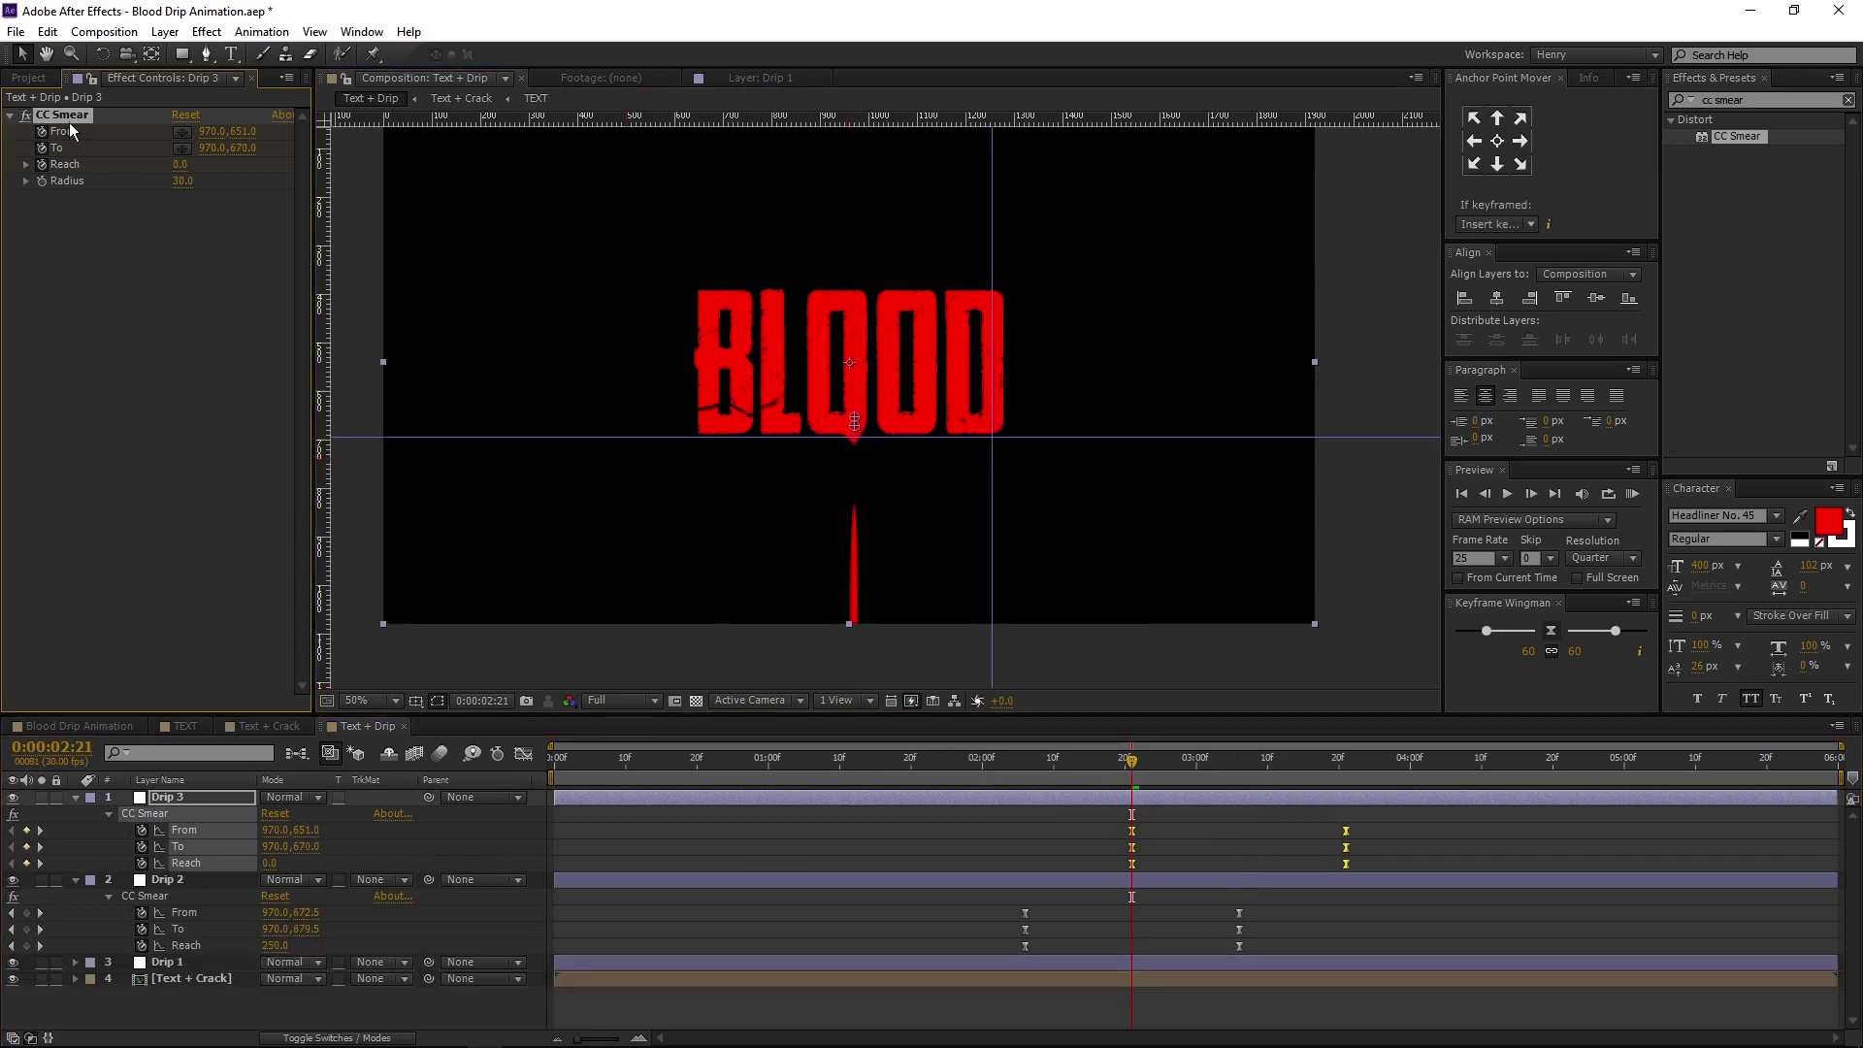
{"action": "key", "text": "period"}
{"action": "key", "text": "period"}
{"action": "left_click_drag", "start_coordinate": [766, 443], "coordinate": [1312, 442]}
{"action": "left_click_drag", "start_coordinate": [765, 479], "coordinate": [1312, 478]}
At 0:00:03:21, move Drip 3's To point to 1254, 1089 and its From point to 1254, 694
{"action": "key", "text": "comma"}
{"action": "key", "text": "k"}
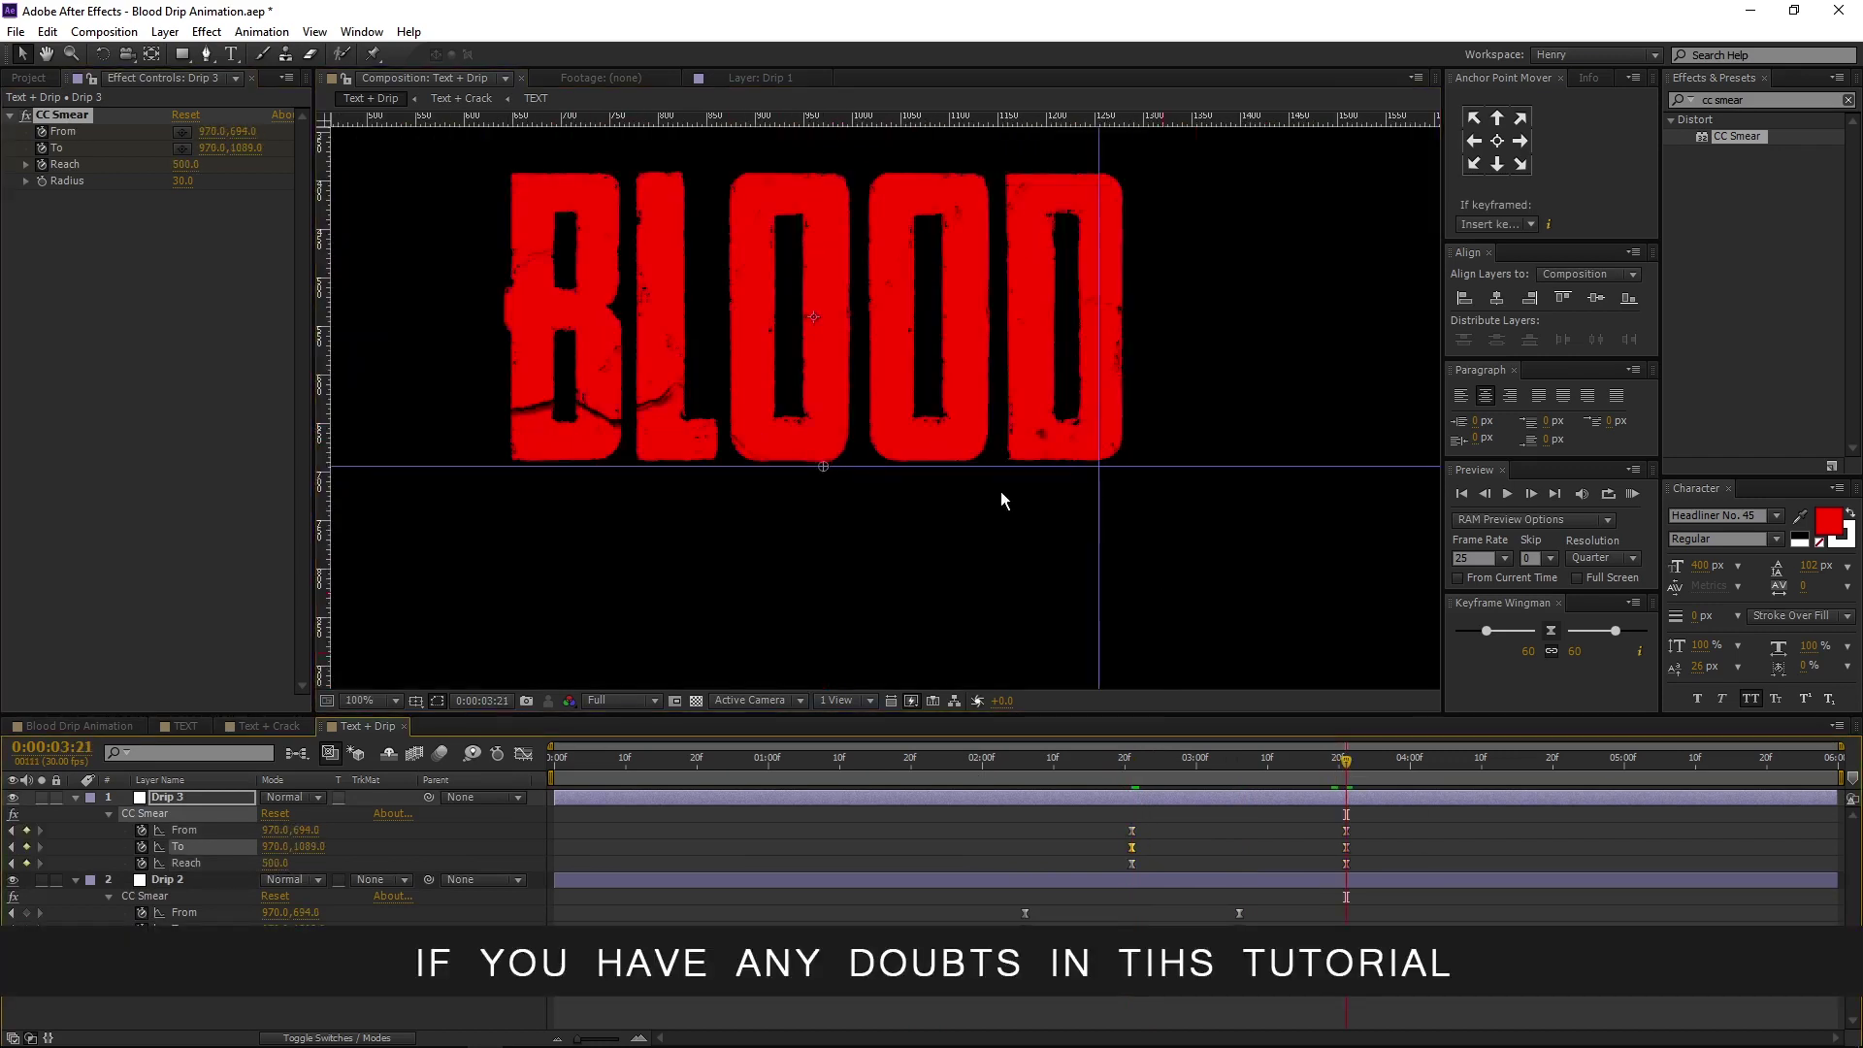
{"action": "key", "text": "comma"}
{"action": "left_click_drag", "start_coordinate": [854, 628], "coordinate": [984, 631]}
{"action": "left_click_drag", "start_coordinate": [854, 438], "coordinate": [990, 440]}
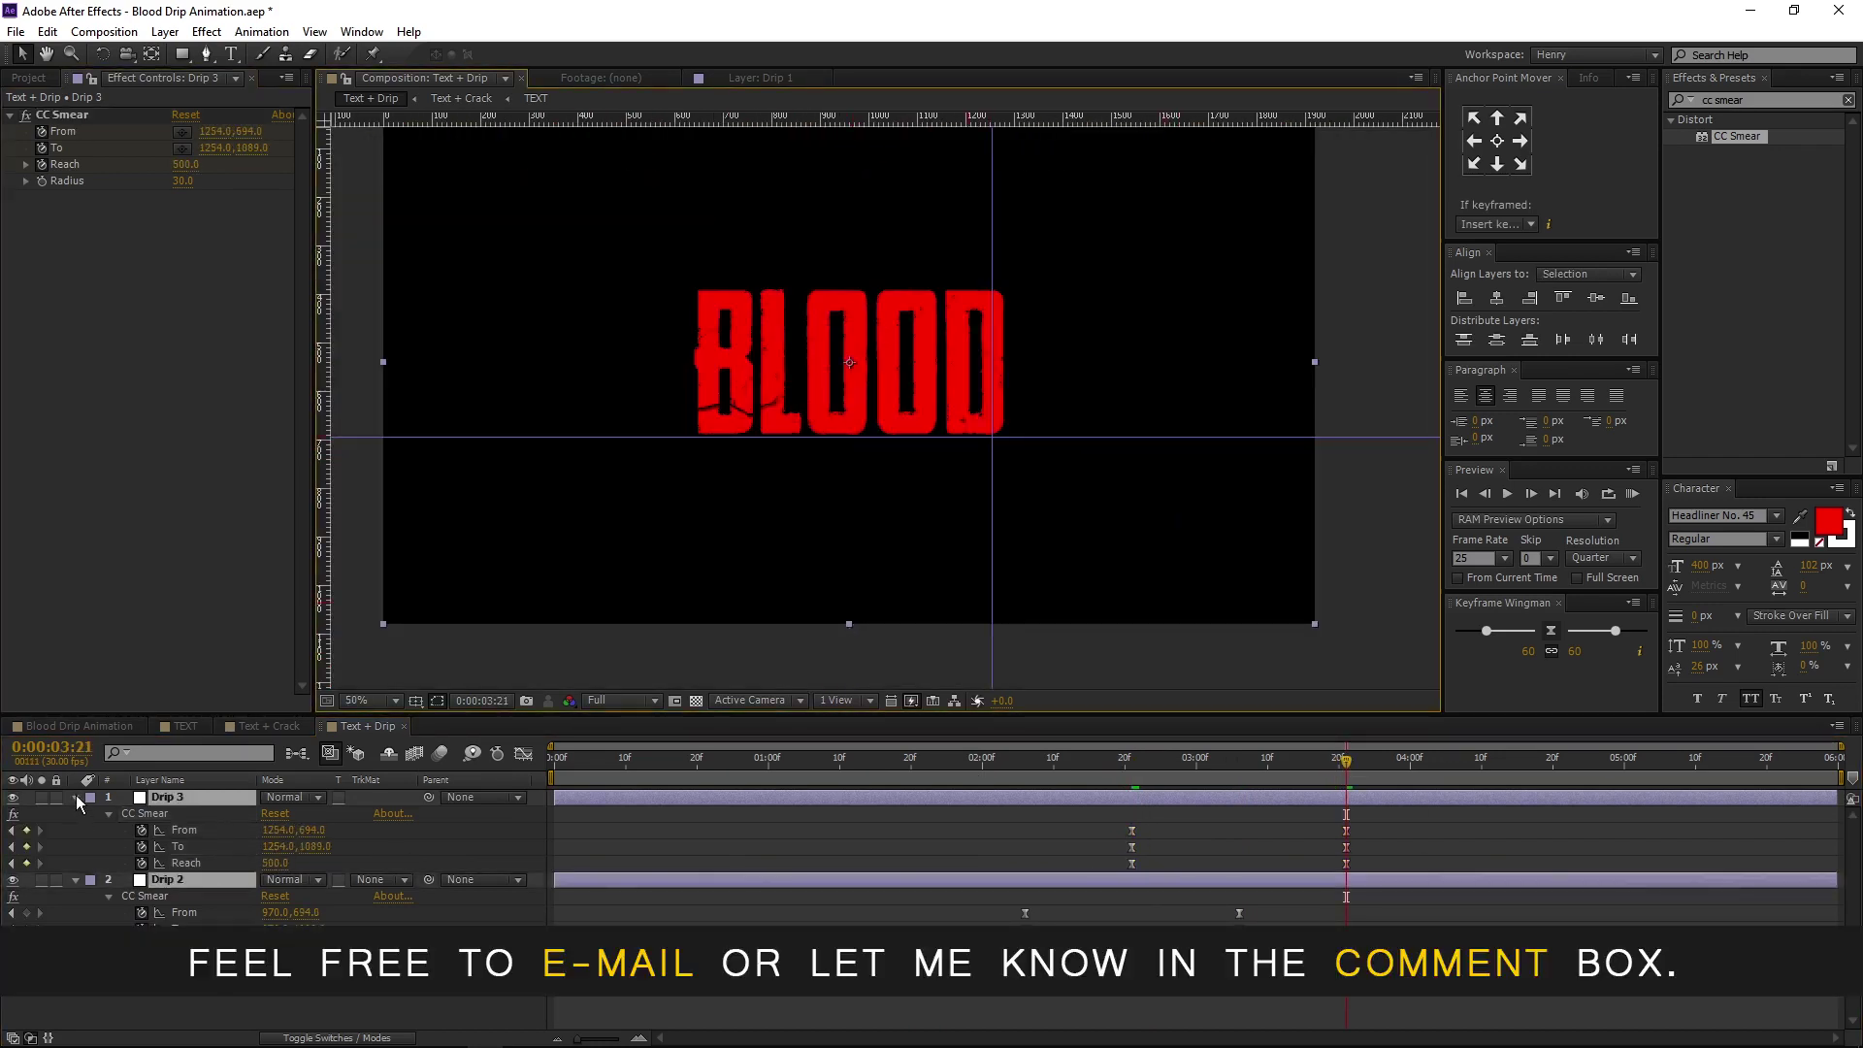
Collapse and deselect the drip layers, and scrub the animation back to 0:00:00:00
{"action": "key", "text": "ctrl+grave"}
{"action": "key", "text": "F2"}
{"action": "left_click", "coordinate": [797, 763]}
{"action": "left_click_drag", "start_coordinate": [800, 763], "coordinate": [524, 763]}
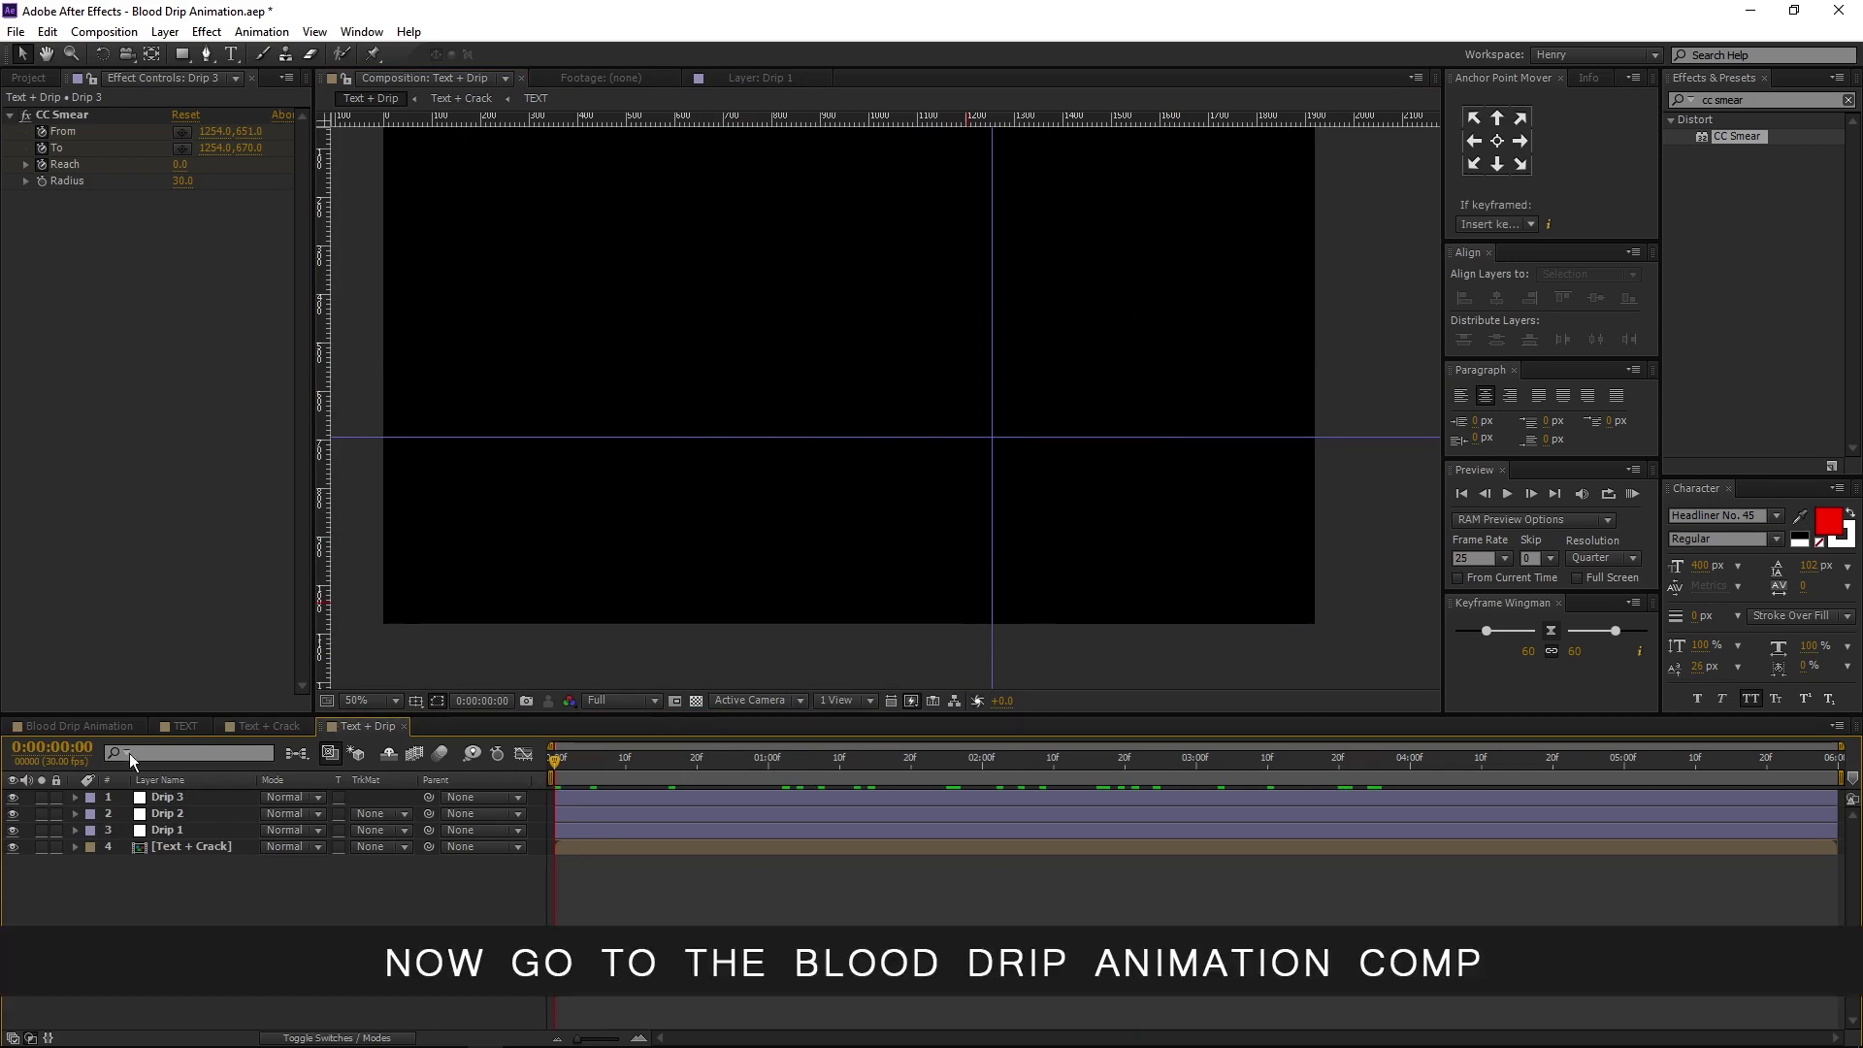
Open the Blood Drip Animation composition and add the Text + Drip composition to it as a layer
{"action": "left_click", "coordinate": [93, 728]}
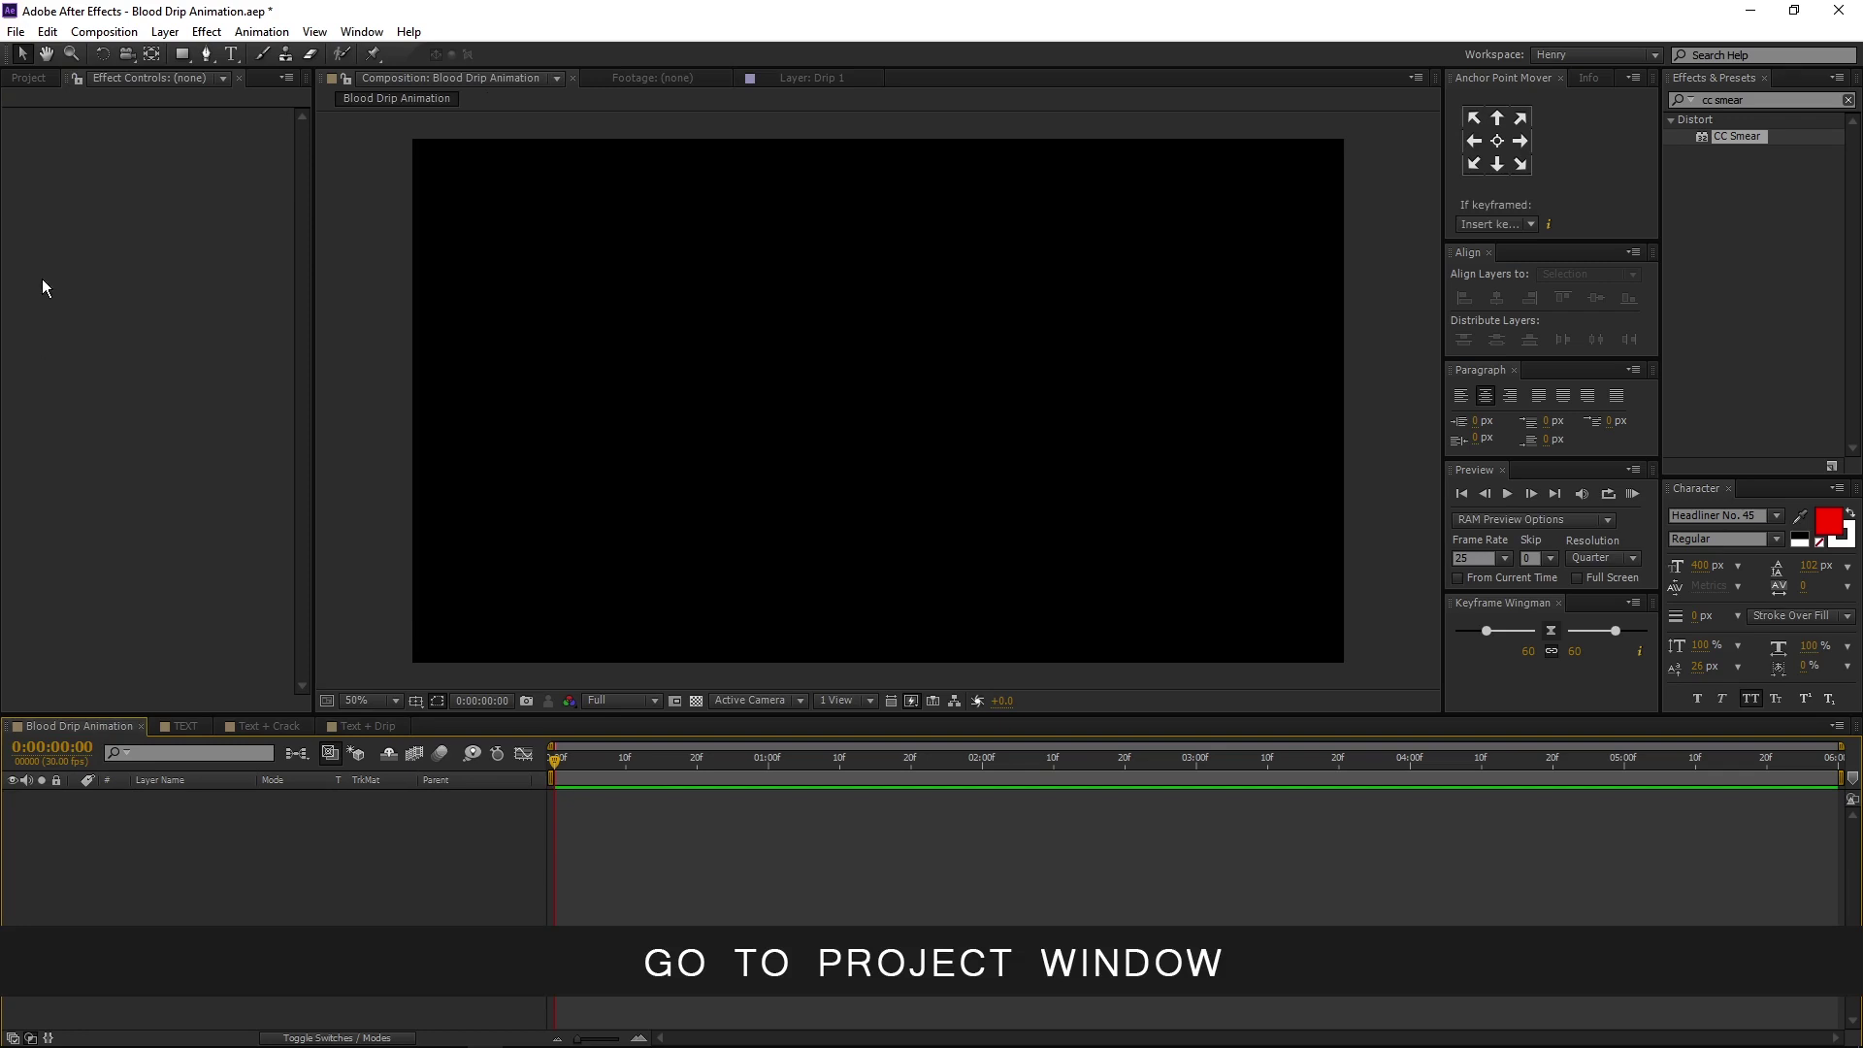
{"action": "left_click", "coordinate": [35, 77]}
{"action": "left_click", "coordinate": [88, 474]}
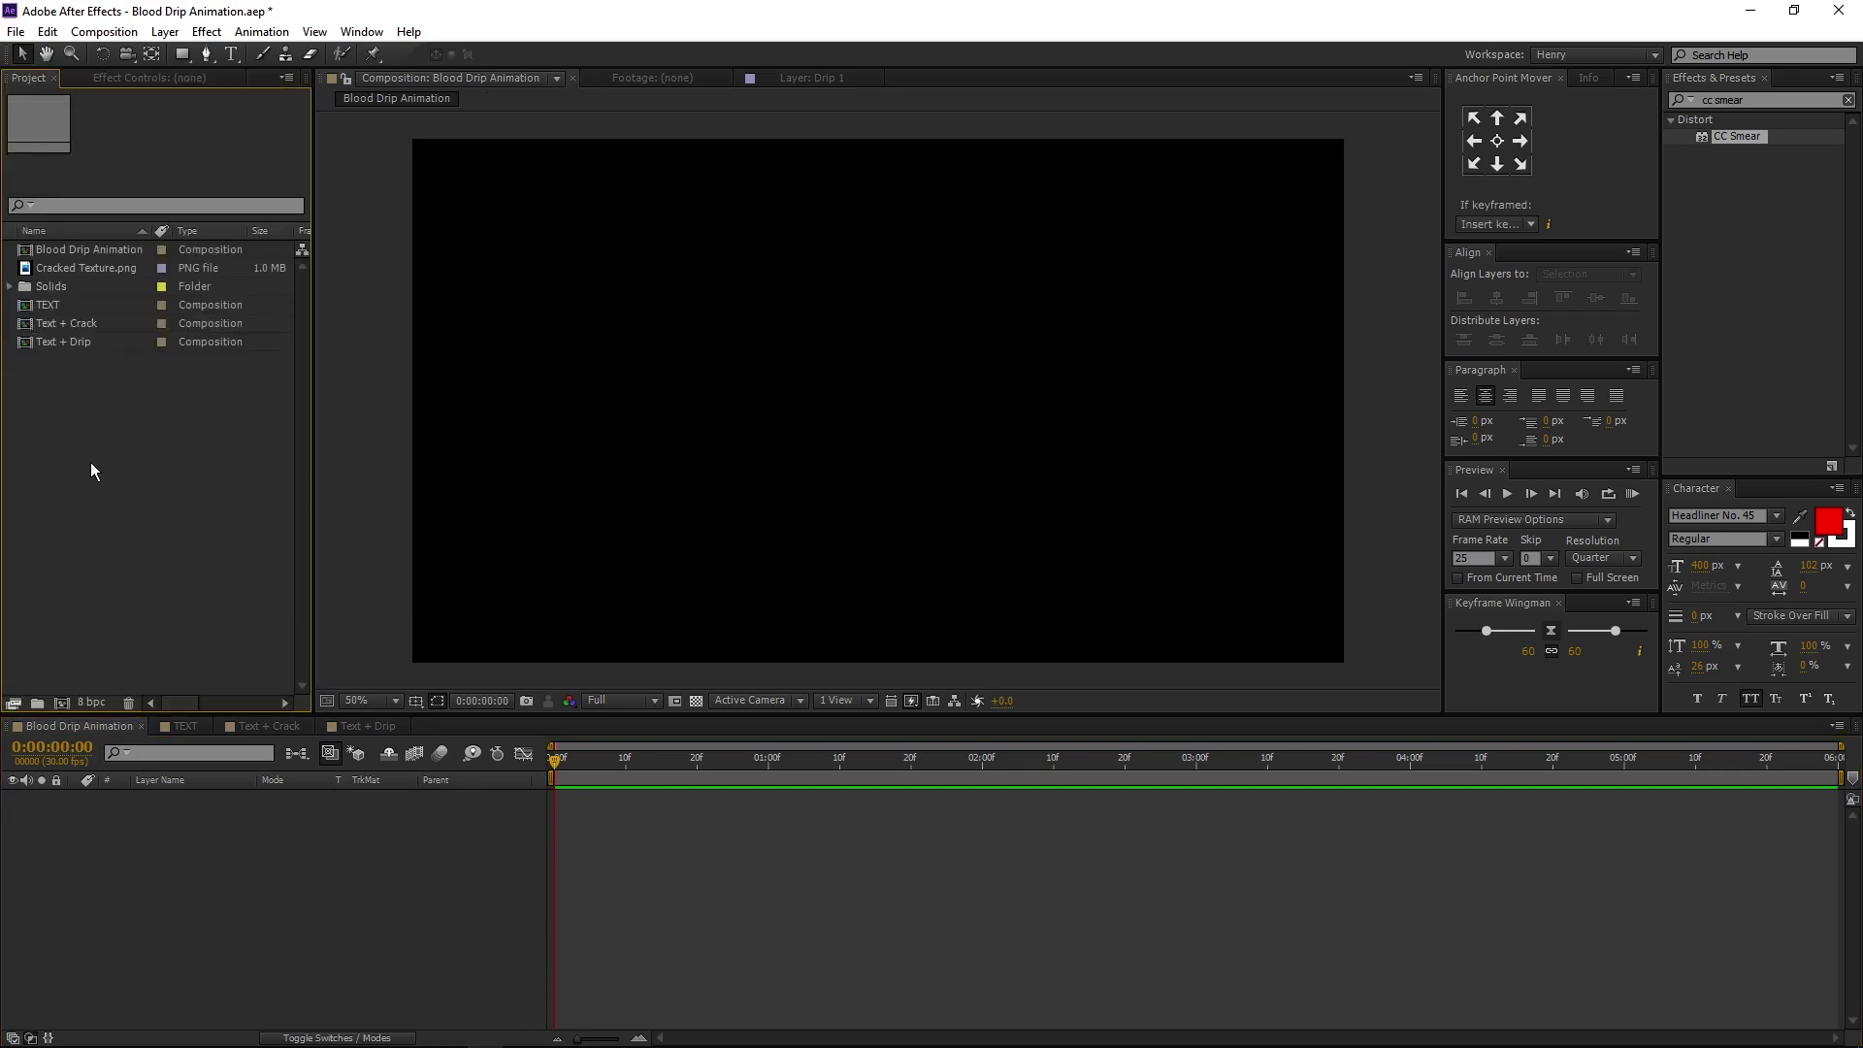
{"action": "left_click", "coordinate": [94, 344]}
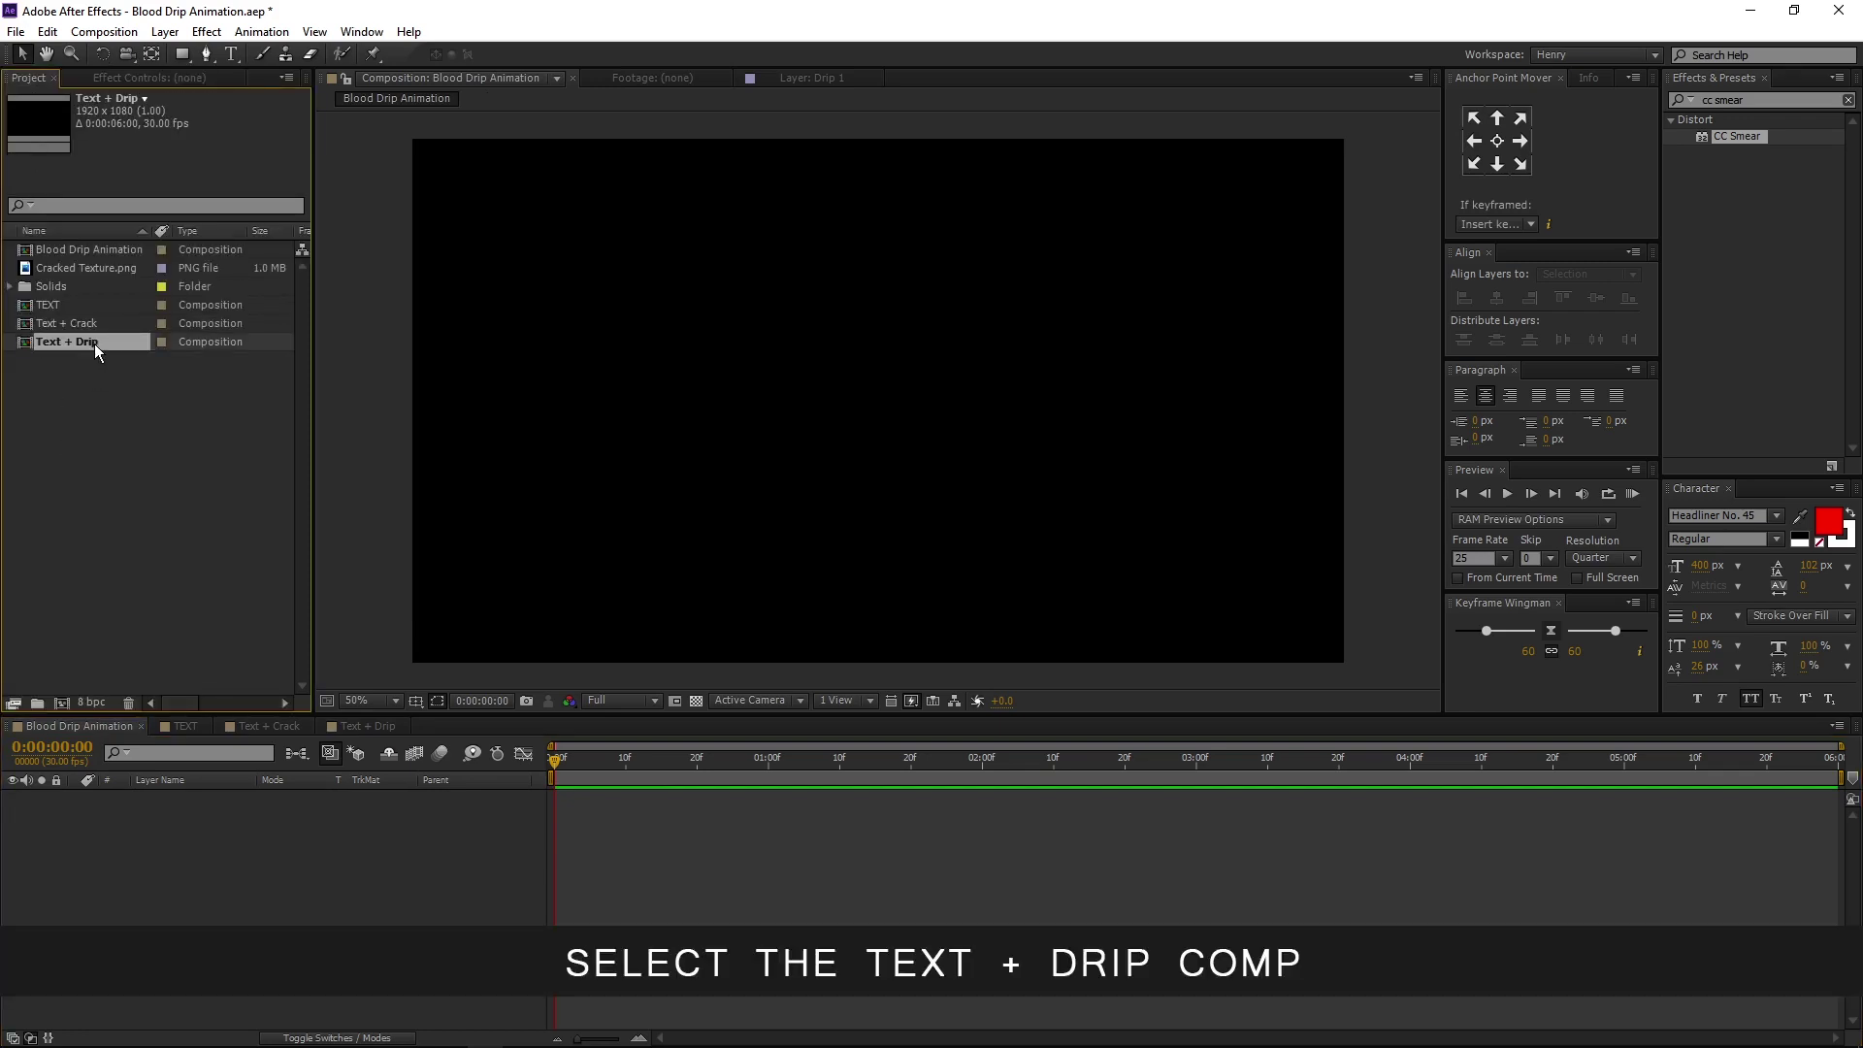
{"action": "left_click_drag", "start_coordinate": [96, 344], "coordinate": [144, 854]}
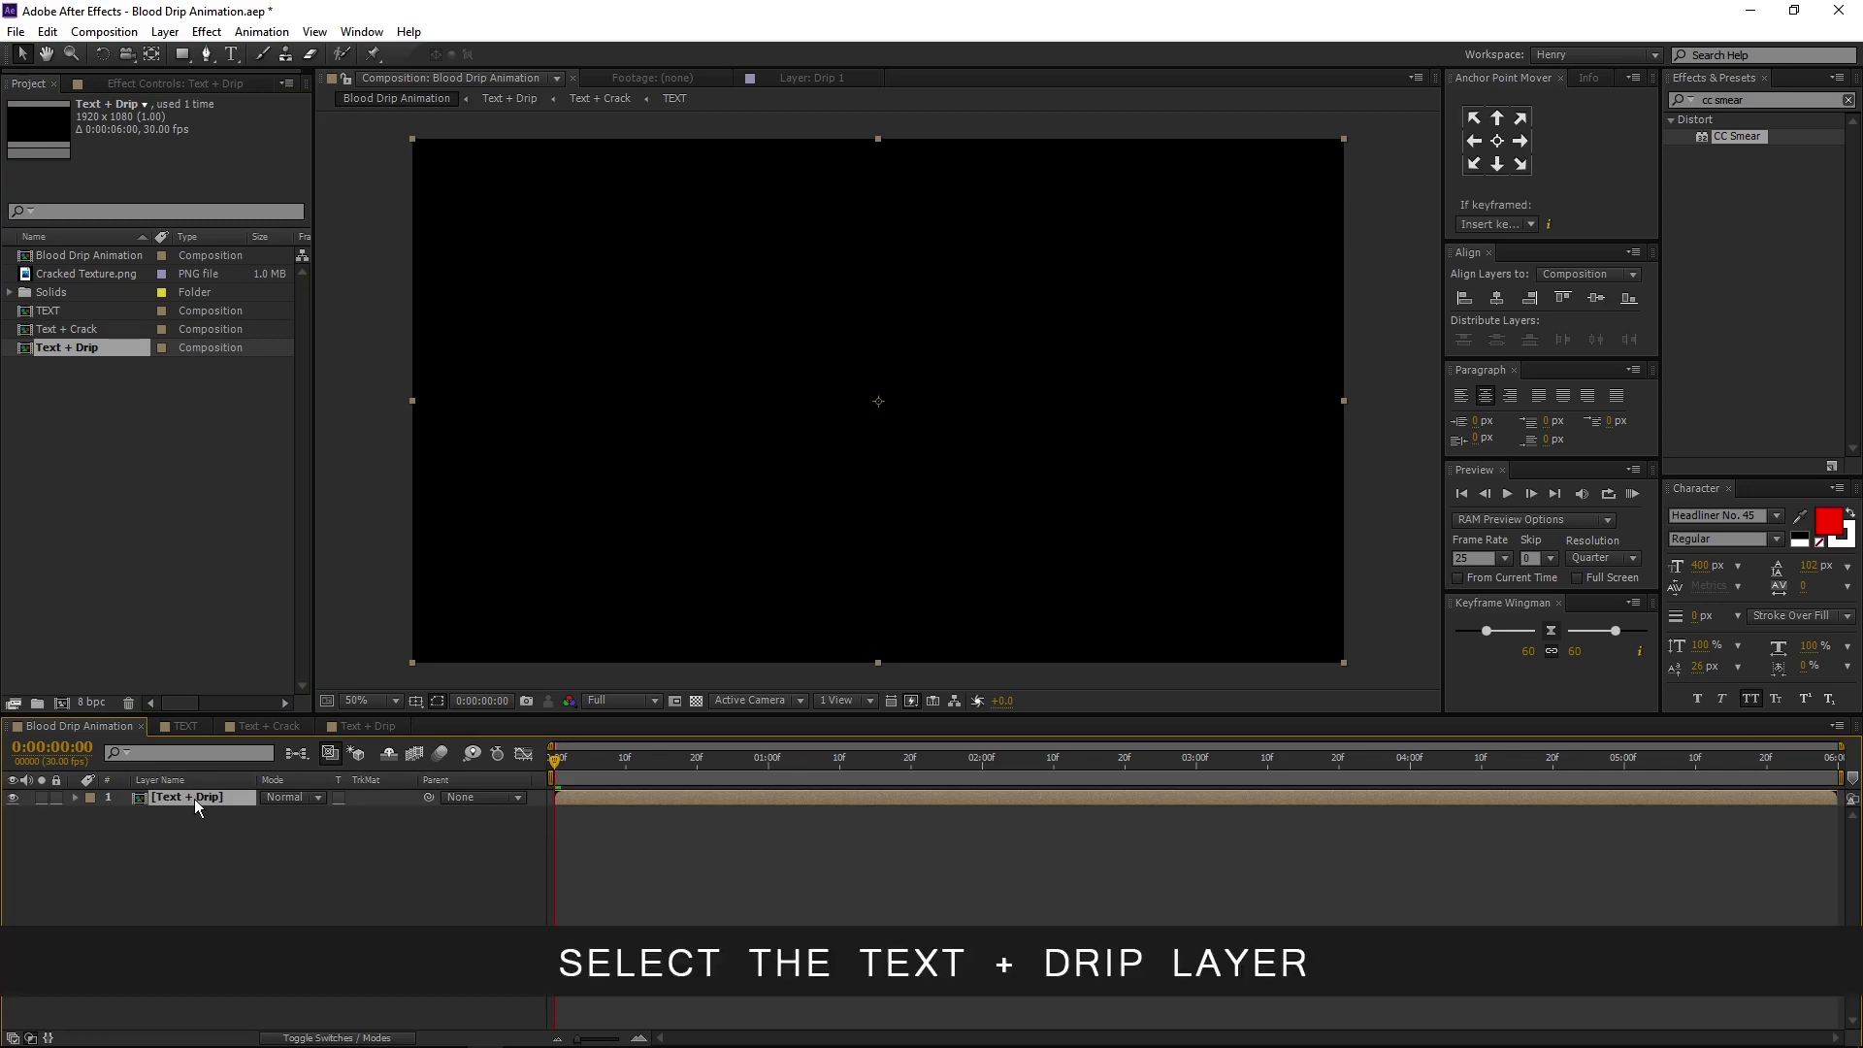
Duplicate the Text + Drip layer and rename the lower copy as Background
{"action": "left_click", "coordinate": [53, 32]}
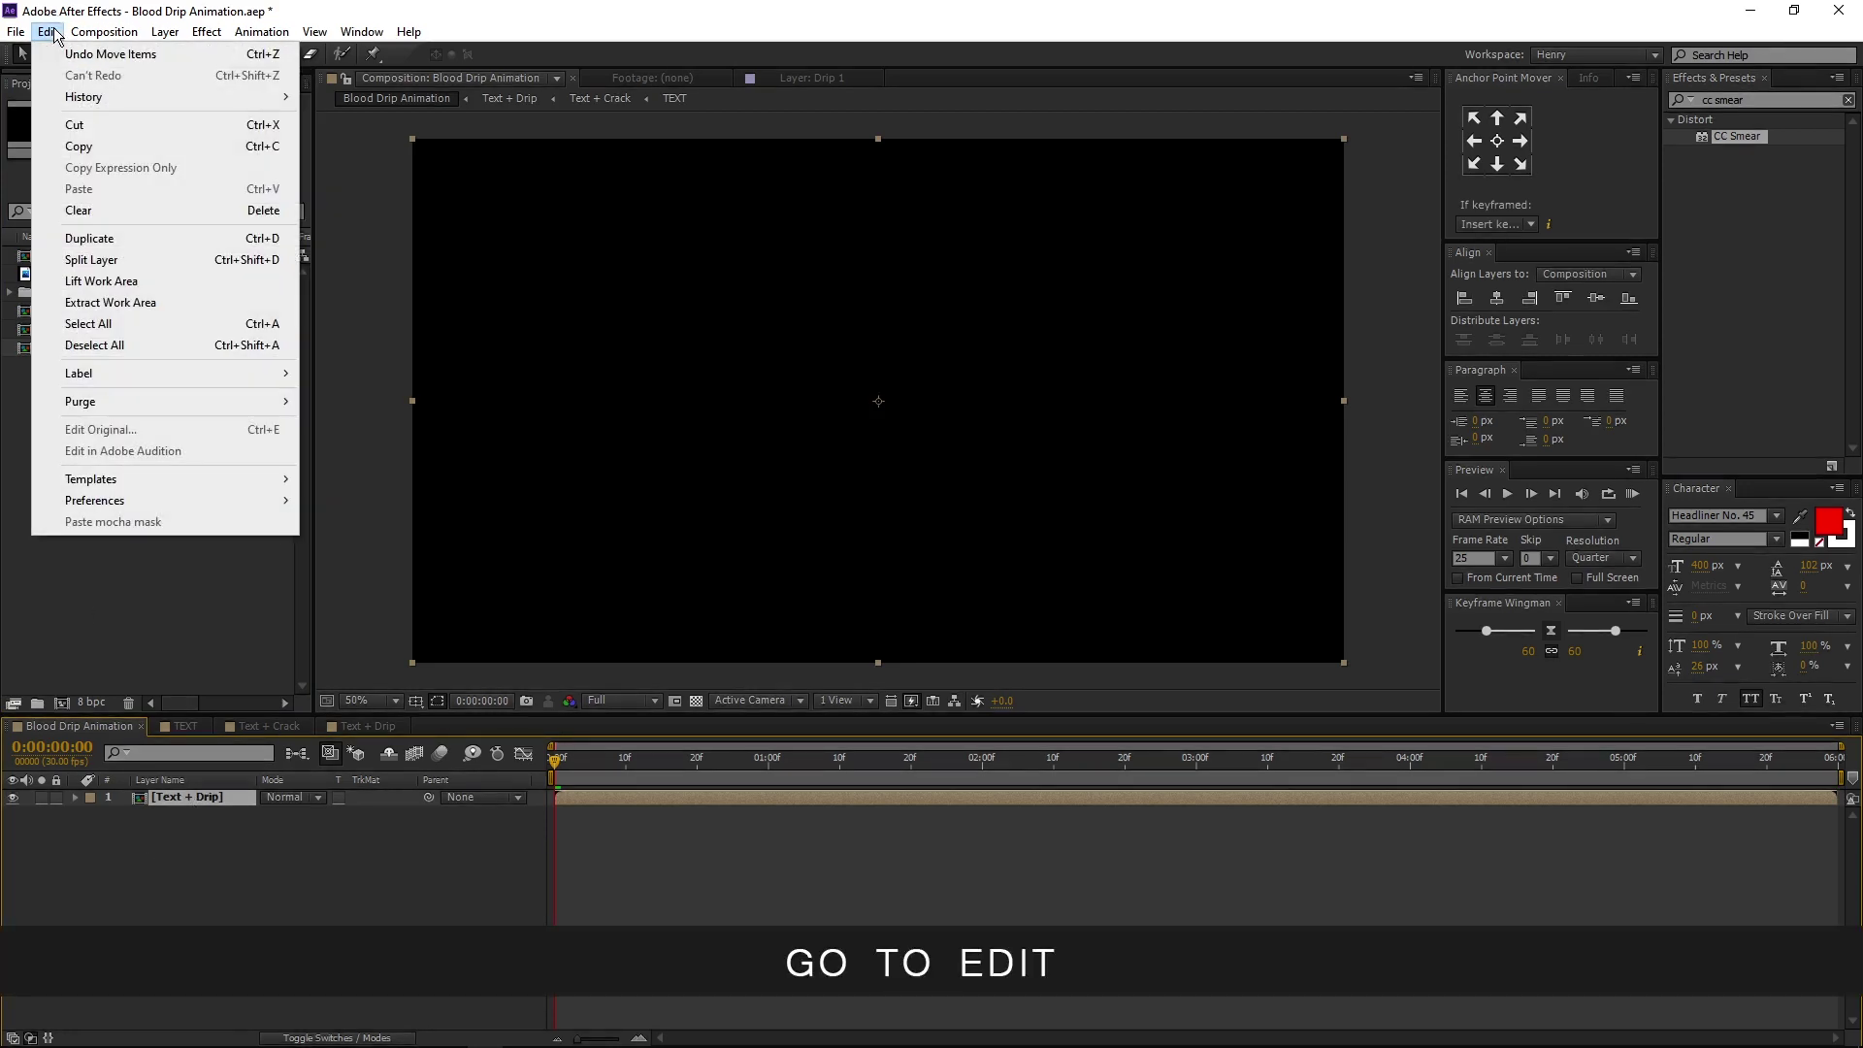
{"action": "left_click", "coordinate": [183, 240]}
{"action": "left_click", "coordinate": [224, 815]}
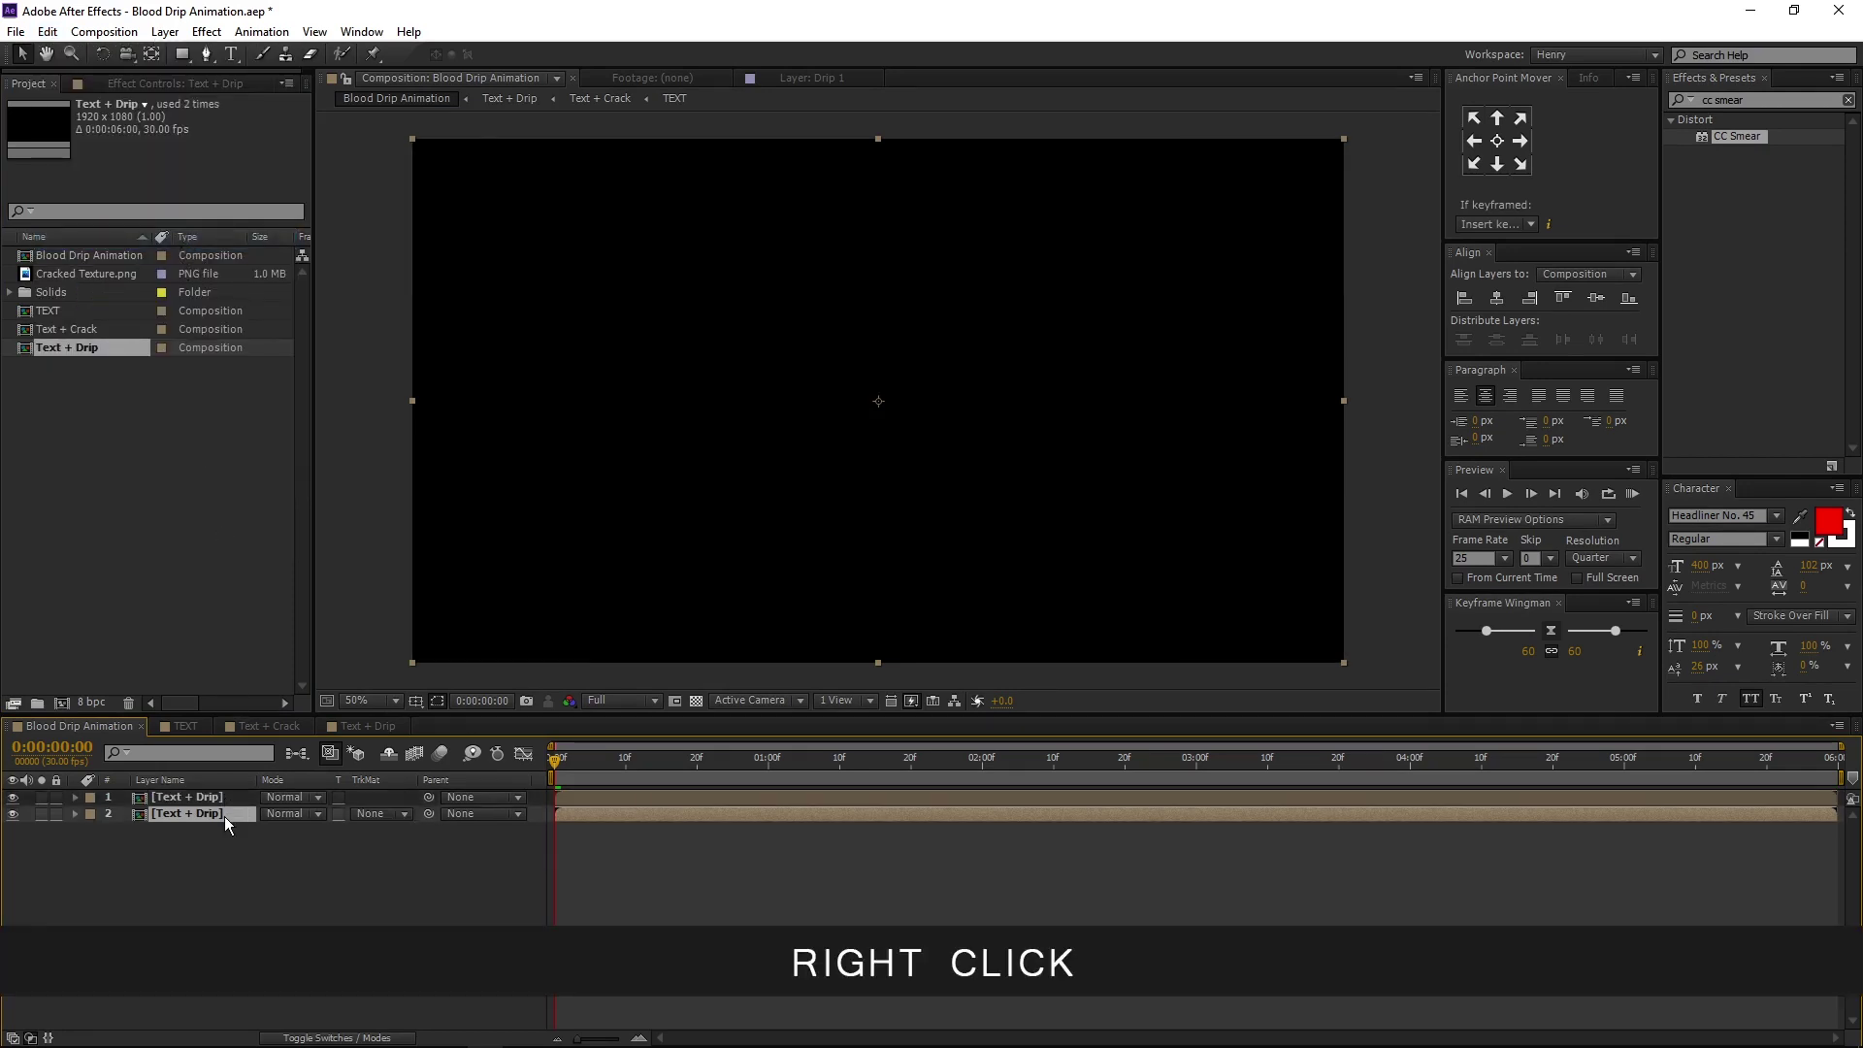
{"action": "right_click", "coordinate": [224, 817]}
{"action": "left_click", "coordinate": [263, 801]}
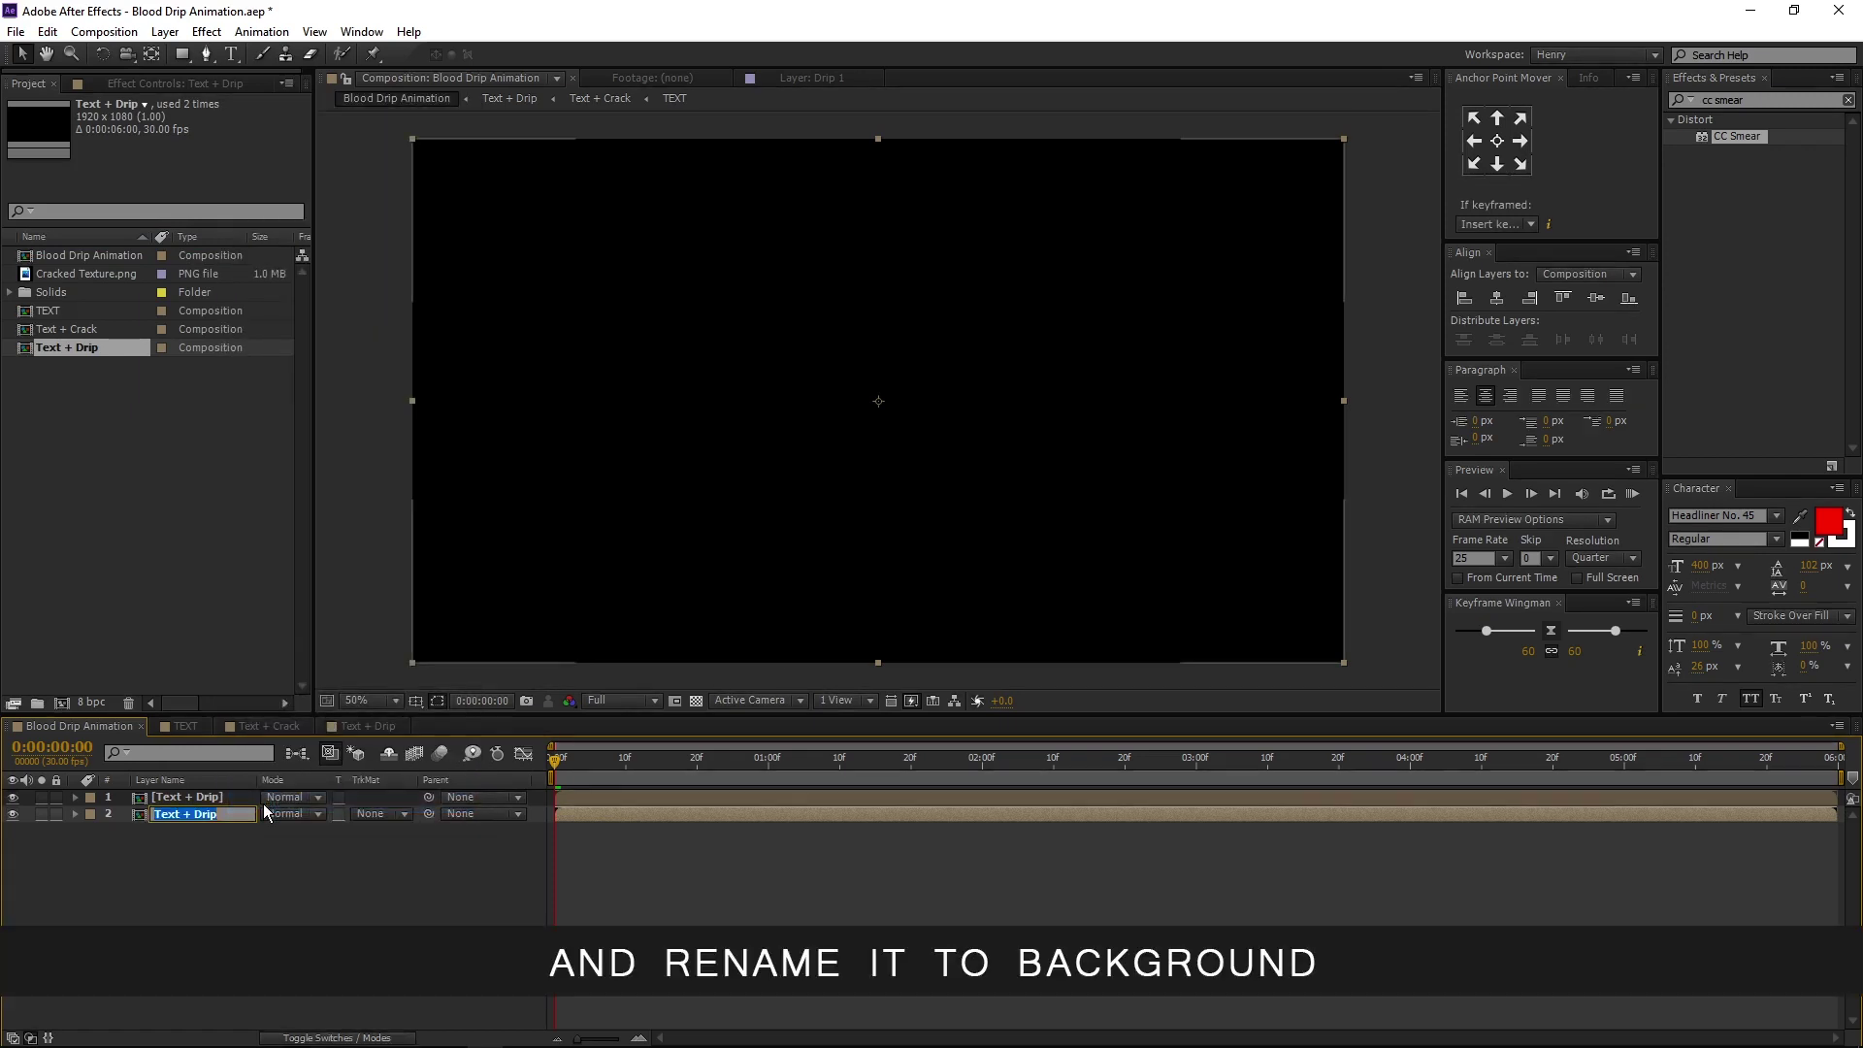
{"action": "type", "text": "Background"}
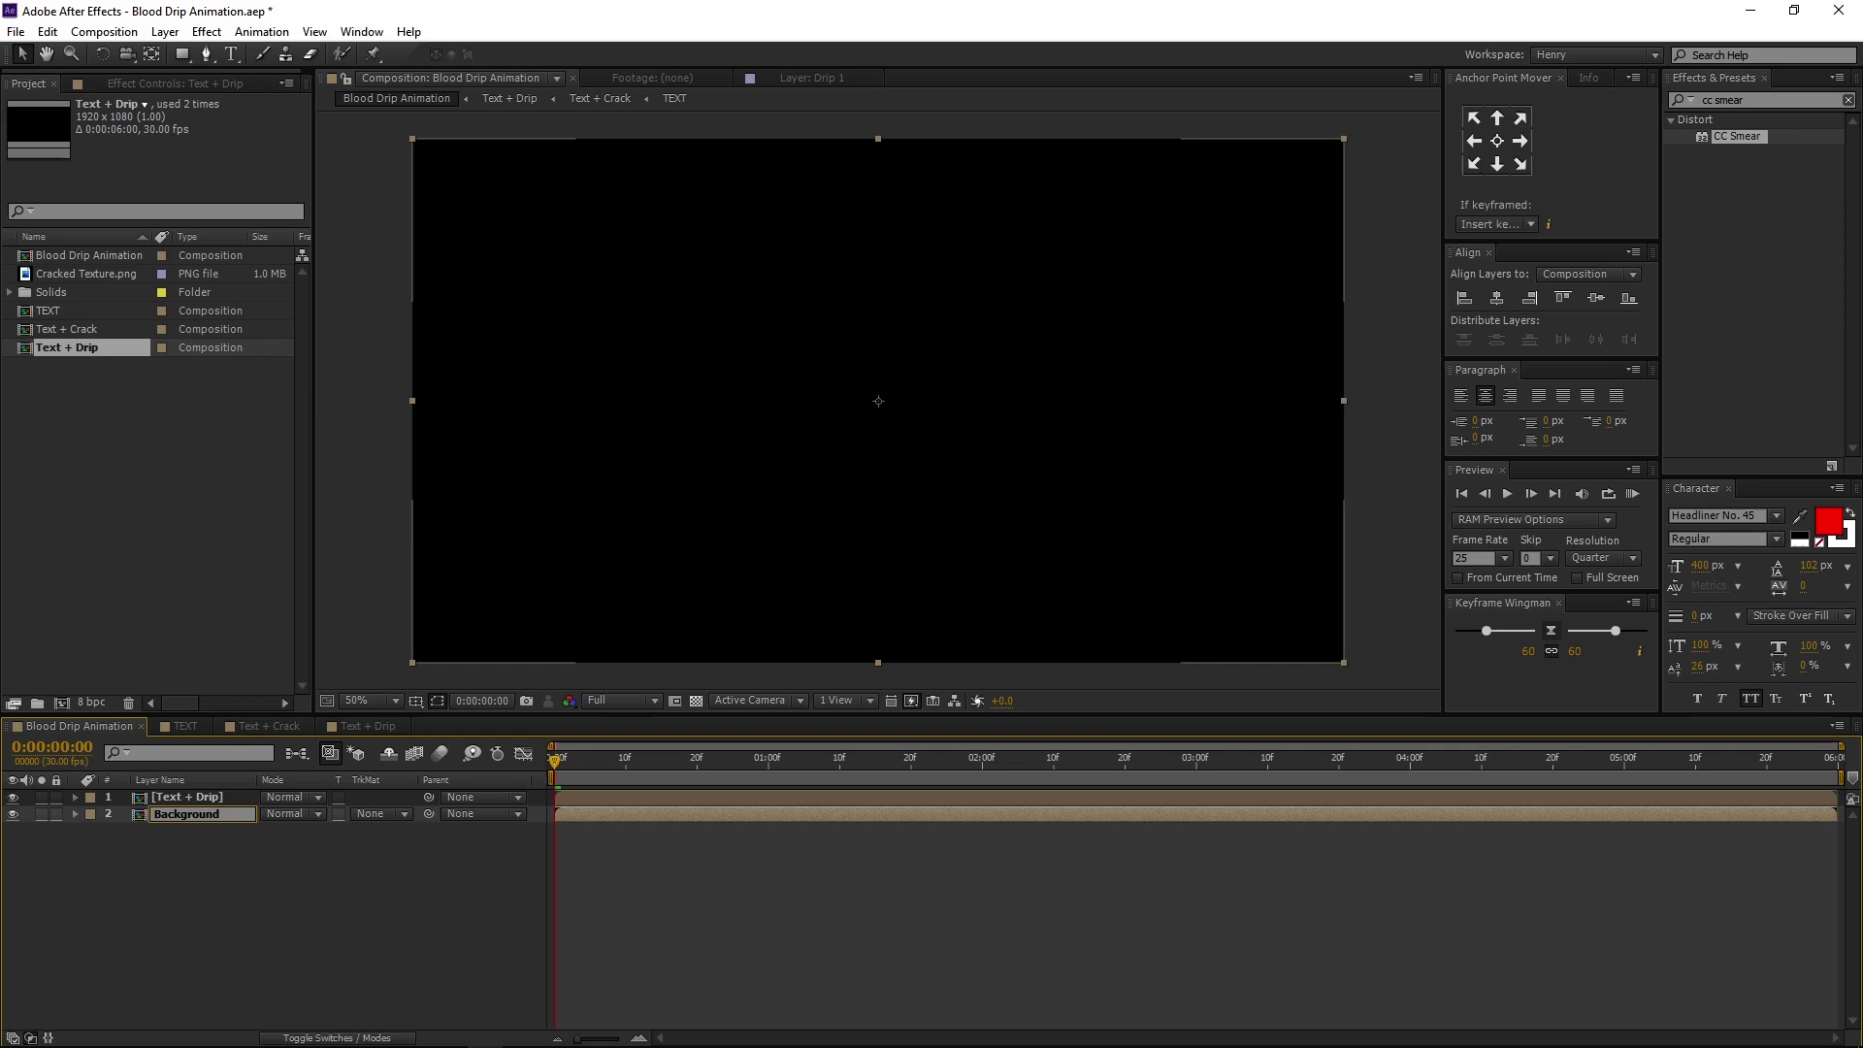
{"action": "key", "text": "Return"}
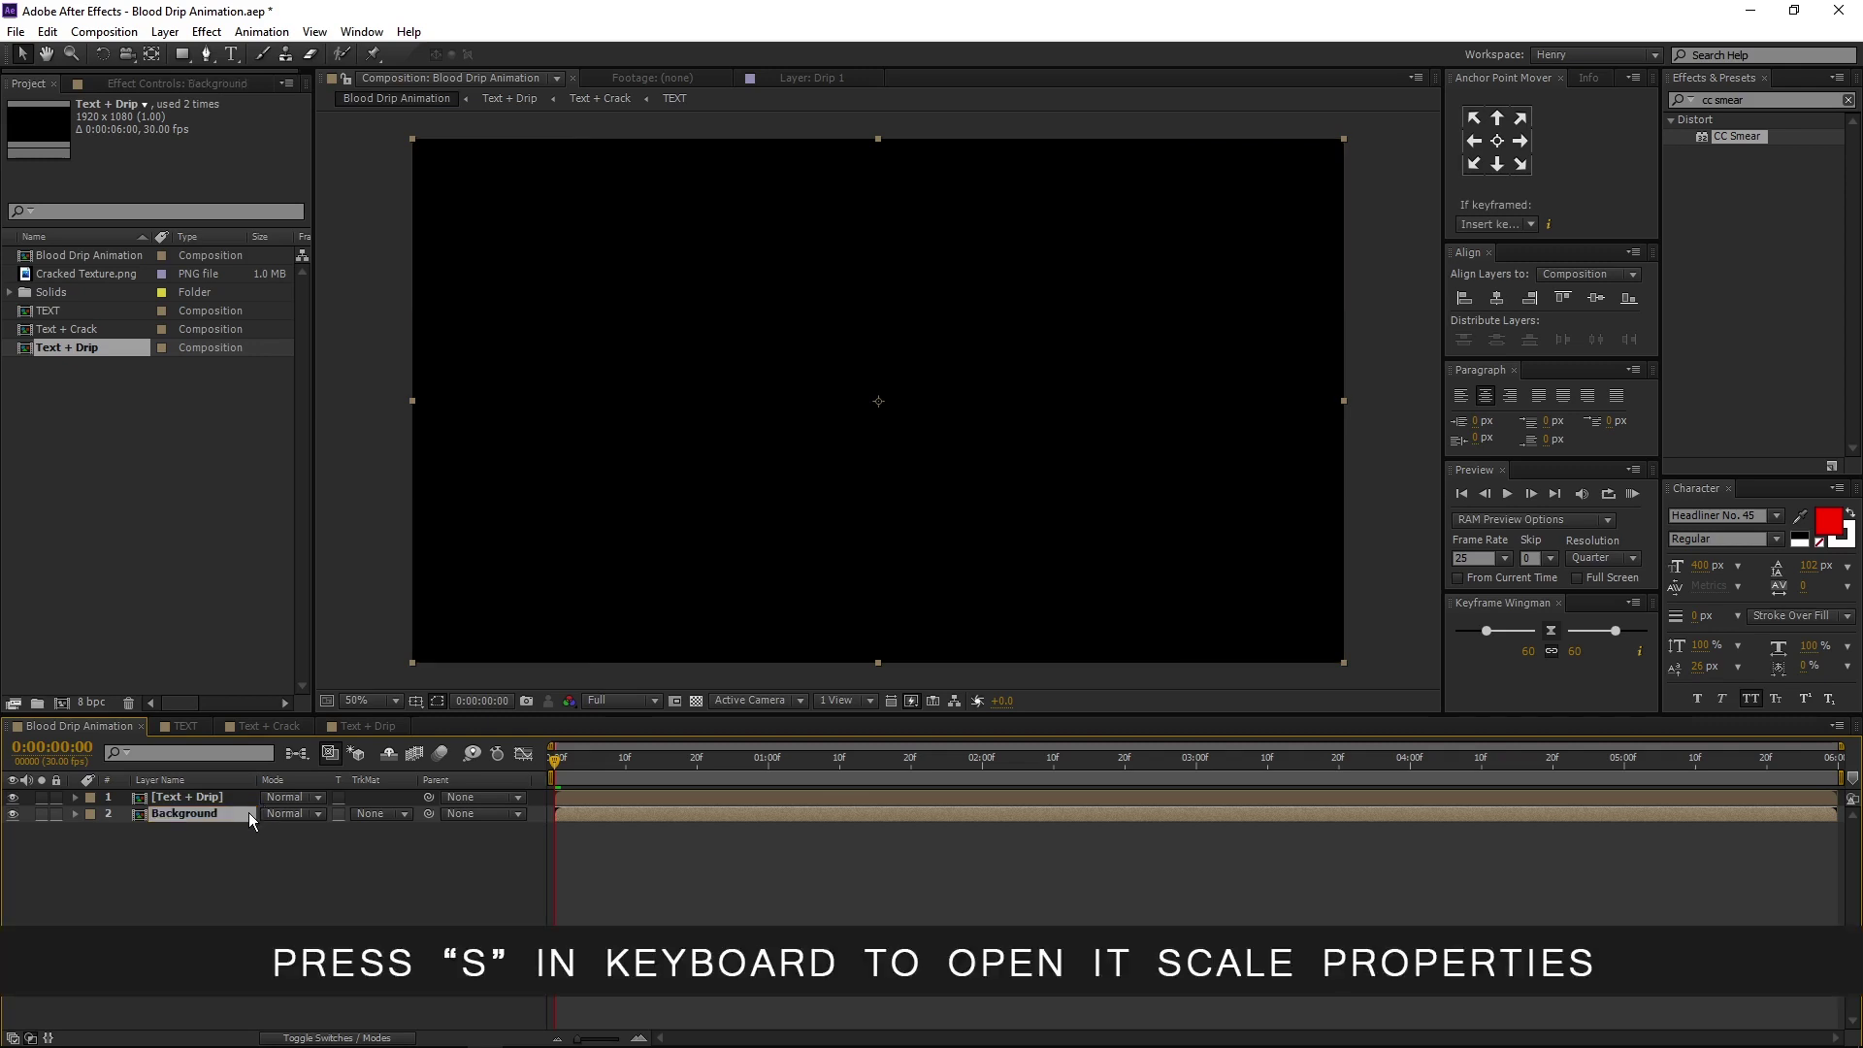
Set the Background layer's Scale to 240% and its Opacity to 15%
{"action": "key", "text": "s"}
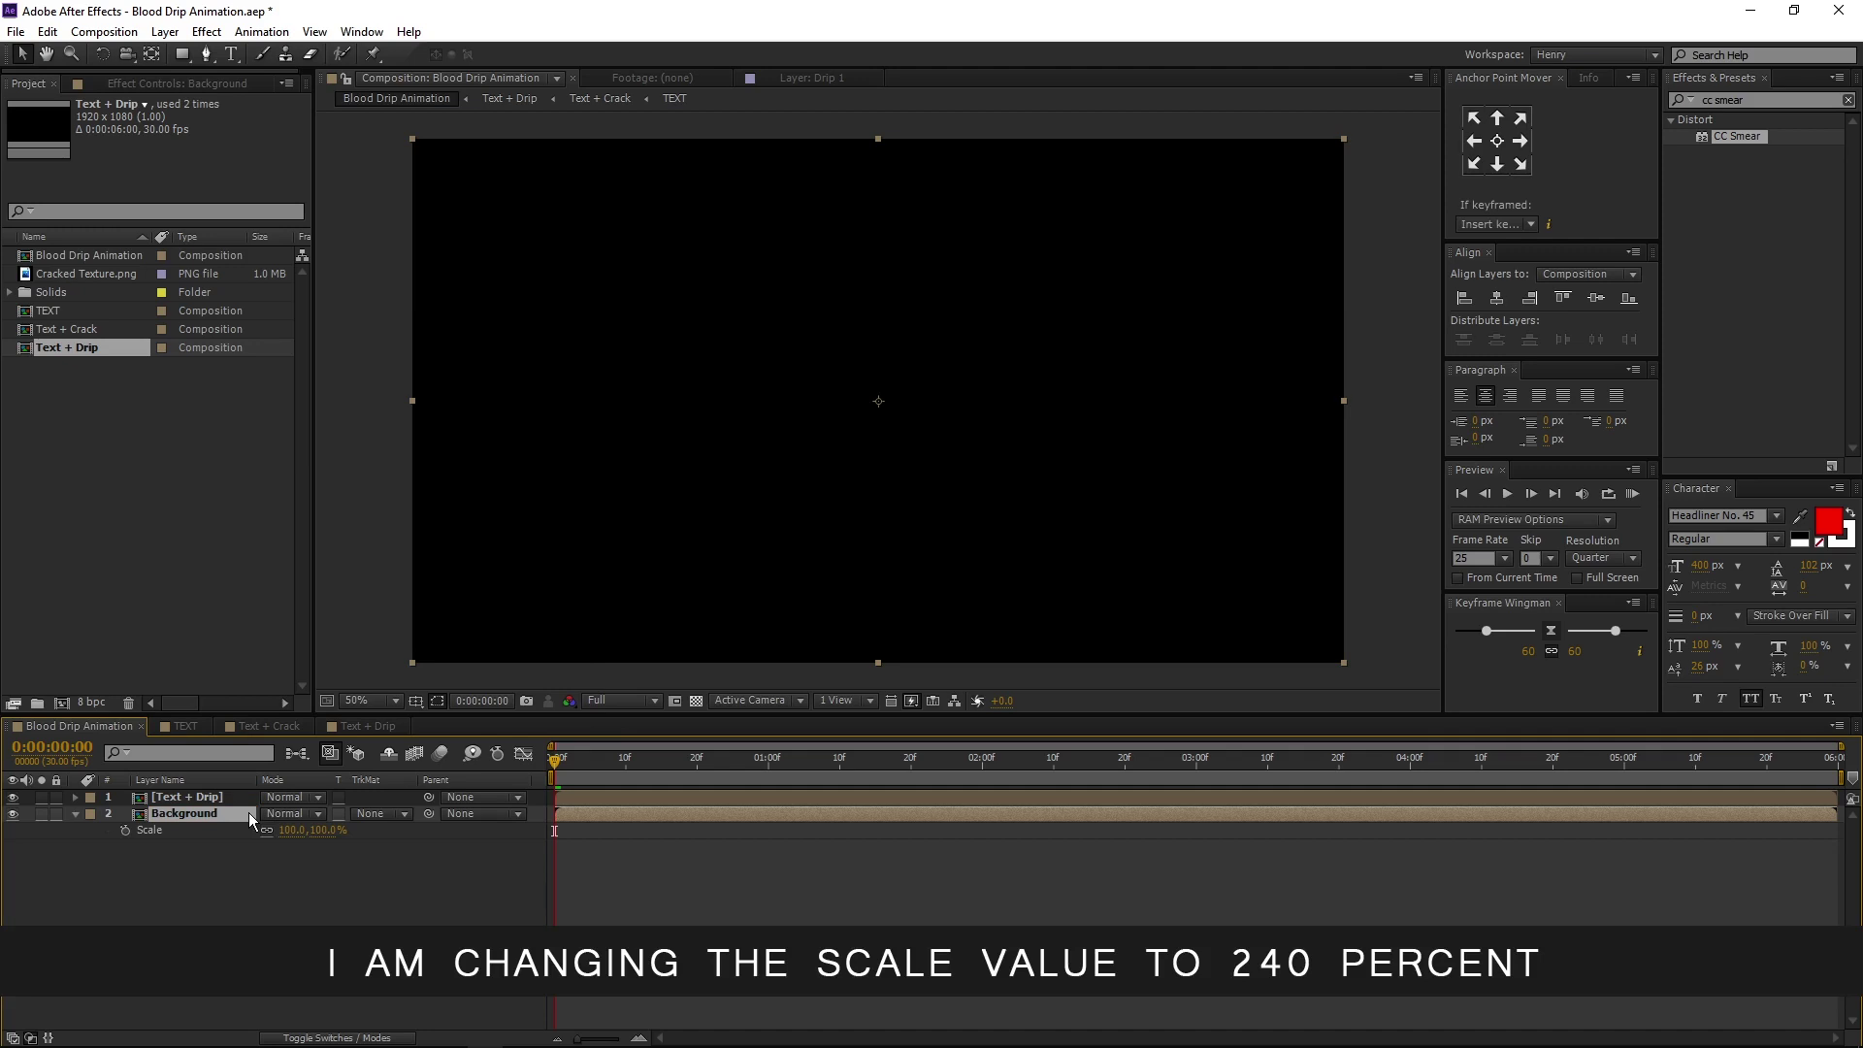
{"action": "left_click", "coordinate": [291, 830]}
{"action": "type", "text": "240"}
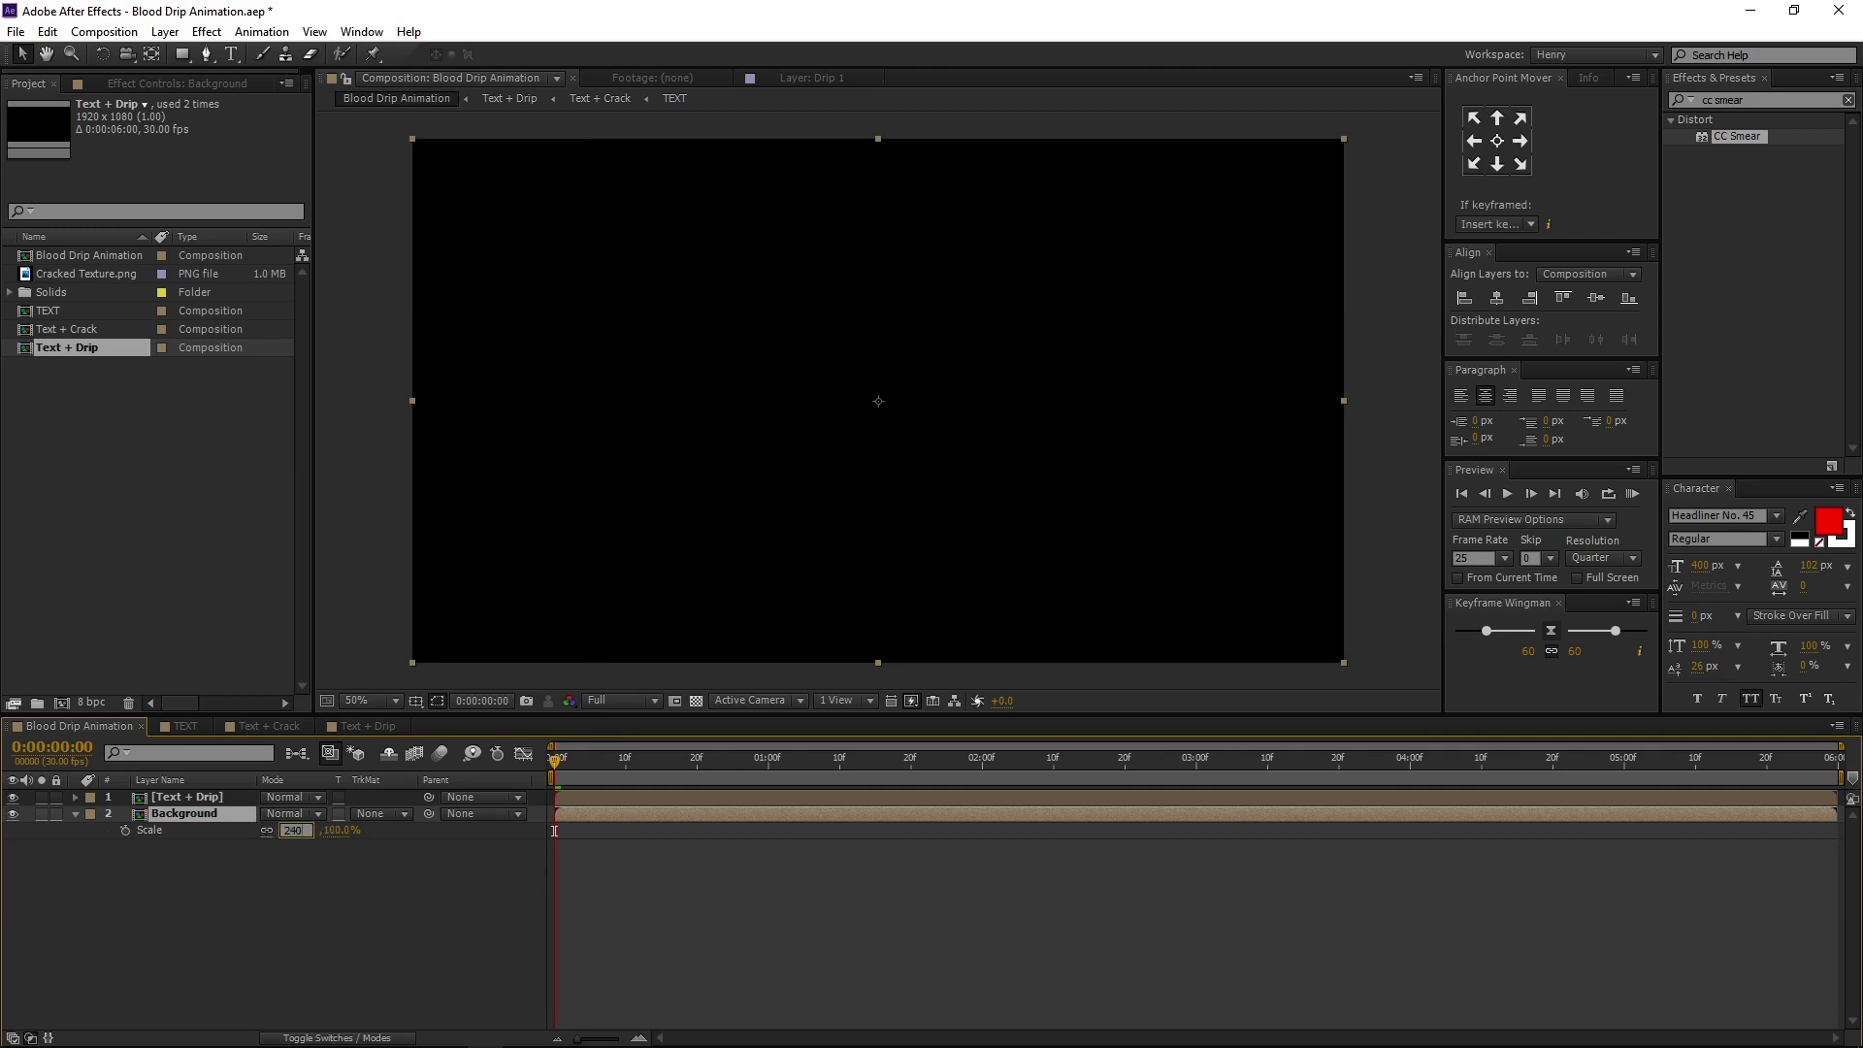
{"action": "key", "text": "Return"}
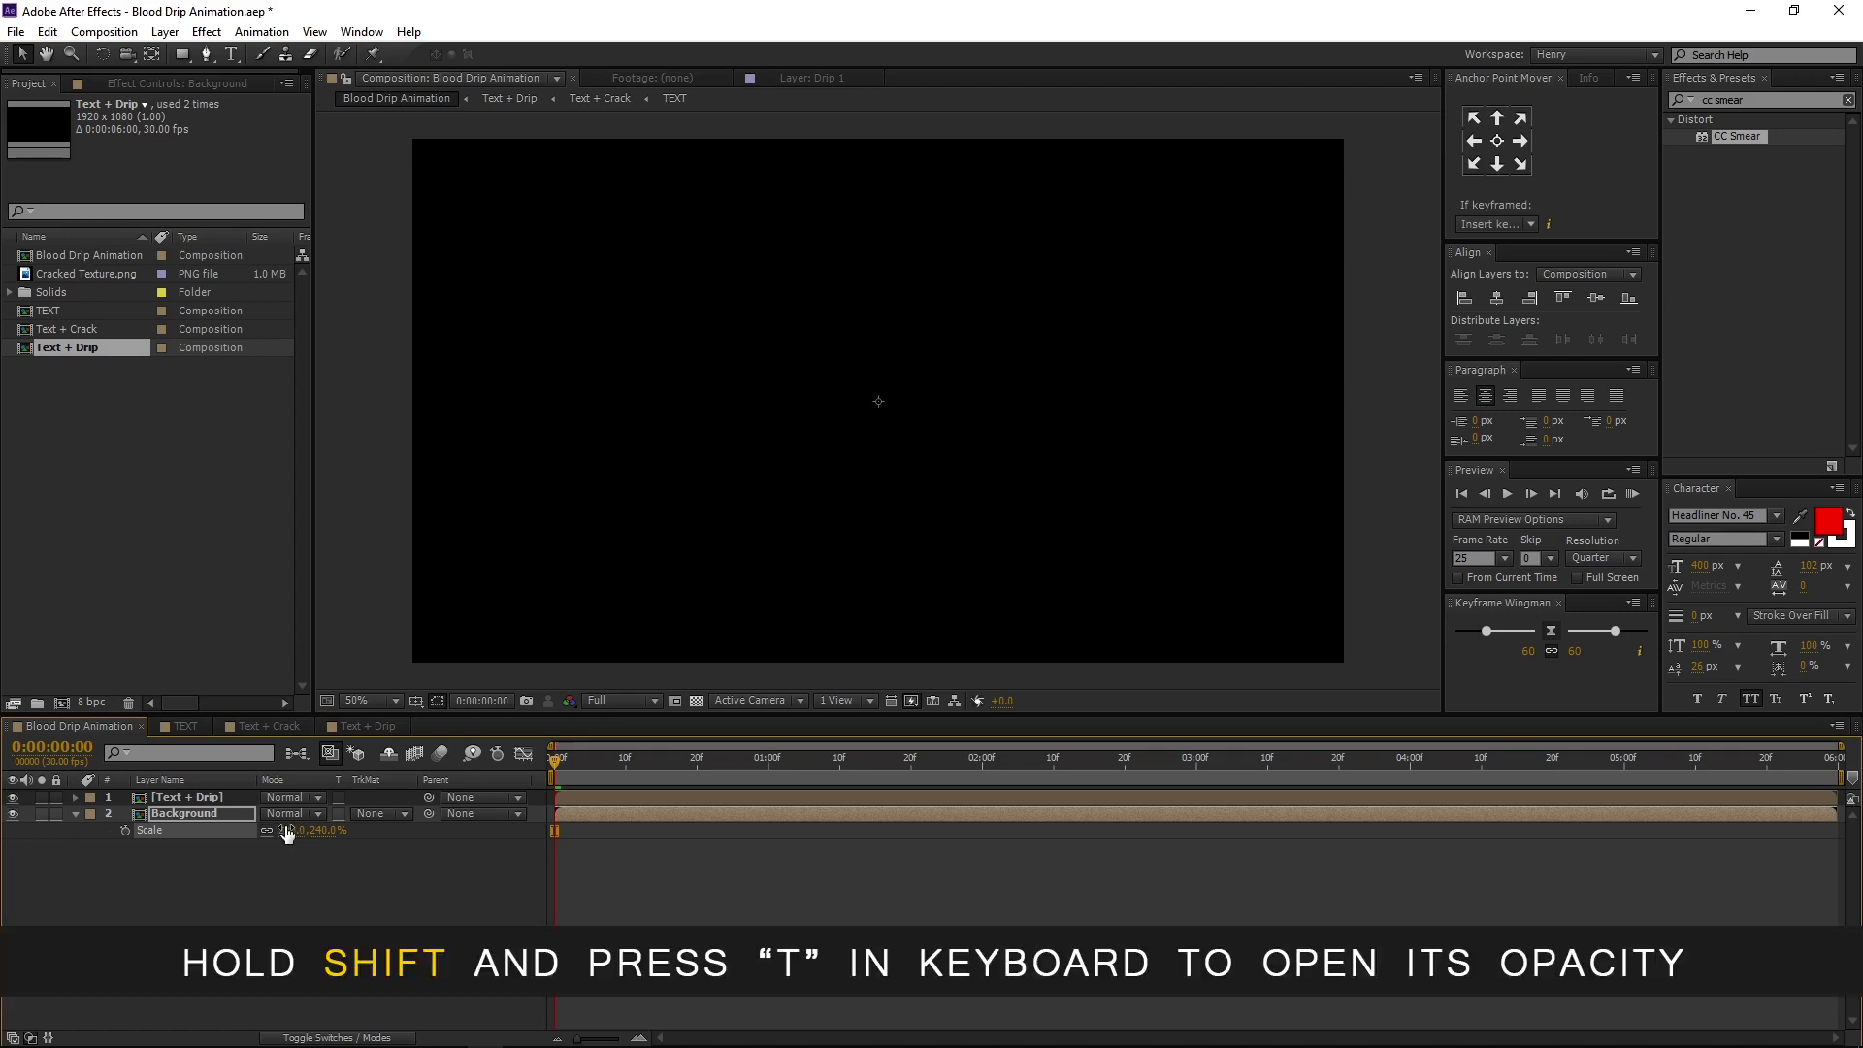
{"action": "key", "text": "shift+t"}
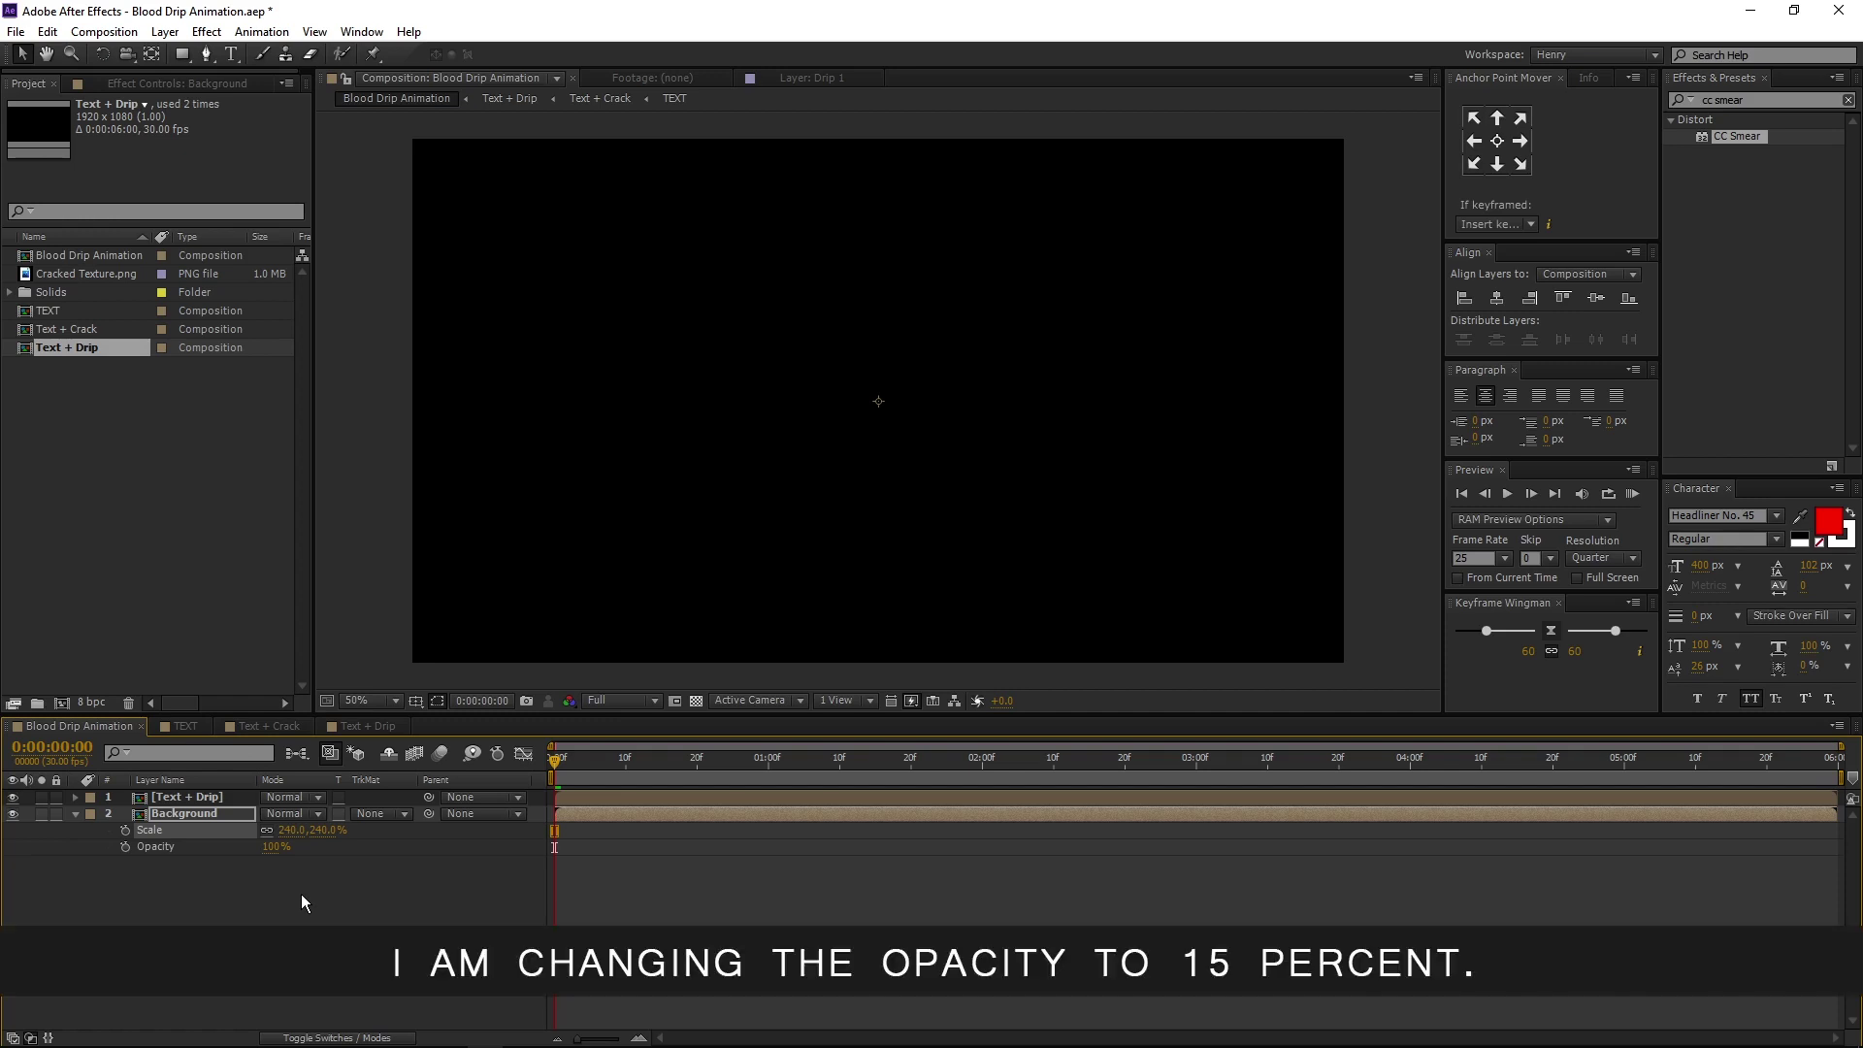
{"action": "left_click", "coordinate": [277, 847]}
{"action": "type", "text": "15"}
{"action": "key", "text": "Return"}
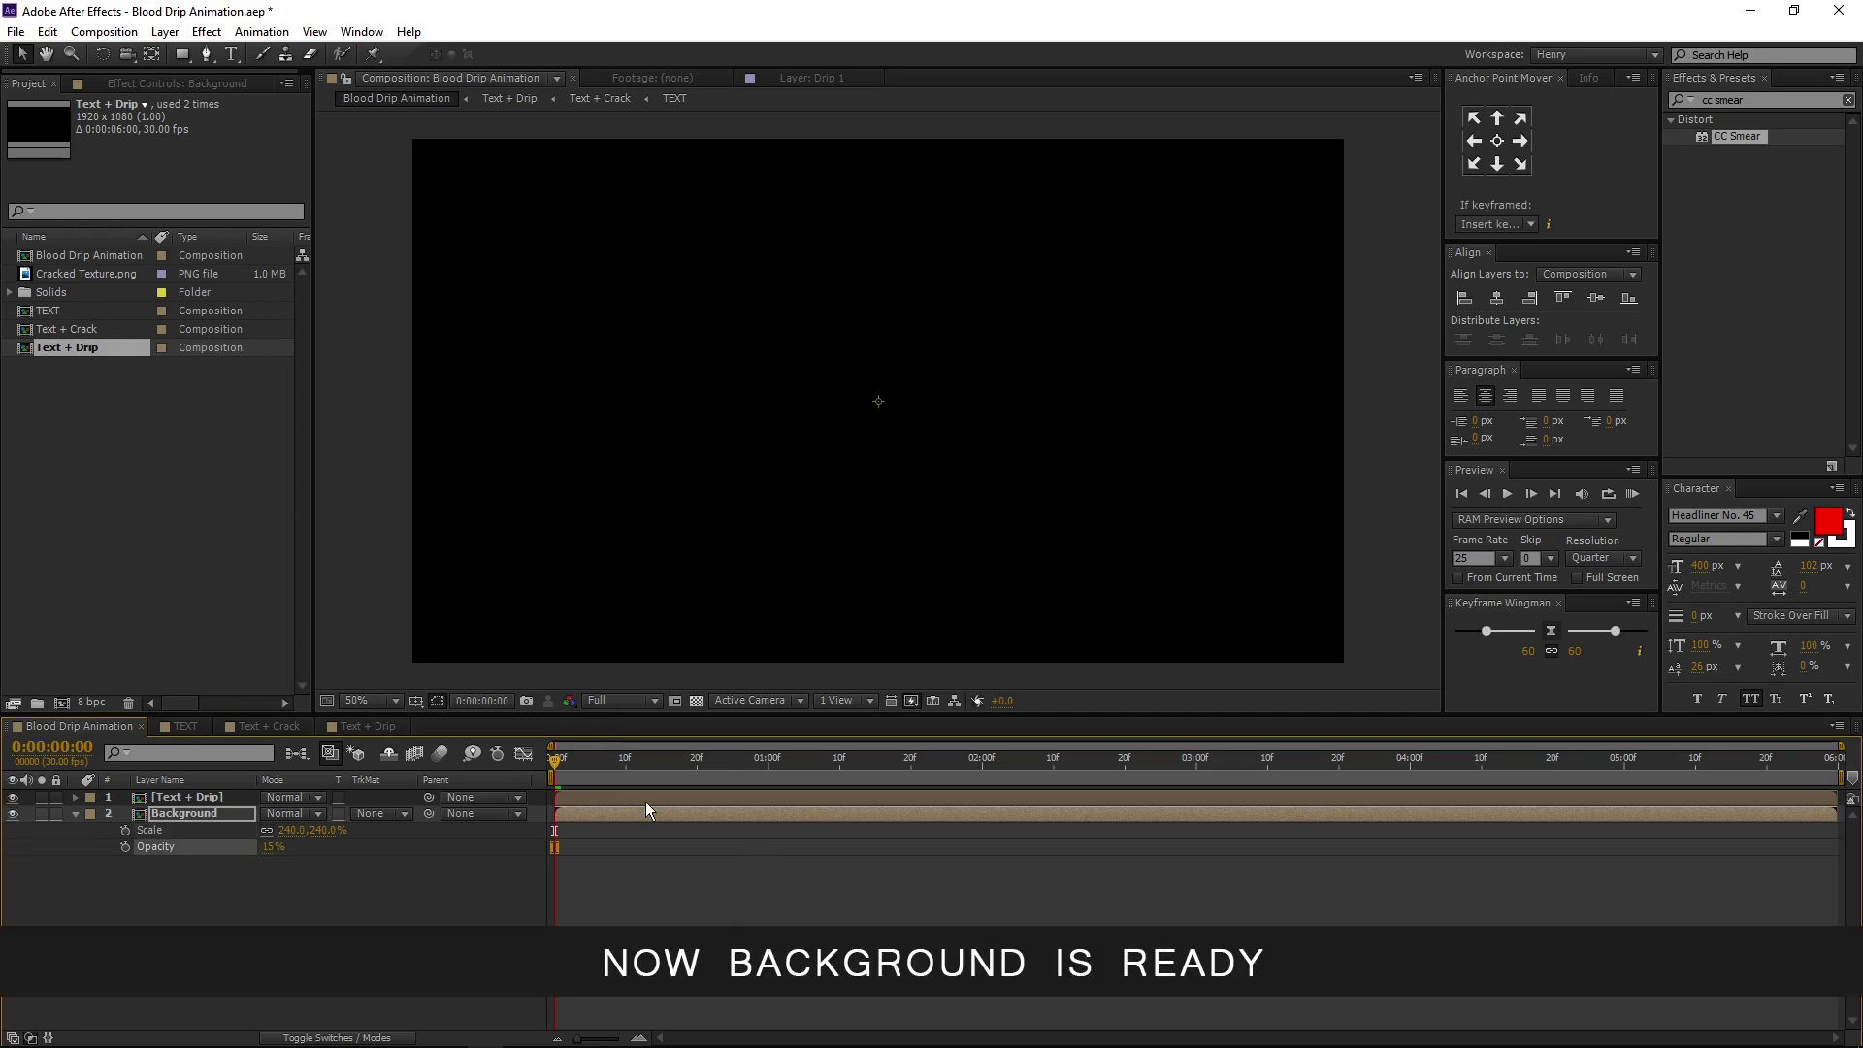
Scrub the composition to 0:00:02:11 to check the title against its background, and collapse and deselect the Background layer
{"action": "left_click_drag", "start_coordinate": [680, 762], "coordinate": [1062, 765]}
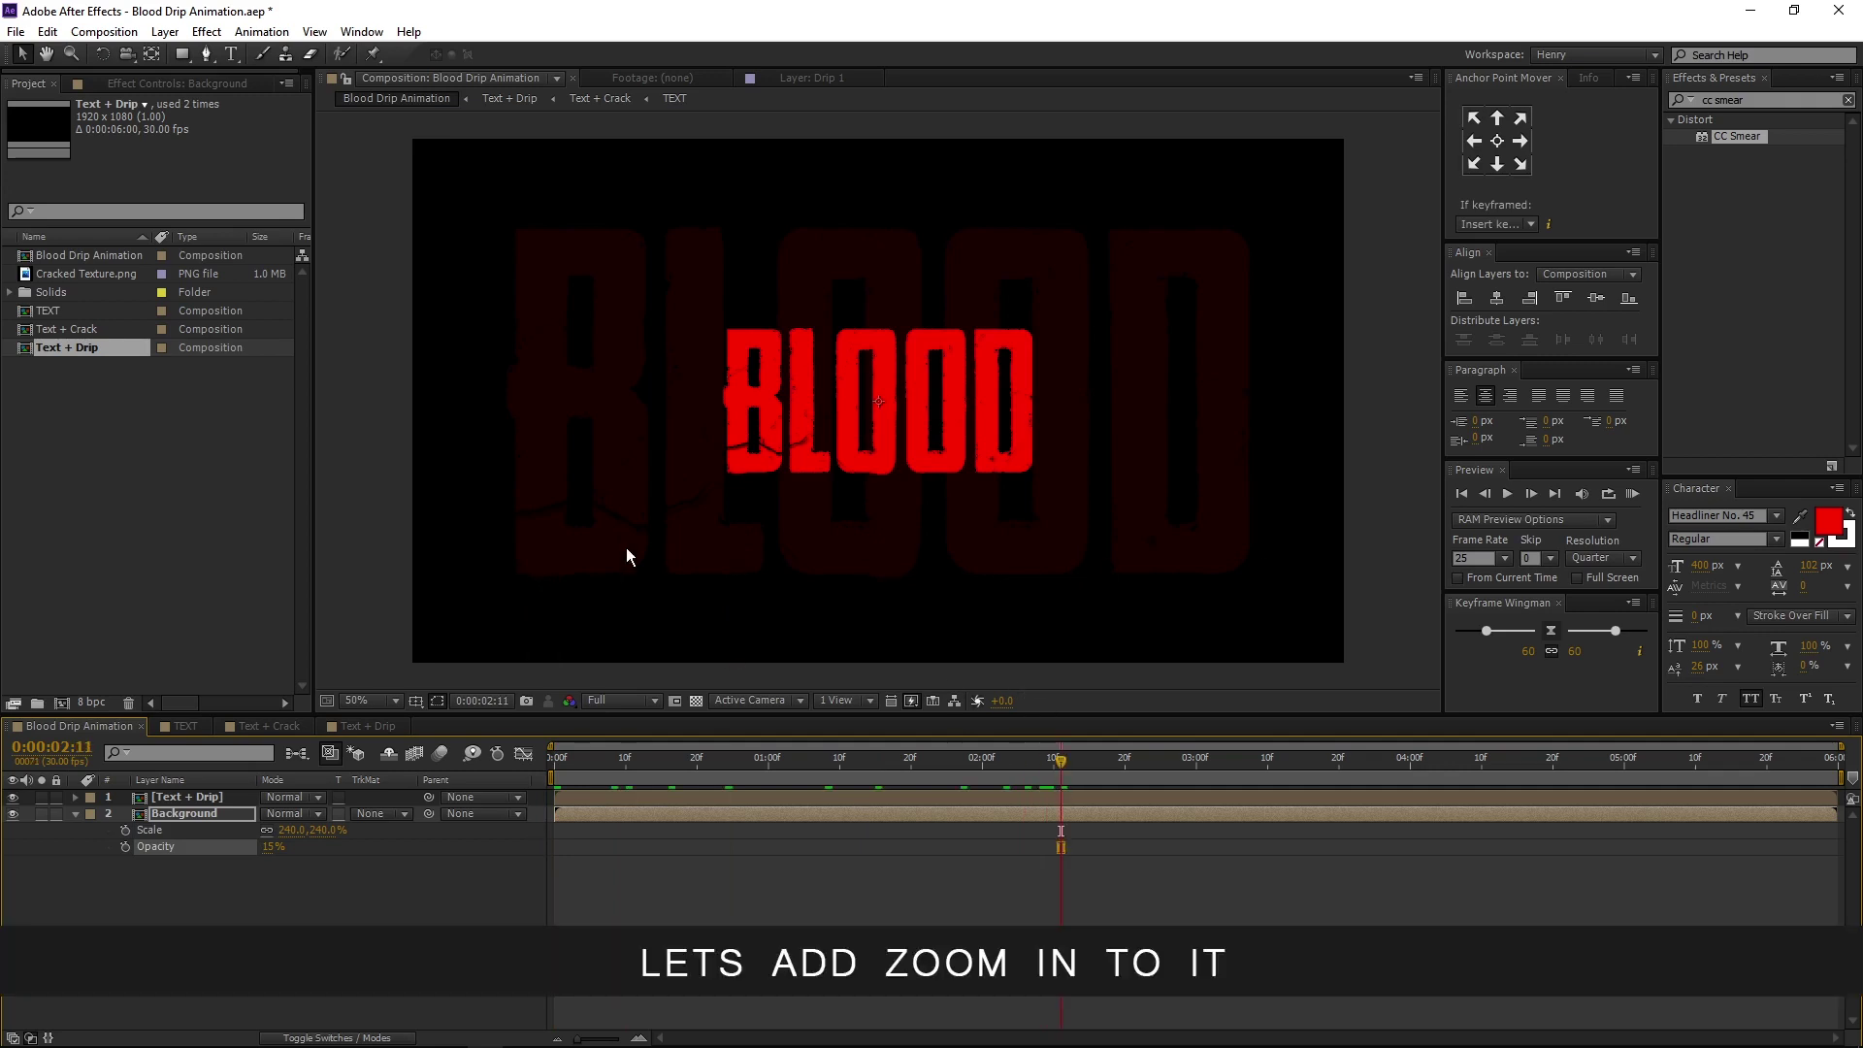
{"action": "left_click", "coordinate": [75, 813]}
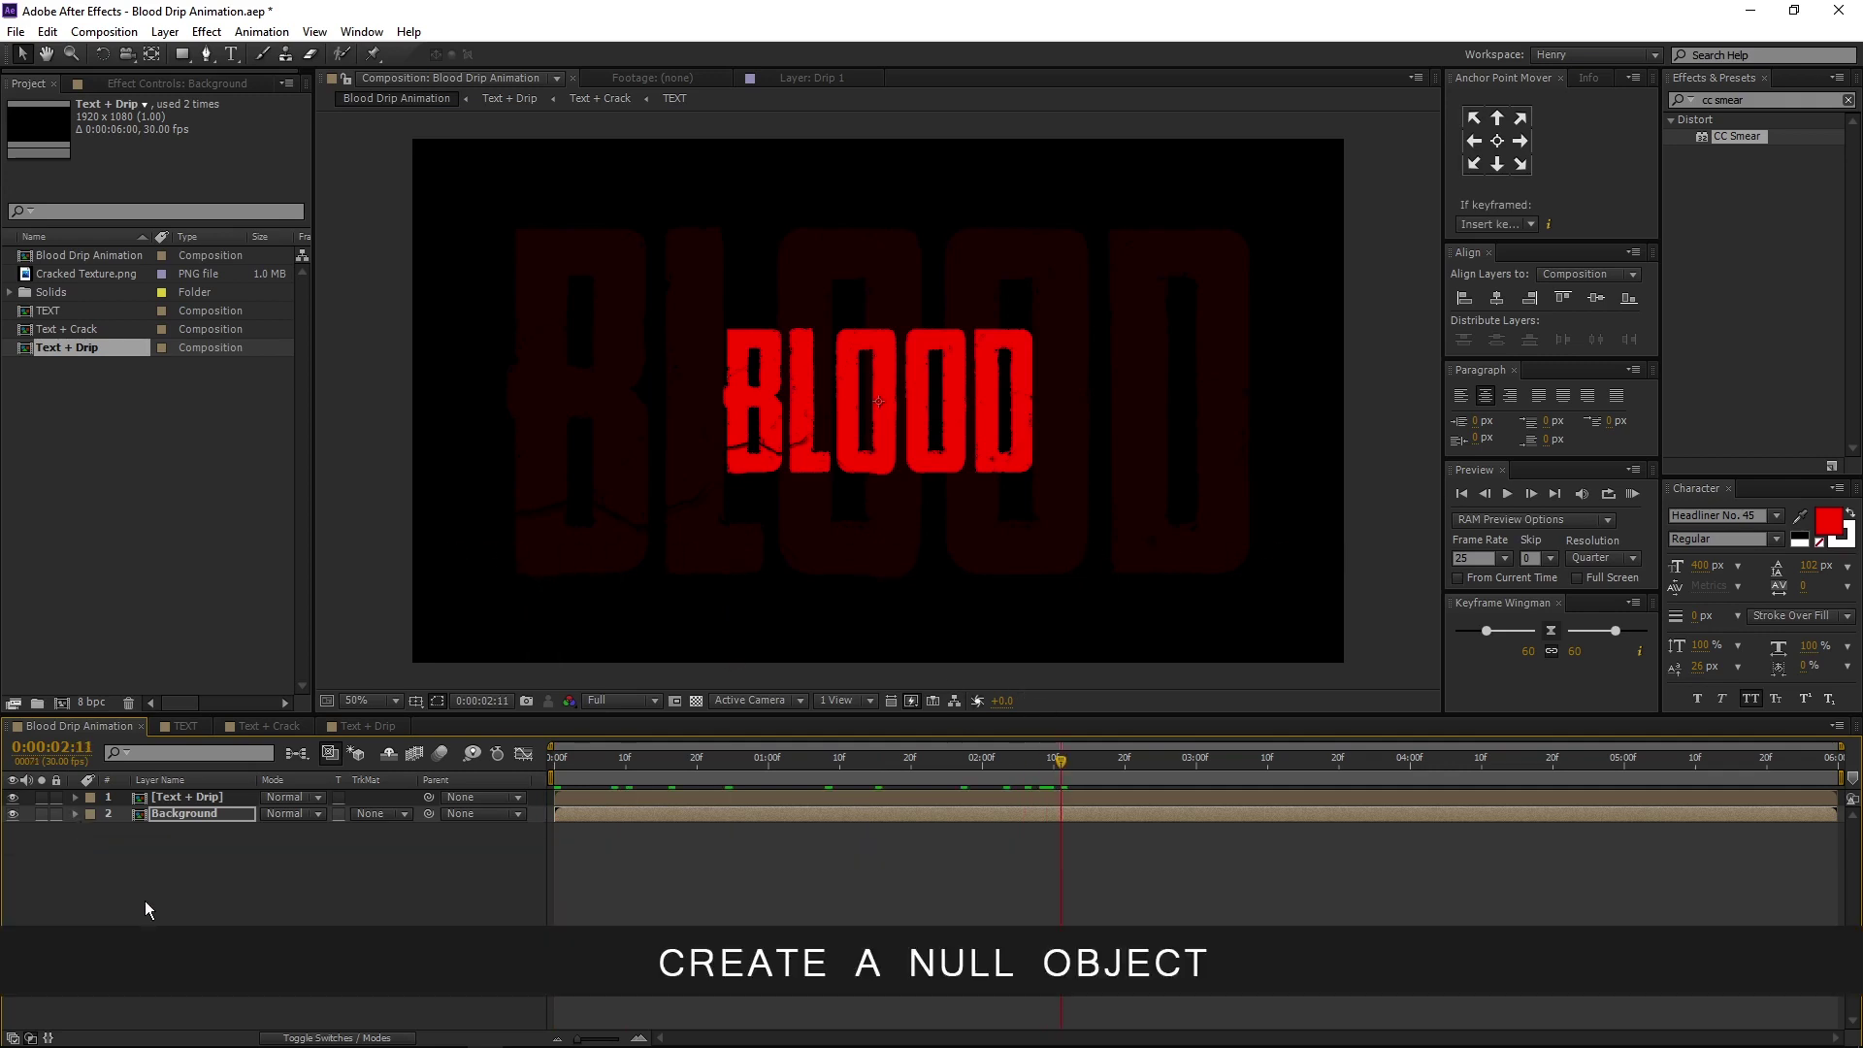
{"action": "left_click", "coordinate": [145, 901]}
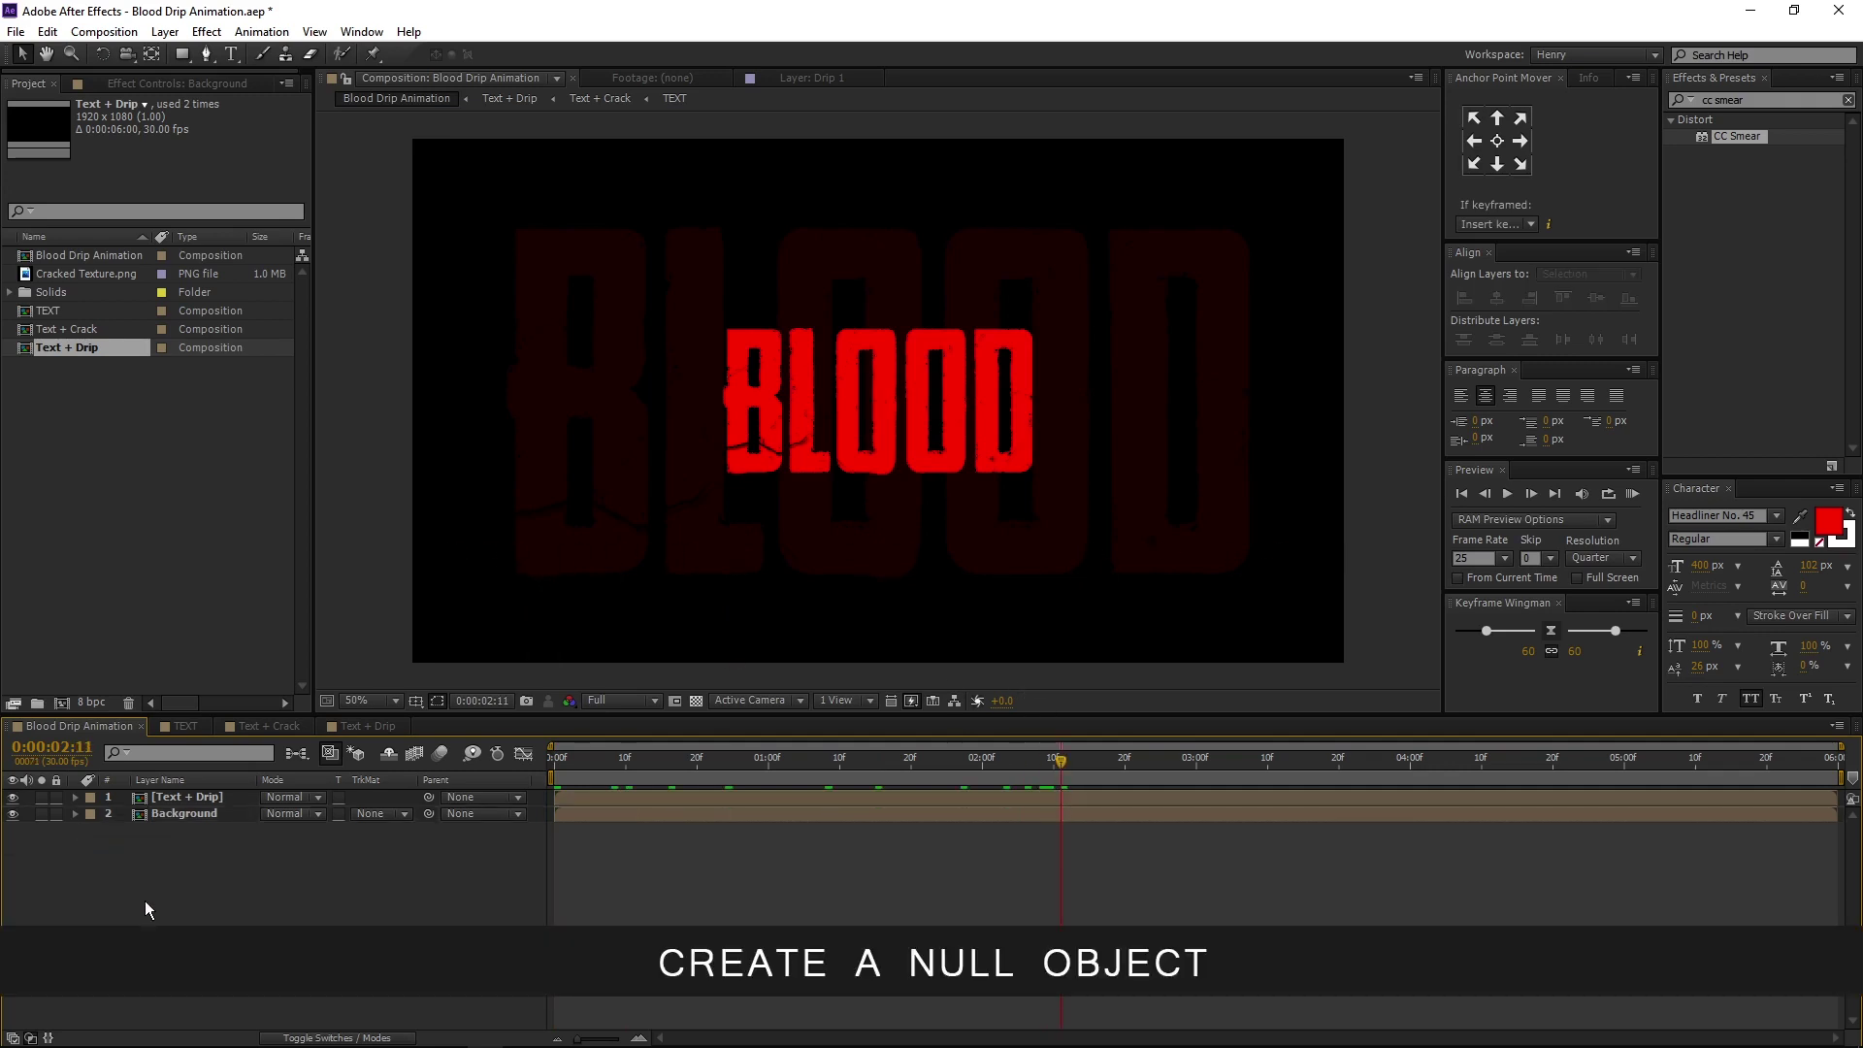
Add a null object to the Blood Drip Animation composition and rename it Zoom in
{"action": "right_click", "coordinate": [195, 901]}
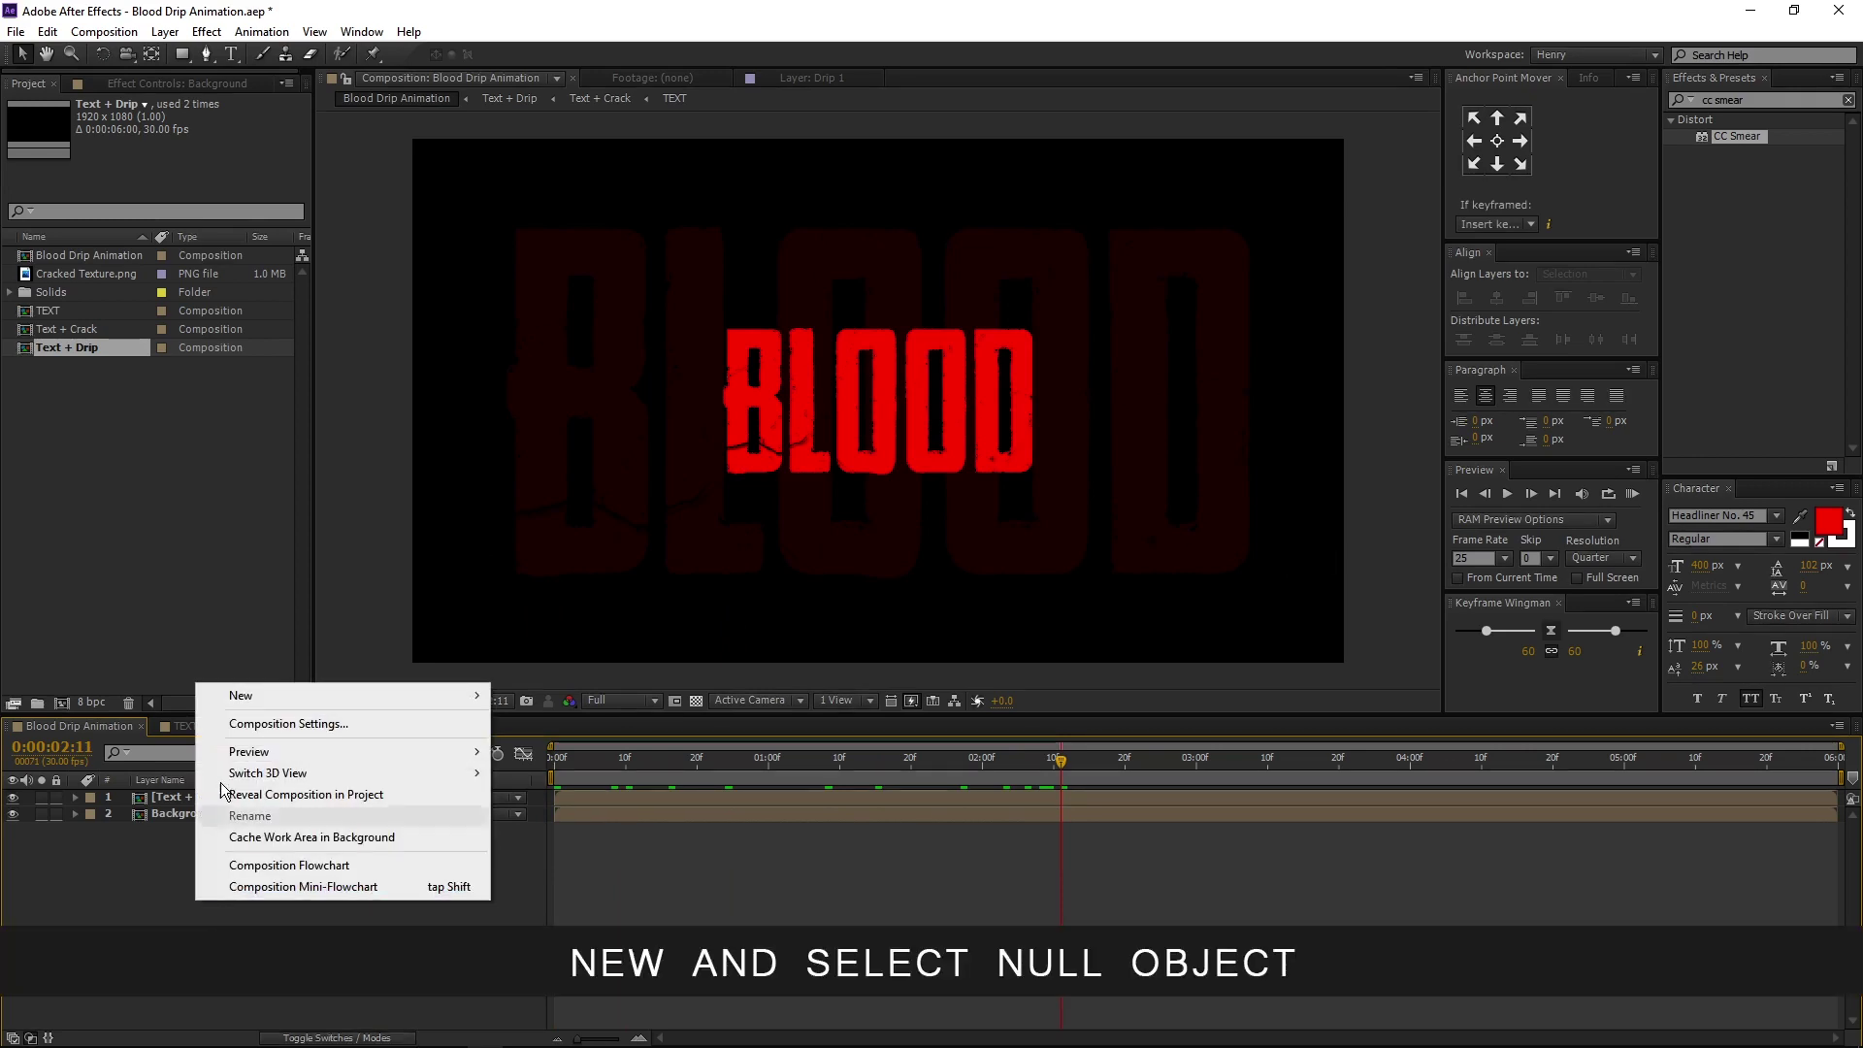
{"action": "mouse_move", "coordinate": [353, 699]}
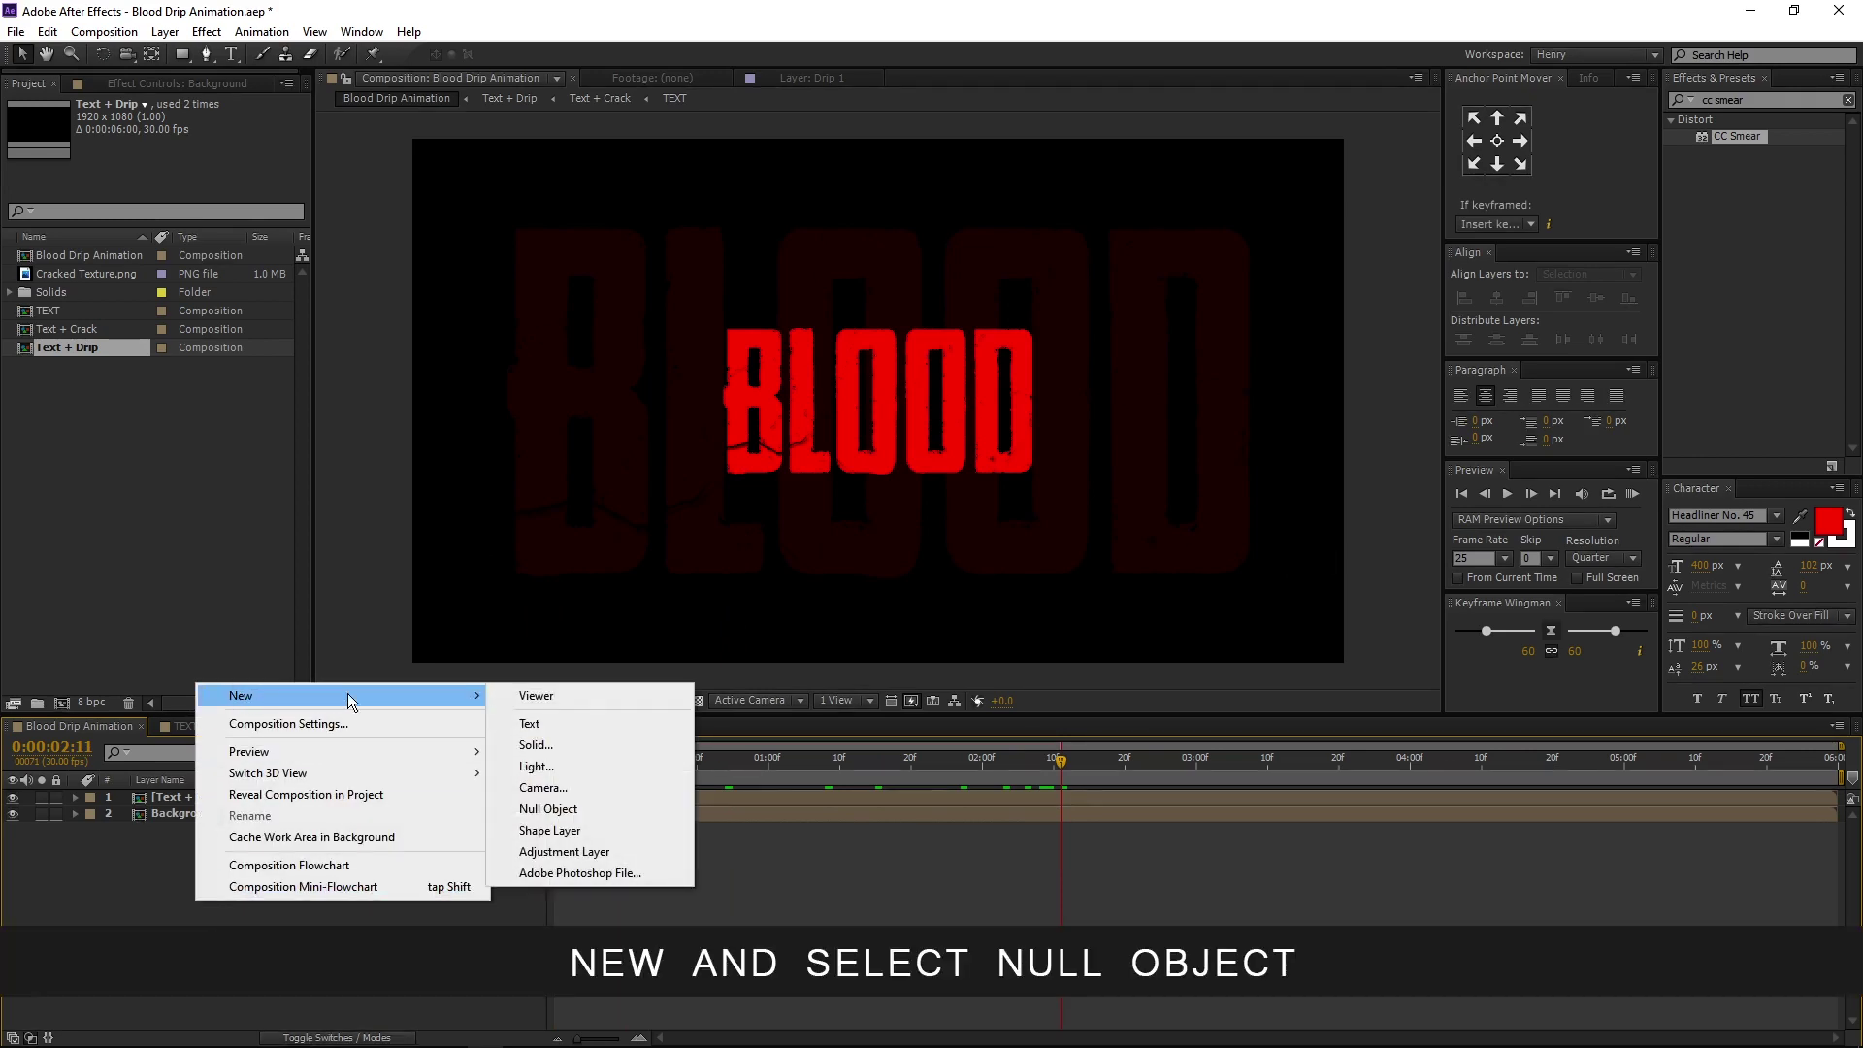
{"action": "left_click", "coordinate": [548, 808]}
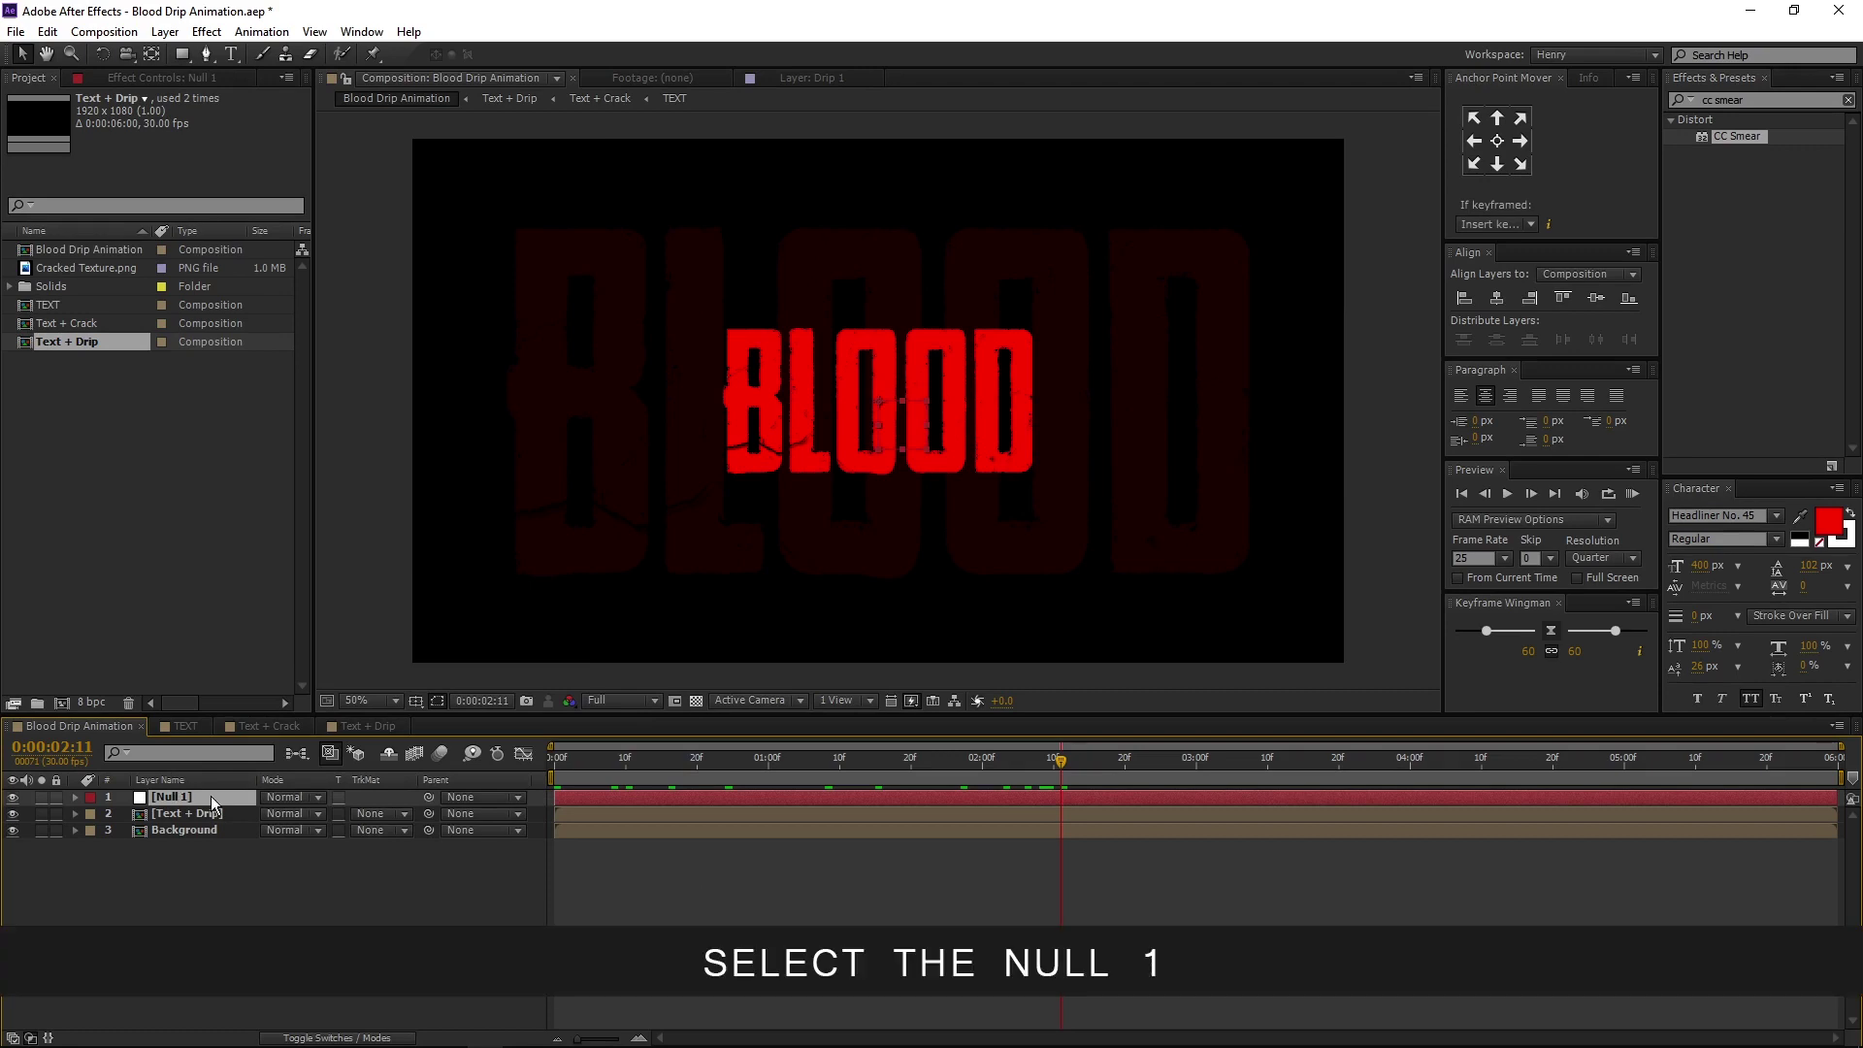
{"action": "right_click", "coordinate": [212, 796]}
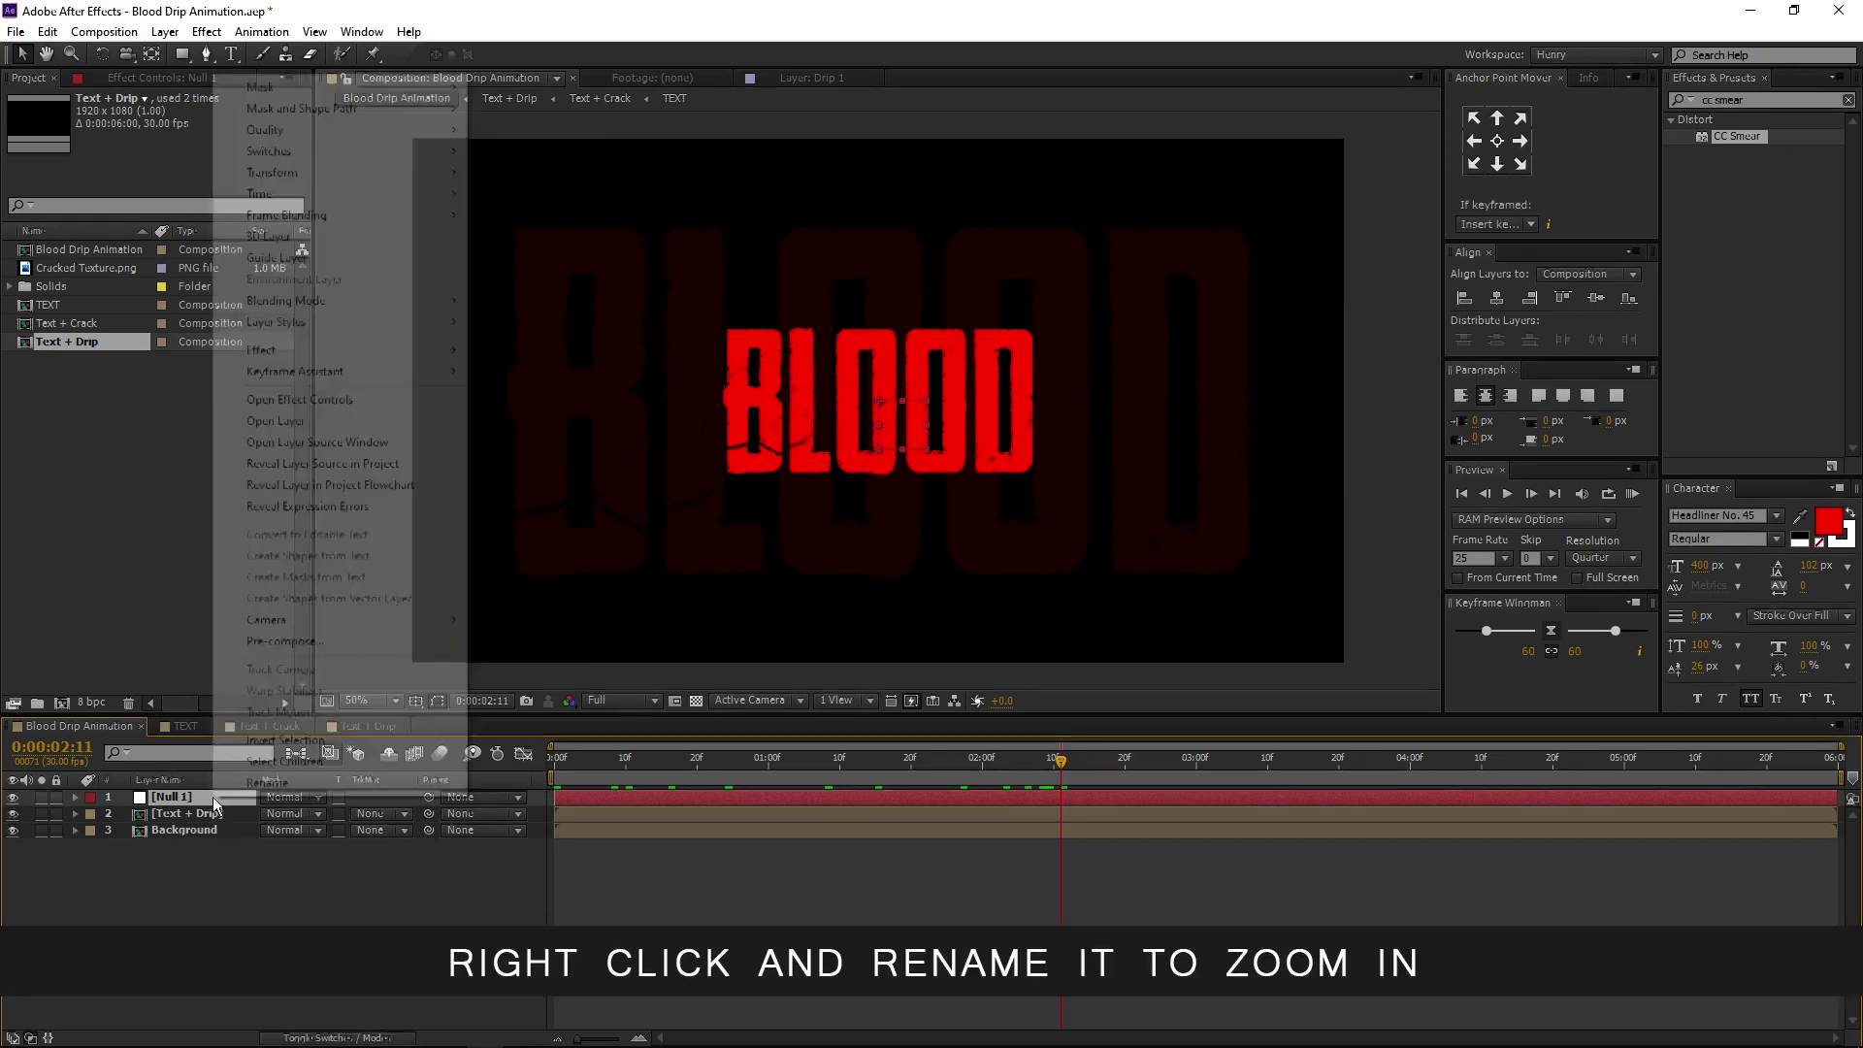
{"action": "left_click", "coordinate": [246, 784]}
{"action": "type", "text": "X"}
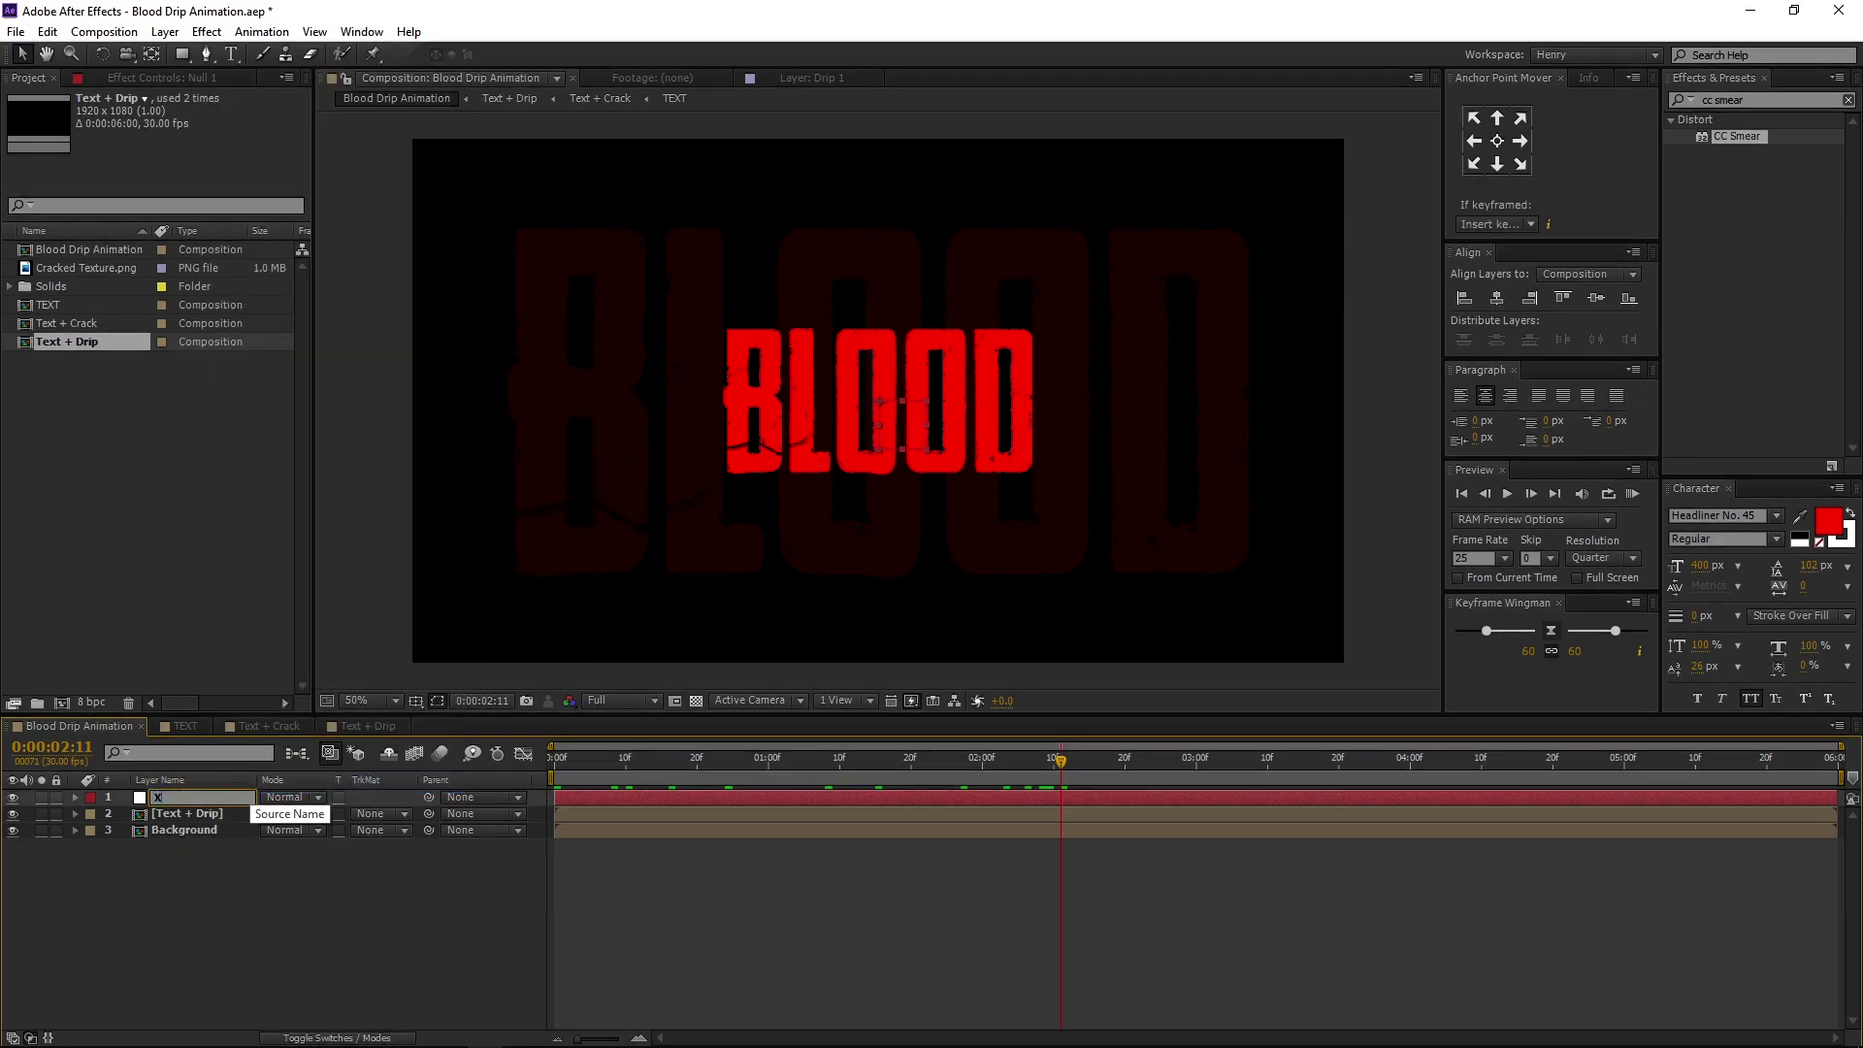
{"action": "type", "text": "Zoom in"}
{"action": "key", "text": "Return"}
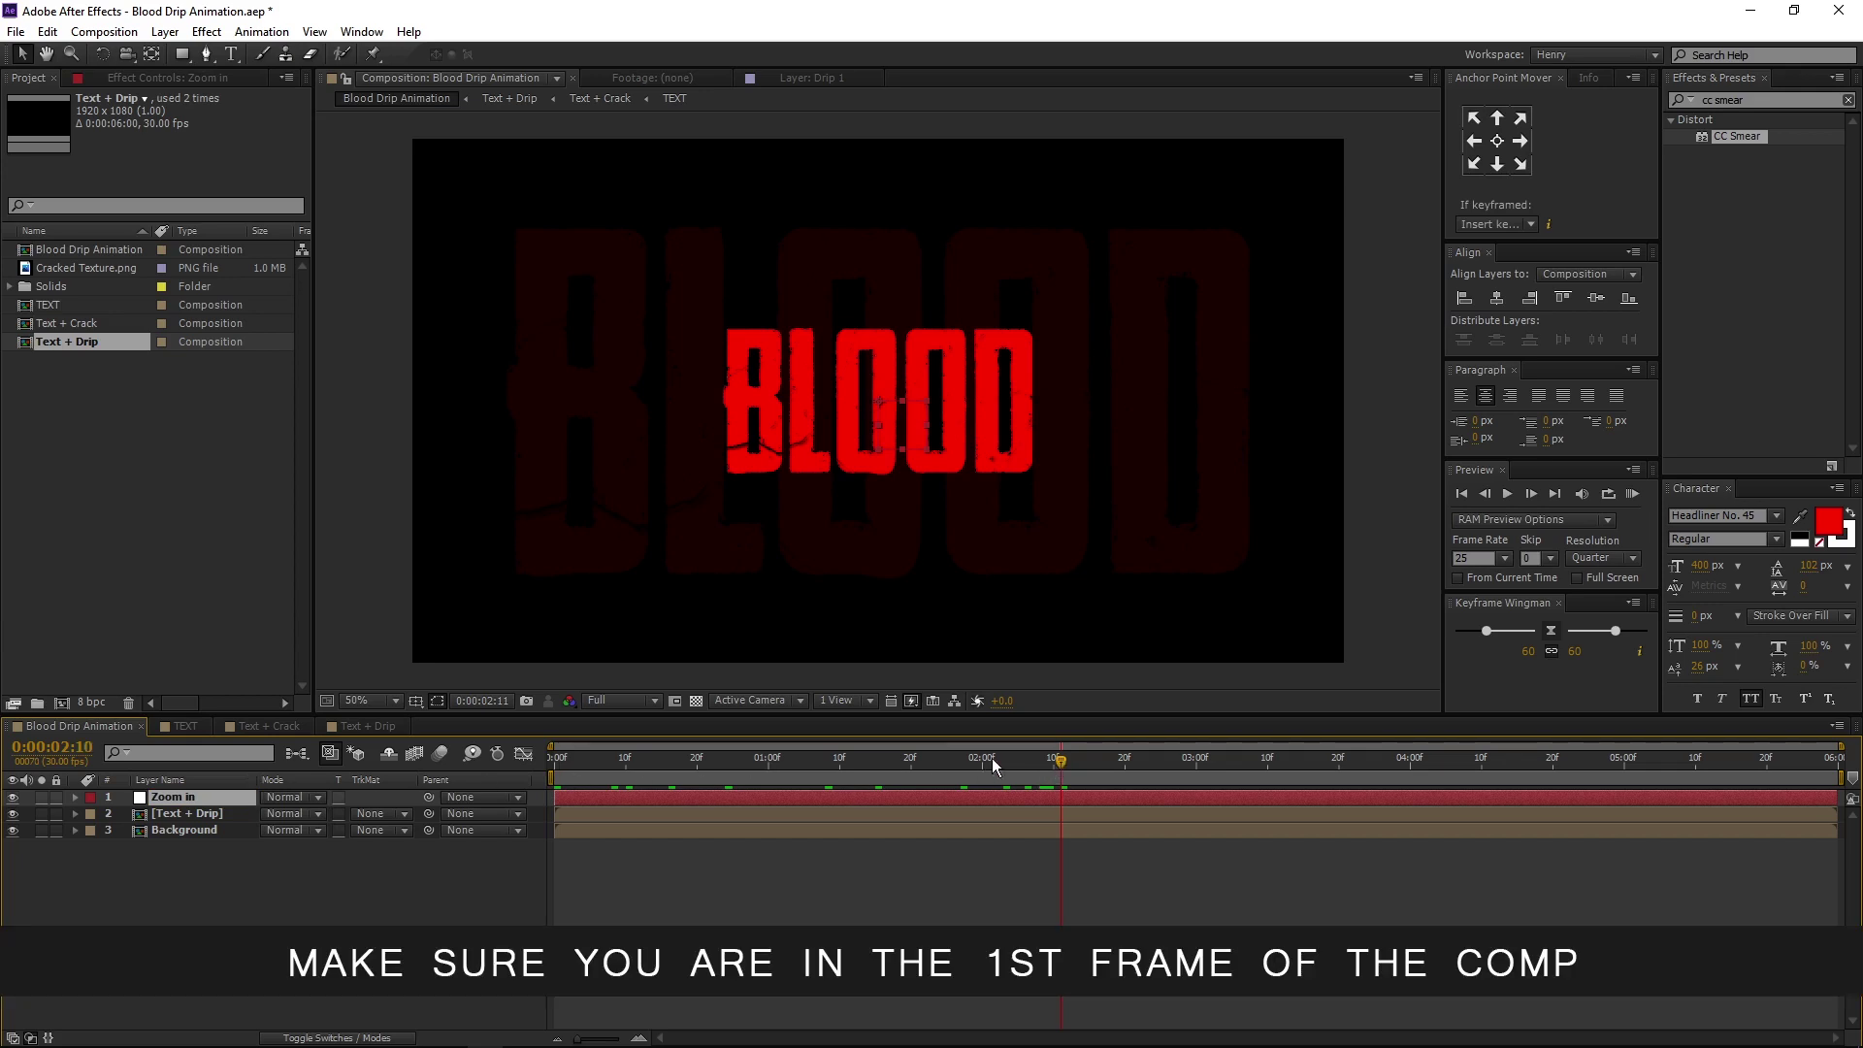
Return to the first frame and center the Zoom in null, along with its anchor point, in the composition
{"action": "left_click_drag", "start_coordinate": [992, 758], "coordinate": [562, 760]}
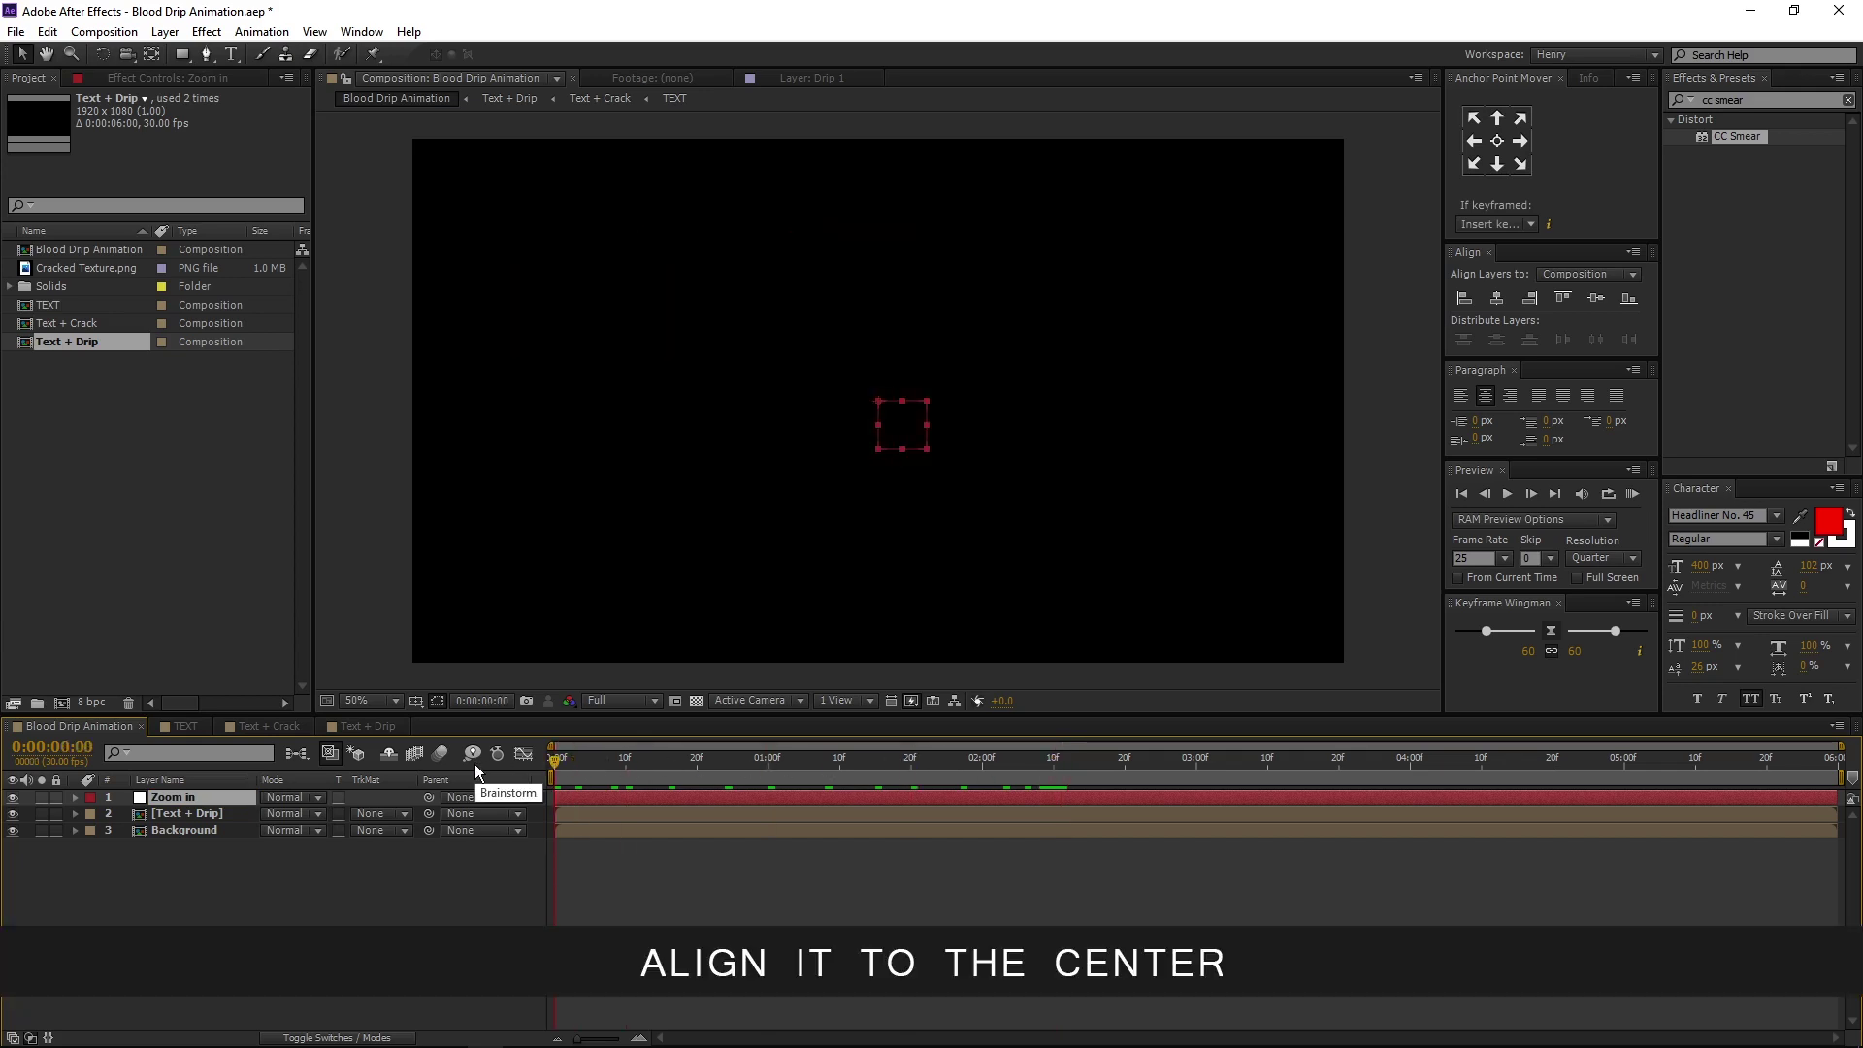
{"action": "left_click", "coordinate": [1498, 297]}
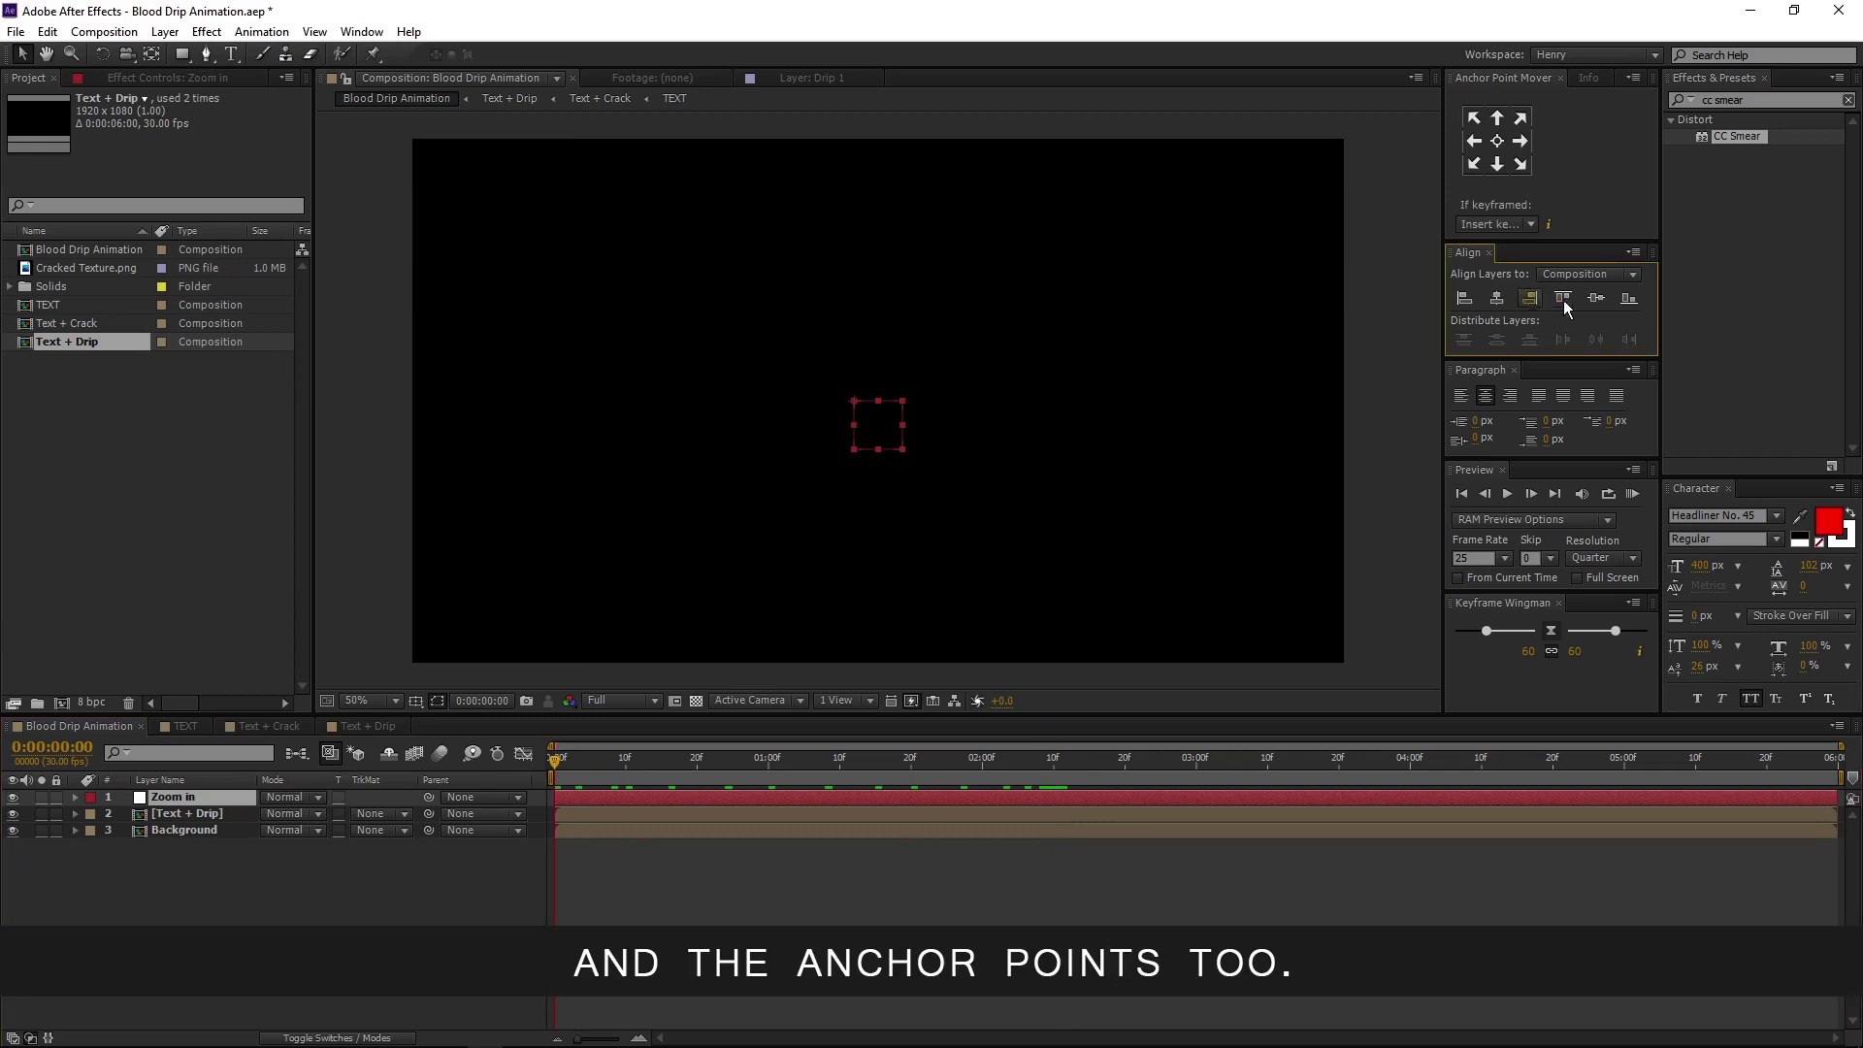
{"action": "left_click", "coordinate": [1595, 298]}
{"action": "left_click", "coordinate": [1499, 141]}
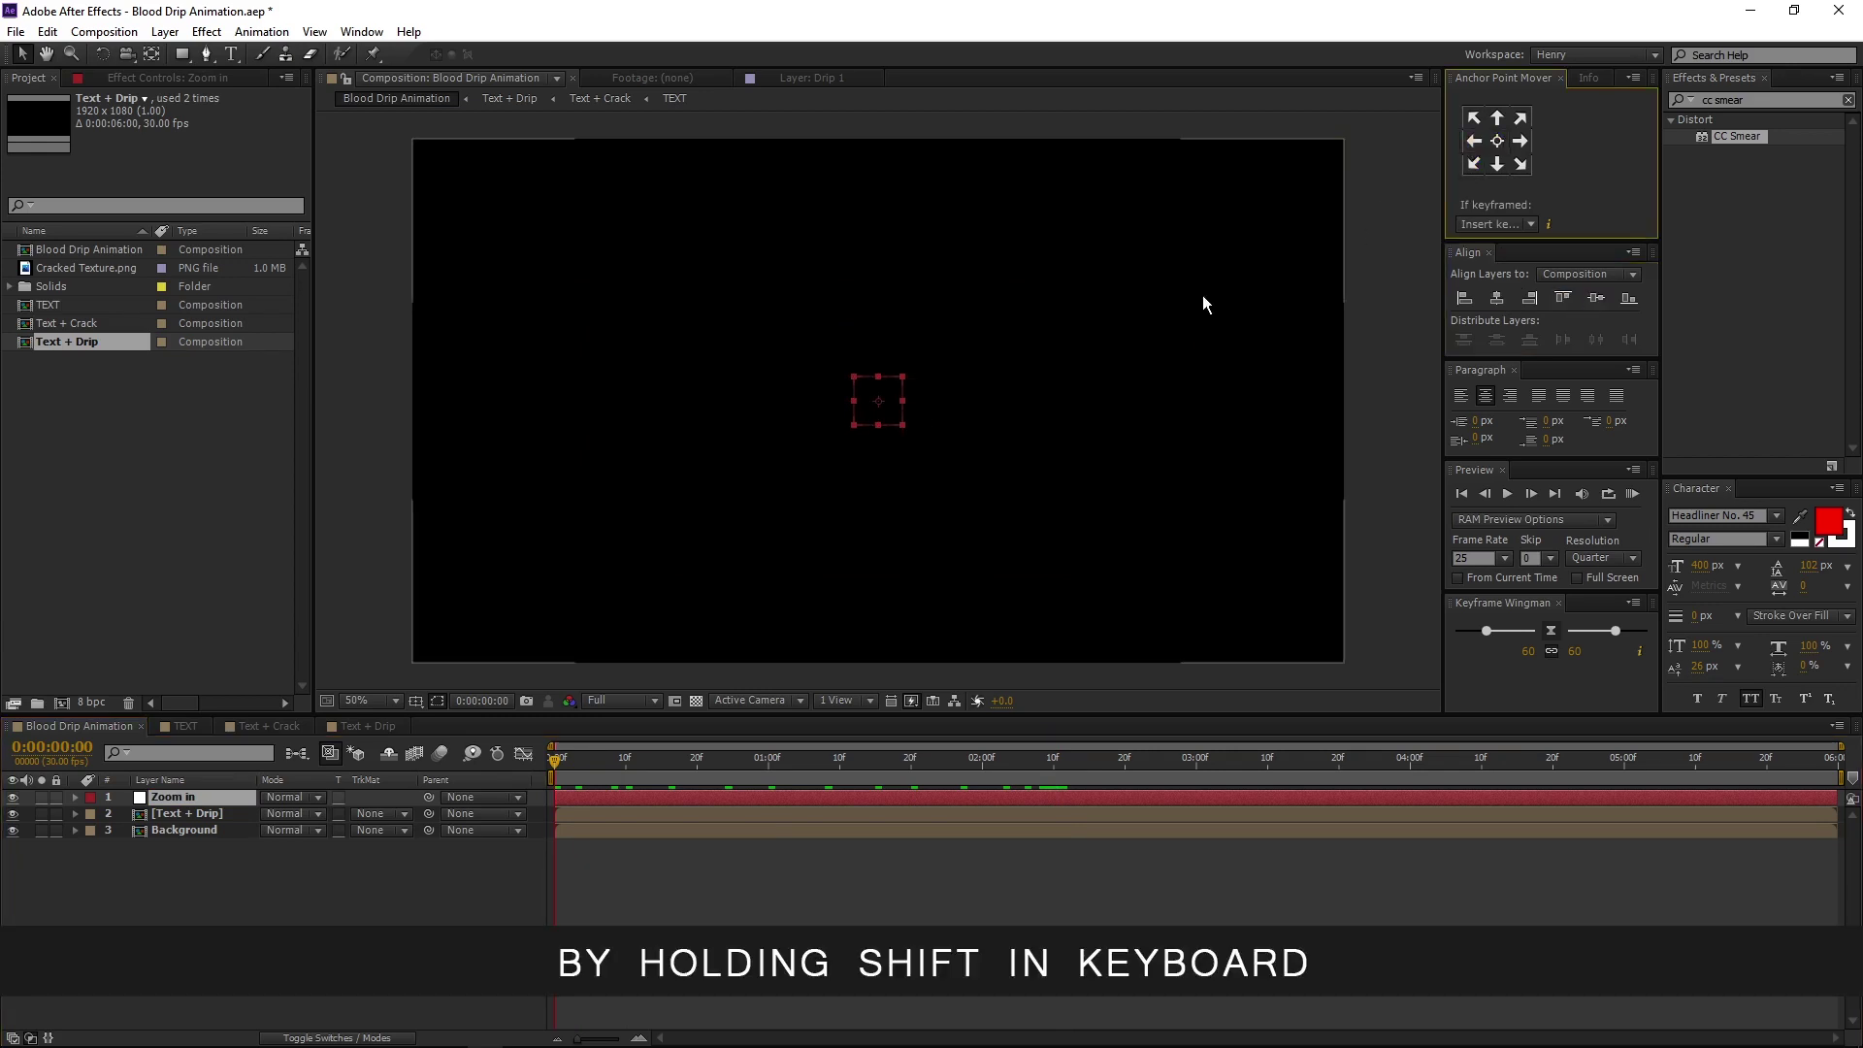
Parent the Text + Drip and Background layers to the Zoom in null
{"action": "left_click", "coordinate": [196, 833]}
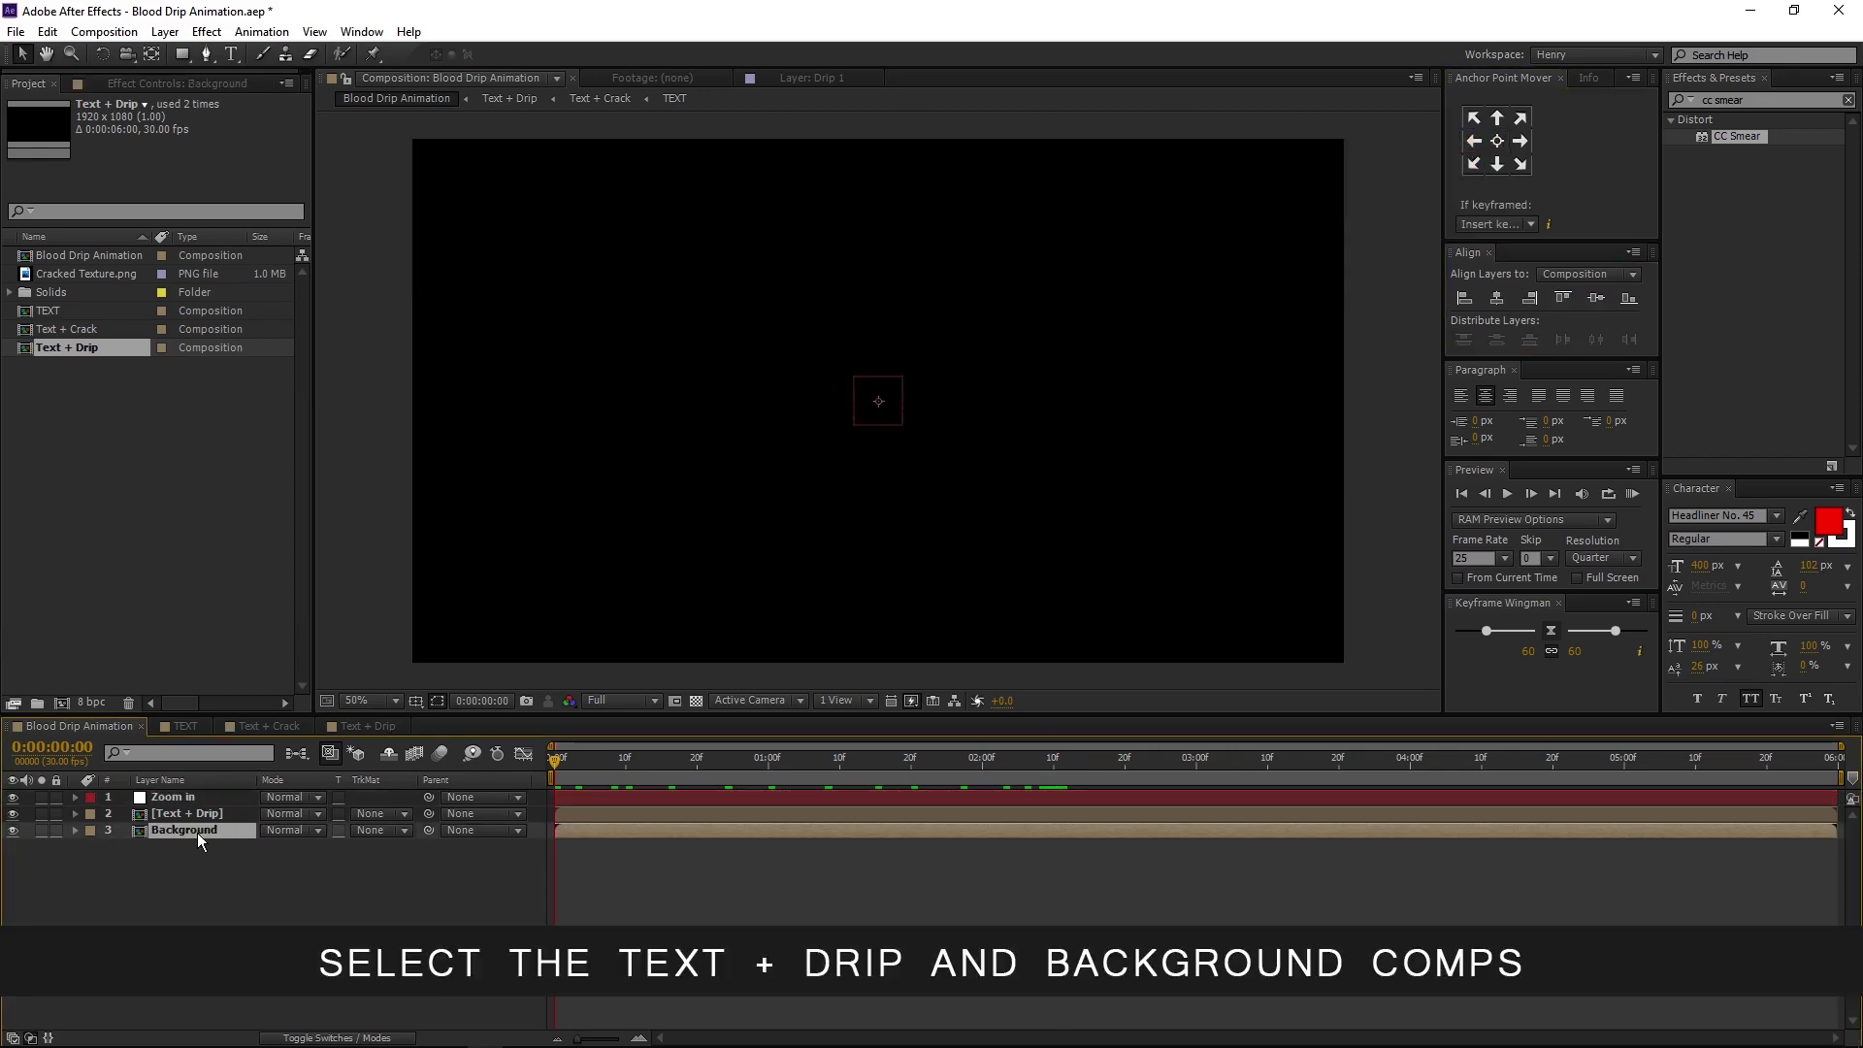
{"action": "left_click", "coordinate": [200, 813], "text": "shift"}
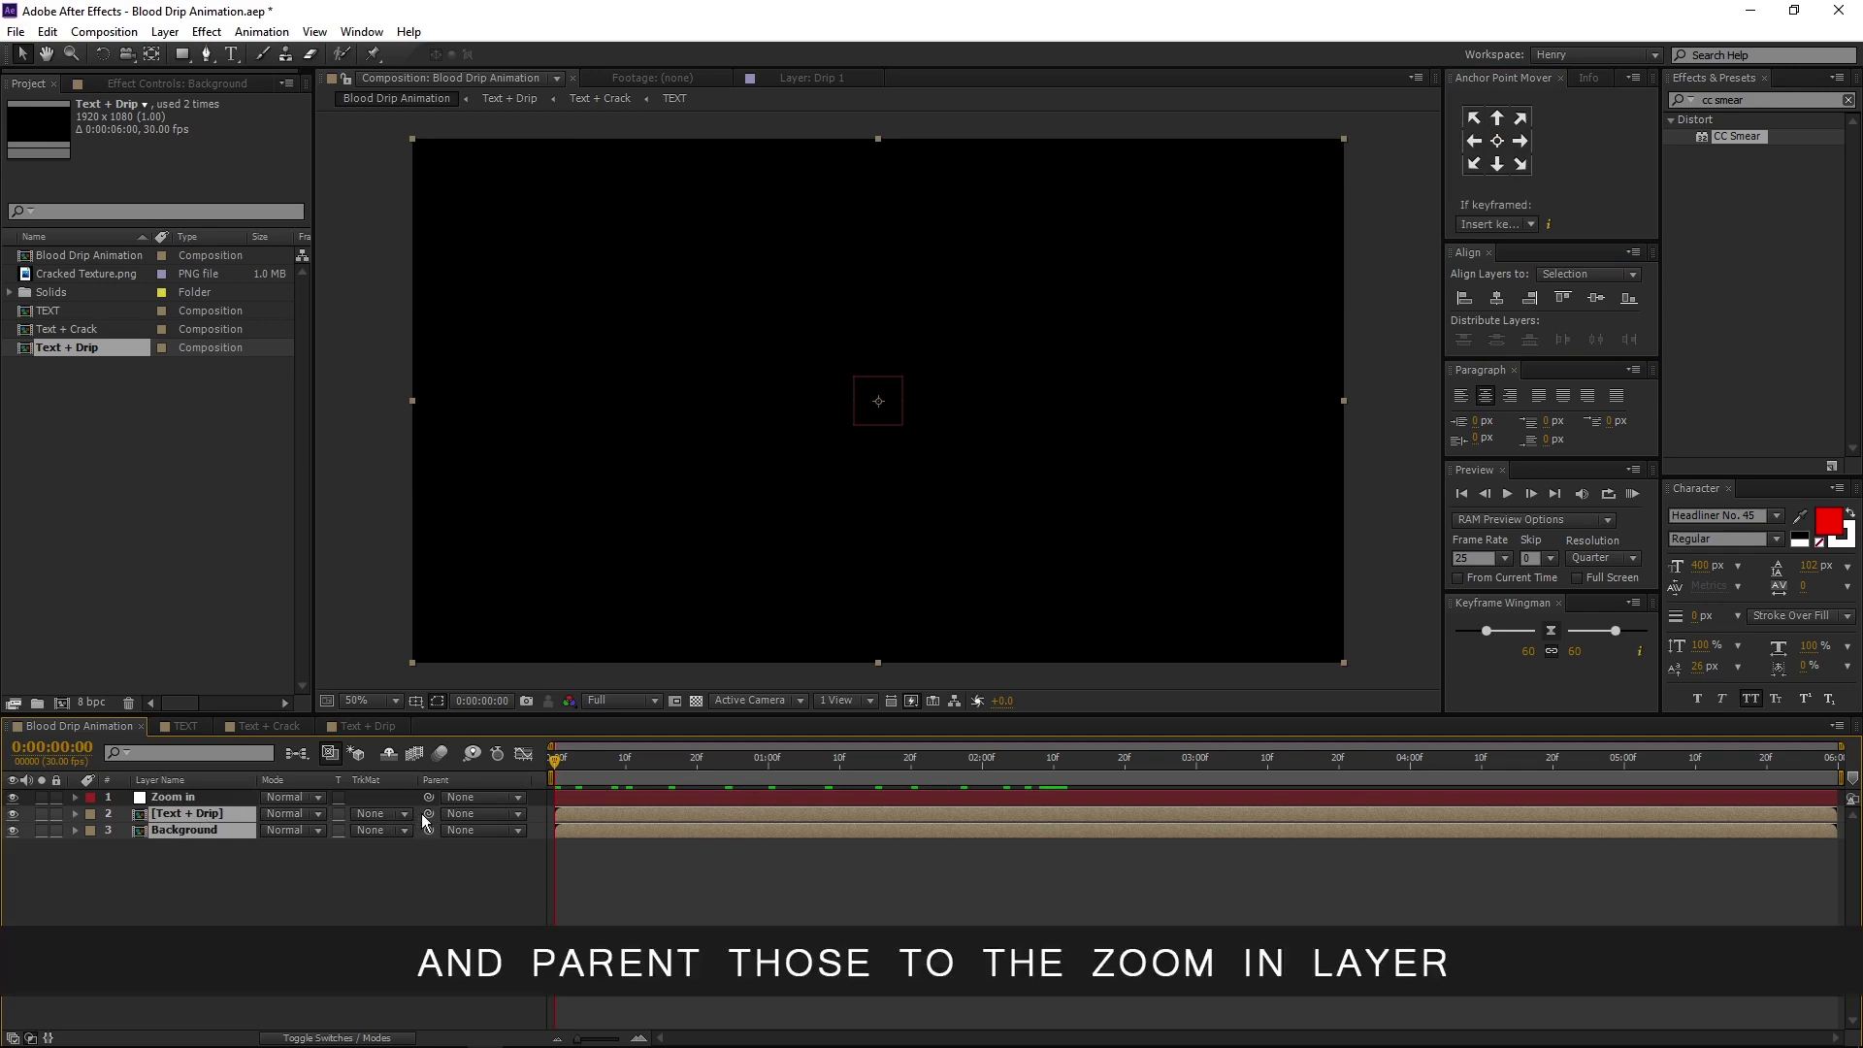
{"action": "left_click_drag", "start_coordinate": [423, 814], "coordinate": [219, 796]}
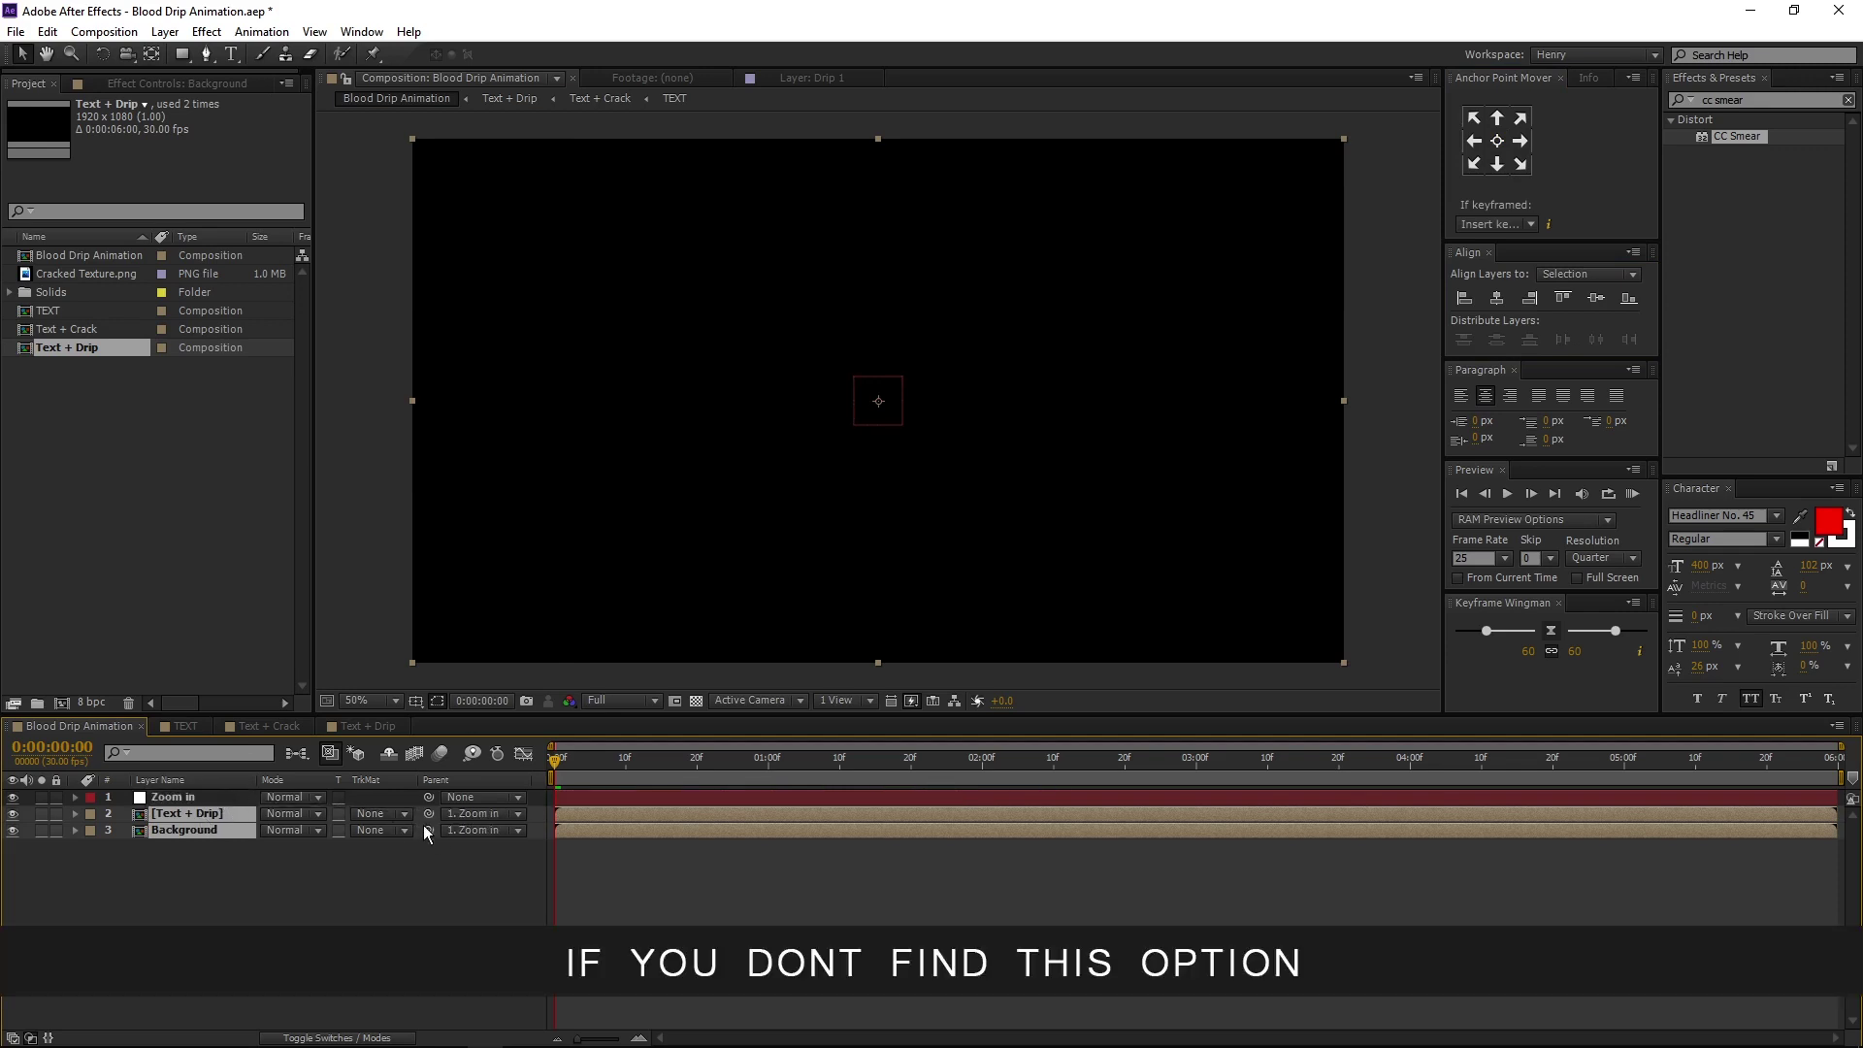
Look up the Parent option among the timeline's available columns
{"action": "right_click", "coordinate": [400, 777]}
{"action": "mouse_move", "coordinate": [460, 840]}
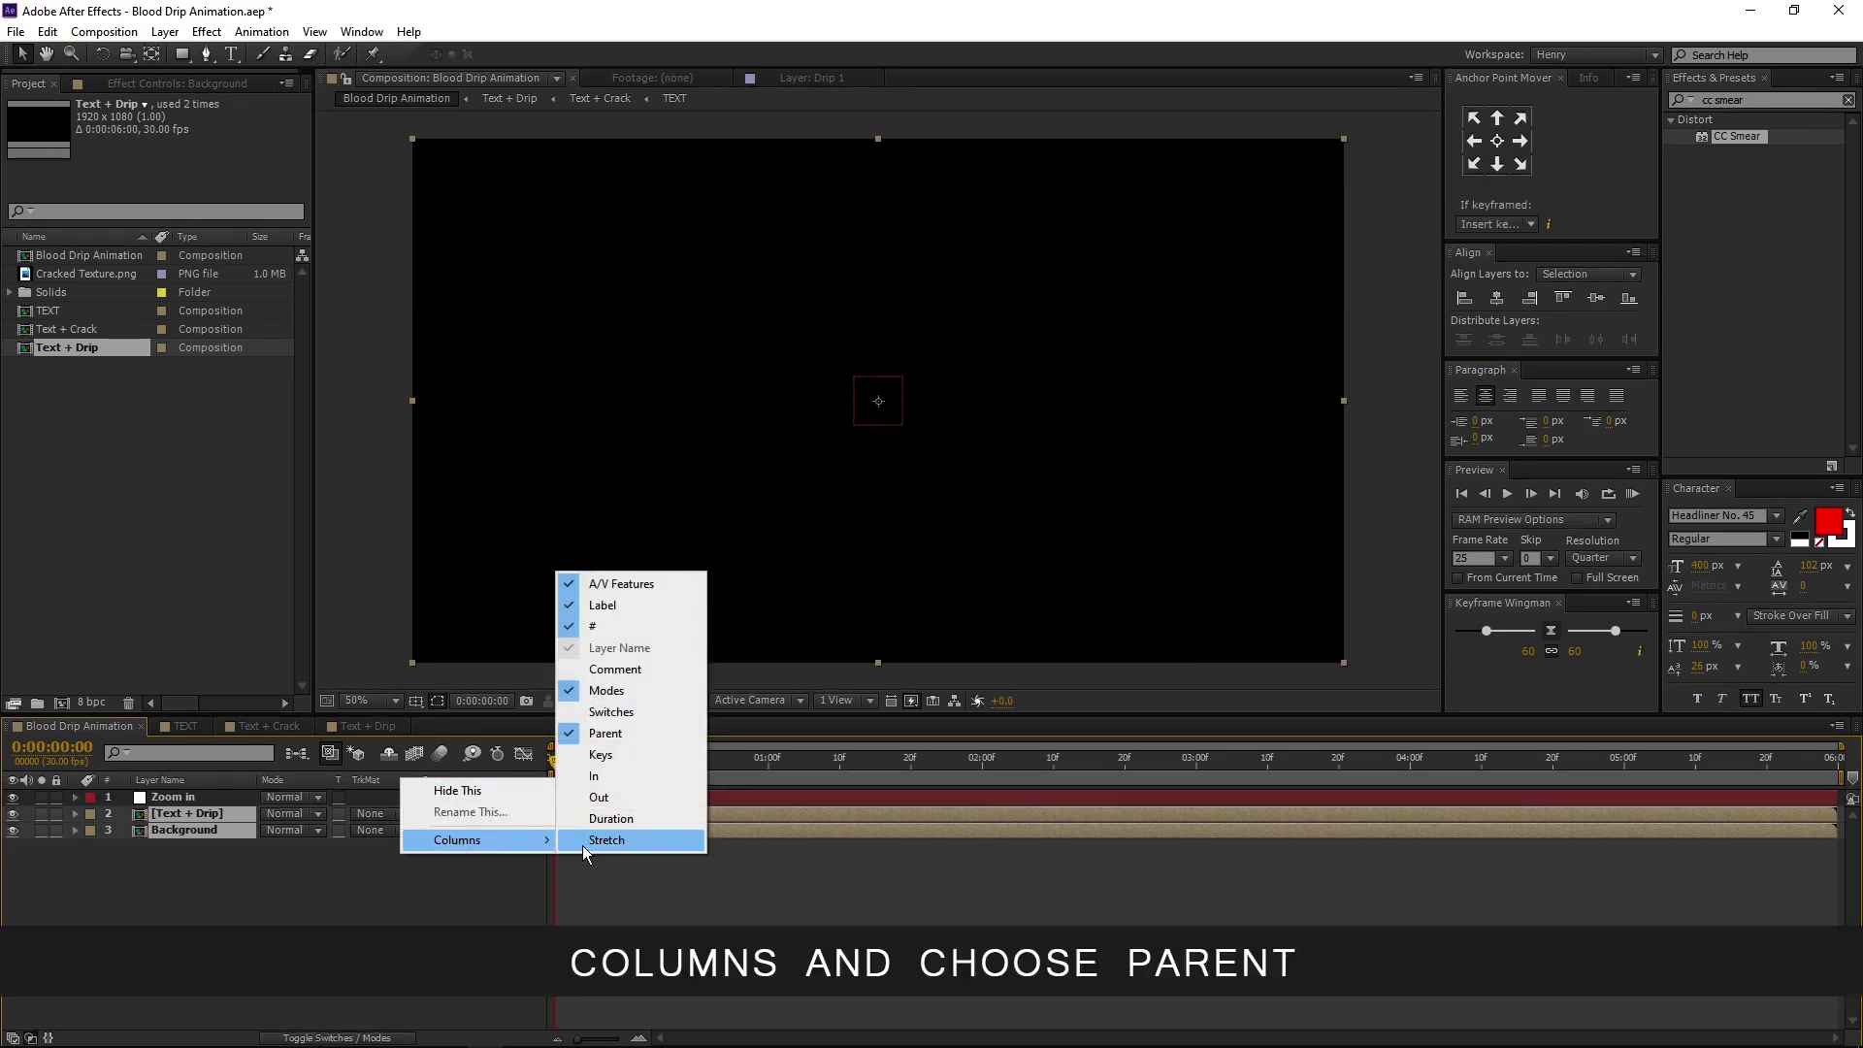
{"action": "left_click", "coordinate": [662, 732]}
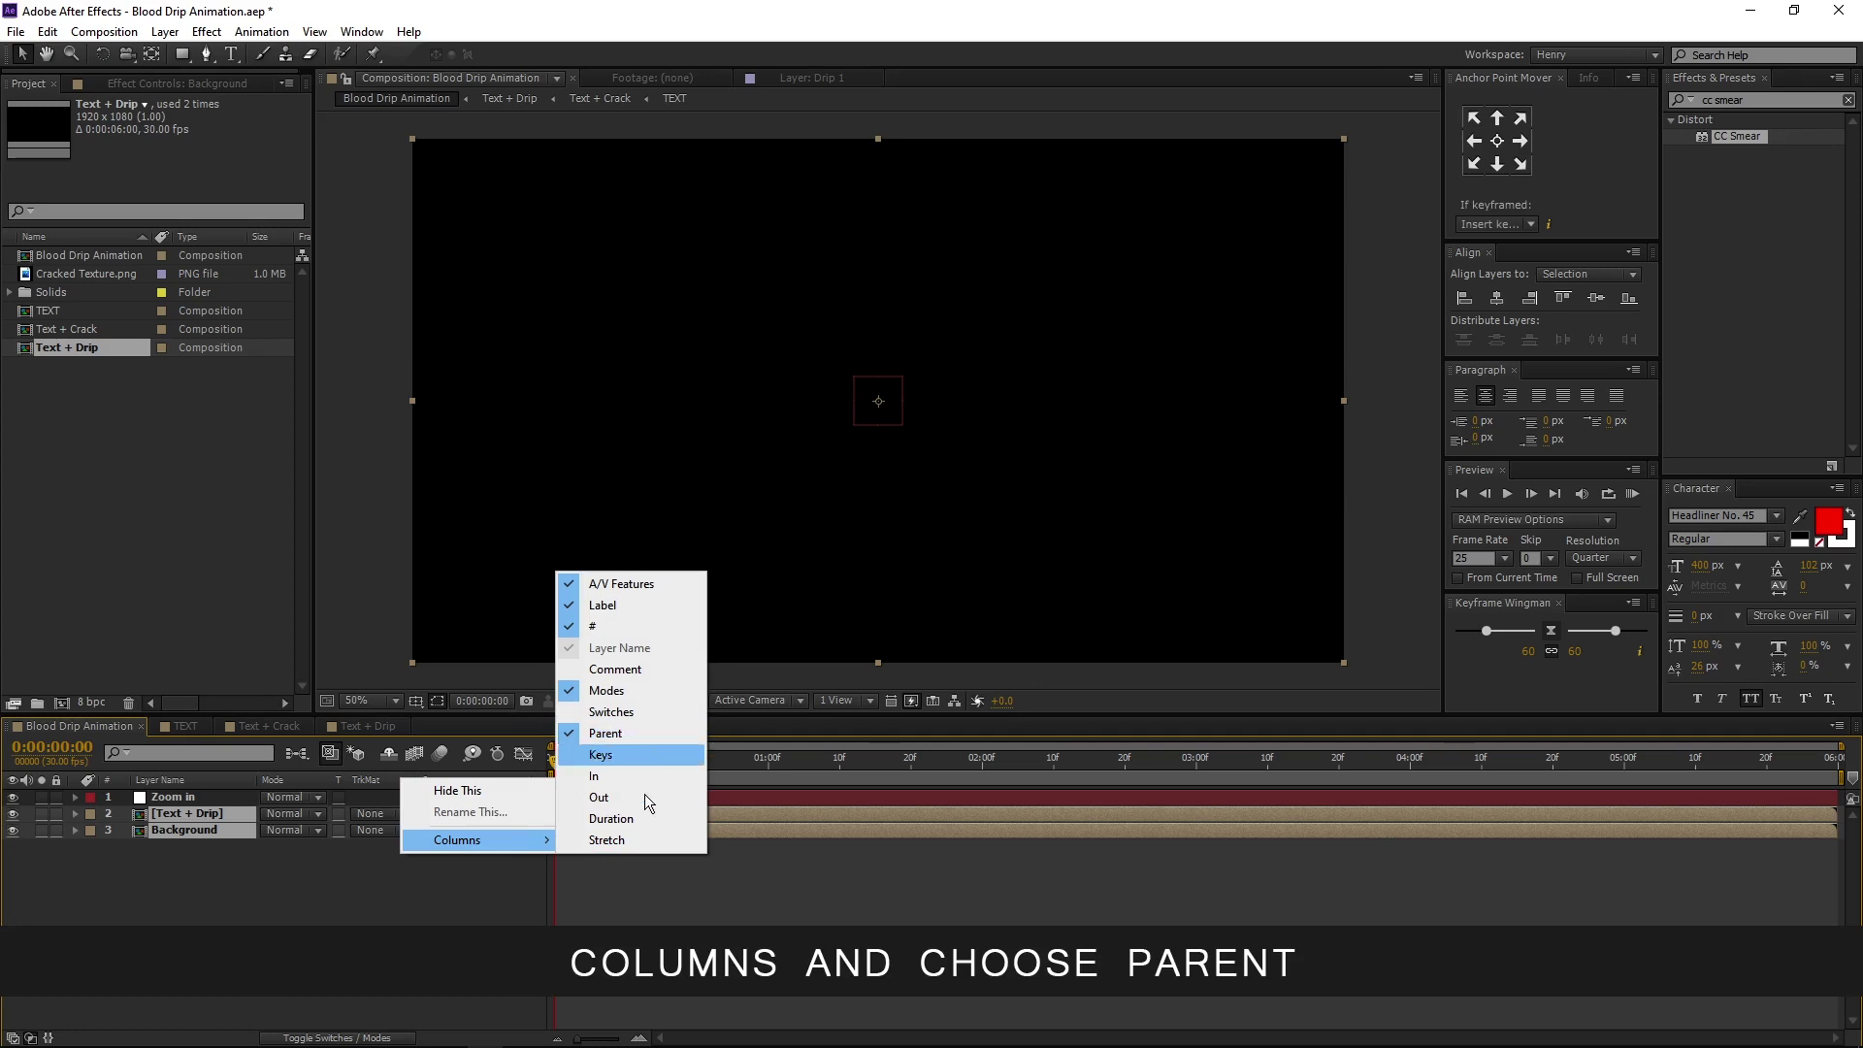
Keyframe the Zoom in null's Scale at 100% on the first frame and 110% at 0:00:05:29
{"action": "left_click", "coordinate": [229, 796]}
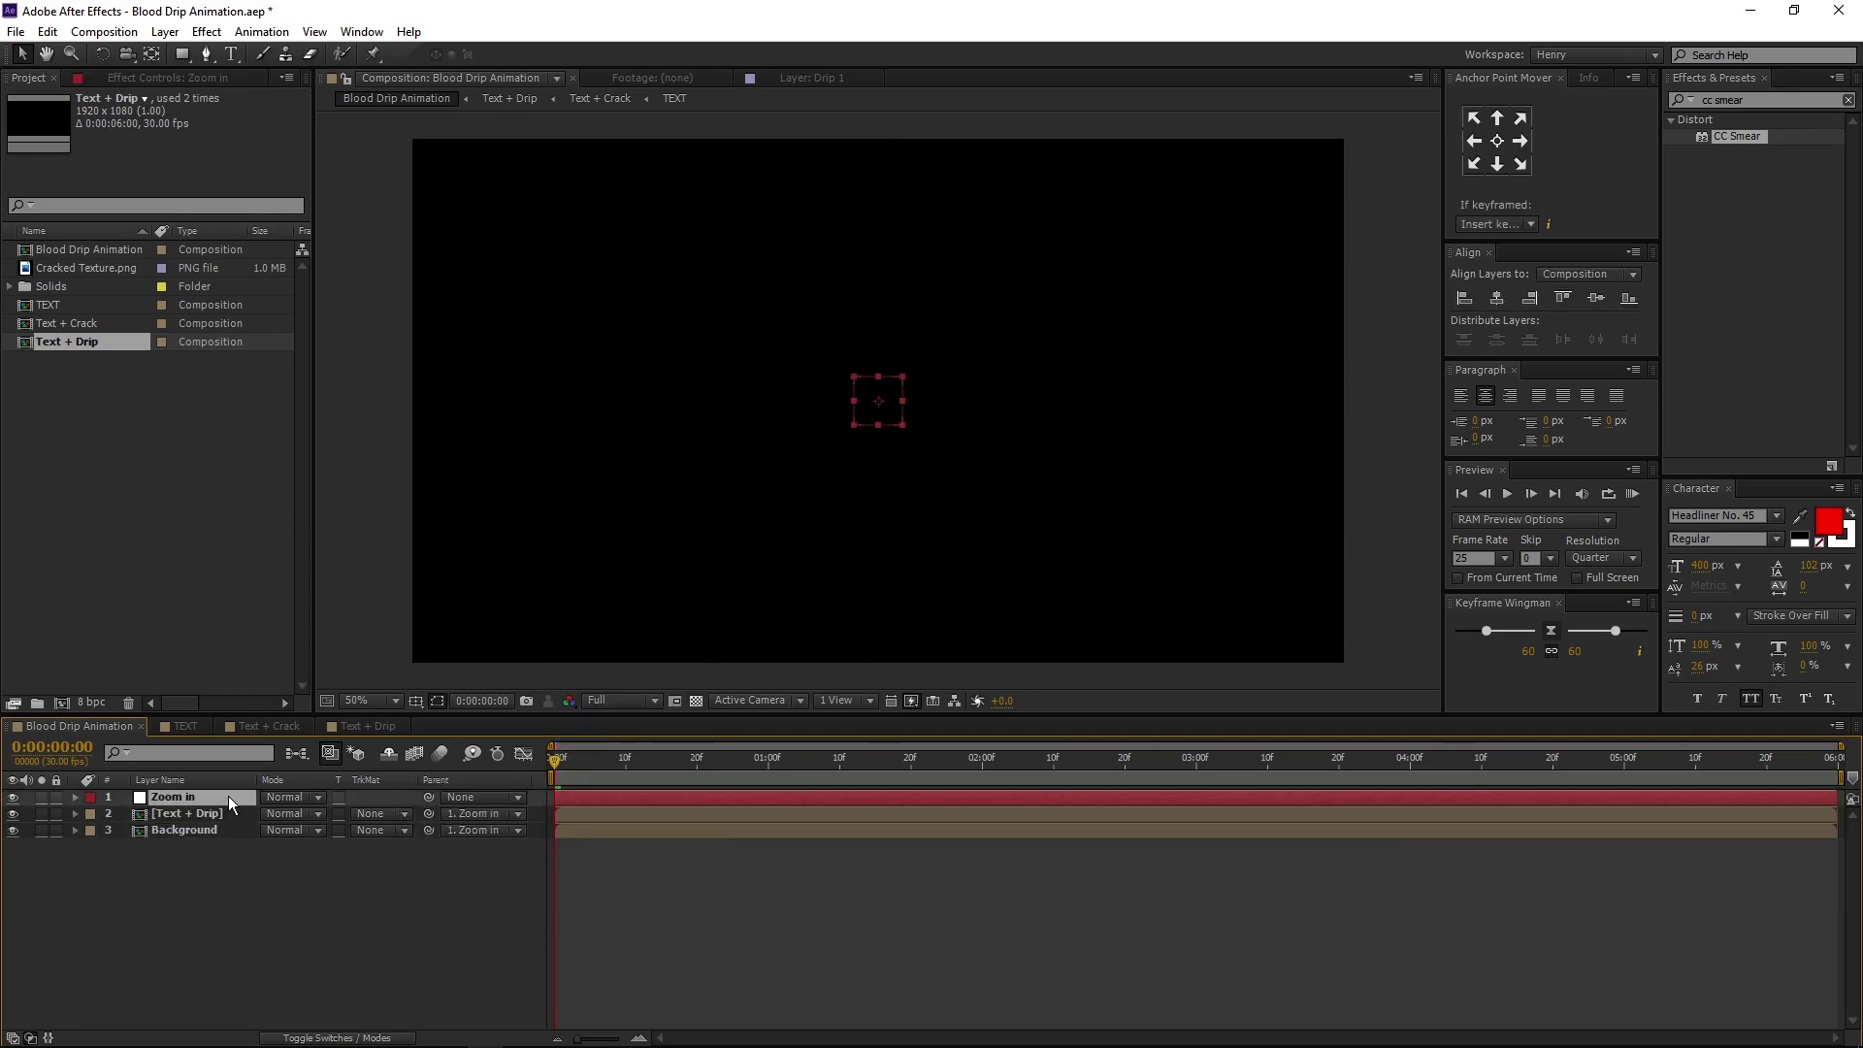
{"action": "key", "text": "s"}
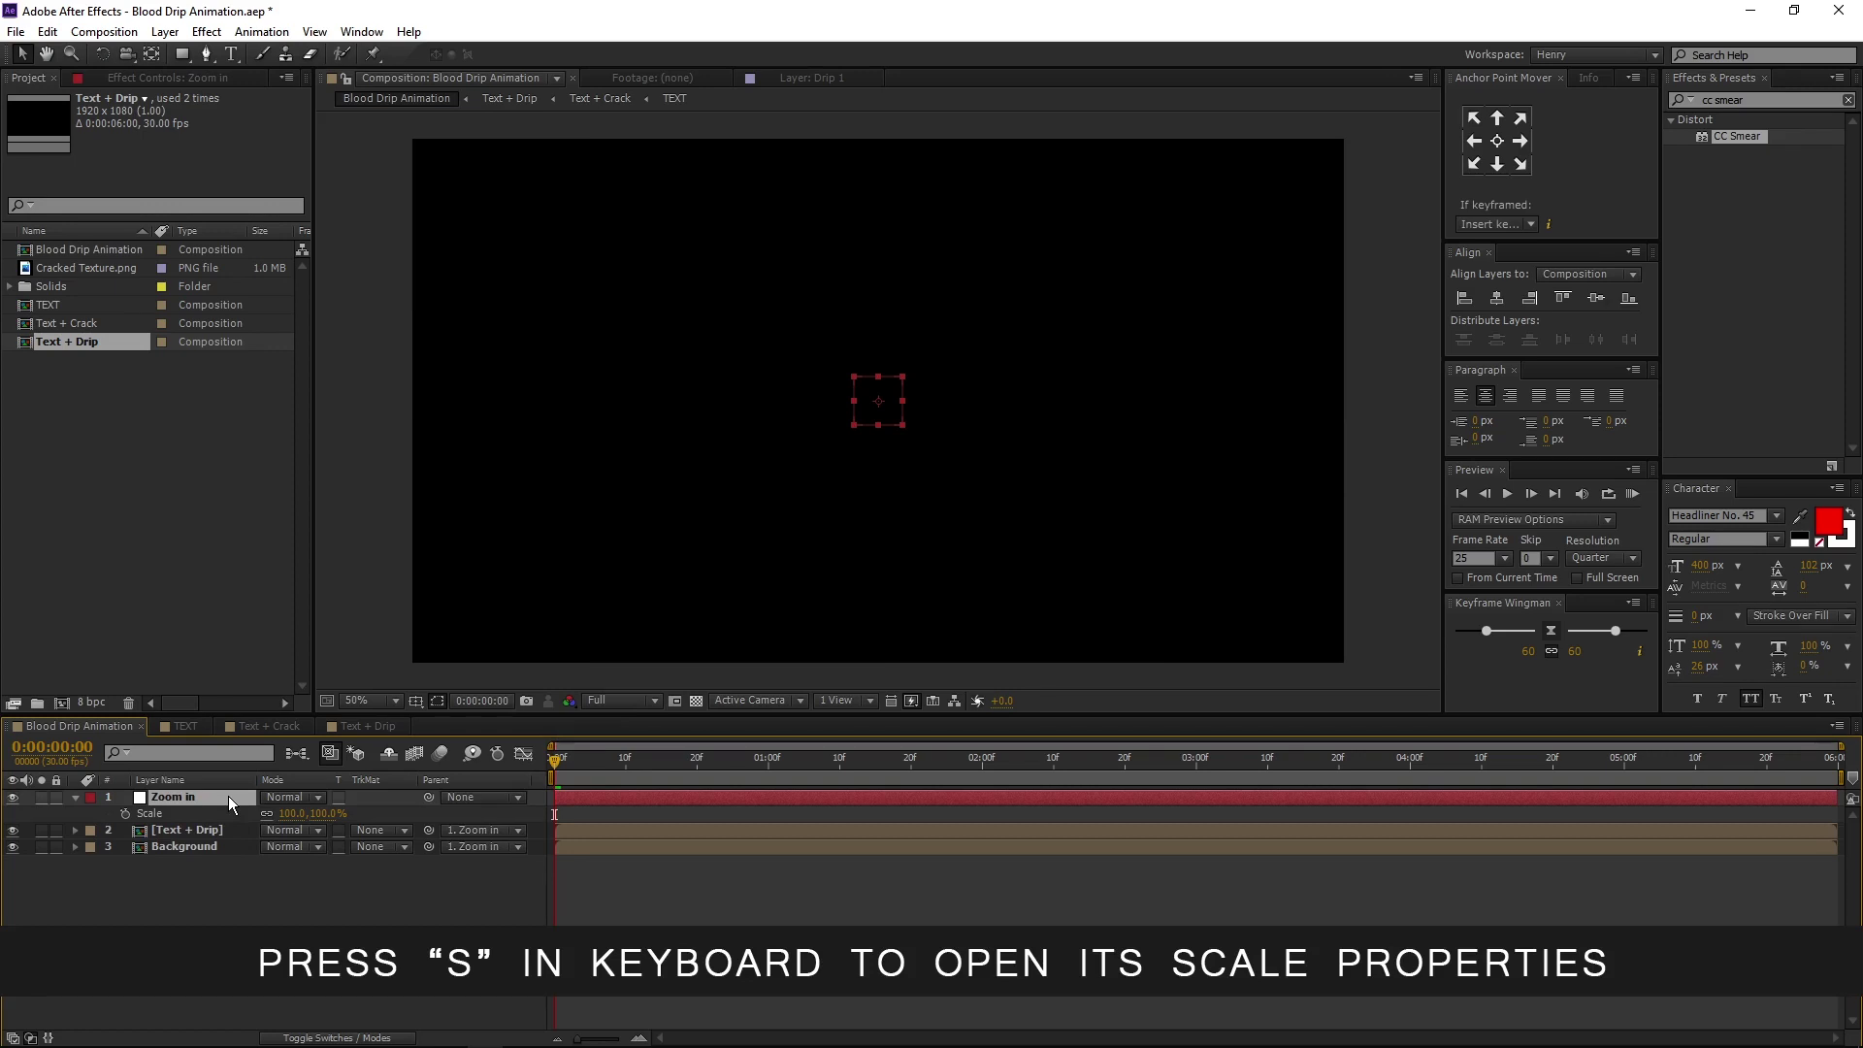
{"action": "left_click", "coordinate": [126, 813]}
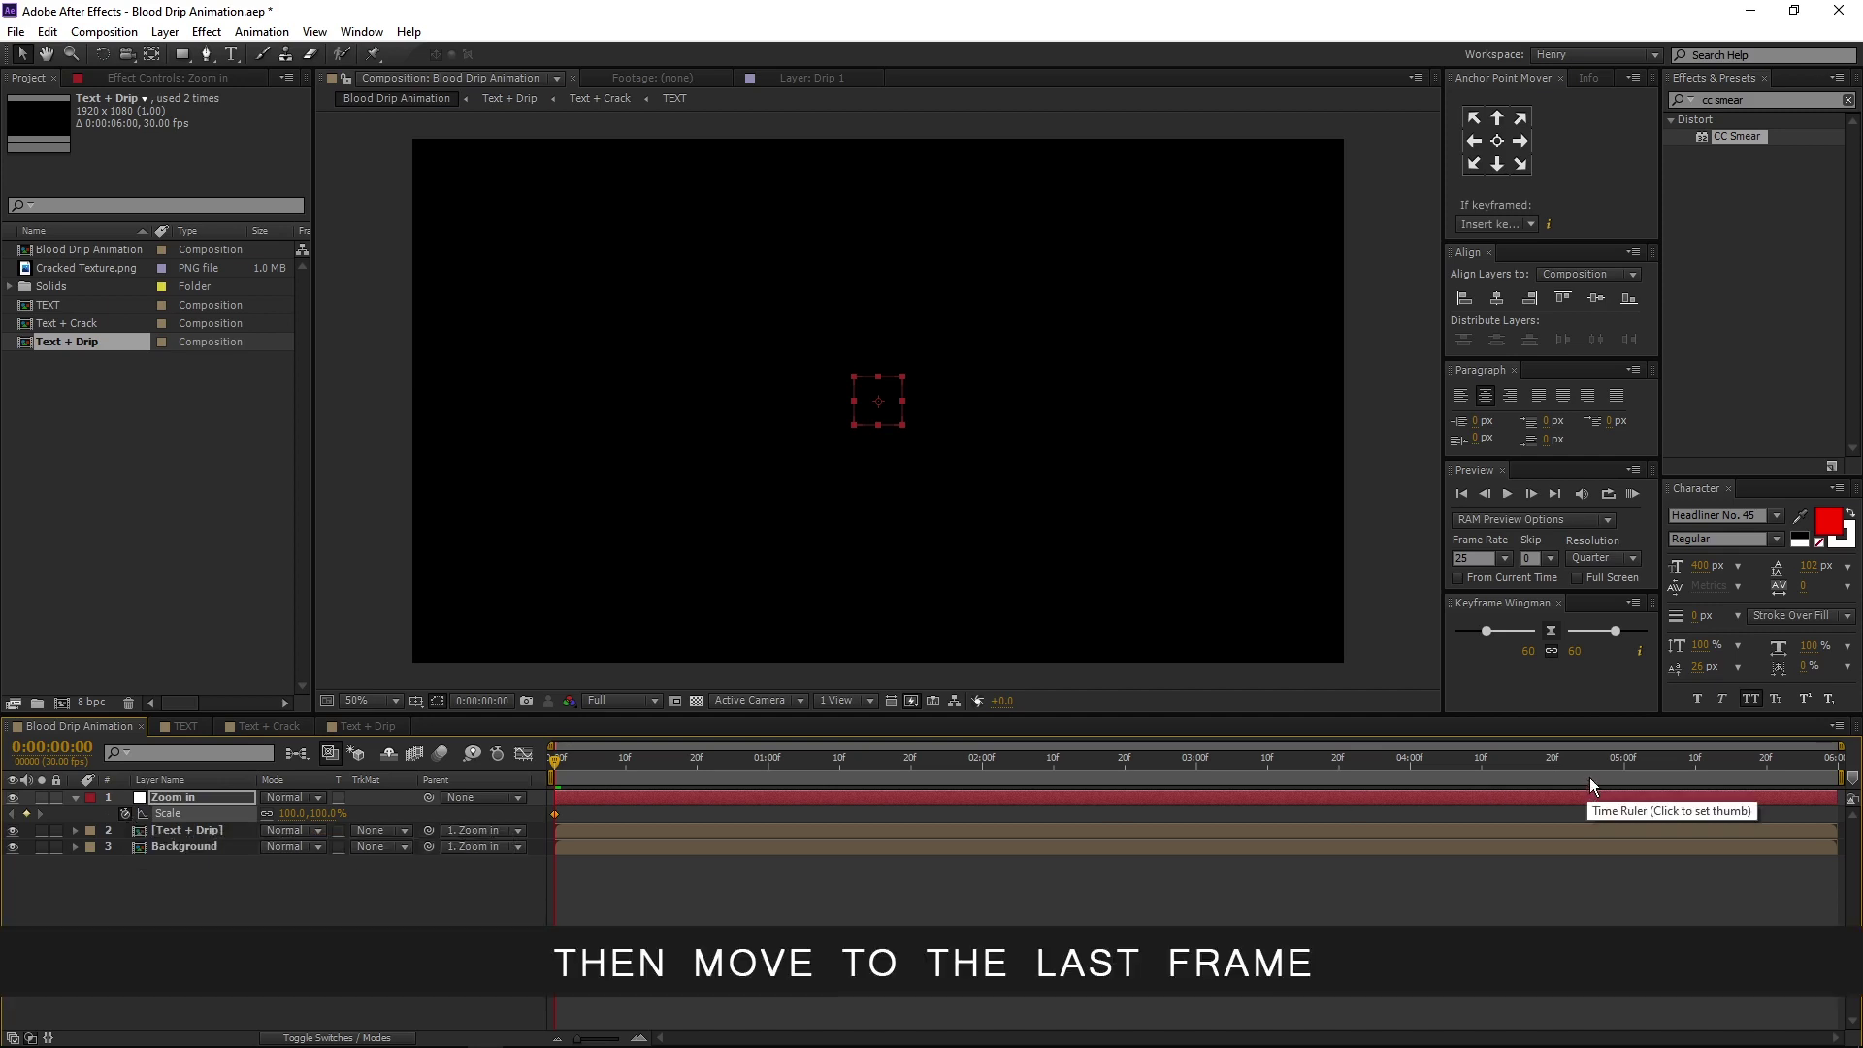
{"action": "left_click", "coordinate": [1833, 757]}
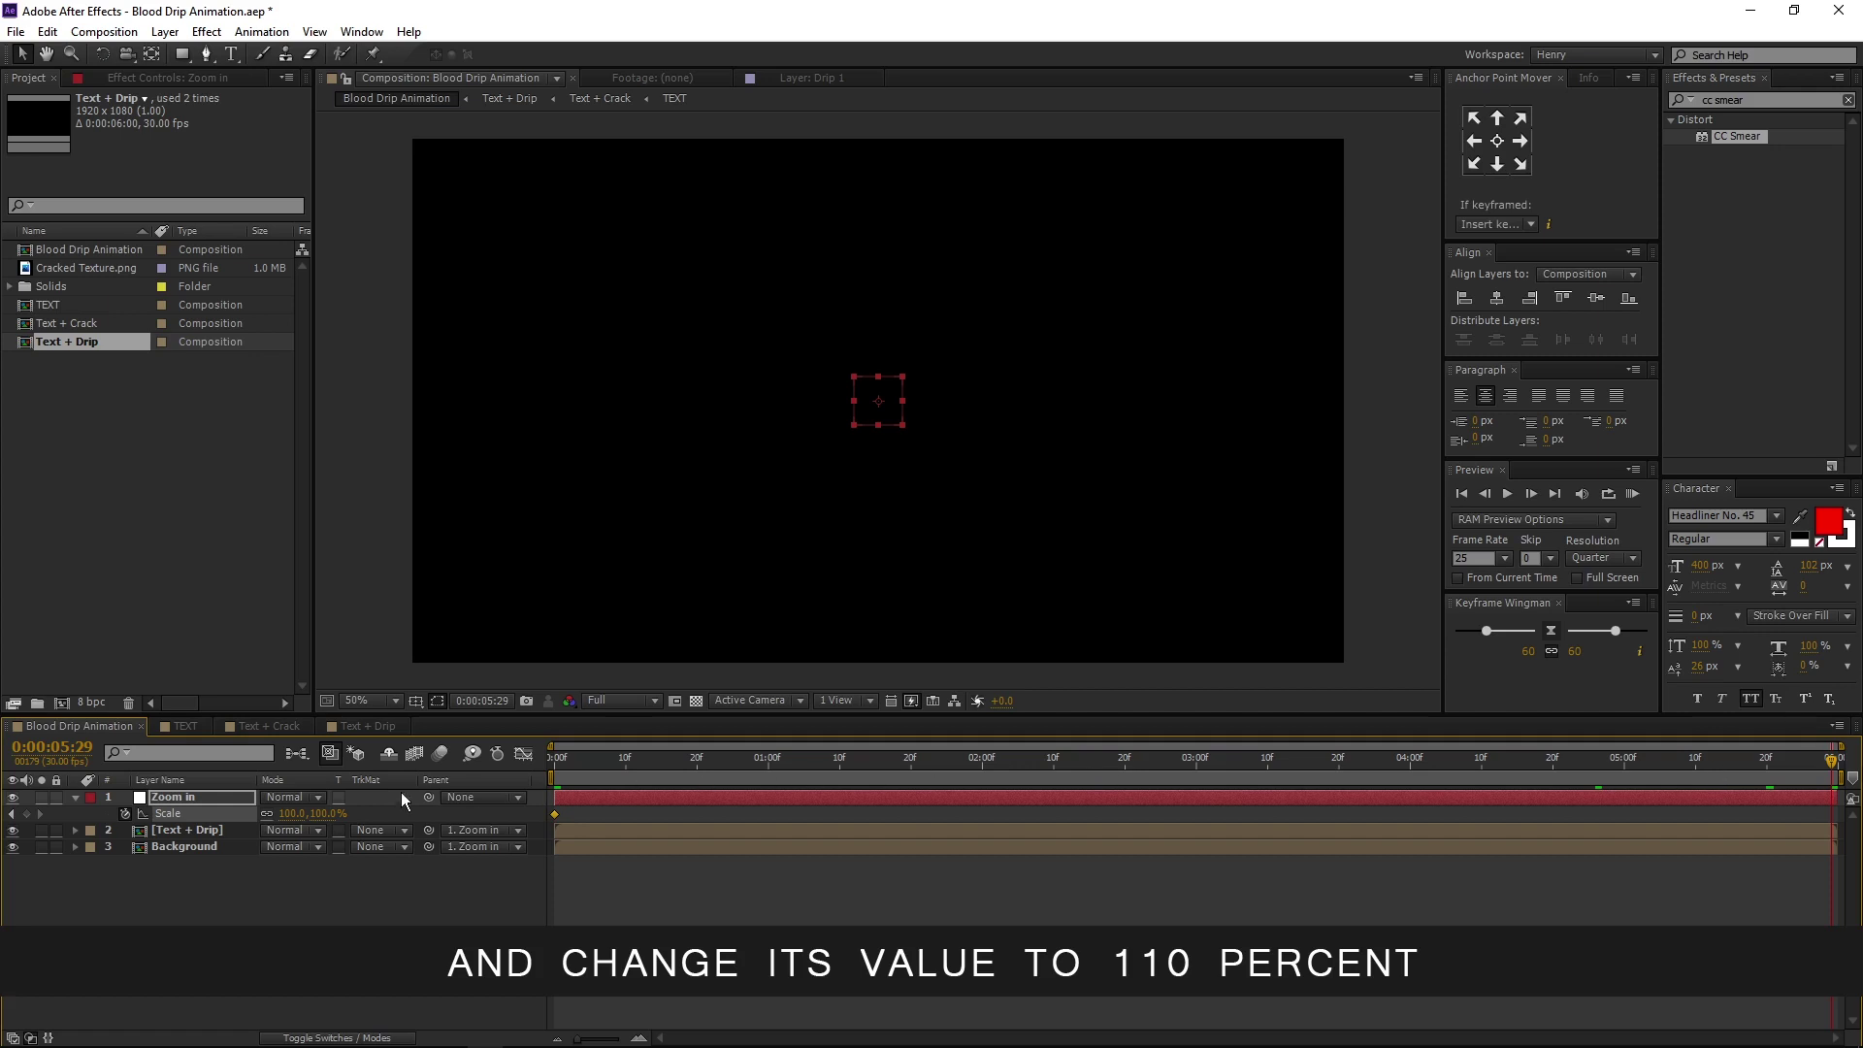
{"action": "left_click", "coordinate": [292, 814]}
{"action": "type", "text": "1101"}
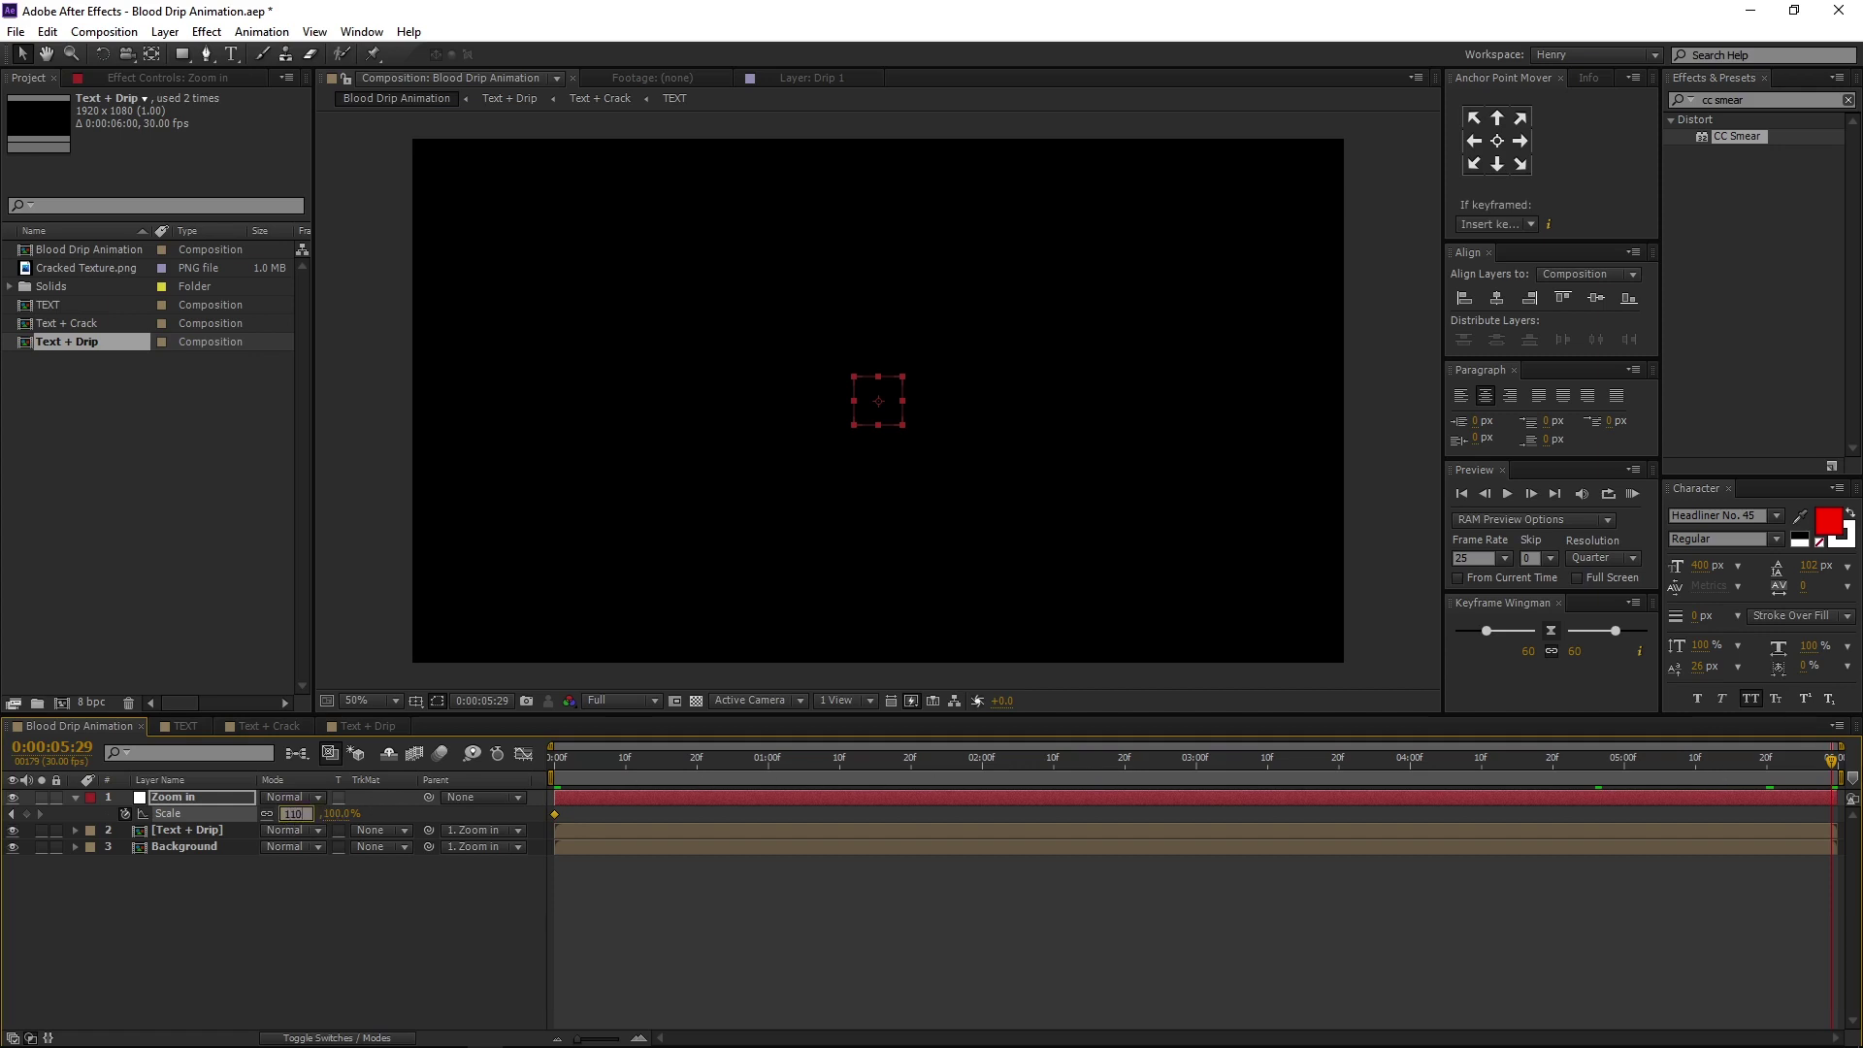
{"action": "key", "text": "Return"}
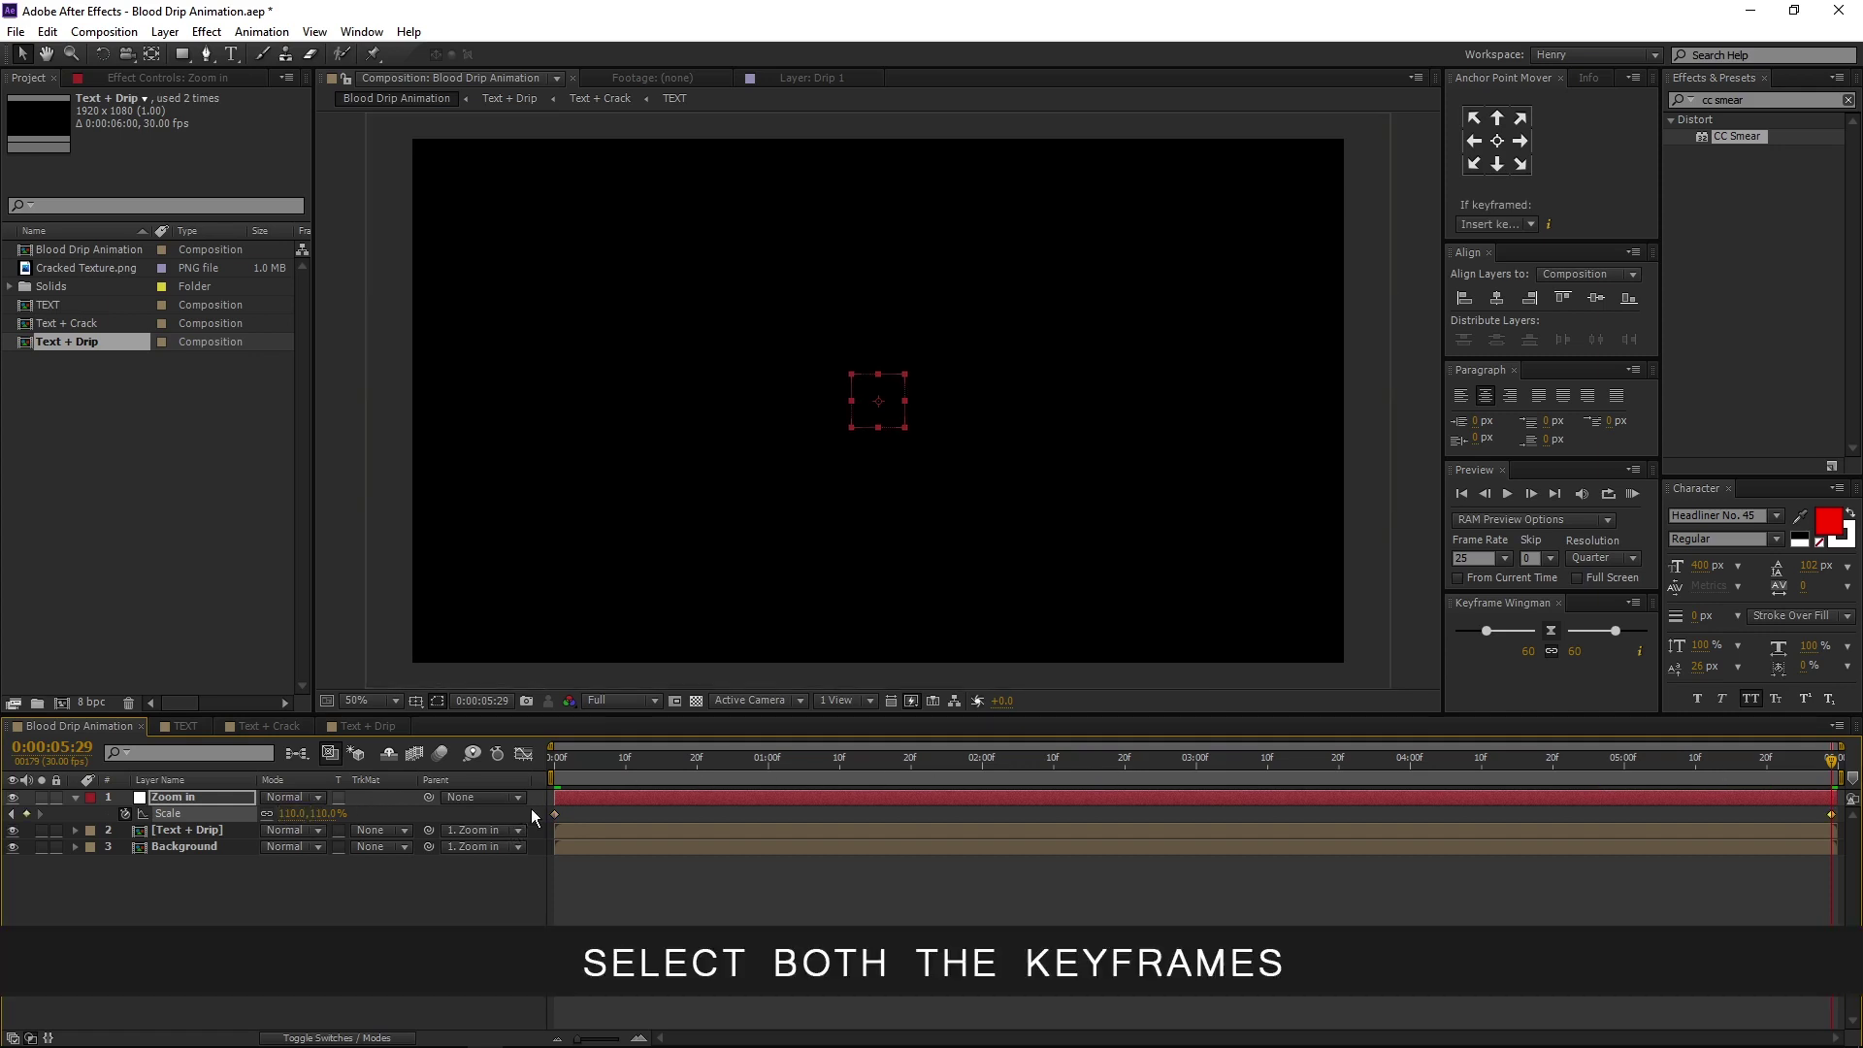
Apply Easy Ease to both Scale keyframes of the Zoom in null
{"action": "left_click_drag", "start_coordinate": [531, 811], "coordinate": [1252, 833]}
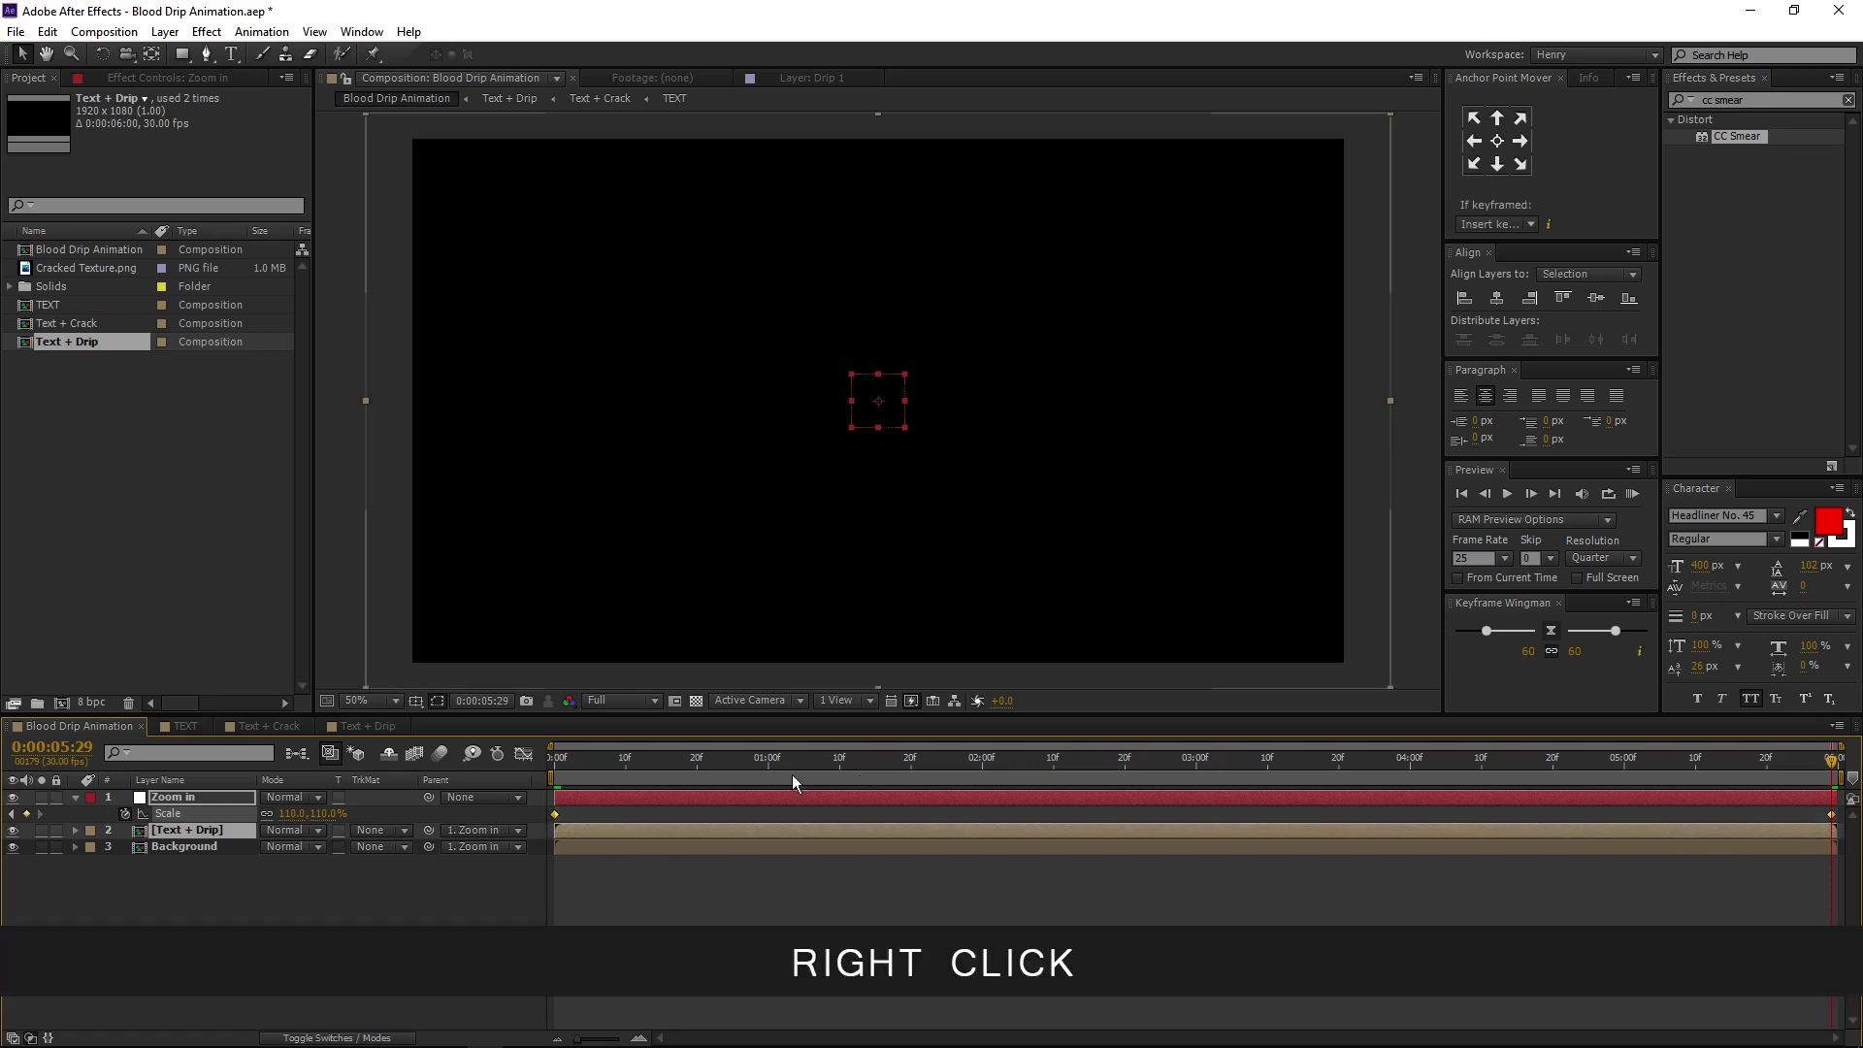
{"action": "right_click", "coordinate": [556, 813]}
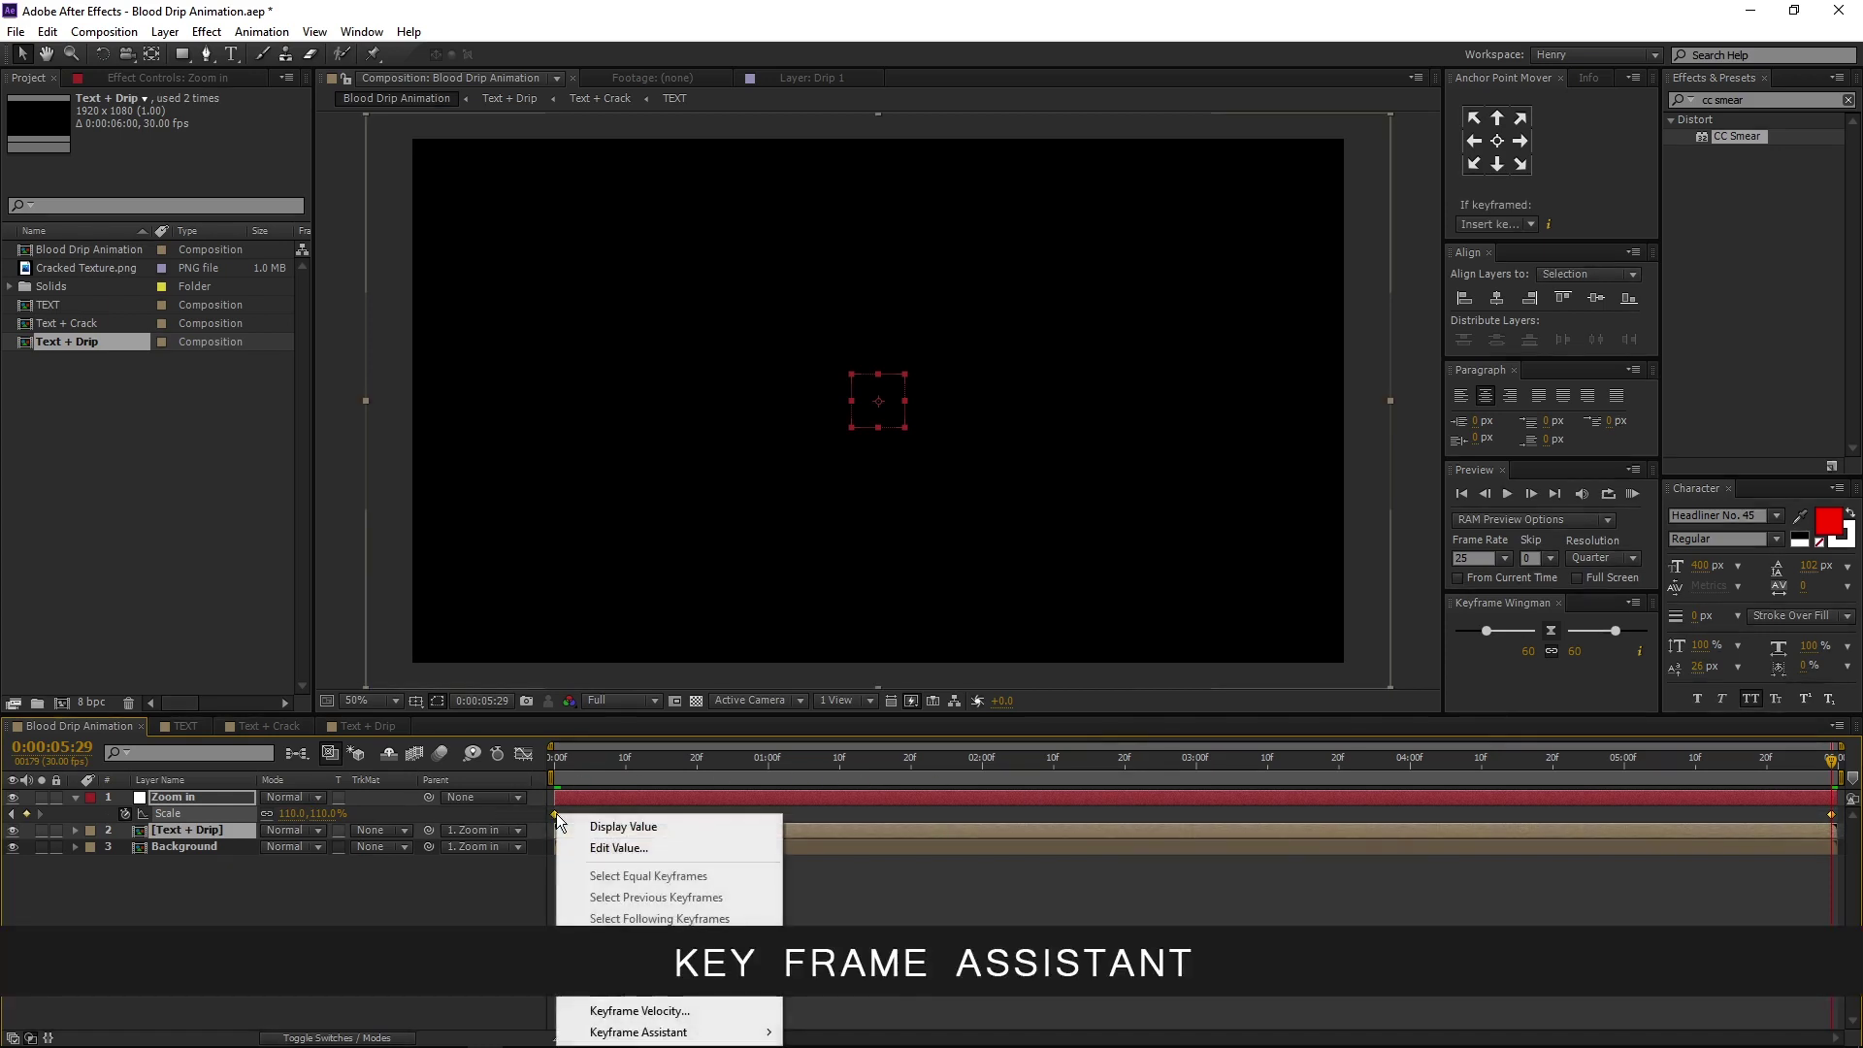
{"action": "mouse_move", "coordinate": [679, 1032]}
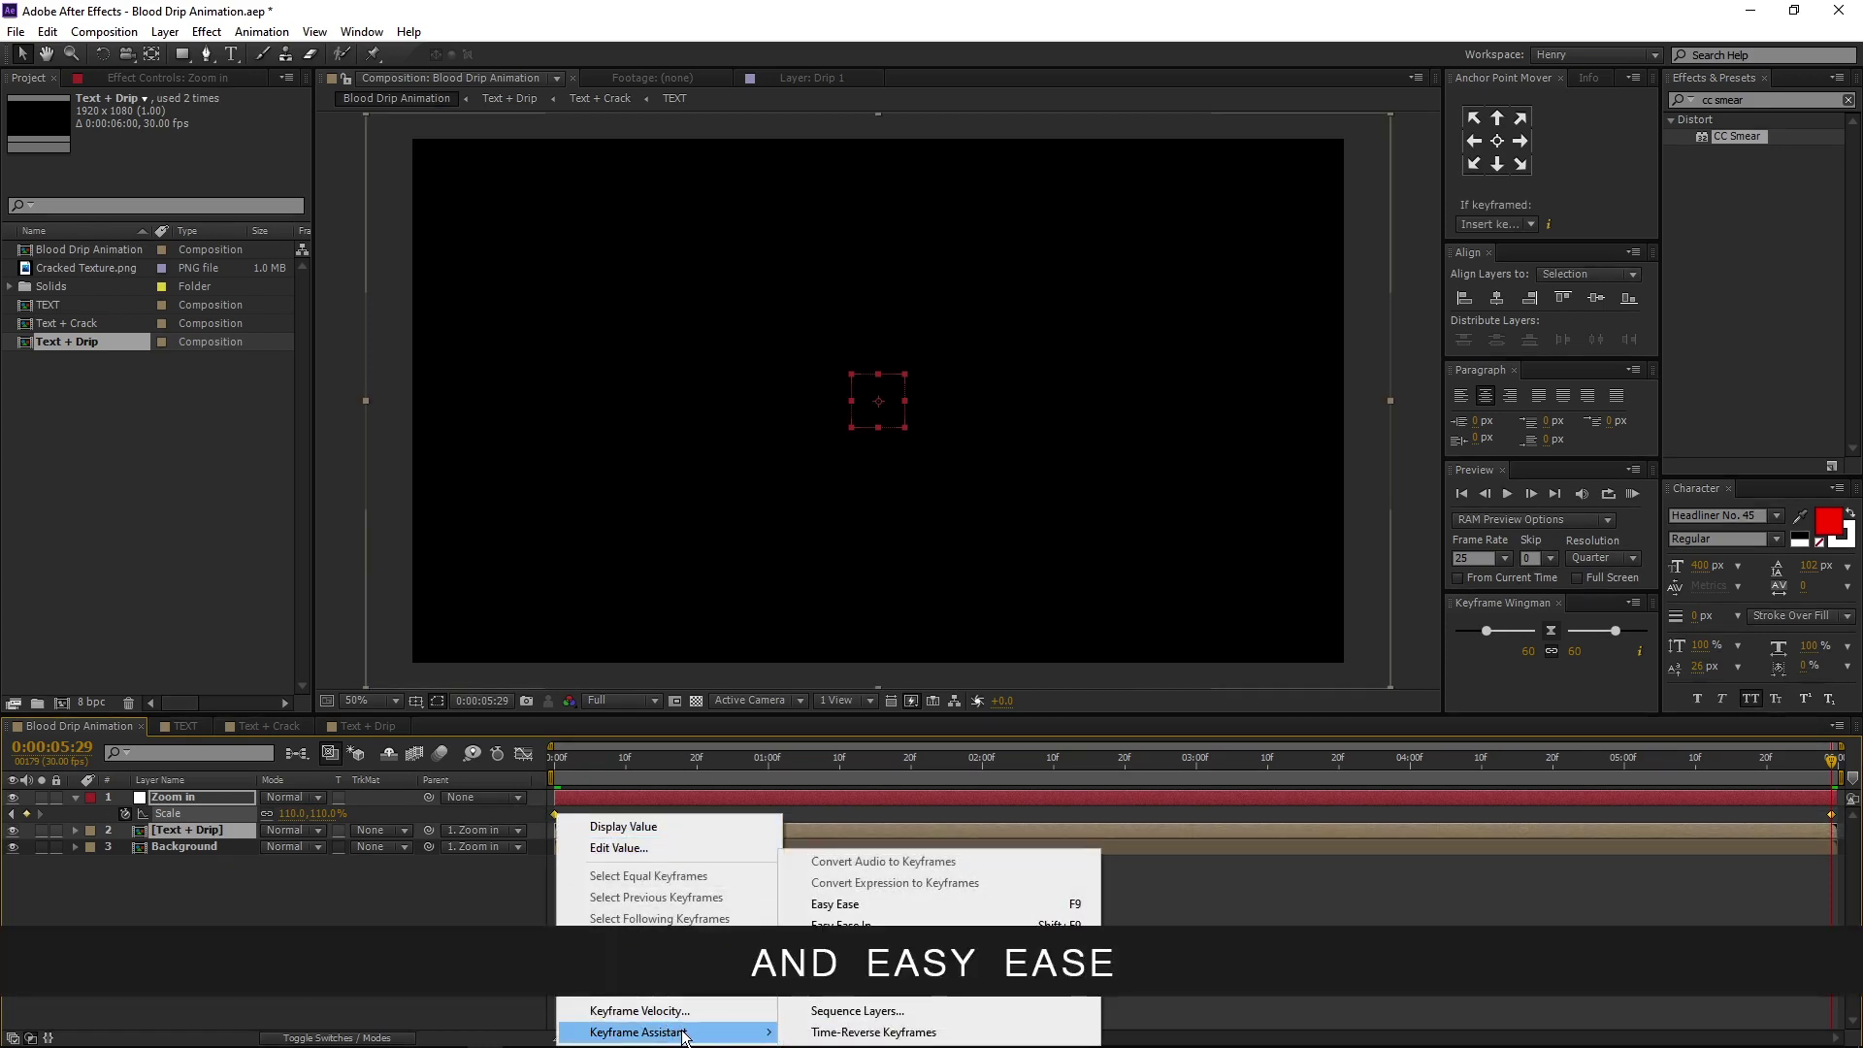
{"action": "left_click", "coordinate": [941, 902]}
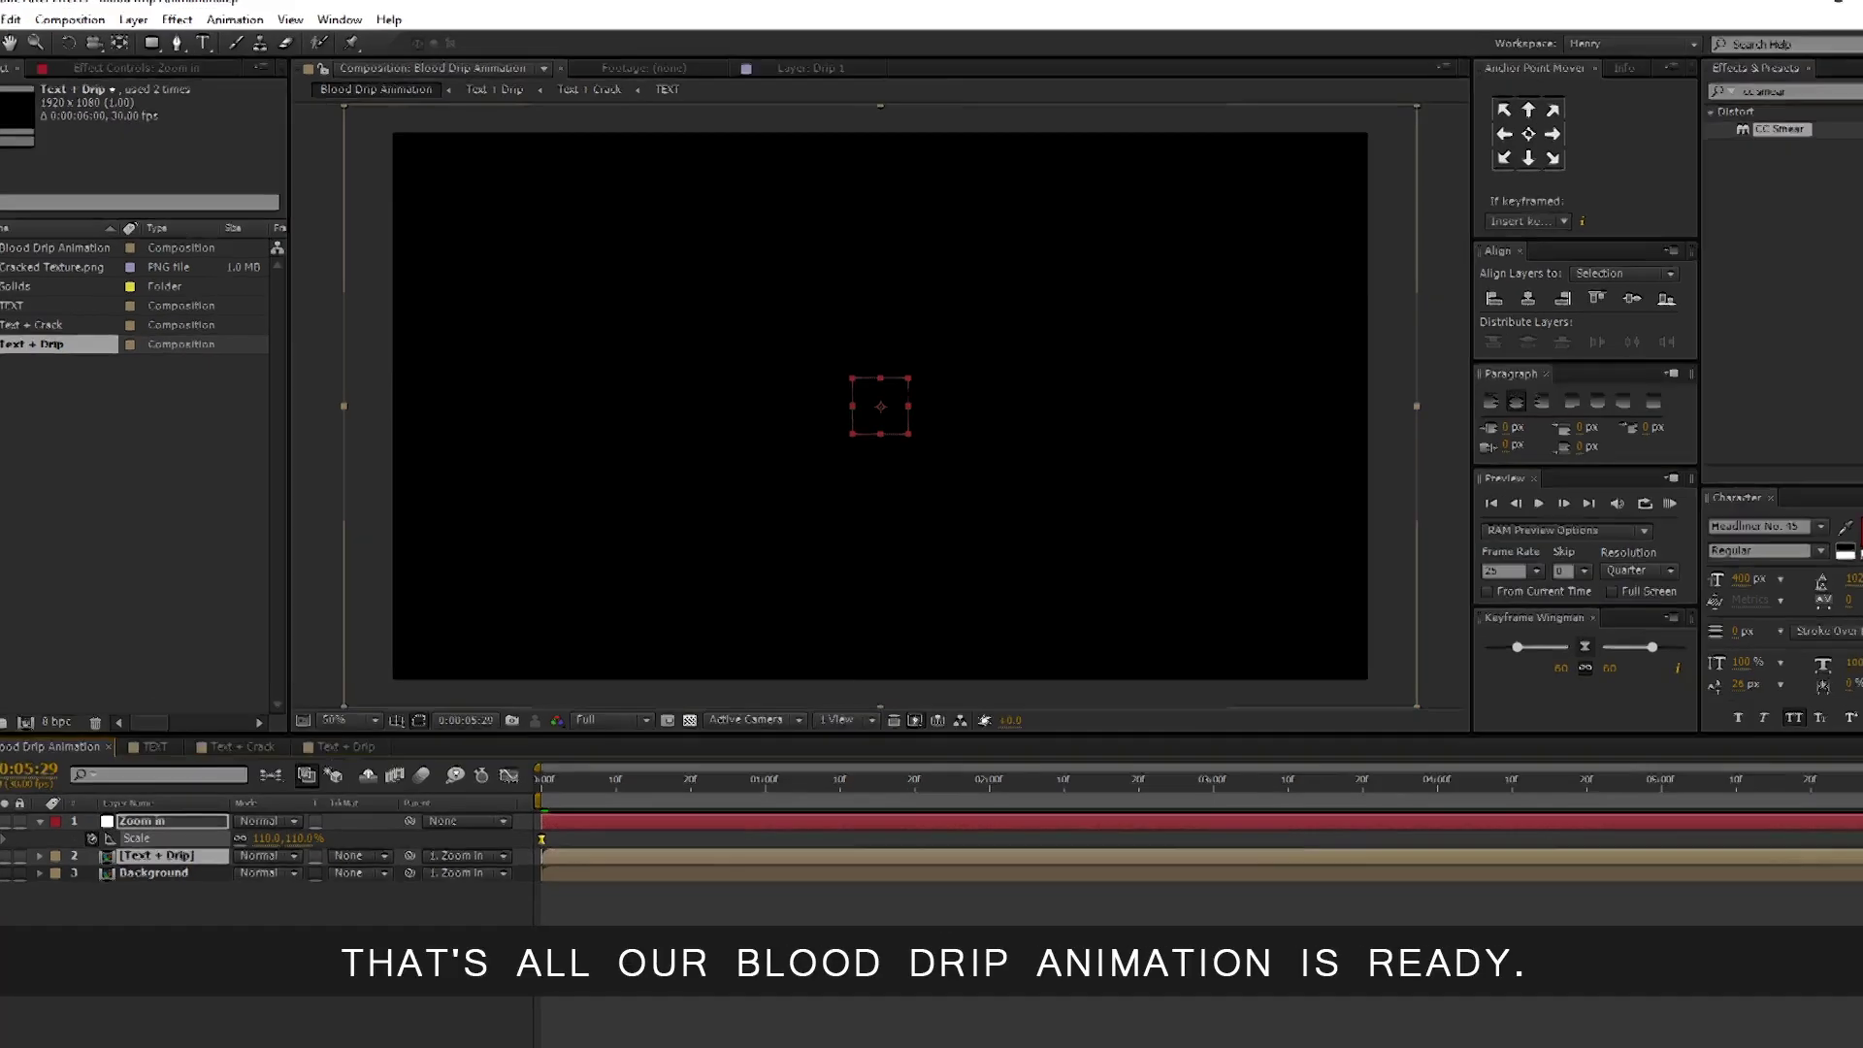